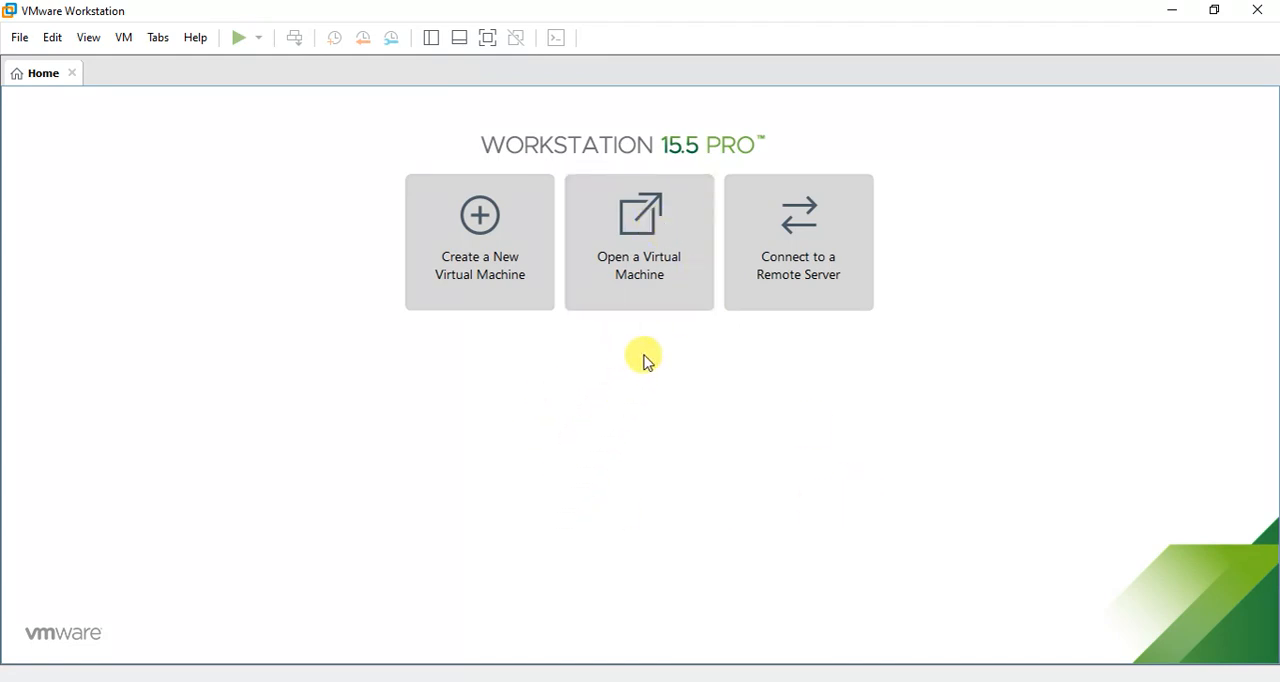
Open the existing virtual machine MikroTik-RouterOS-6.47.9.vmx and bring up the Virtual Network Editor.
left_click(651, 293)
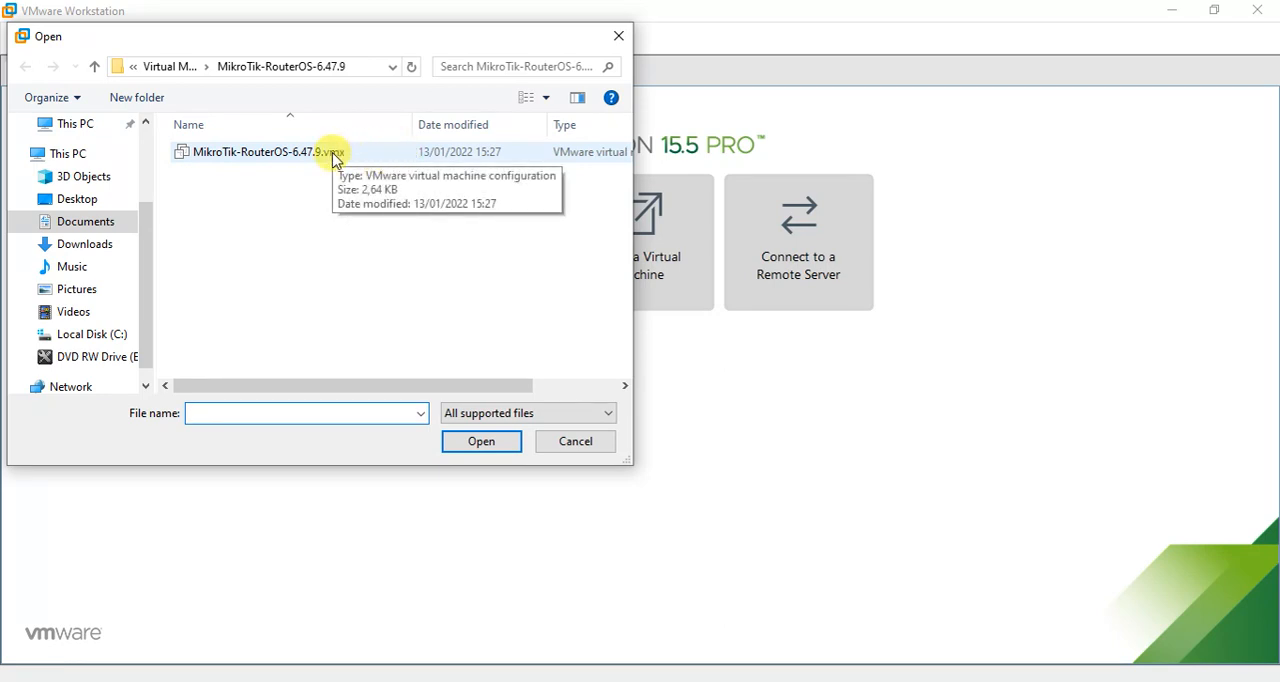
left_click(332, 156)
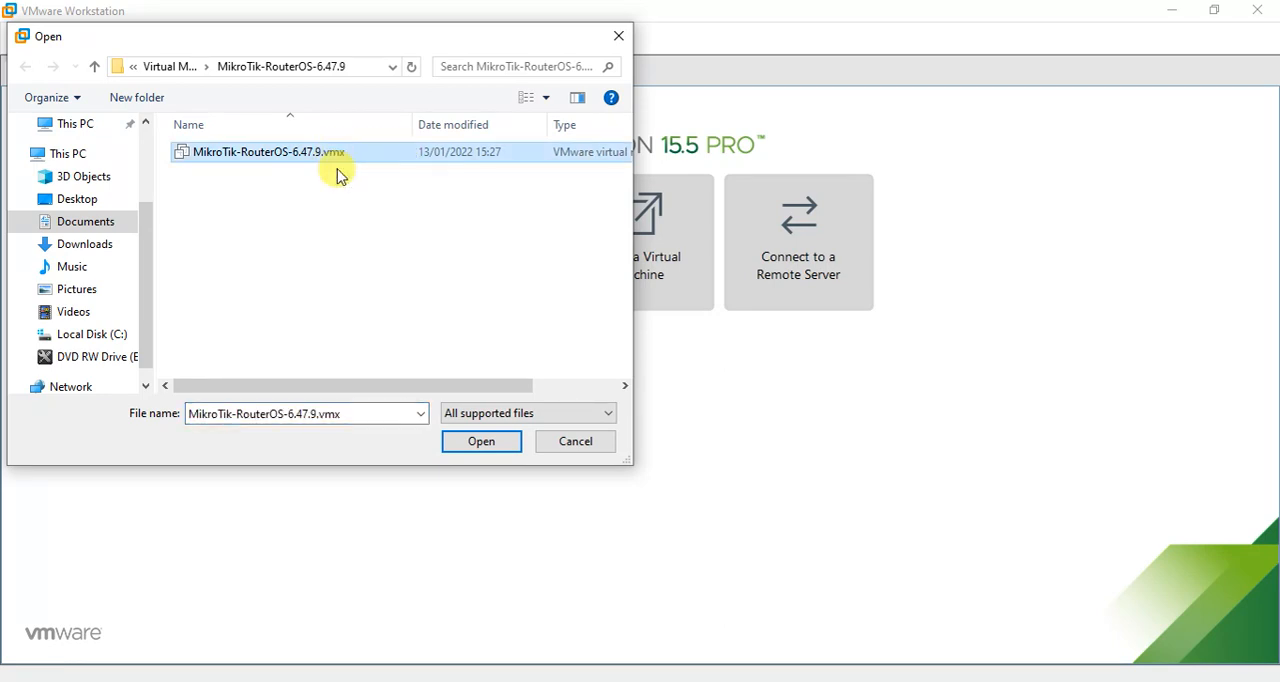
left_click(479, 446)
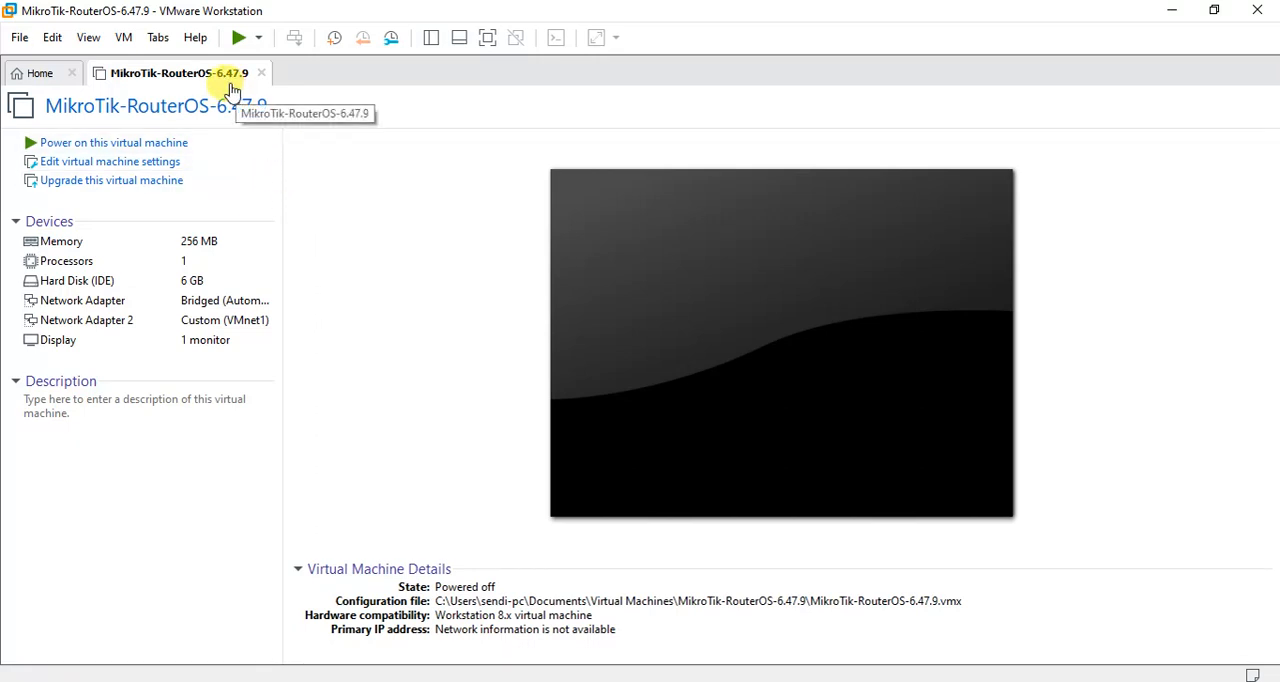
left_click(50, 39)
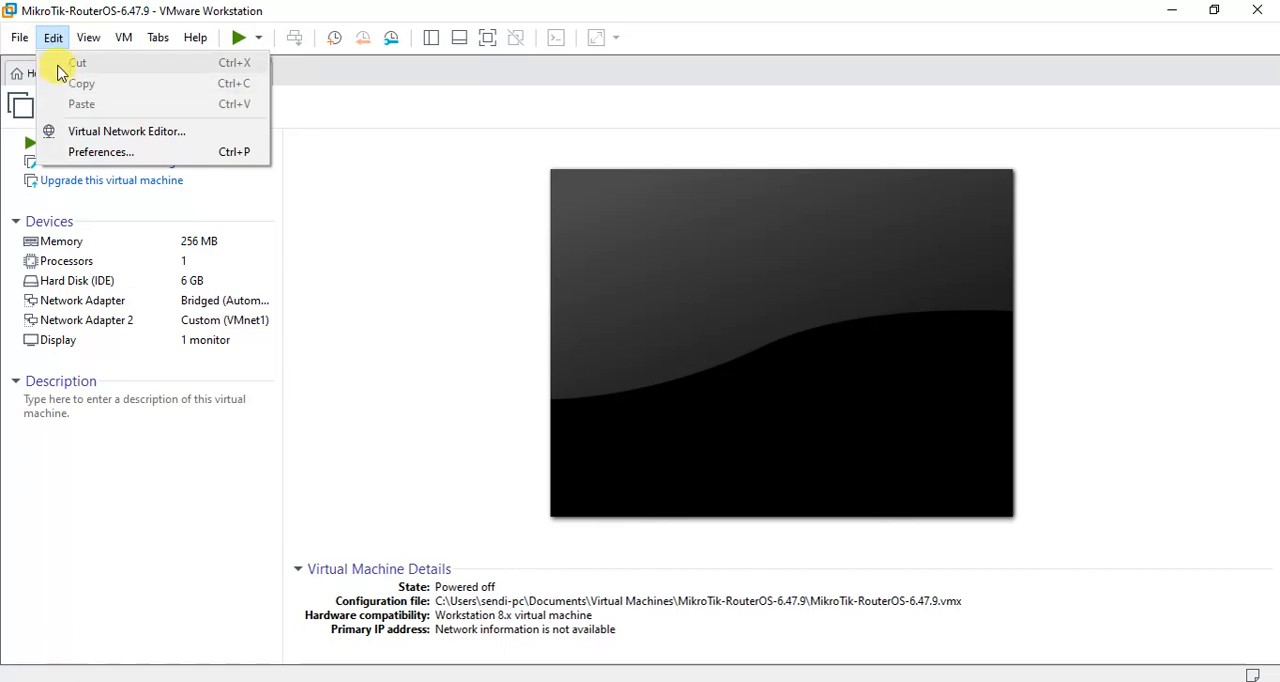
left_click(84, 133)
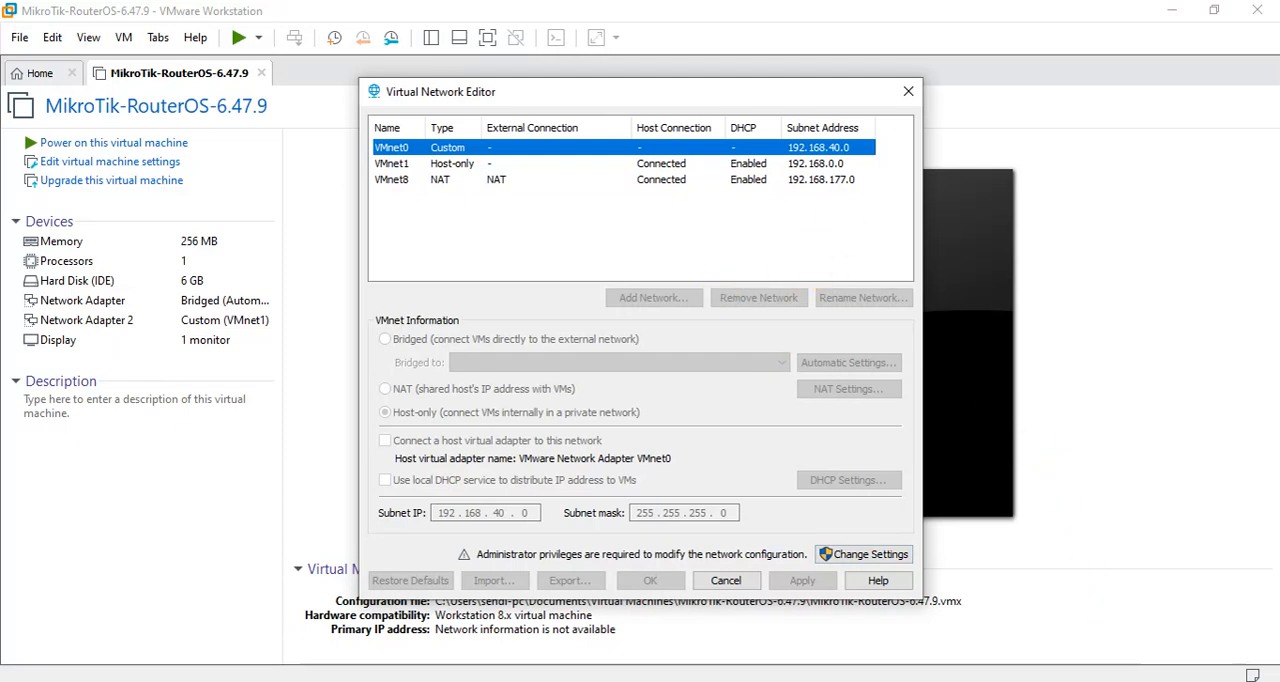
Open the Windows Network Connections list from the network settings and look over the VMnet1 and VMnet8 adapters.
right_click(1127, 681)
left_click(1133, 676)
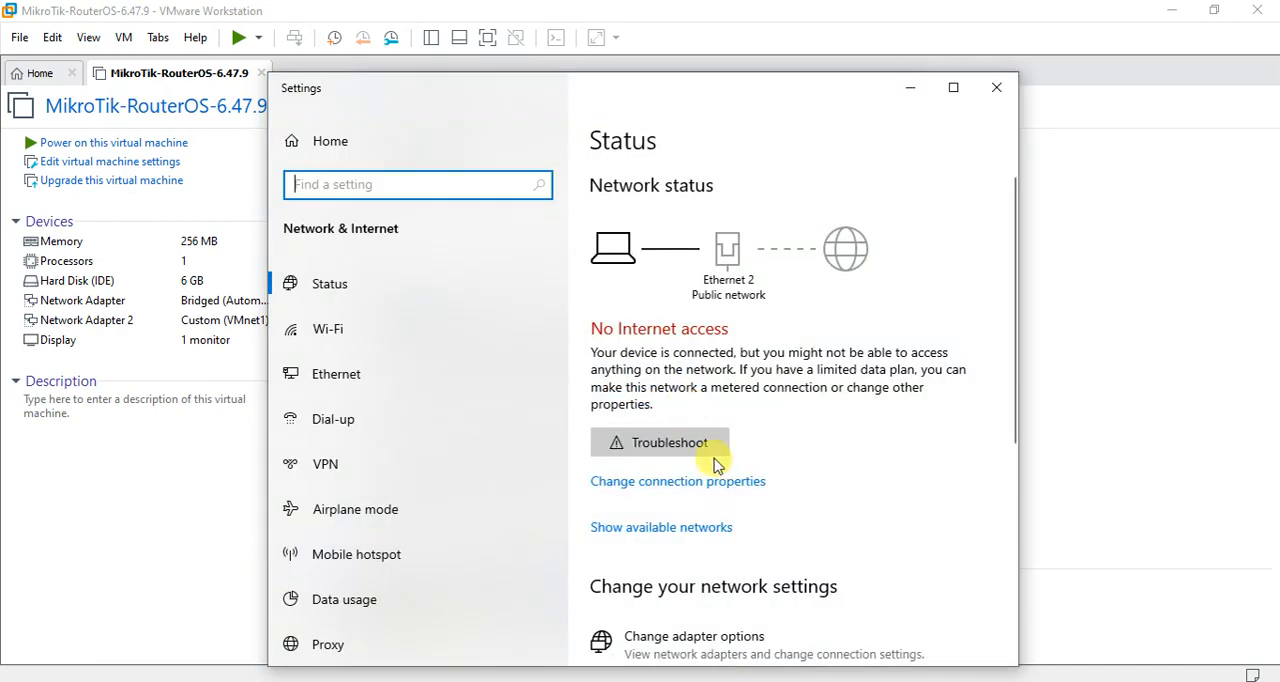
left_click(718, 650)
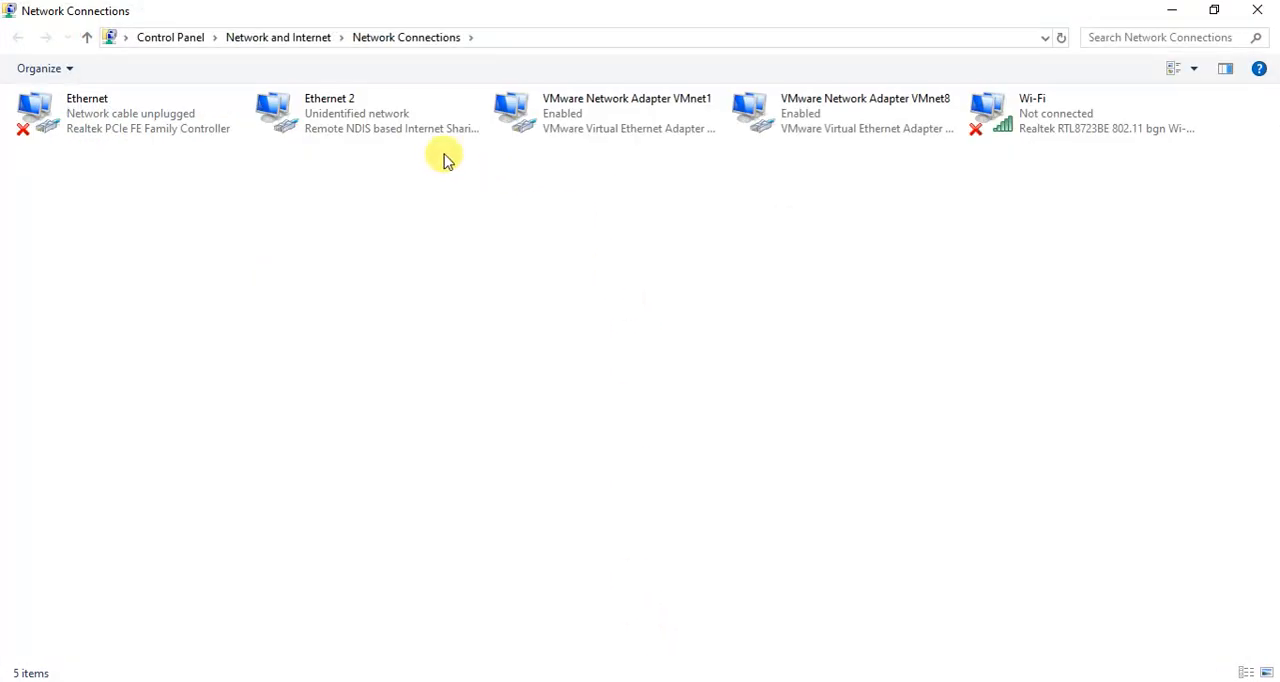
left_click(528, 135)
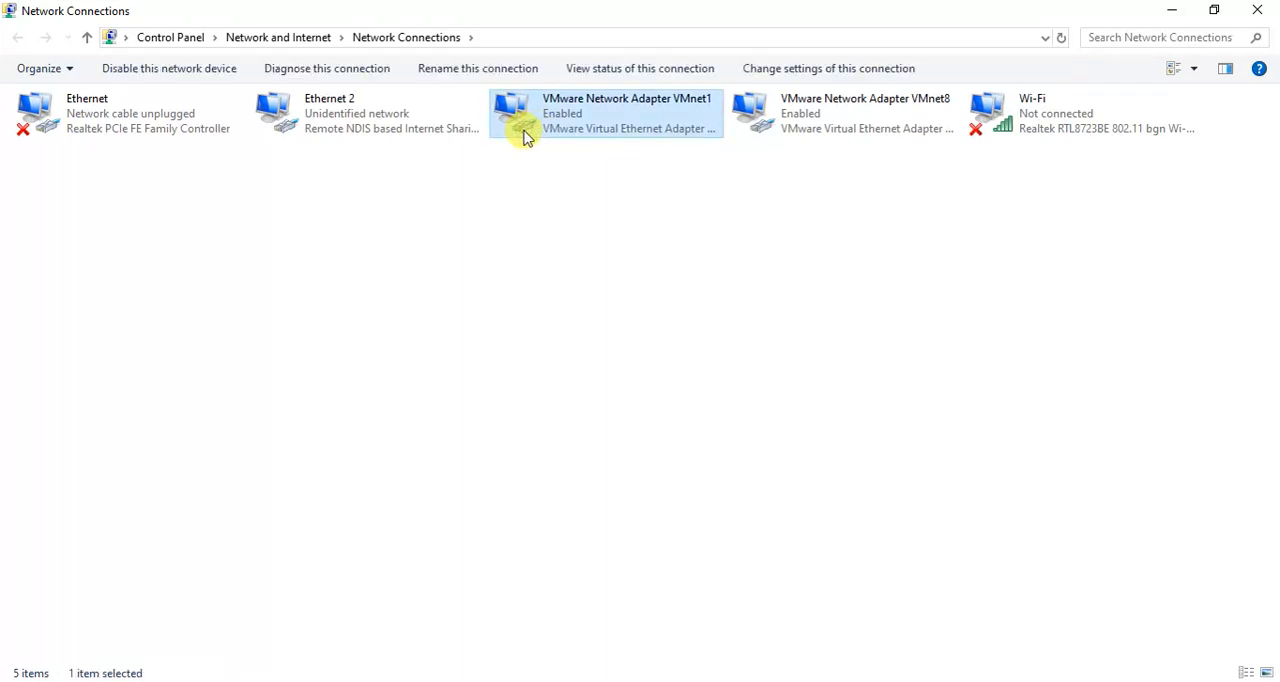
left_click(835, 115)
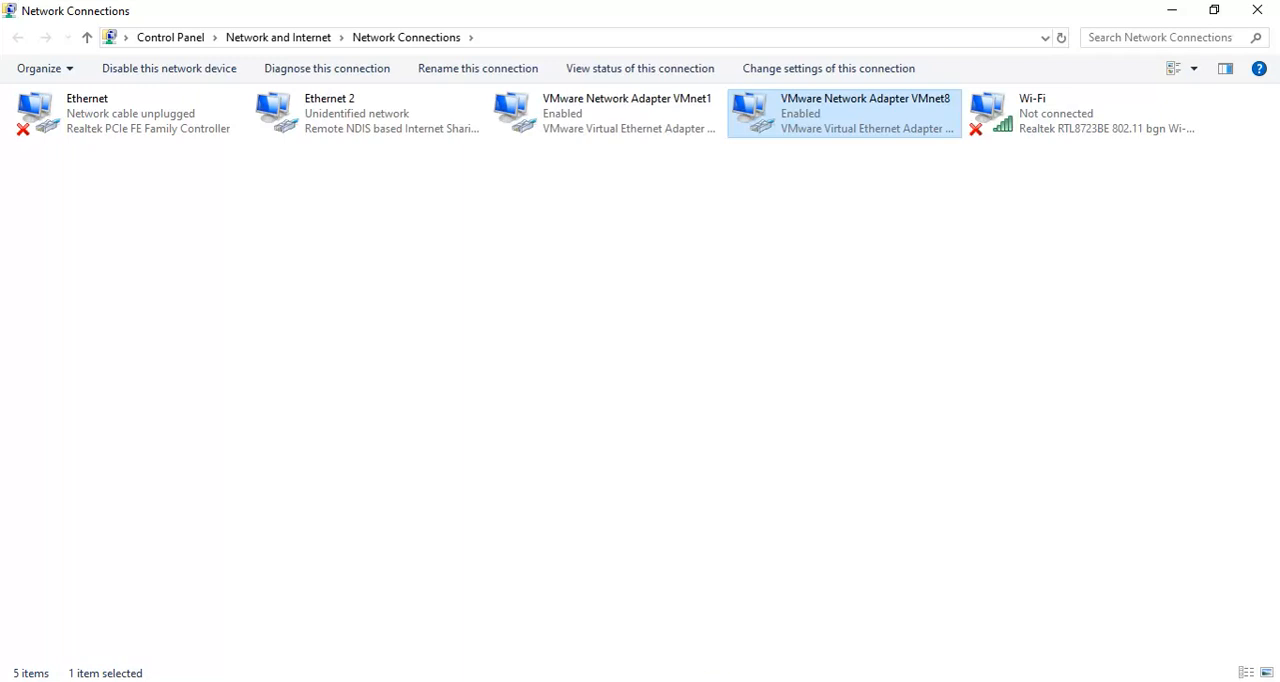
key("alt+Tab")
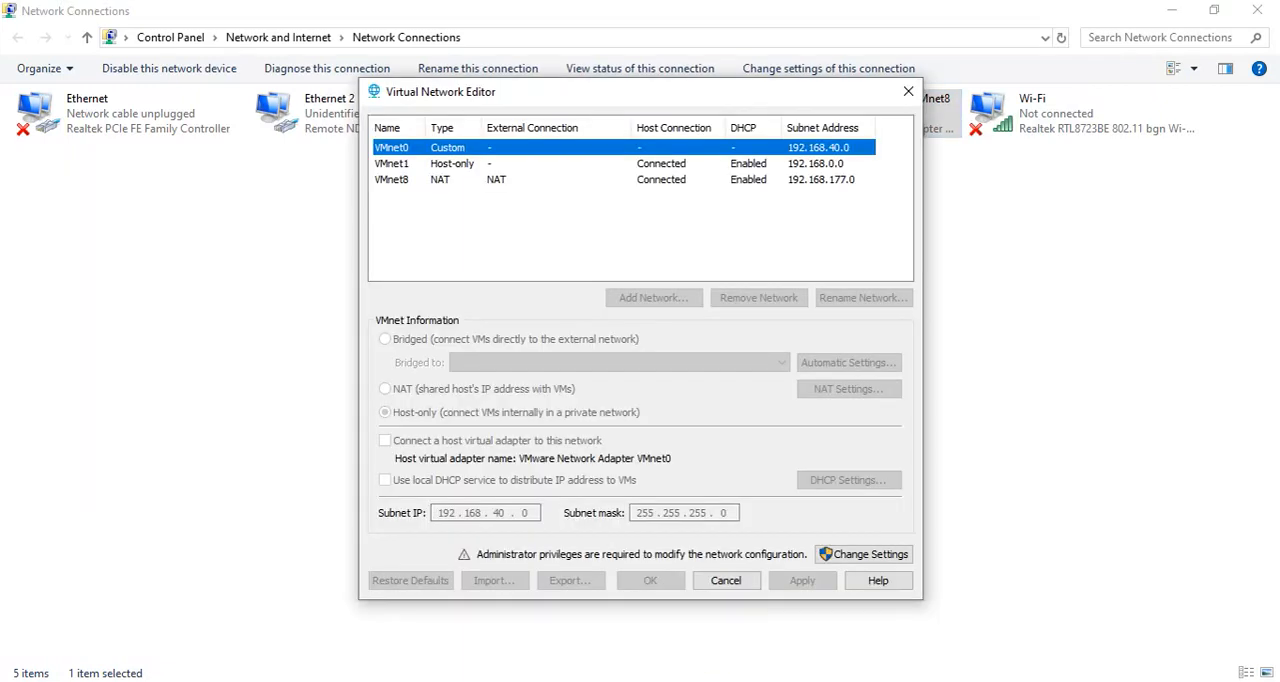
left_click(1020, 363)
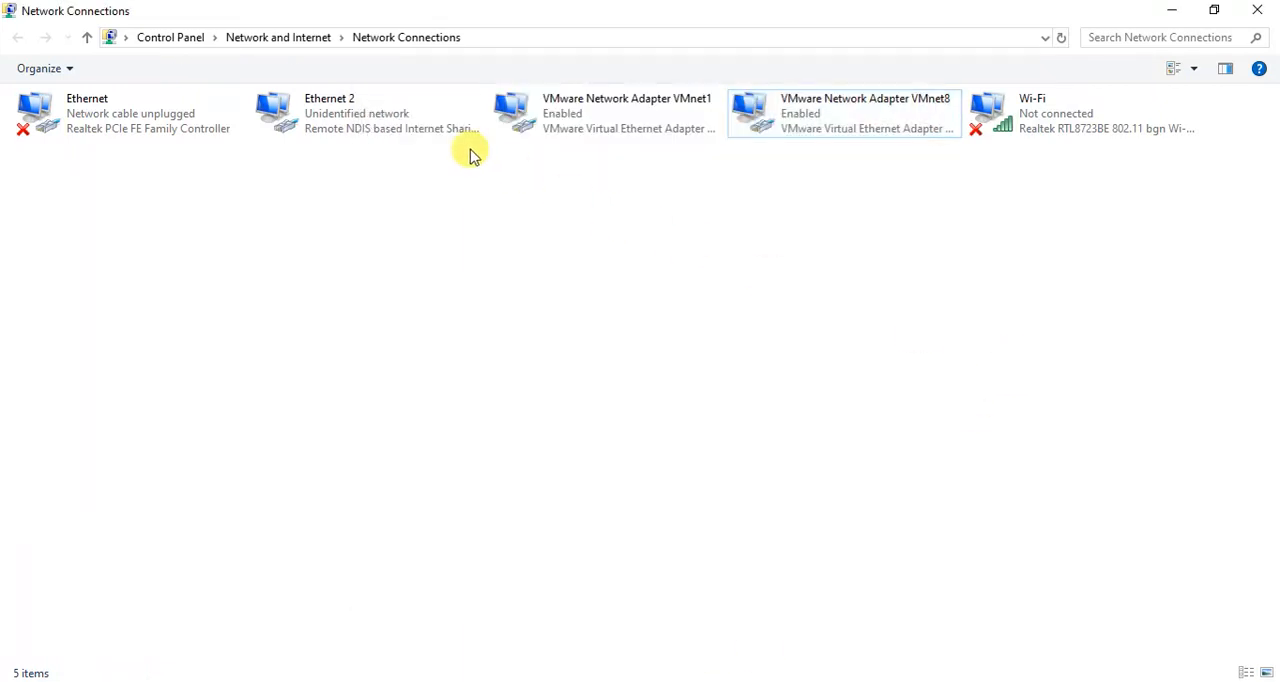
Enable Internet Protocol Version 4 on the Ethernet 2 adapter and have it obtain its IP and DNS server addresses automatically.
right_click(416, 121)
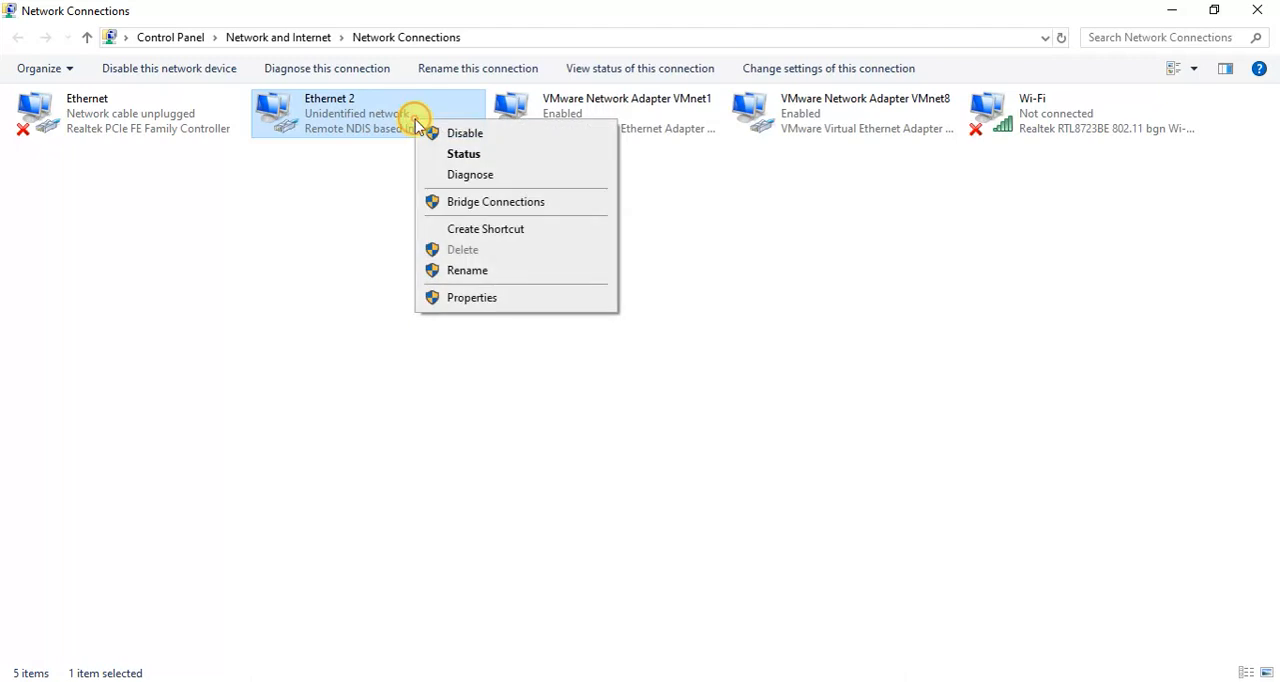
left_click(458, 297)
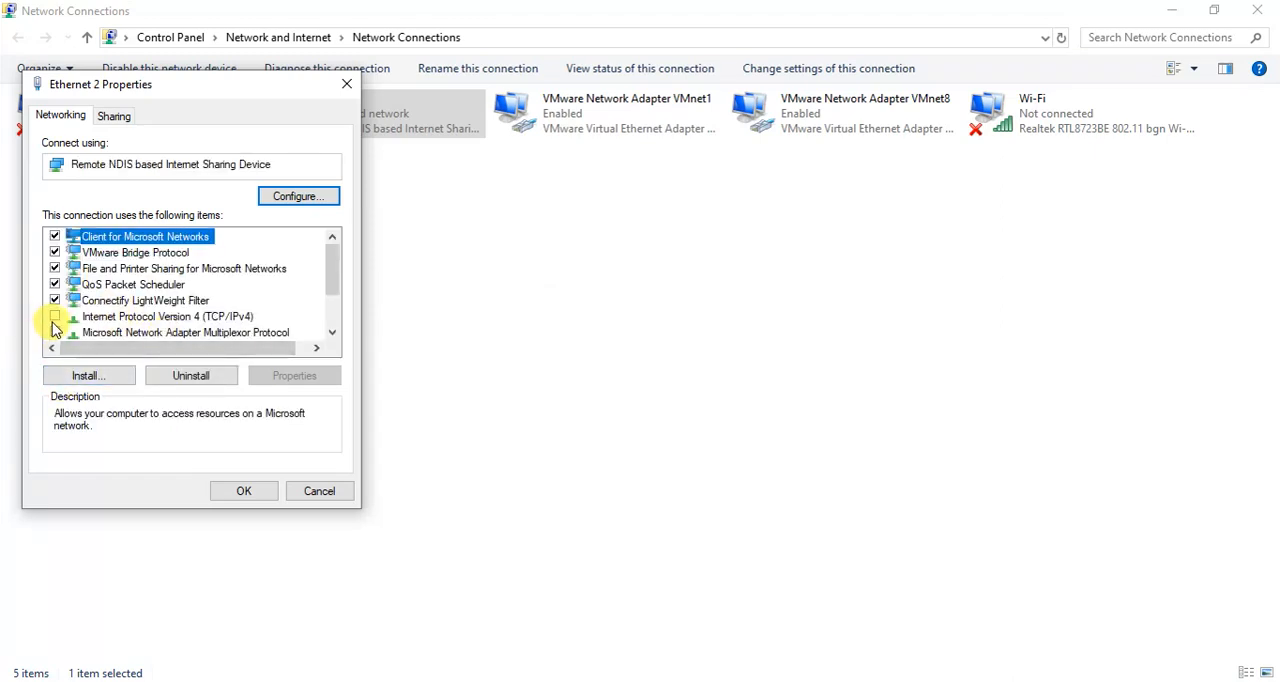
left_click(92, 318)
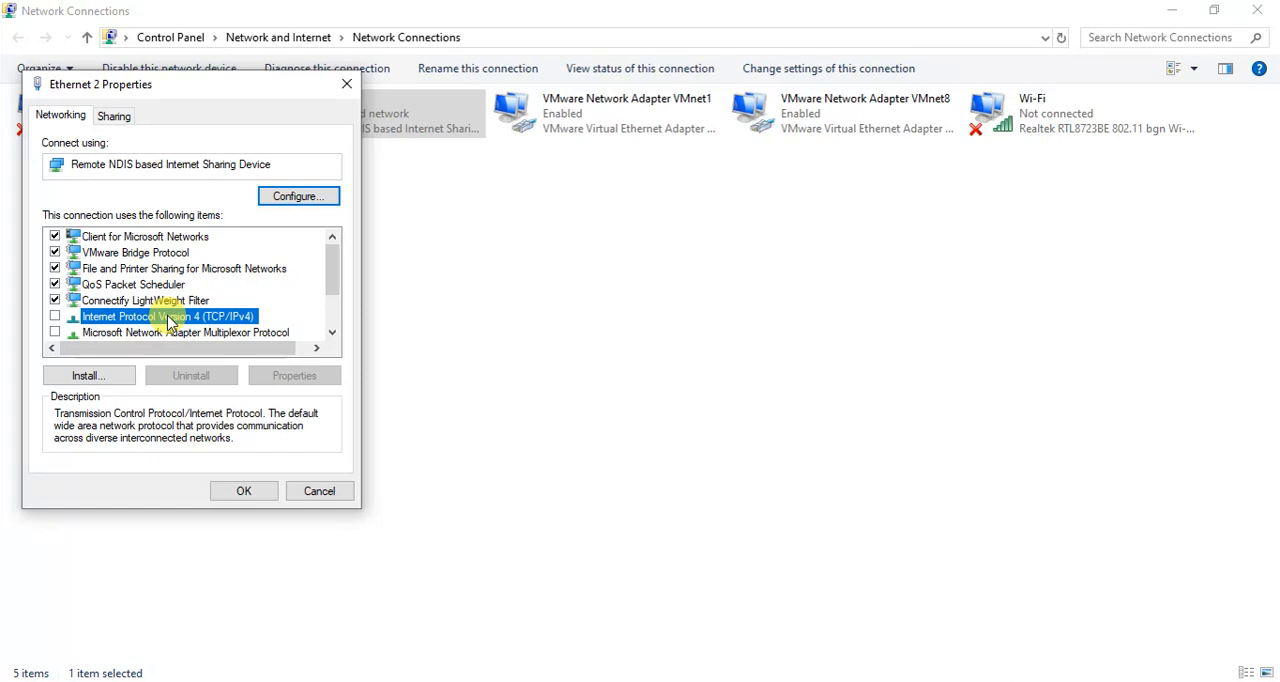
left_click(55, 316)
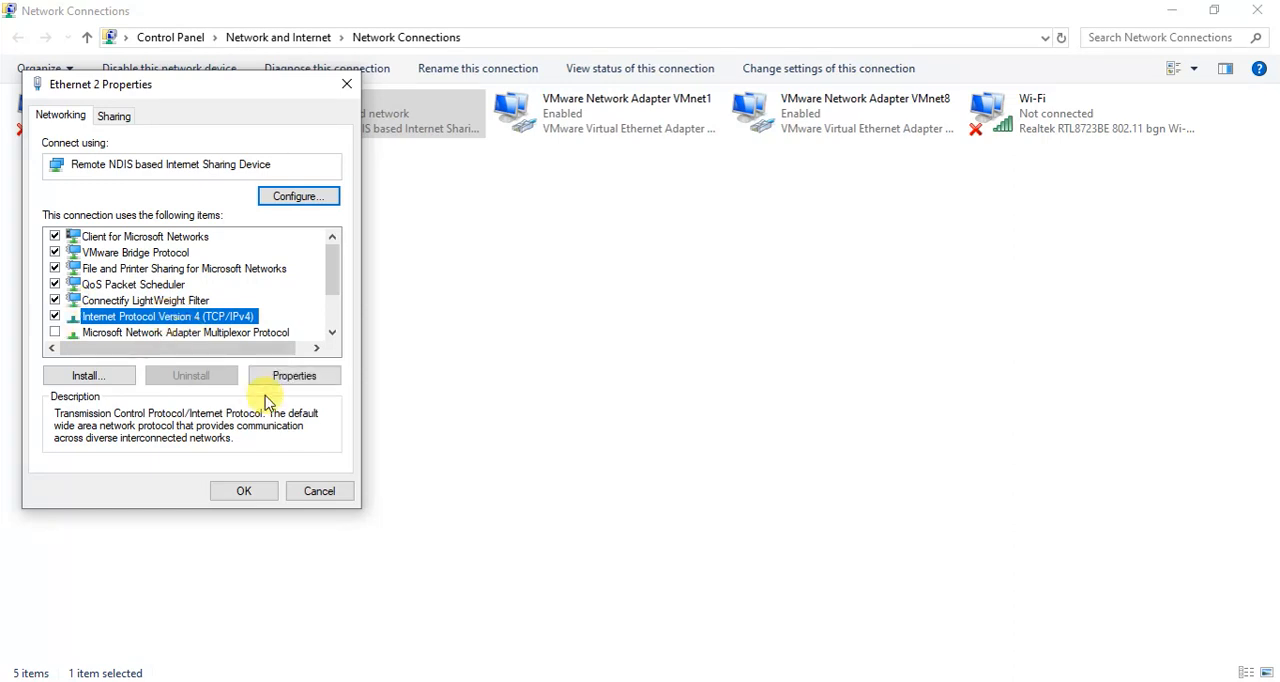
left_click(286, 378)
left_click(205, 275)
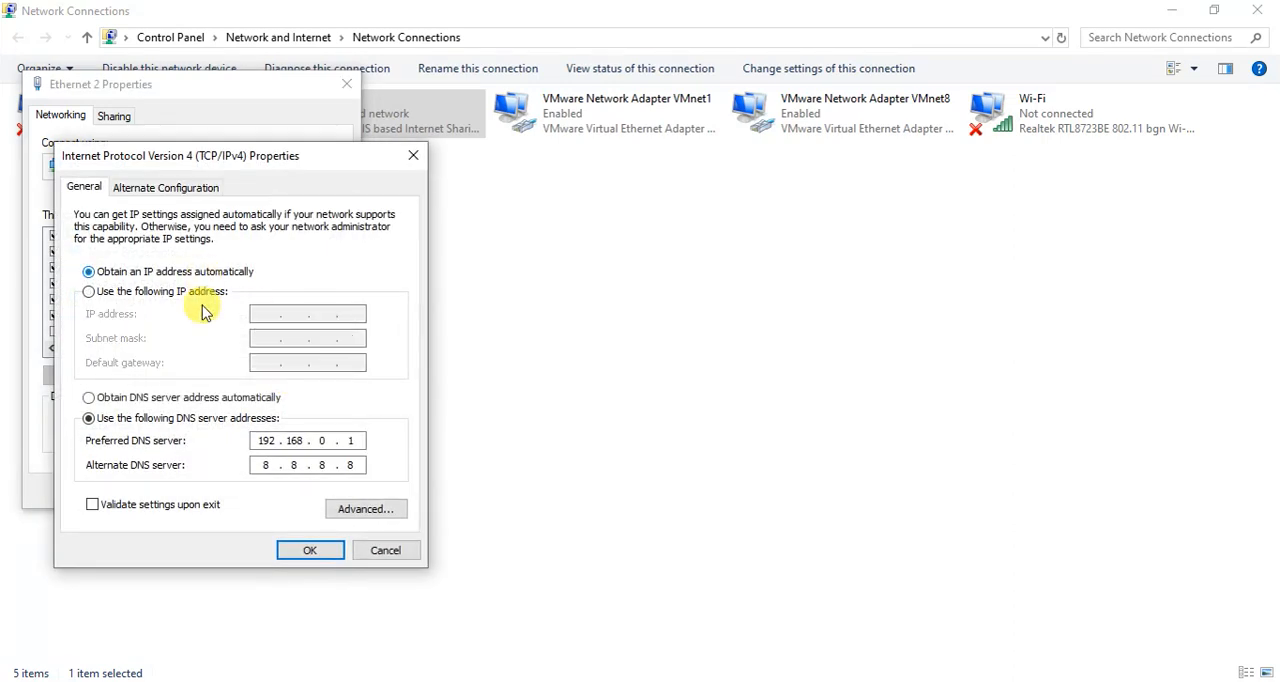
left_click(235, 397)
left_click(311, 551)
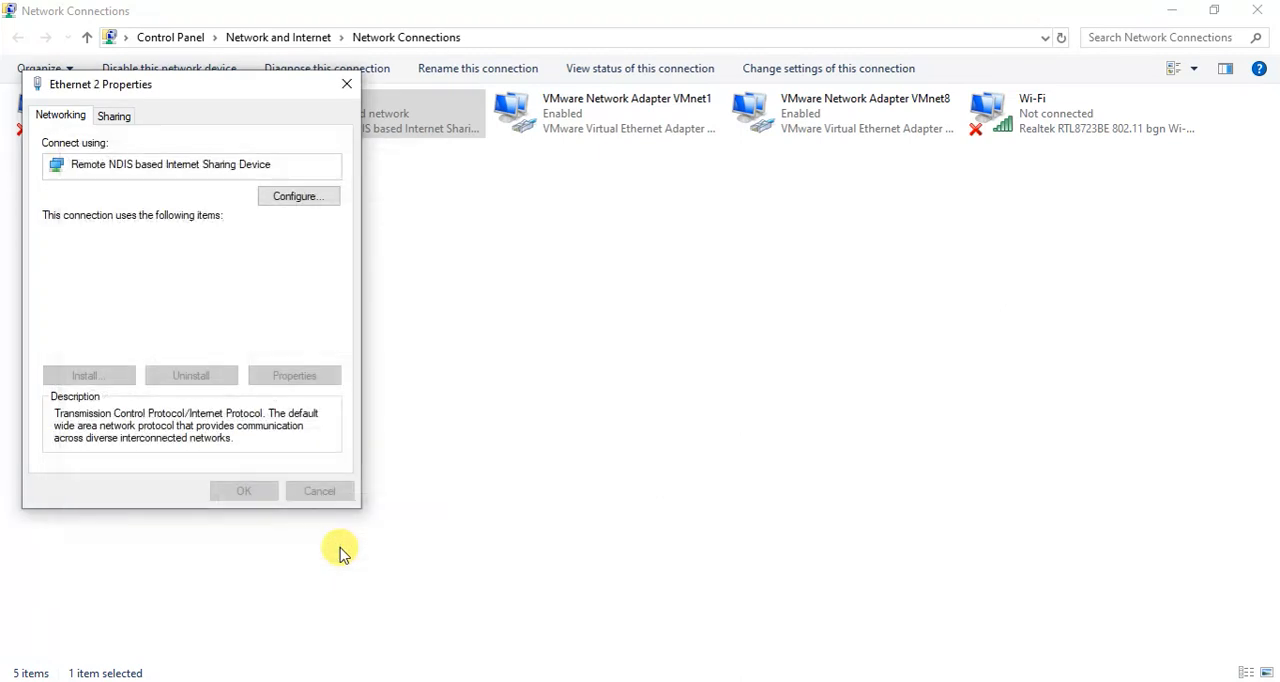
left_click(257, 493)
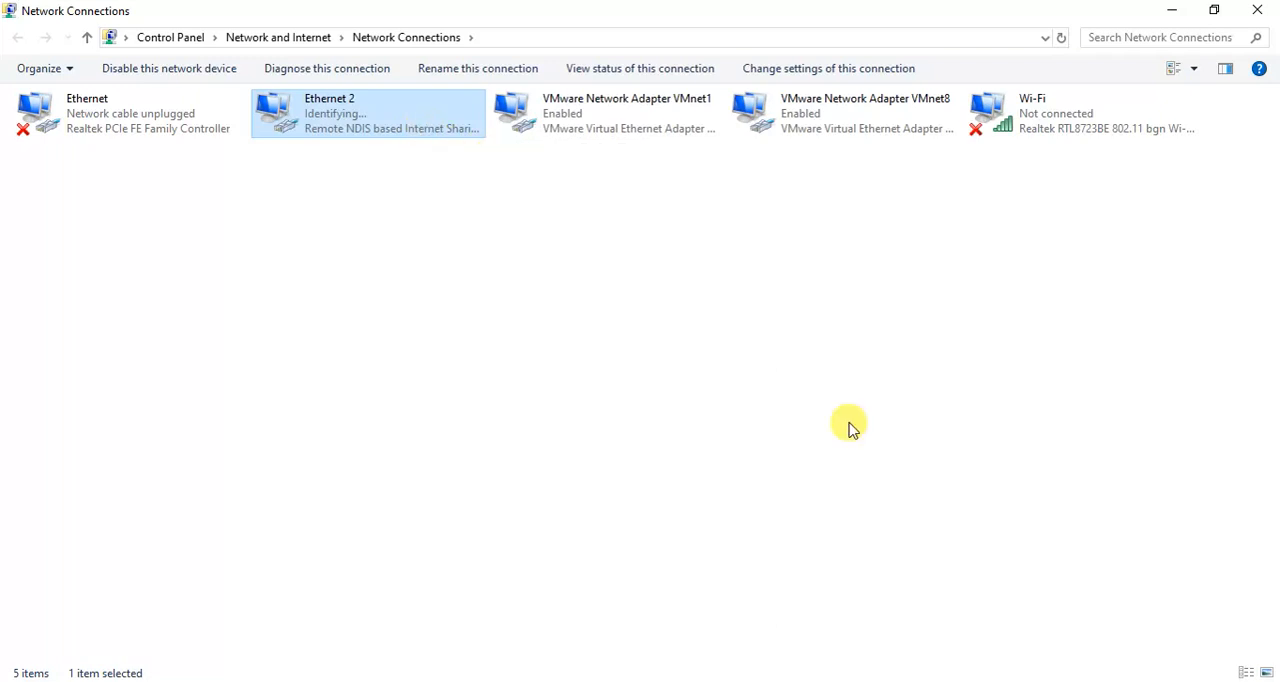
Check the connection status of Ethernet 2, close the Settings window and return to the Virtual Network Editor in VMware Workstation.
double_click(372, 118)
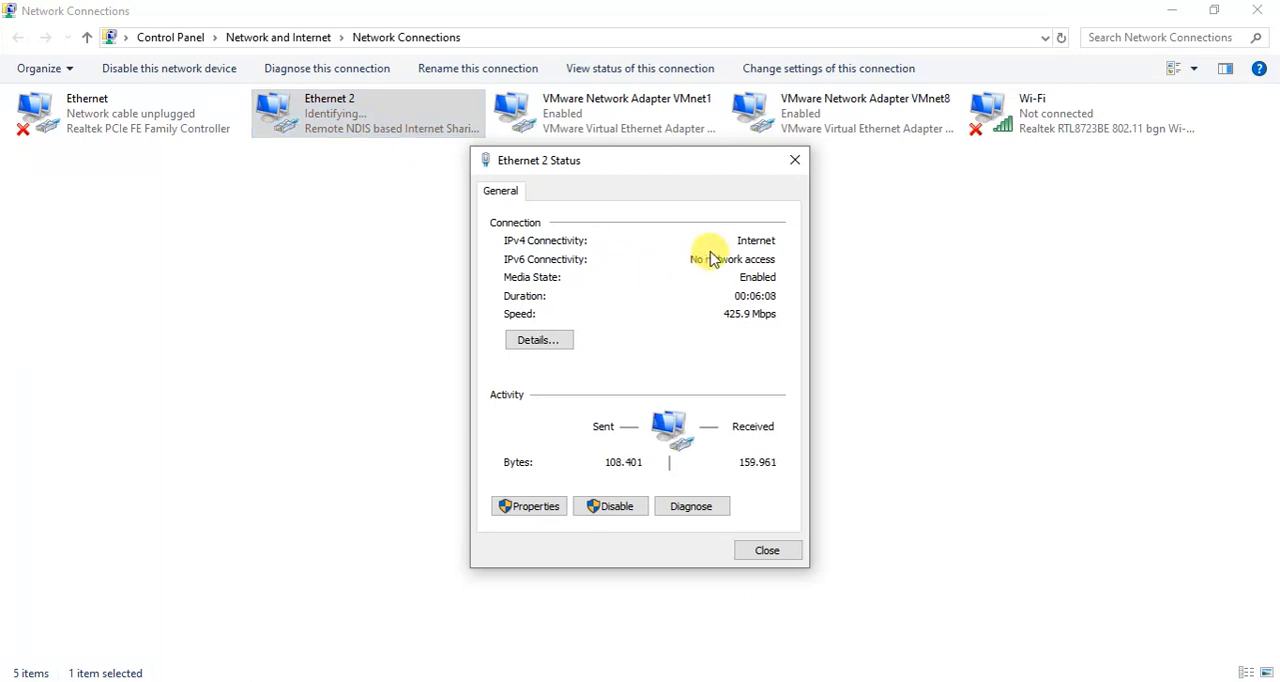
left_click(798, 160)
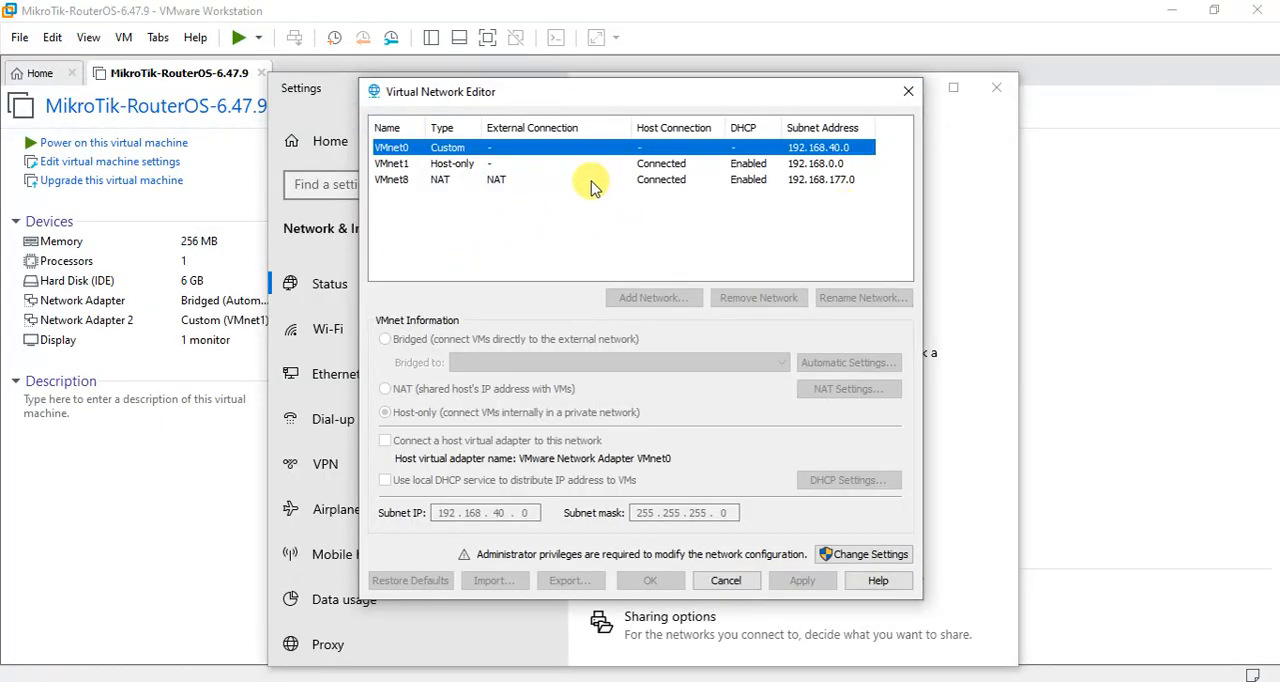
left_click(328, 100)
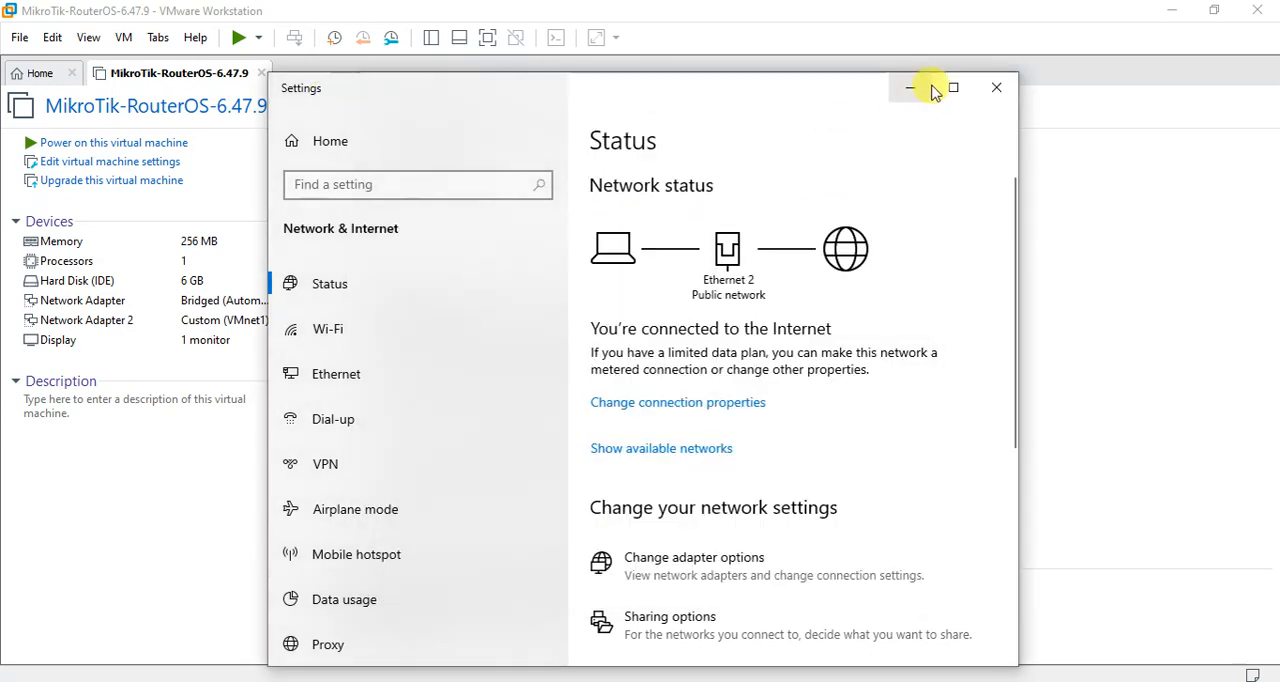
left_click(990, 87)
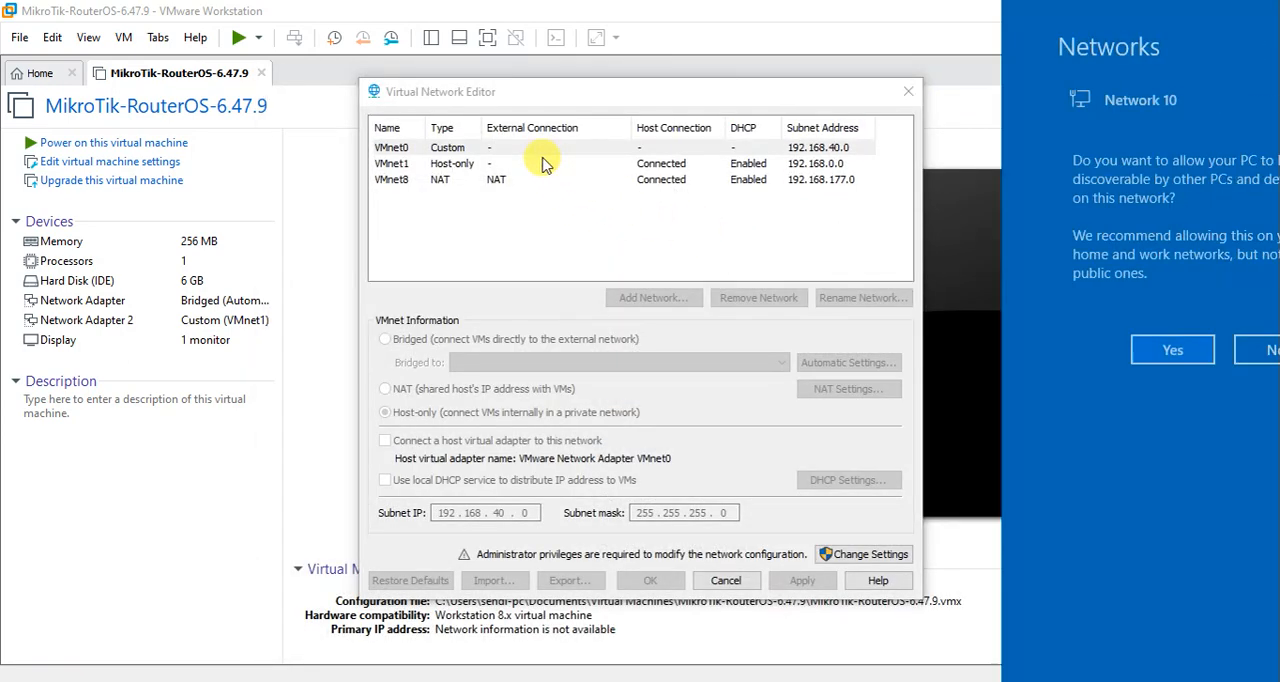
Unlock the Virtual Network Editor's configuration for changes with administrator privileges.
left_click(680, 300)
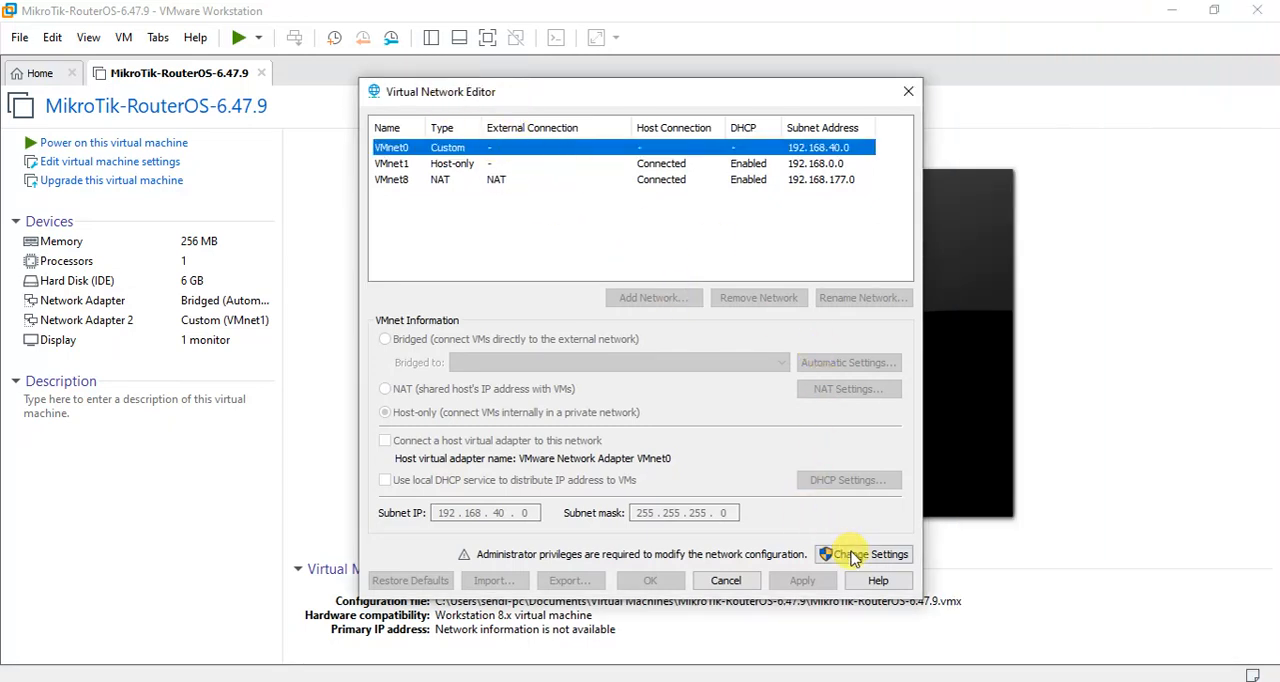
left_click(886, 558)
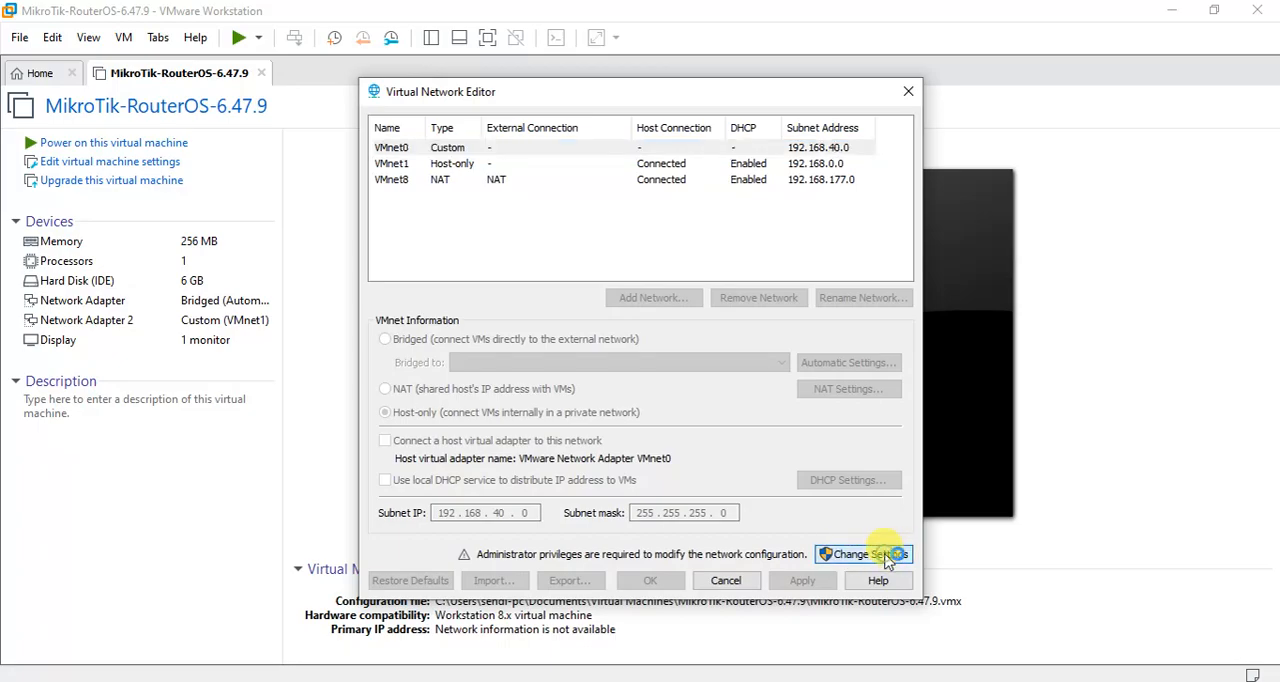
left_click(610, 493)
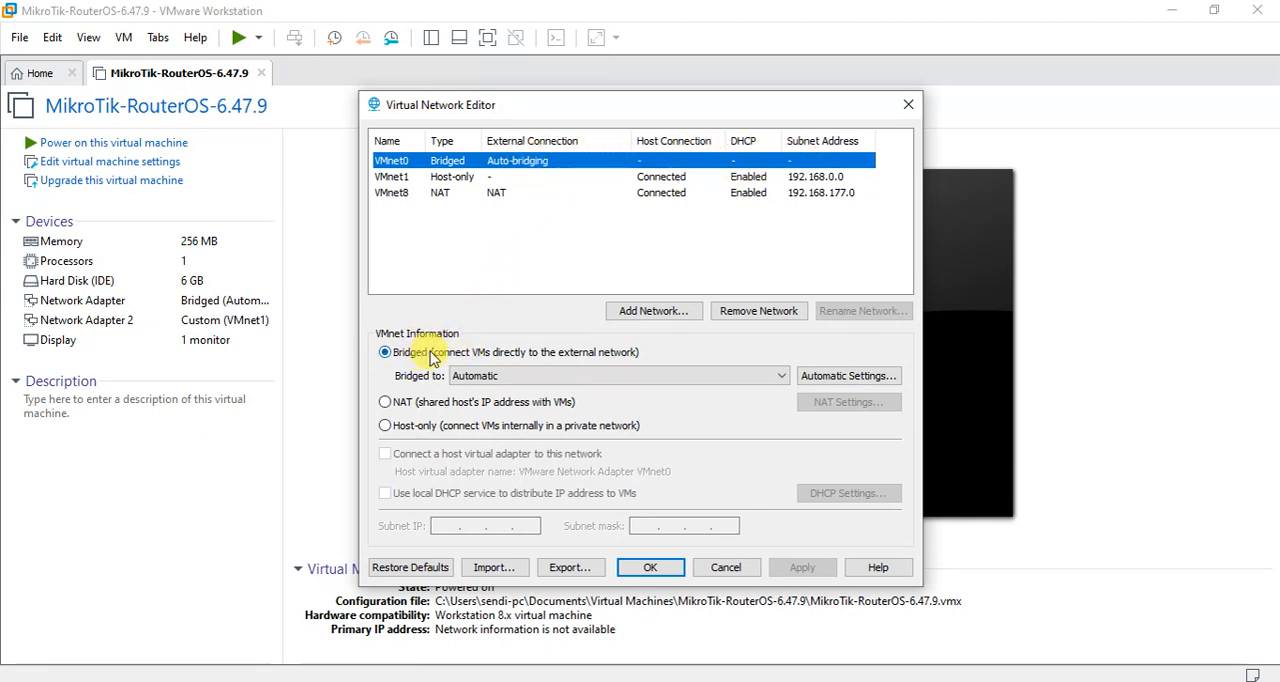
Bridge VMnet0 to the Remote NDIS based Internet Sharing Device and apply the change.
left_click(478, 376)
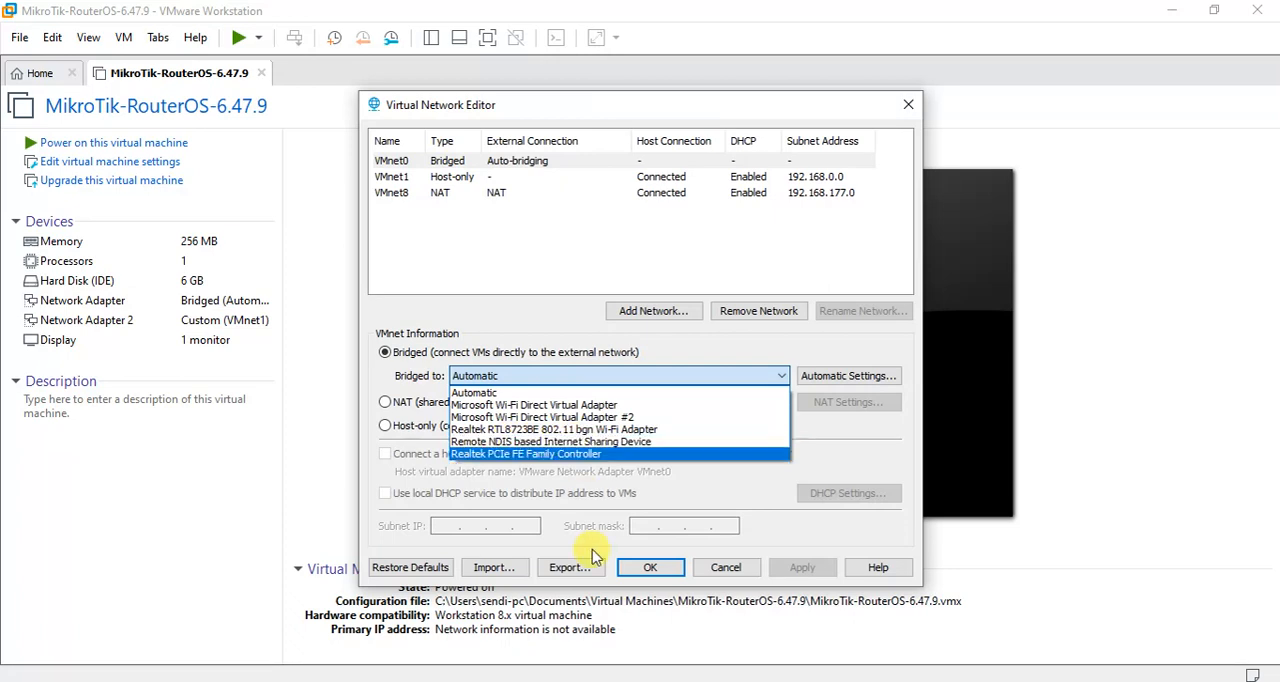
left_click(522, 350)
left_click(516, 376)
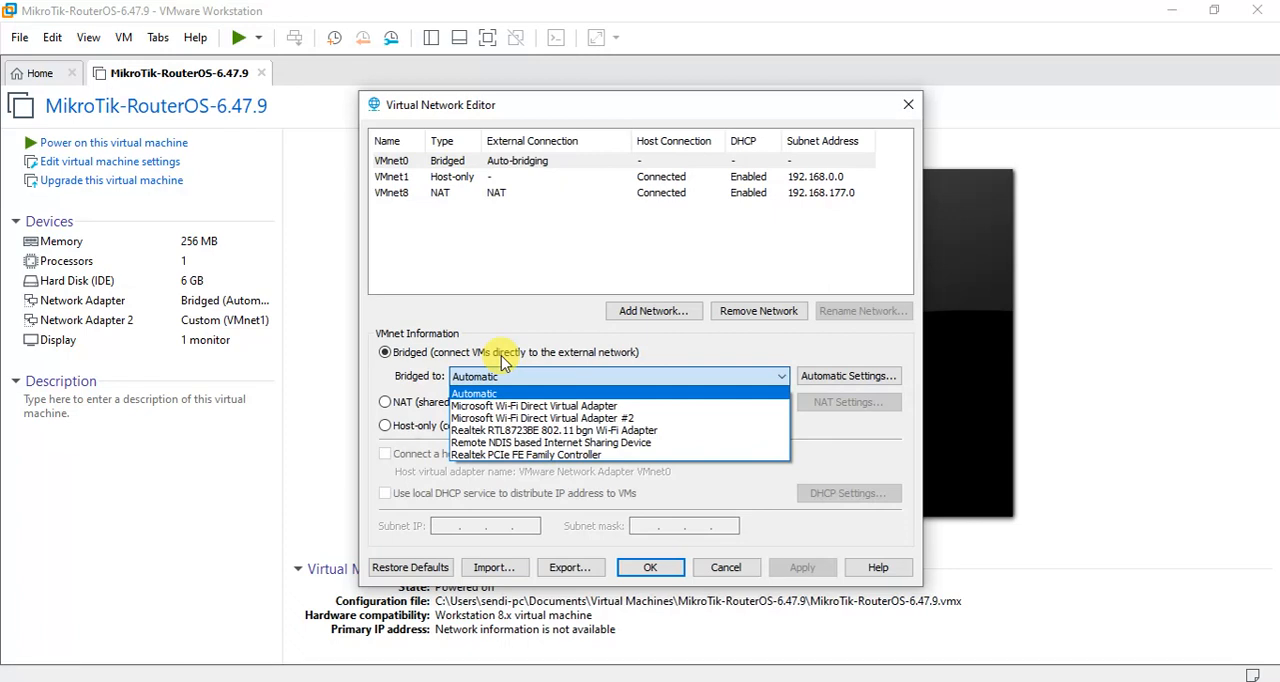
left_click(508, 444)
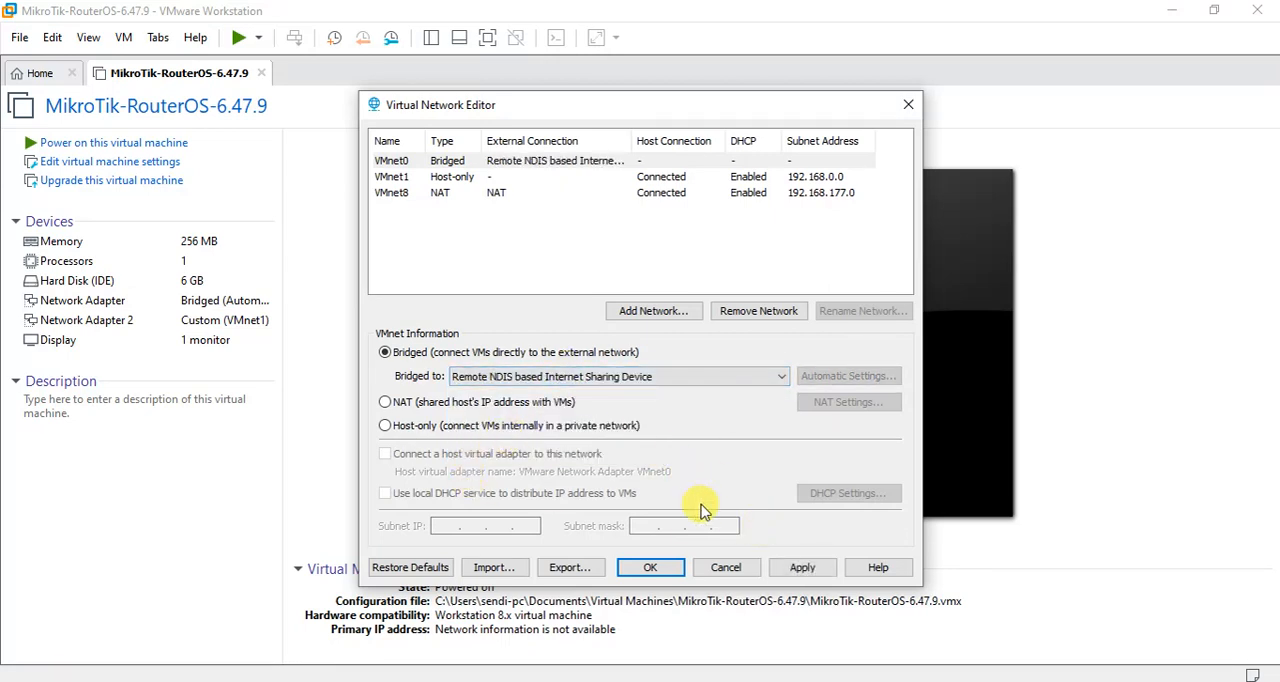
left_click(804, 570)
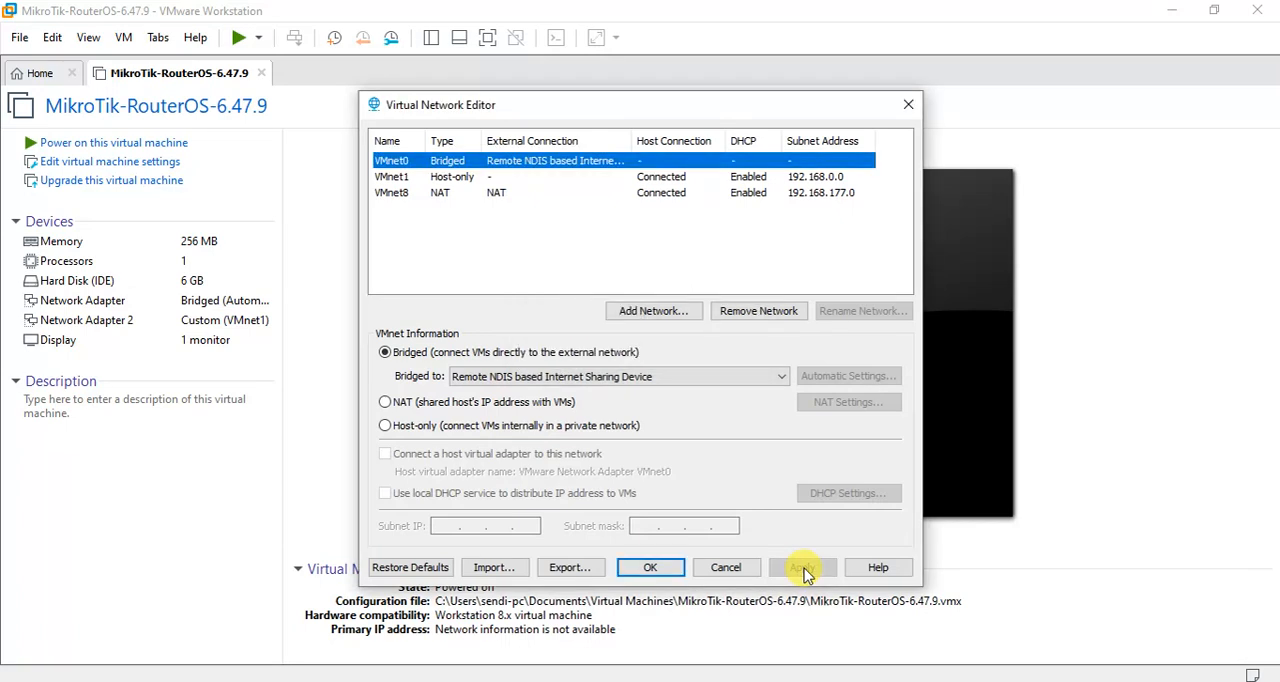
Keep VMnet1 host-only with subnet IP 192.168.0.0 and save the Virtual Network Editor's configuration.
left_click(420, 177)
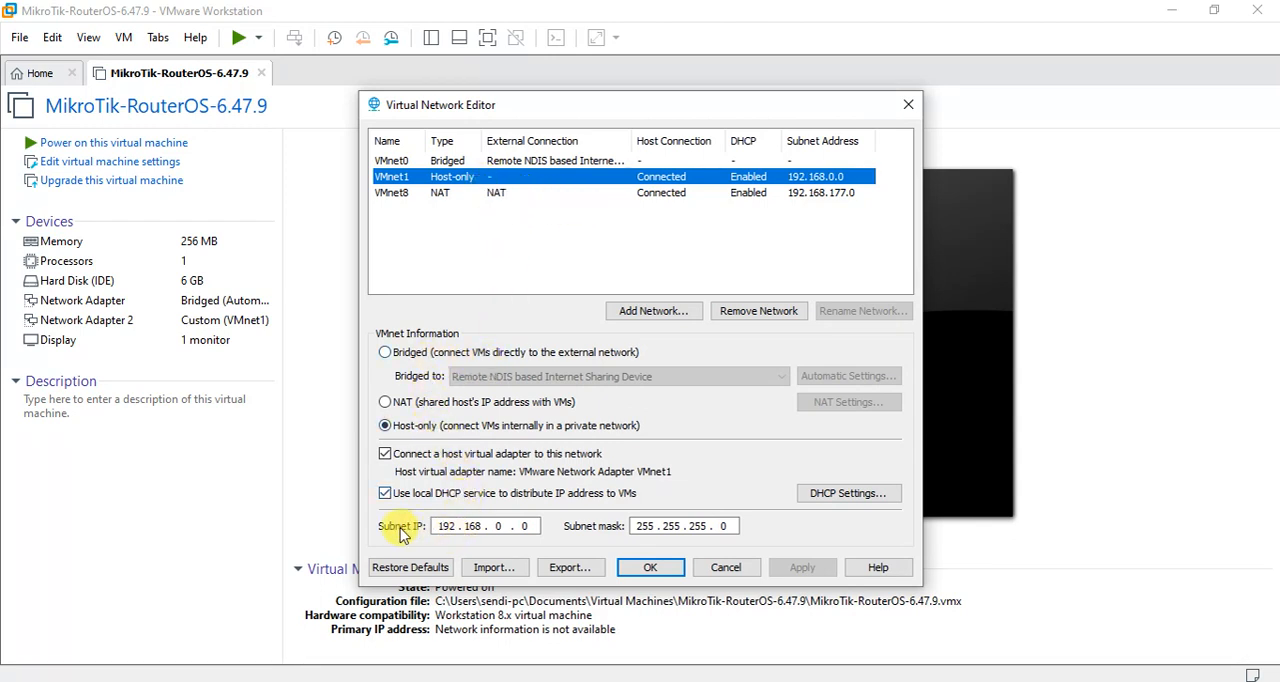
left_click(533, 526)
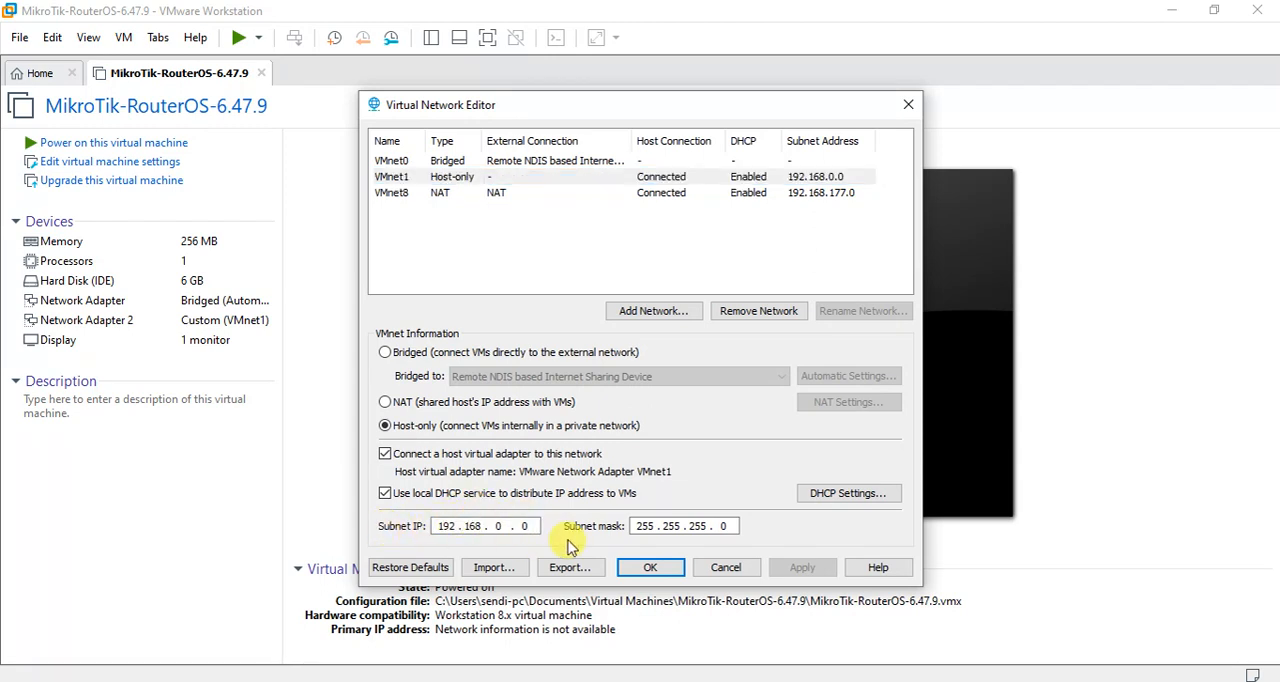
type("0")
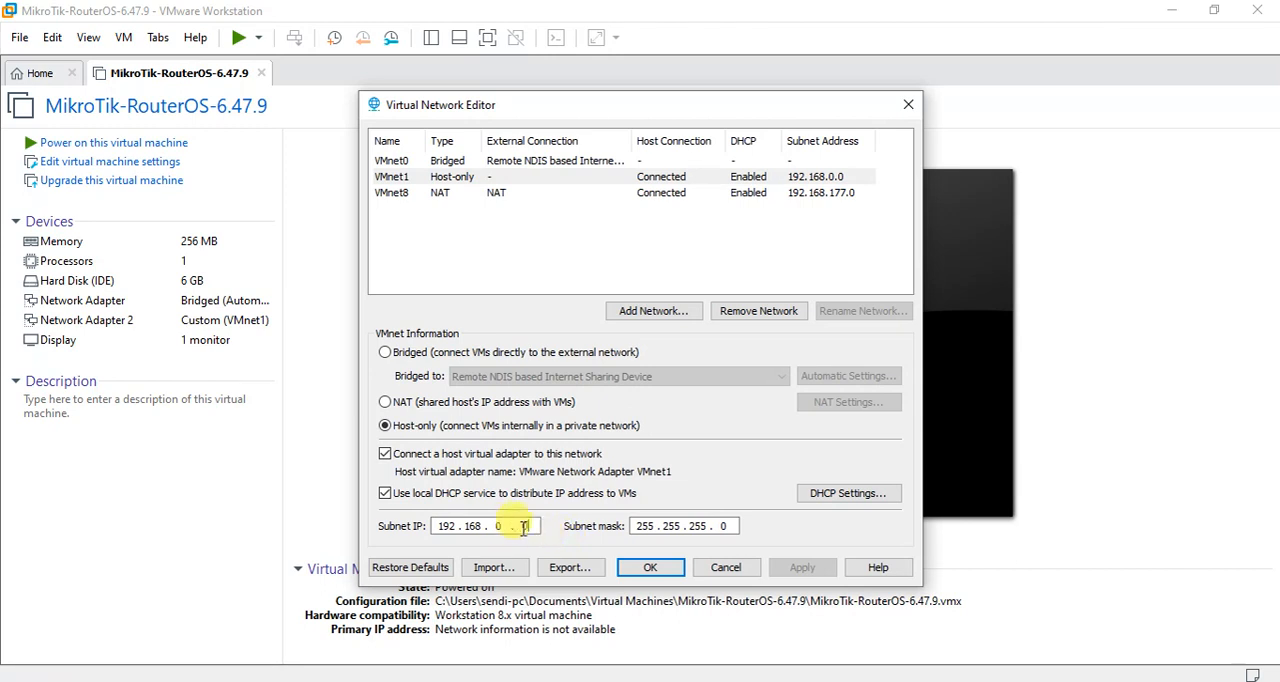
double_click(497, 526)
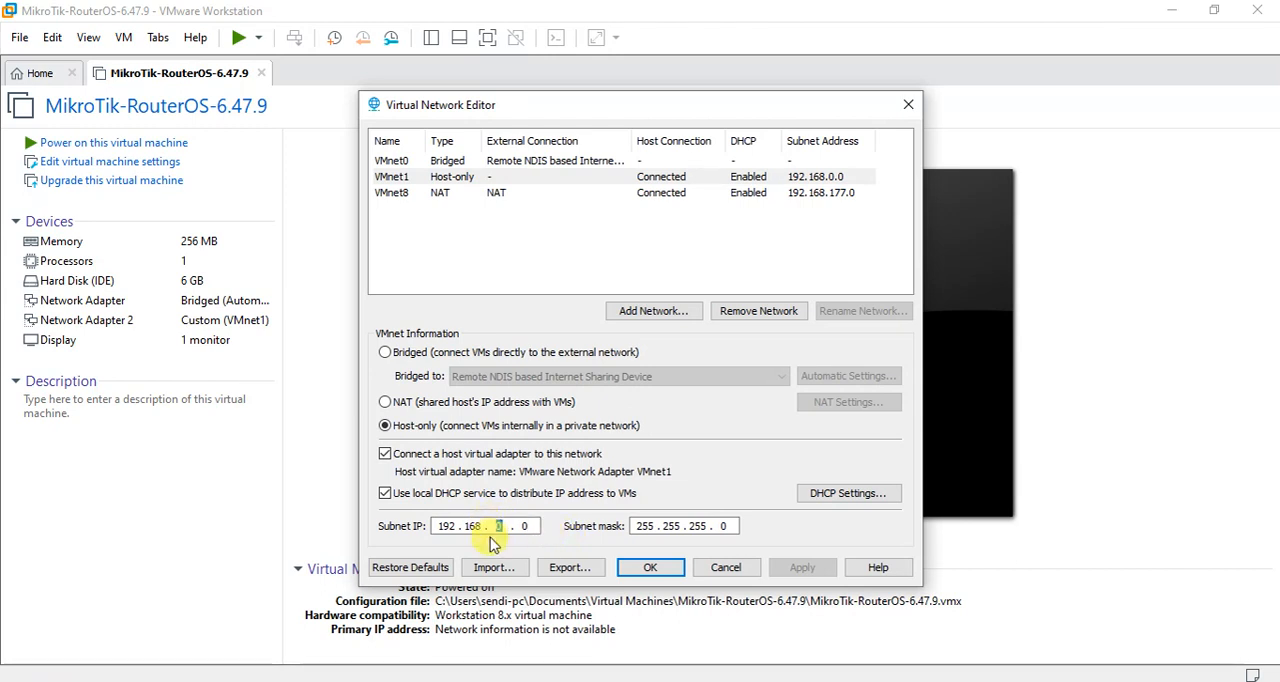
left_click(503, 528)
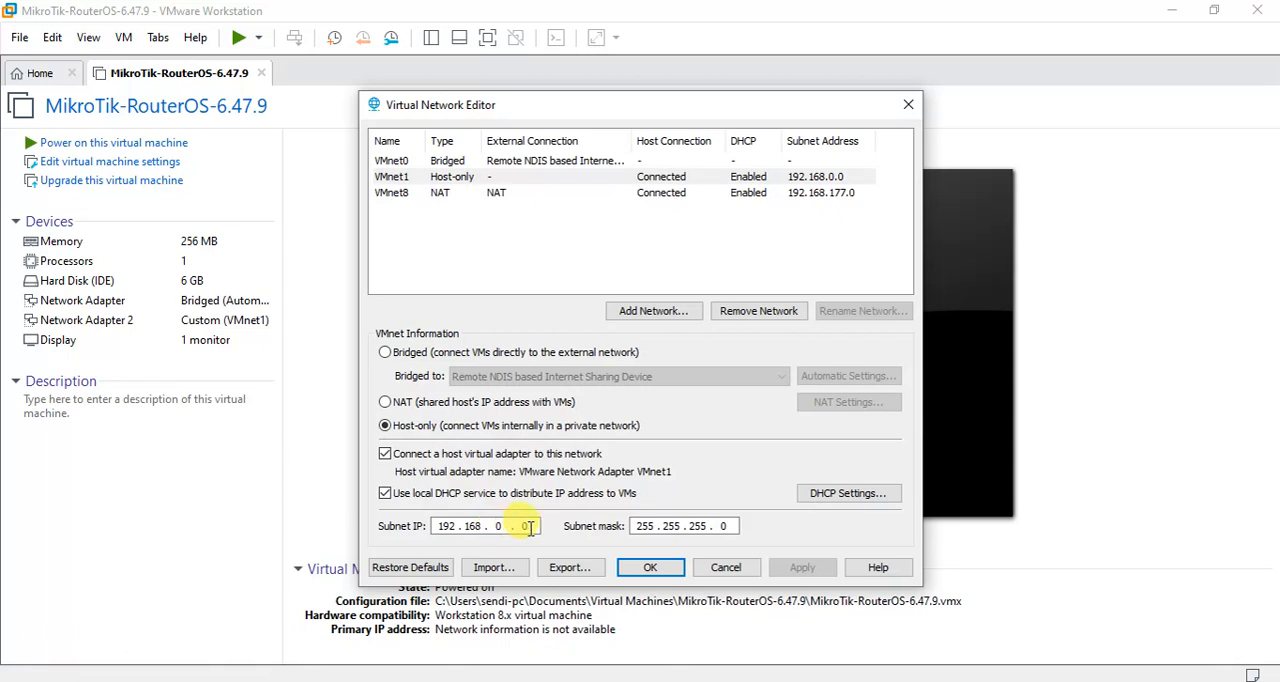
left_click(534, 529)
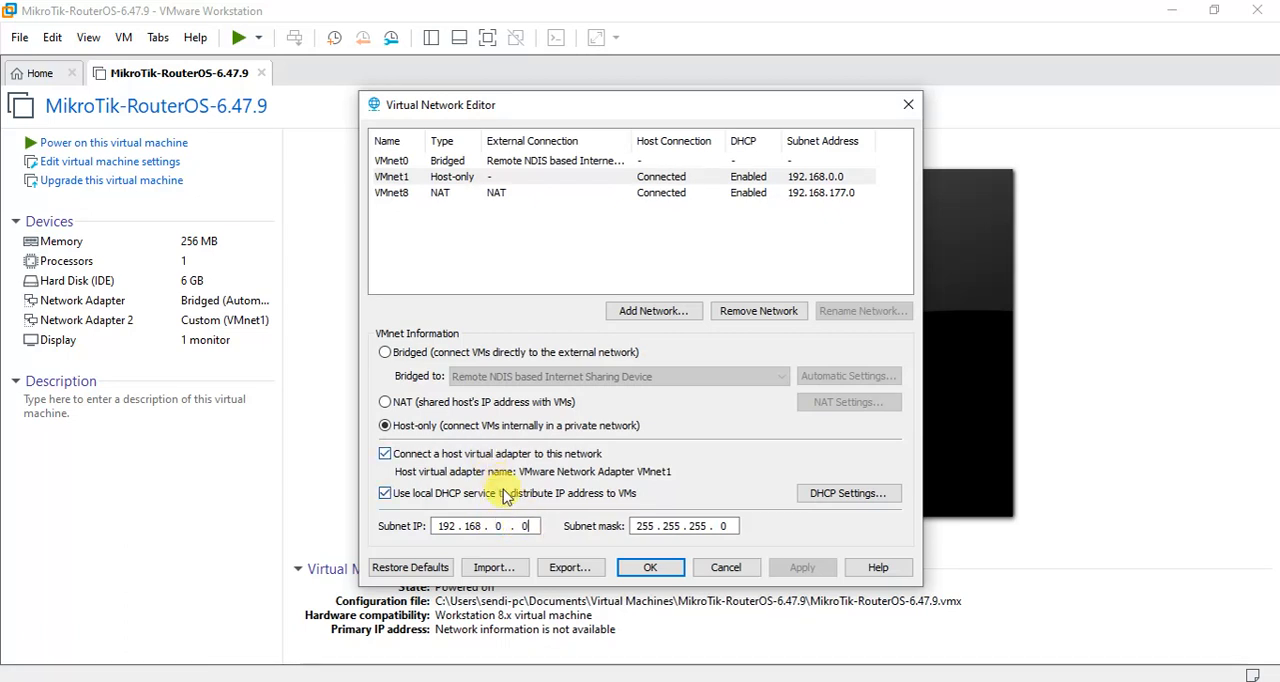
left_click(653, 573)
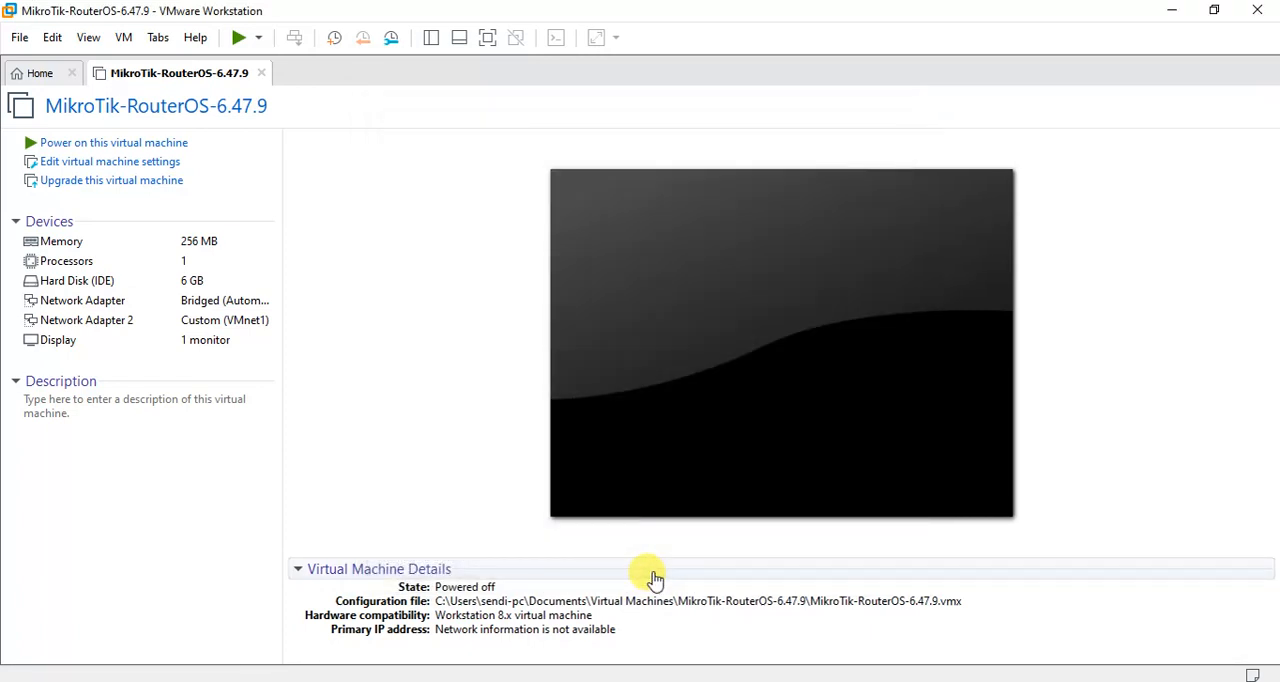
Power on the MikroTik-RouterOS-6.47.9 virtual machine and log in to its console as admin, leaving the password field empty.
left_click(238, 45)
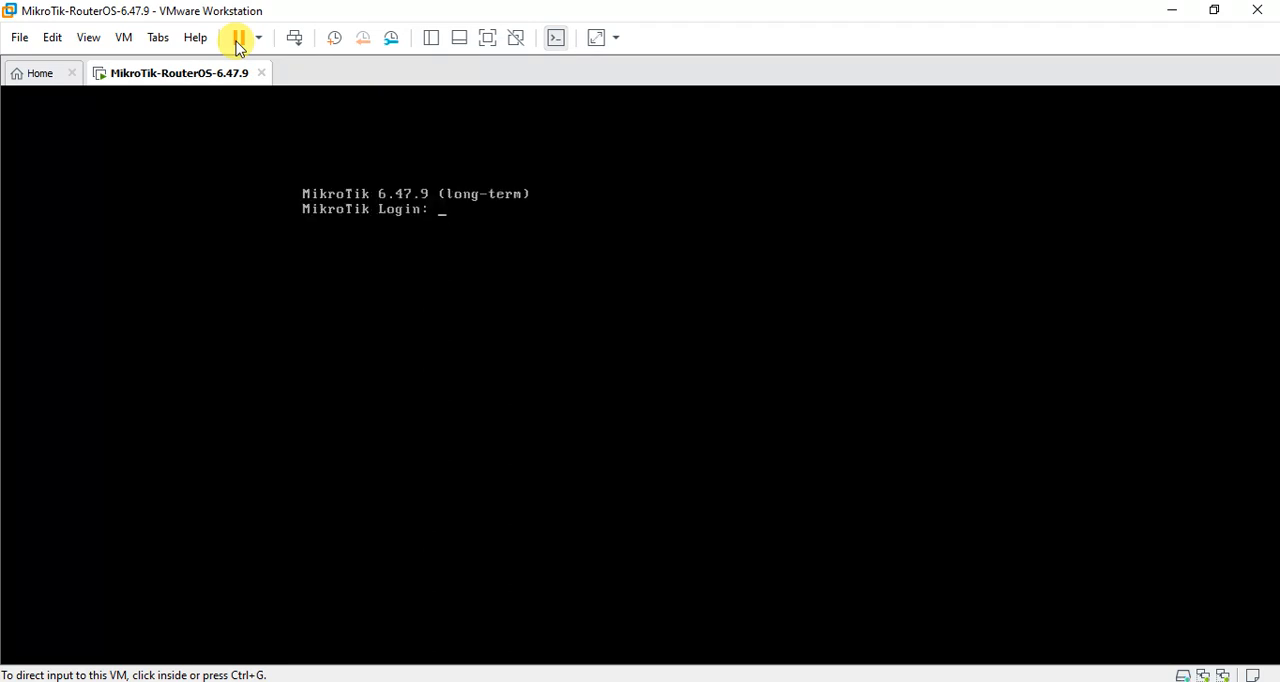
left_click(510, 238)
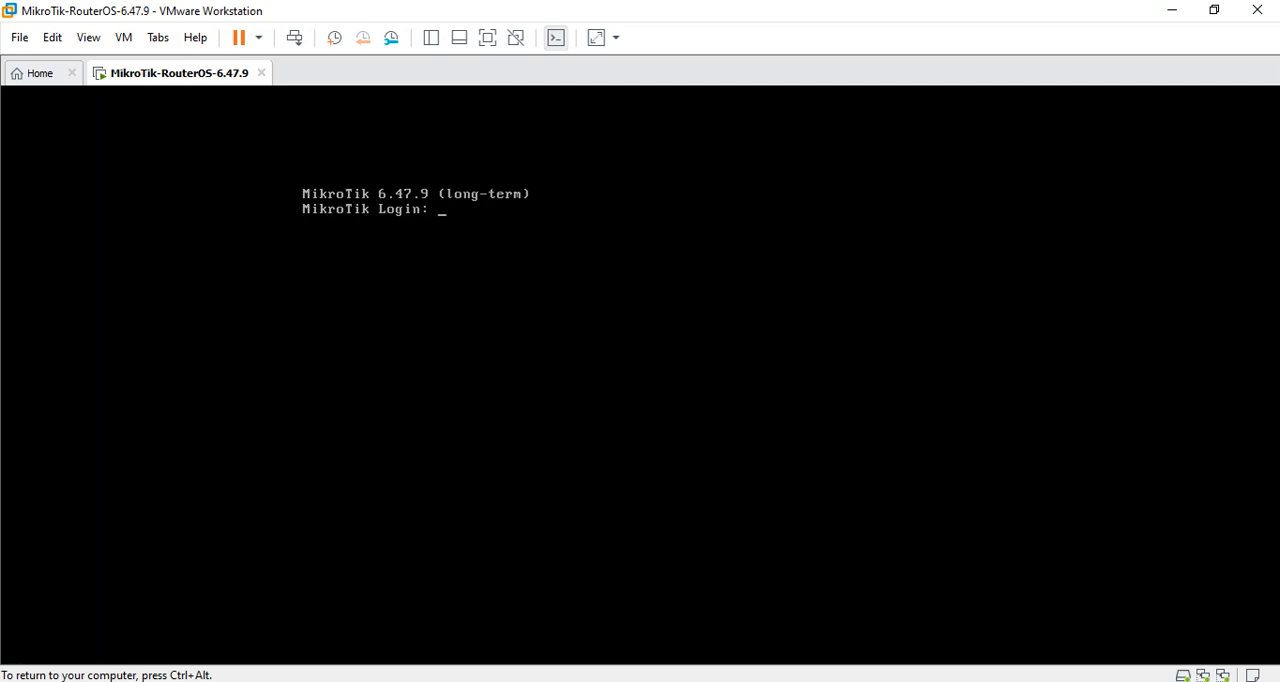
type("admin")
key("Return")
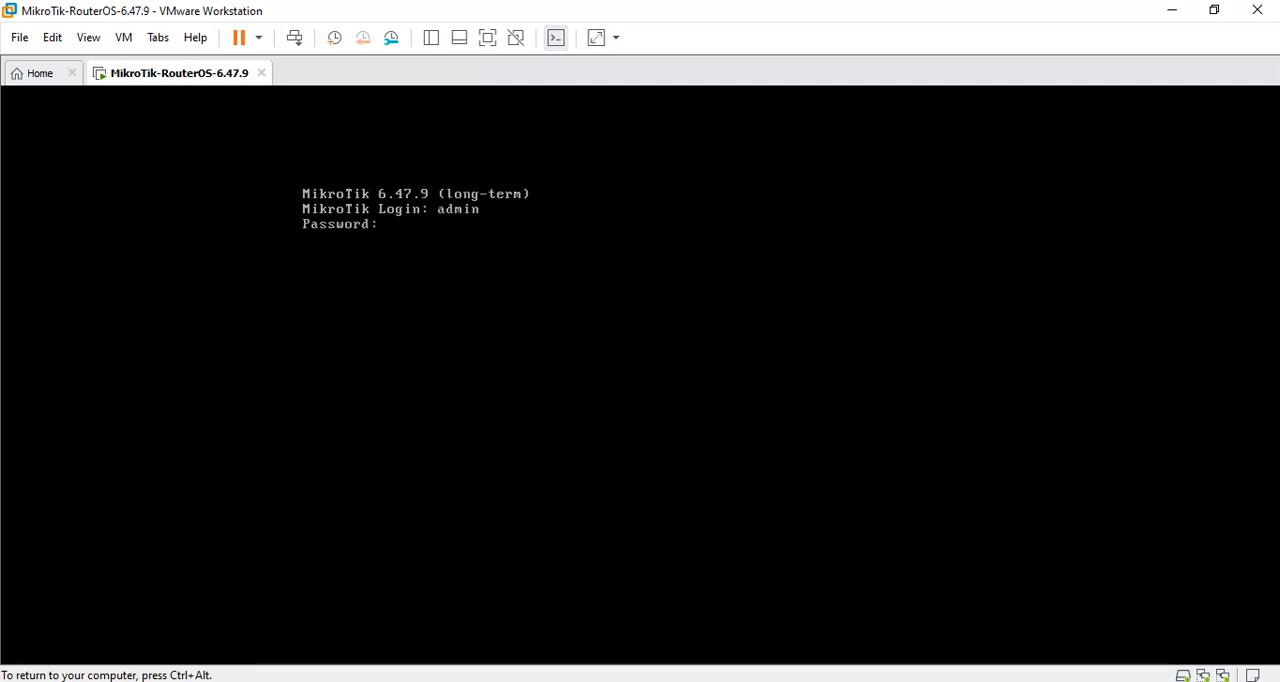
key("Return")
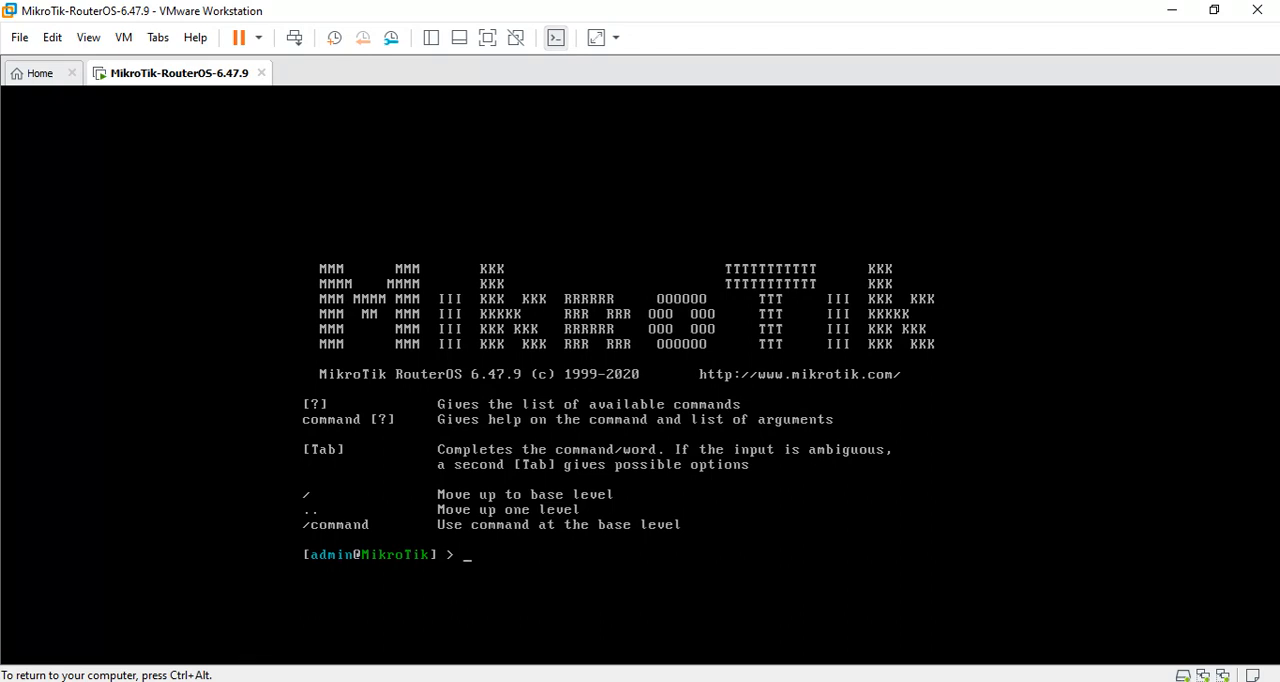
Reset the router's configuration with the RouterOS system reset command and confirm the reset.
type("sytem")
key("BackSpace")
key("BackSpace")
key("BackSpace")
key("BackSpace")
type("ystem res")
key("Return")
type("y")
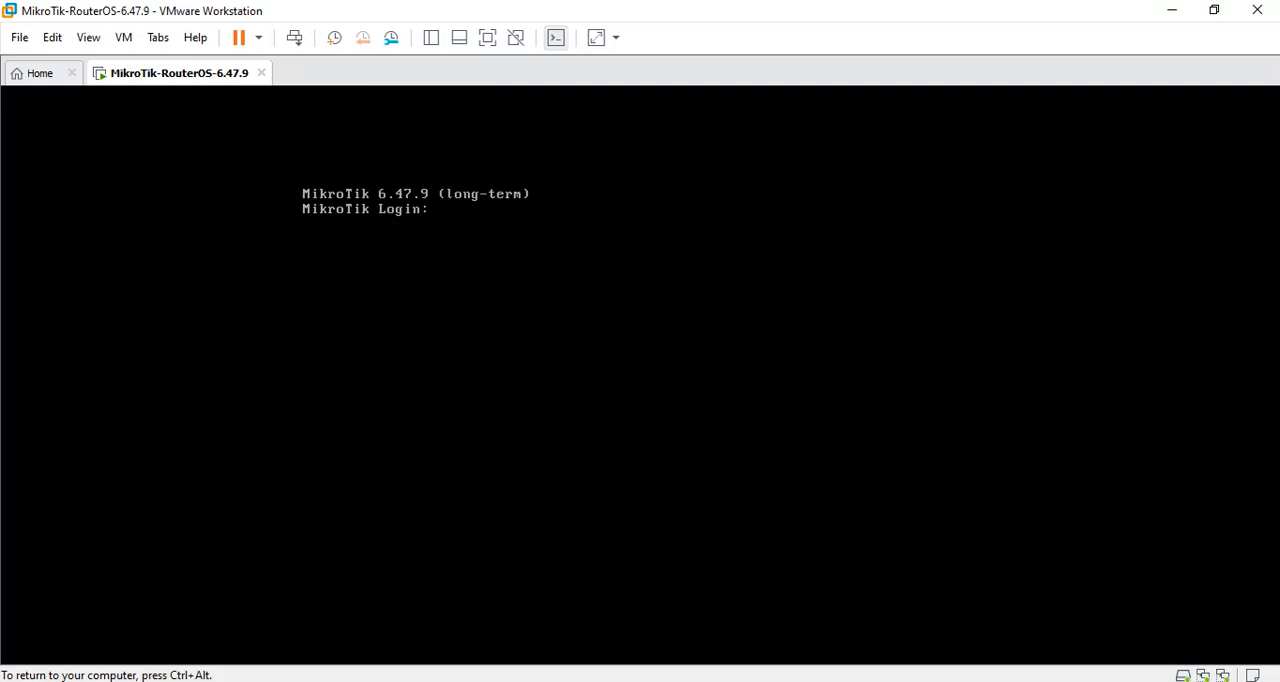
Log in as admin with the password field left empty and keep the installed default configuration.
type("dmin")
key("Return")
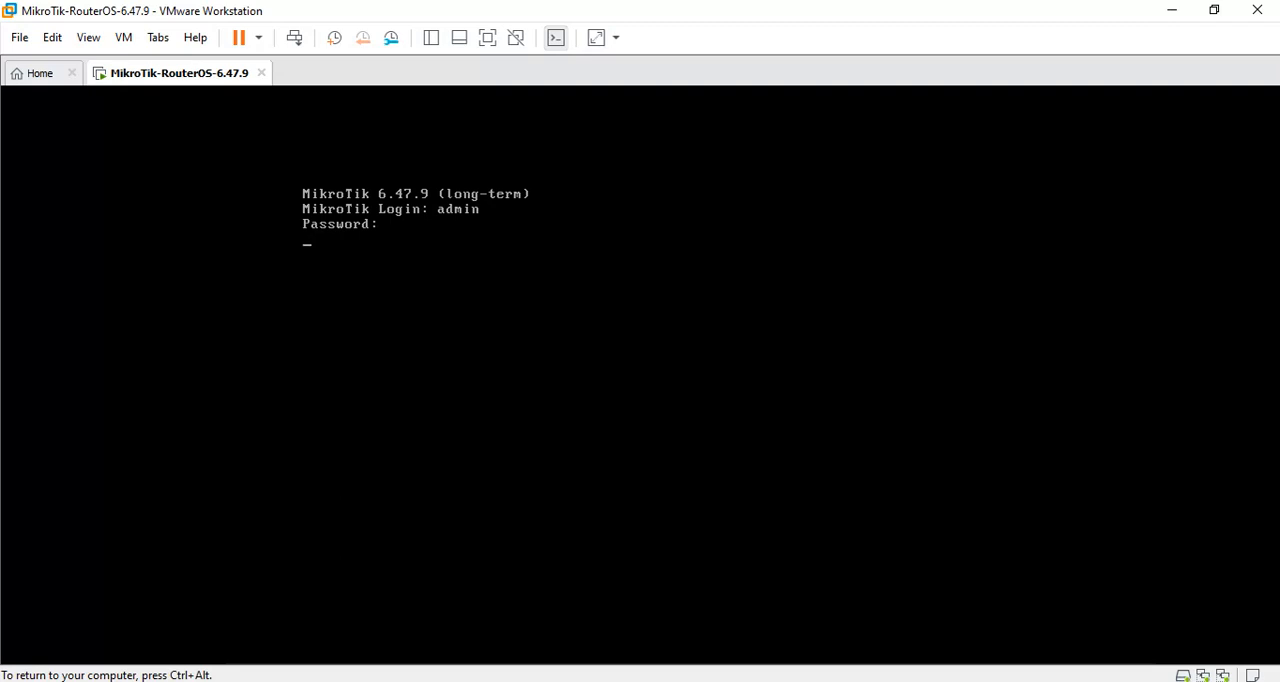
key("Return")
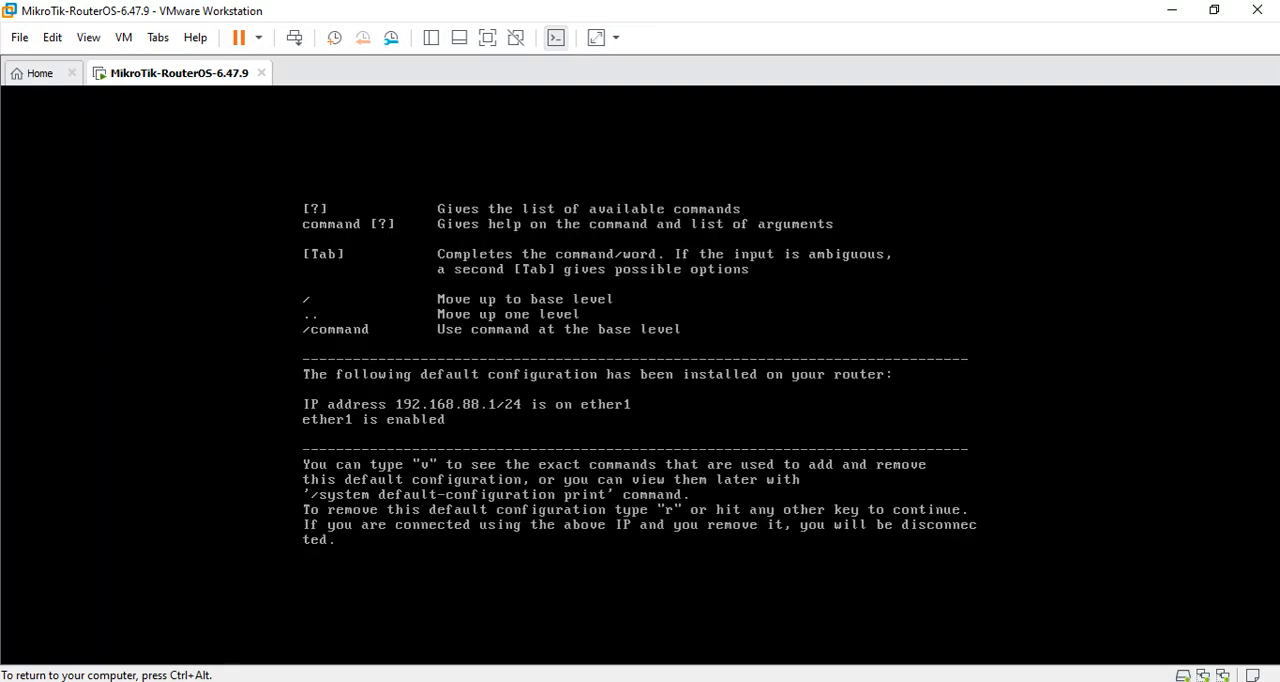
key("Return")
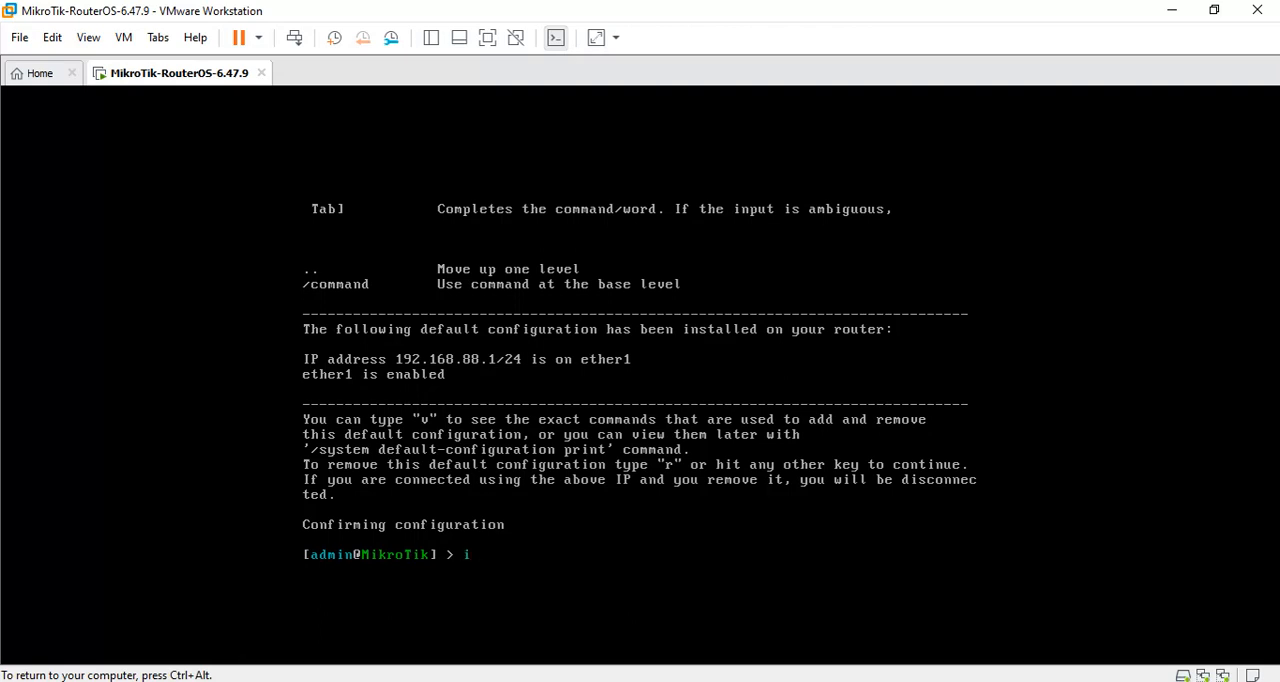
List the router's network interfaces with interface print.
type("interface print")
key("Return")
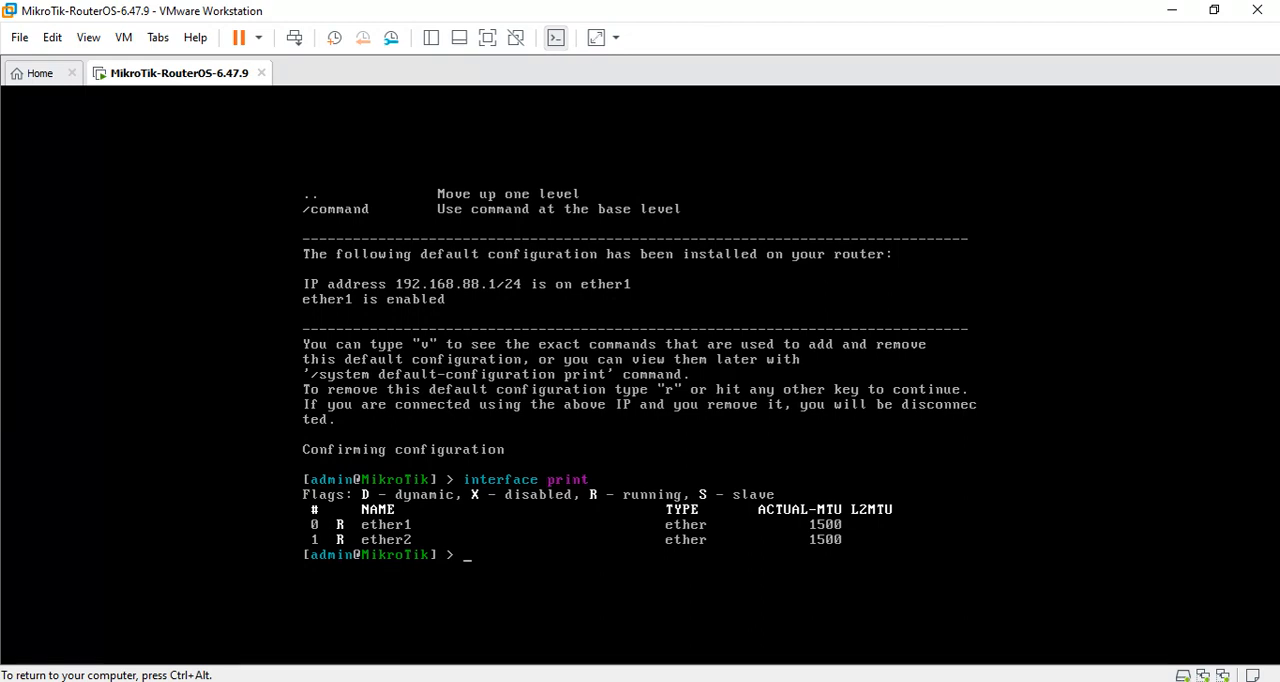
Rename the ether1 interface to wan with the interface set command.
type("interface ether1")
key("BackSpace")
type("1 sen")
key("BackSpace")
key("BackSpace")
key("BackSpace")
key("BackSpace")
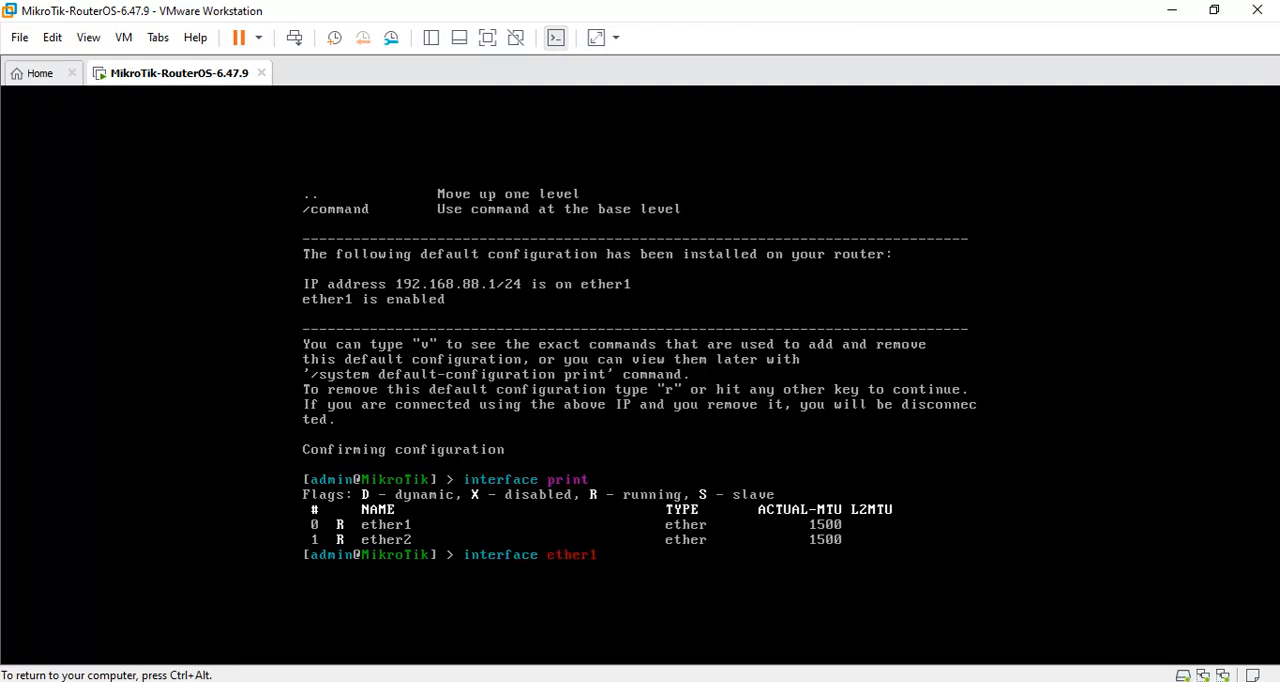
key("BackSpace")
key("BackSpace")
key("BackSpace")
key("BackSpace")
key("BackSpace")
key("BackSpace")
type("set ethet")
key("BackSpace")
key("BackSpace")
type("her1")
key("BackSpace")
key("BackSpace")
key("BackSpace")
key("BackSpace")
key("BackSpace")
key("BackSpace")
key("BackSpace")
type("namw")
key("BackSpace")
type("e")
key("BackSpace")
key("BackSpace")
key("BackSpace")
key("BackSpace")
type("ether1=nam")
key("BackSpace")
key("BackSpace")
key("BackSpace")
key("BackSpace")
type("name=")
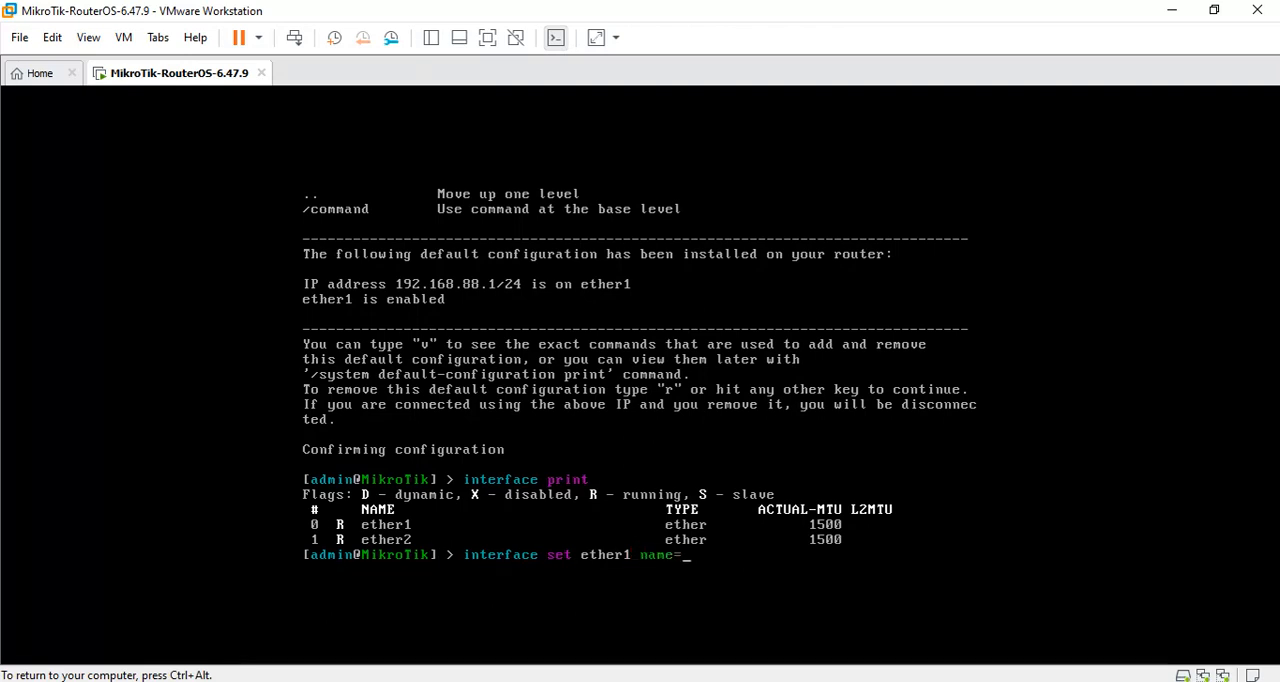
type("wan")
key("Return")
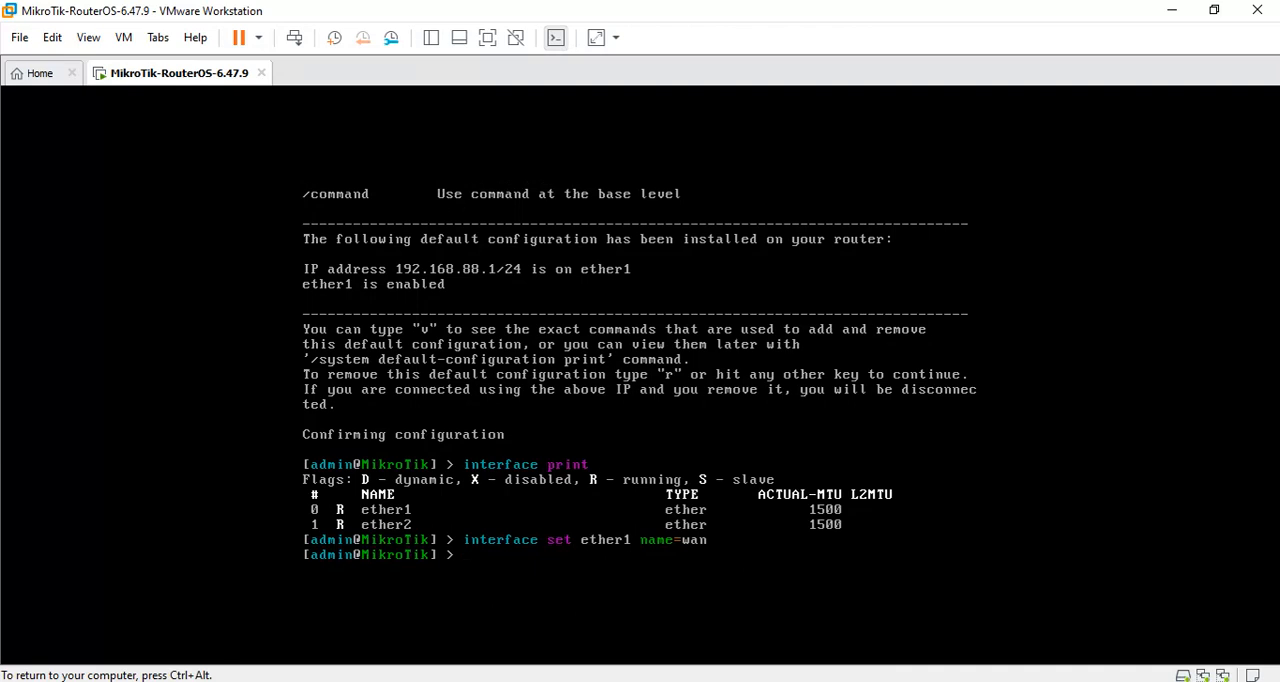
Rename the ether2 interface to LAN with the interface set command.
type("interface set ethe")
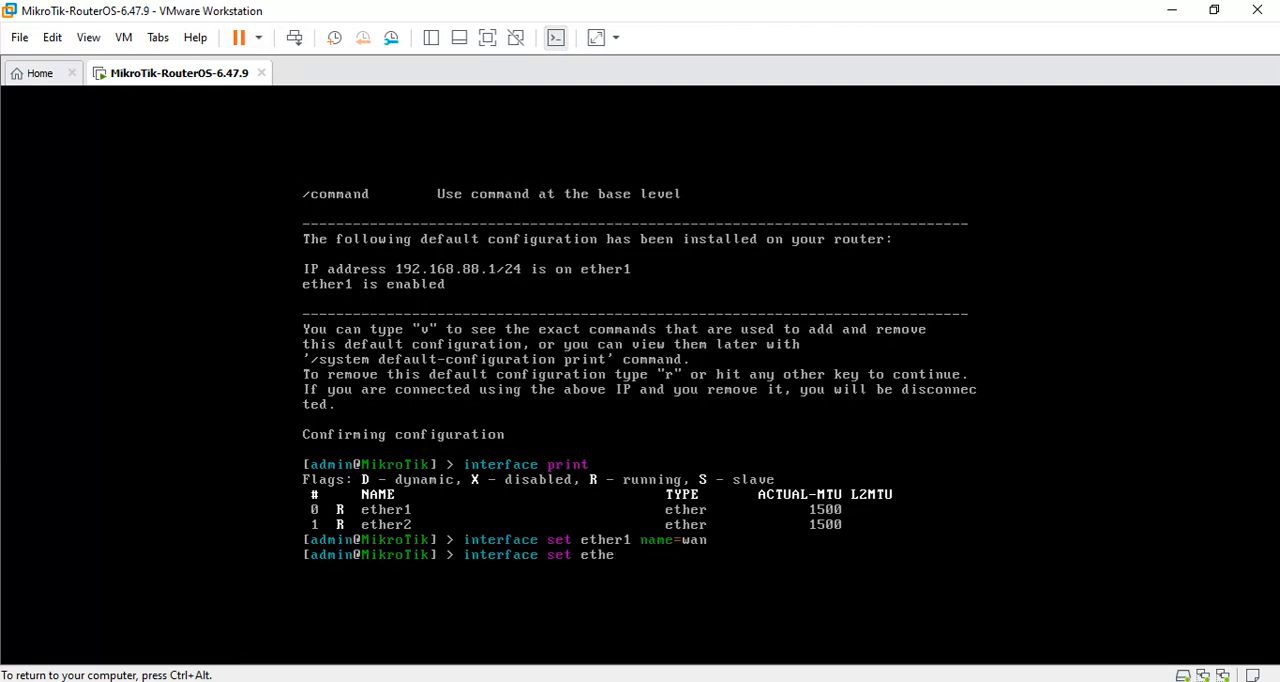
type("r2 name=lo")
key("BackSpace")
key("BackSpace")
type("LAN")
key("Return")
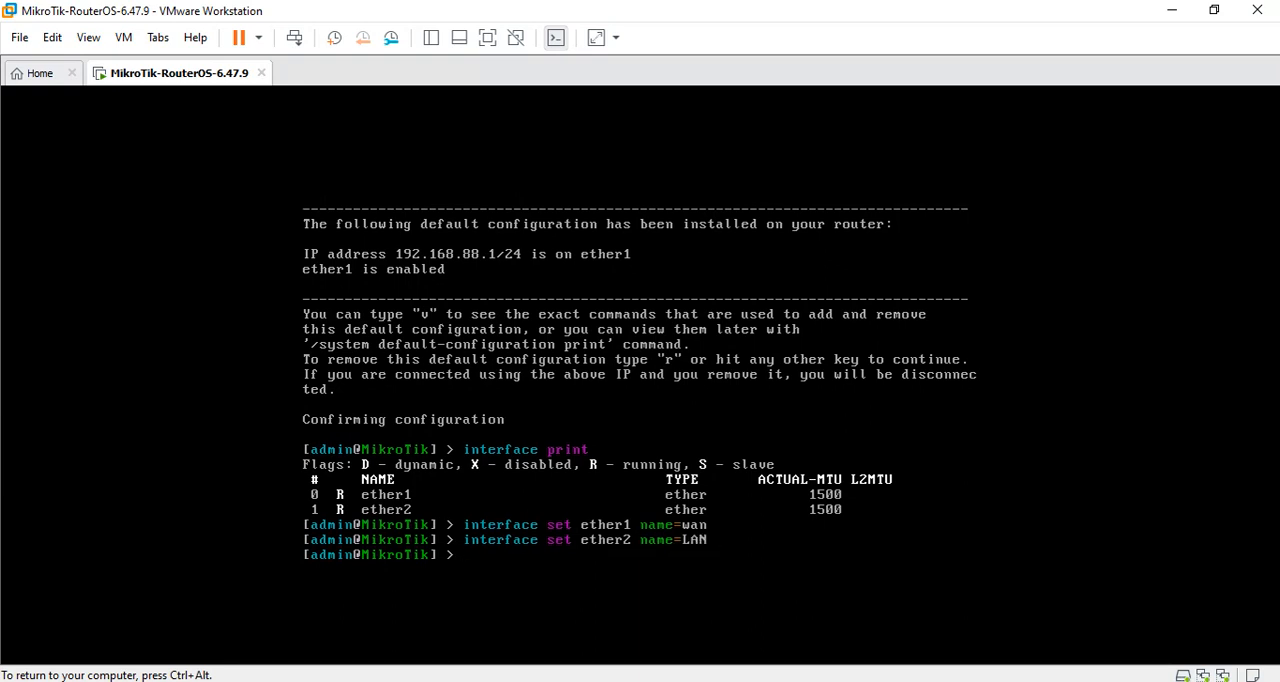
Print the interface list to check the new names, and print the router's IP addresses.
type("interfaces")
key("BackSpace")
type("p")
key("Return")
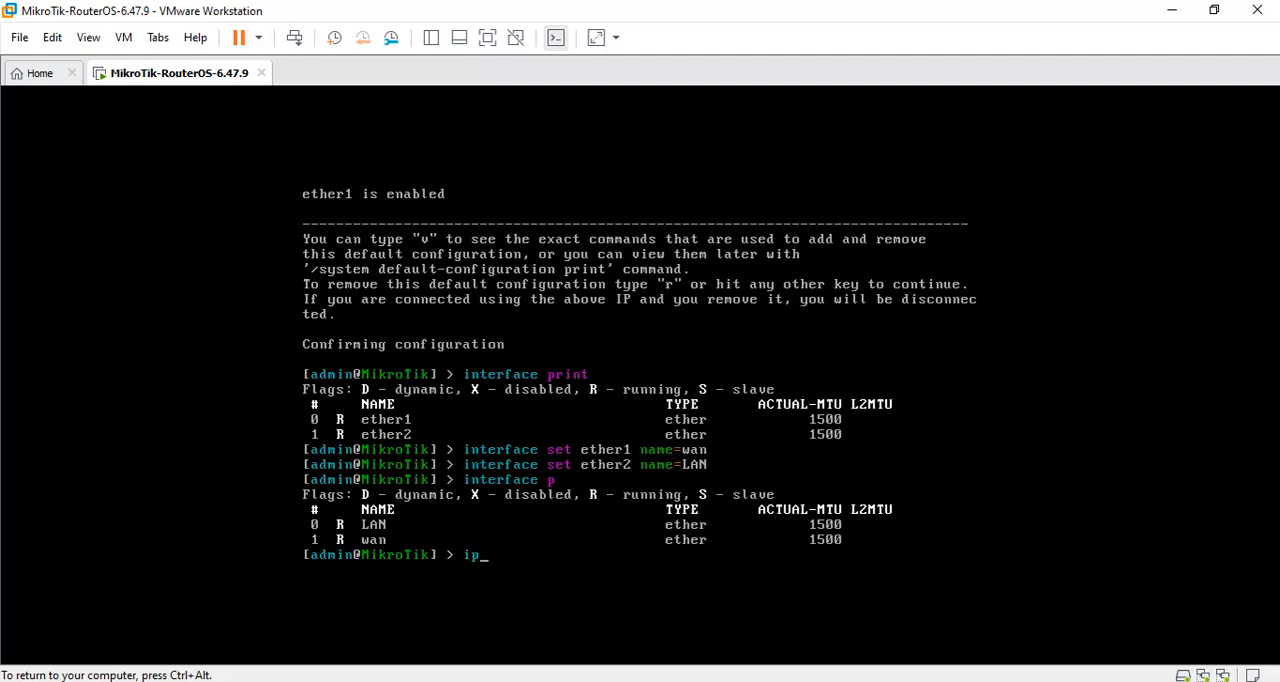
type("address print")
key("Return")
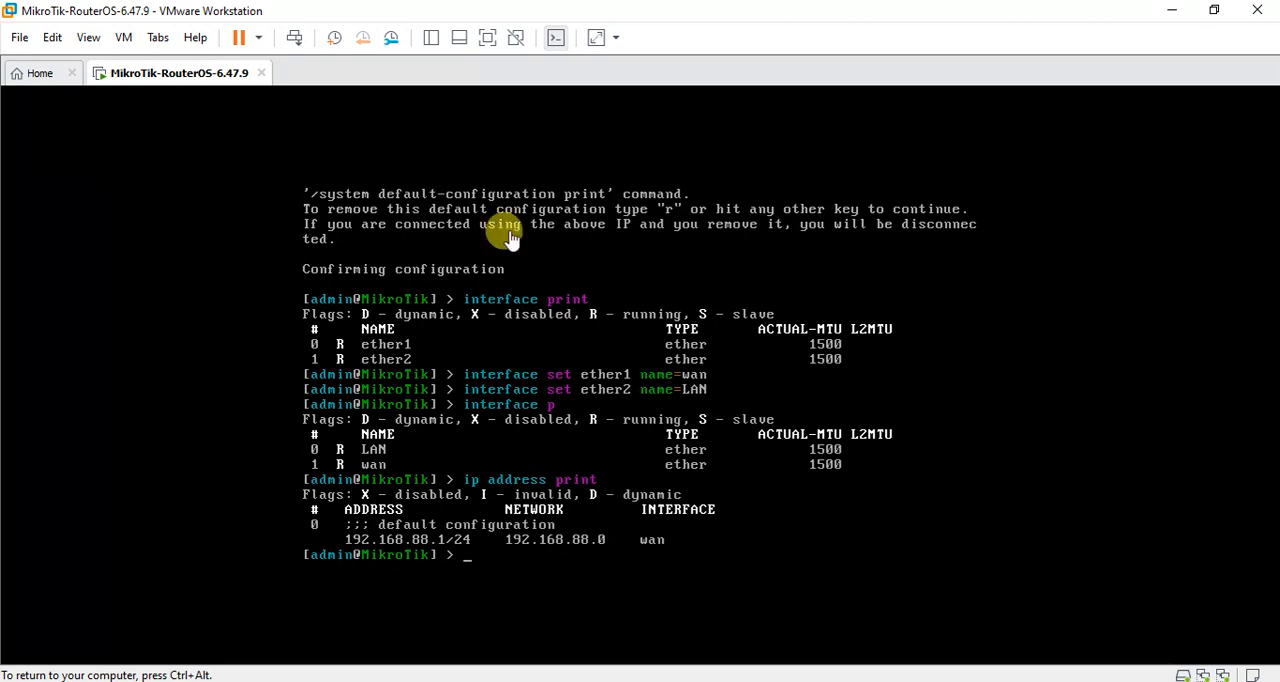
Release the virtual machine's input, switch to the Windows Control Panel and open the host's list of network adapter connections.
key("ctrl+alt")
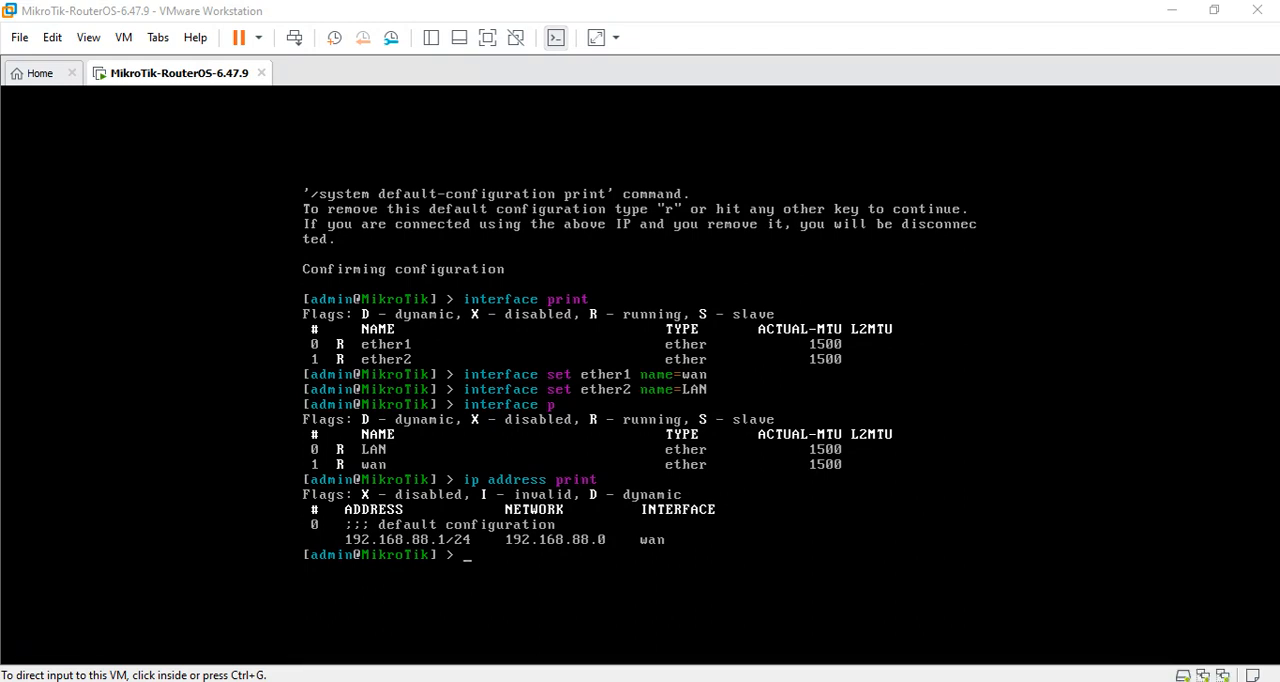
key("super")
key("super")
key("super")
key("super")
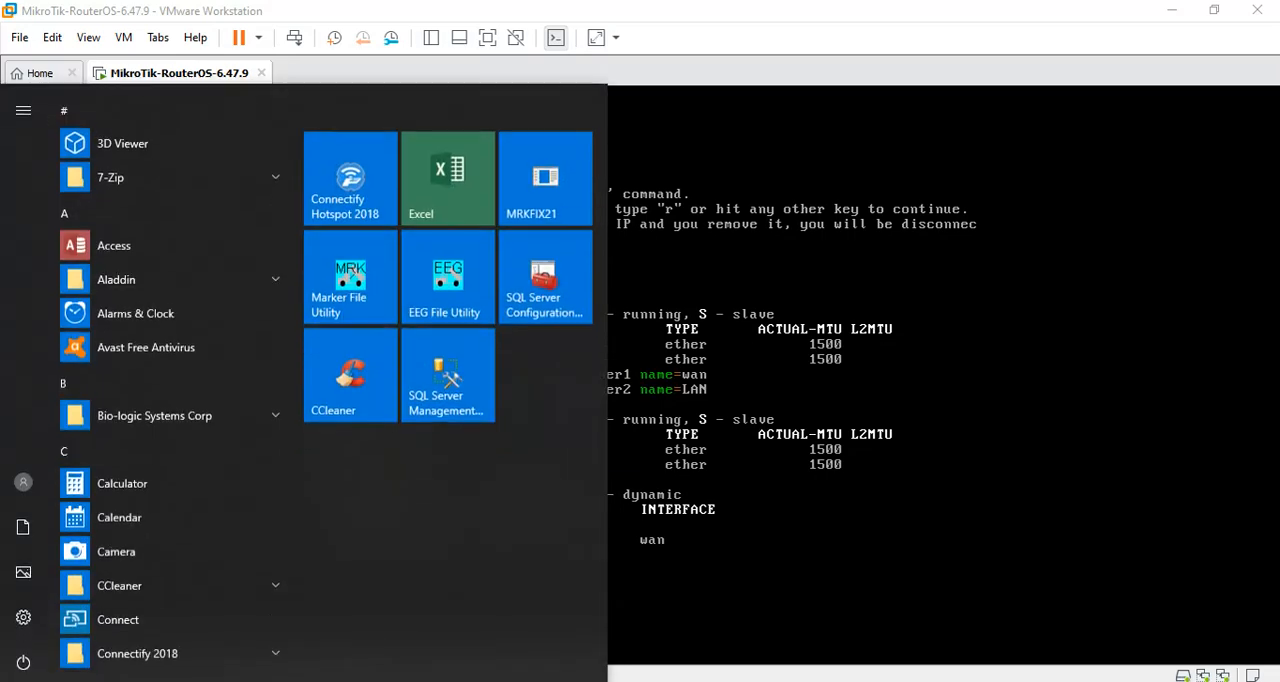
key("super")
type("cont")
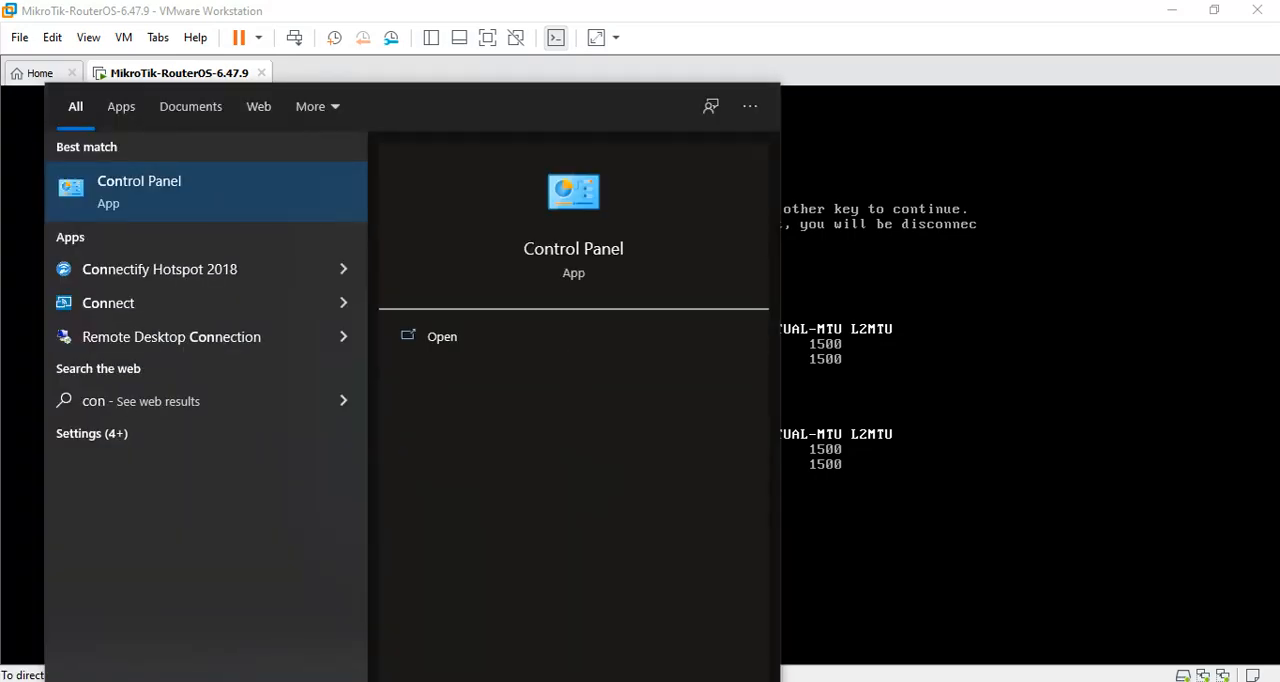
type("rol")
key("Return")
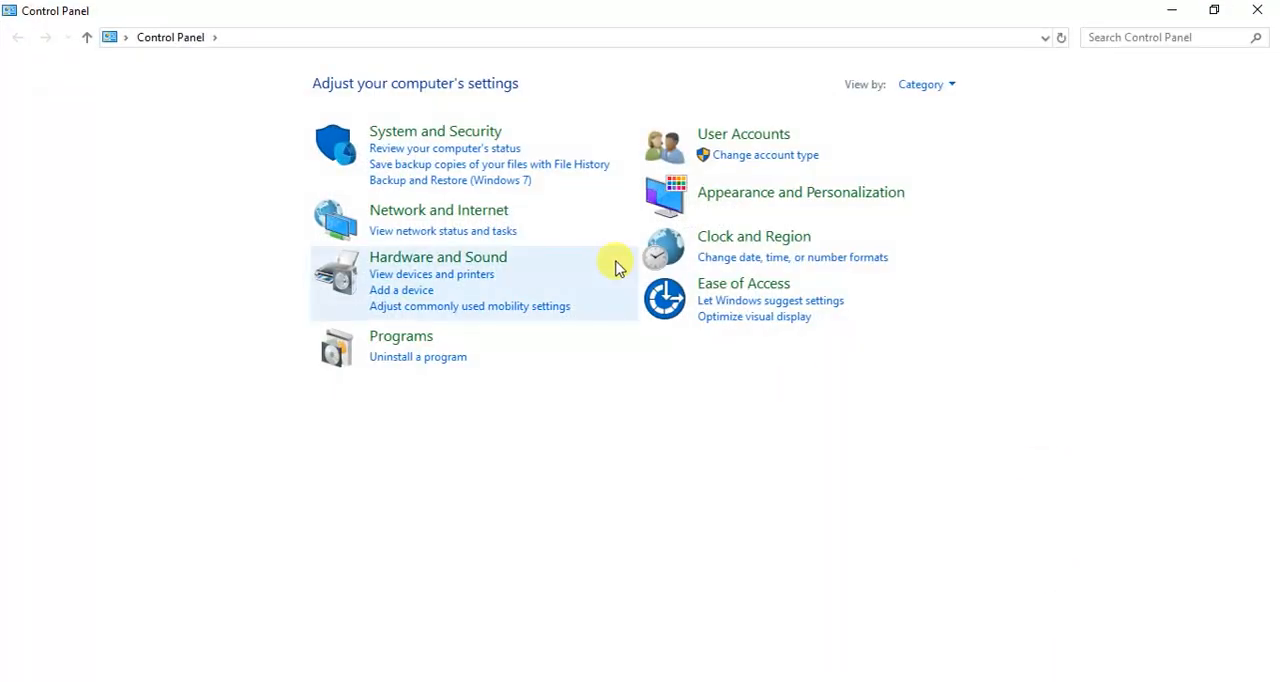
left_click(486, 217)
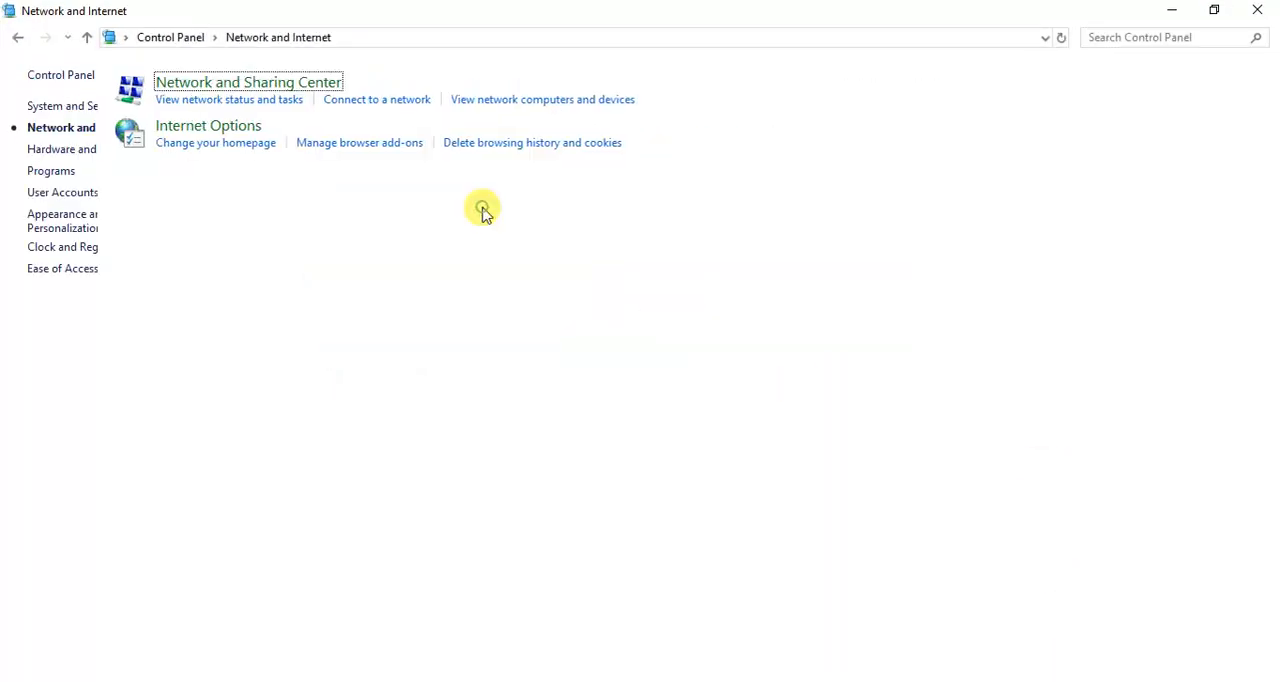
left_click(322, 84)
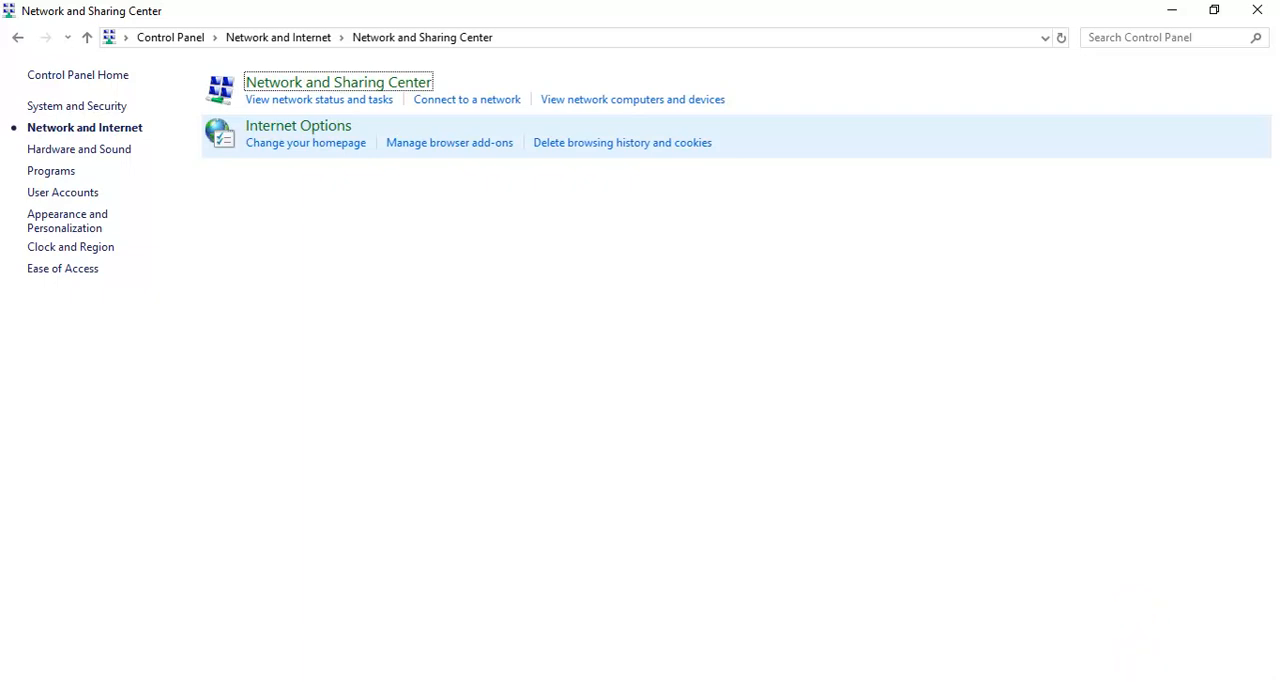
left_click(1143, 675)
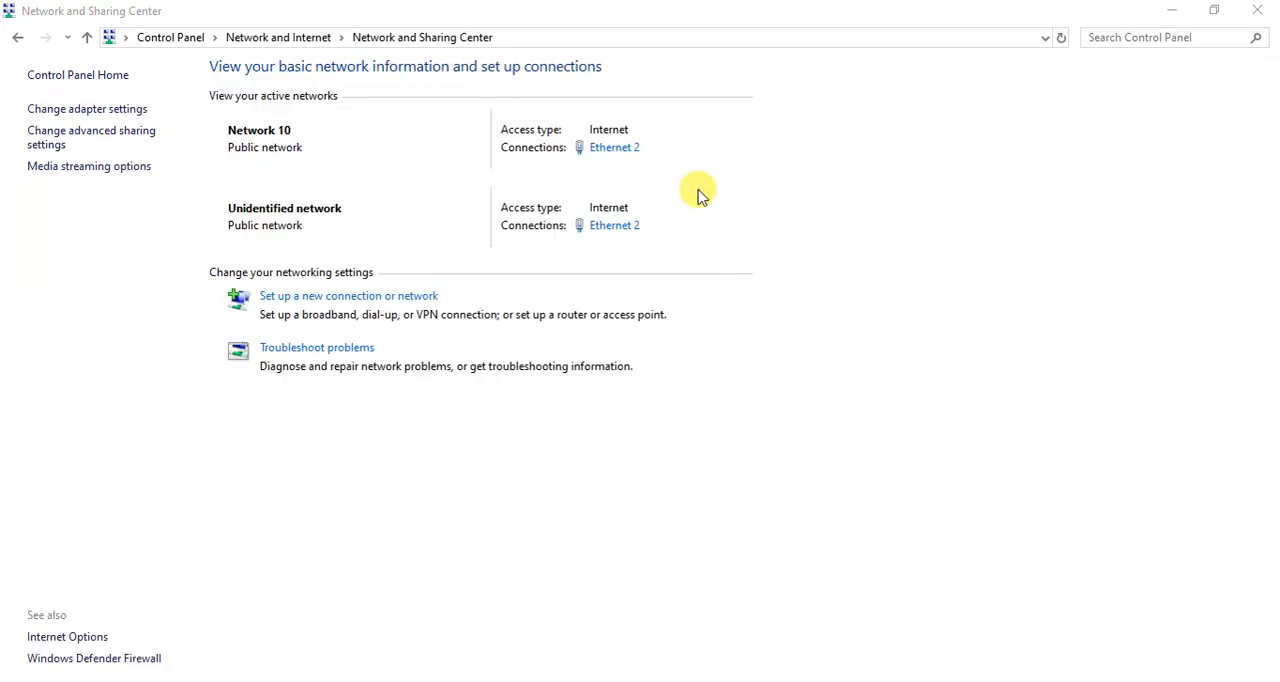
left_click(138, 112)
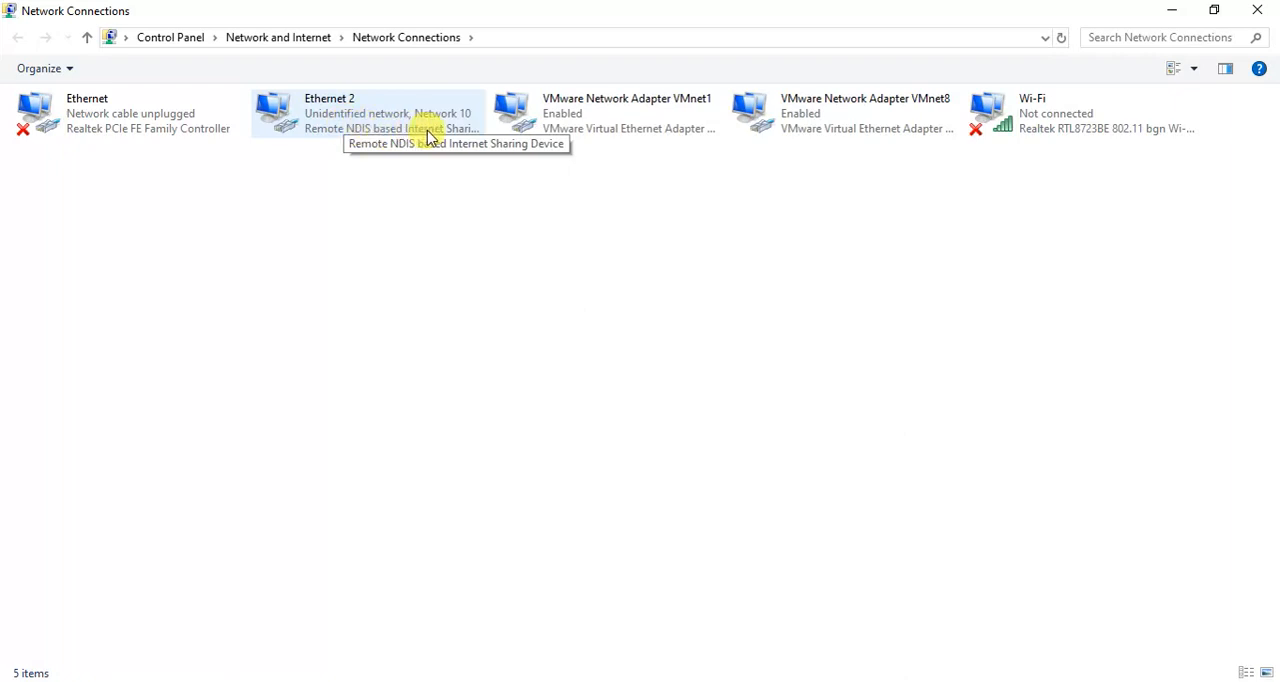
Examine the connection details of the Ethernet 2 adapter, selecting its second IPv4 default gateway entry.
right_click(395, 120)
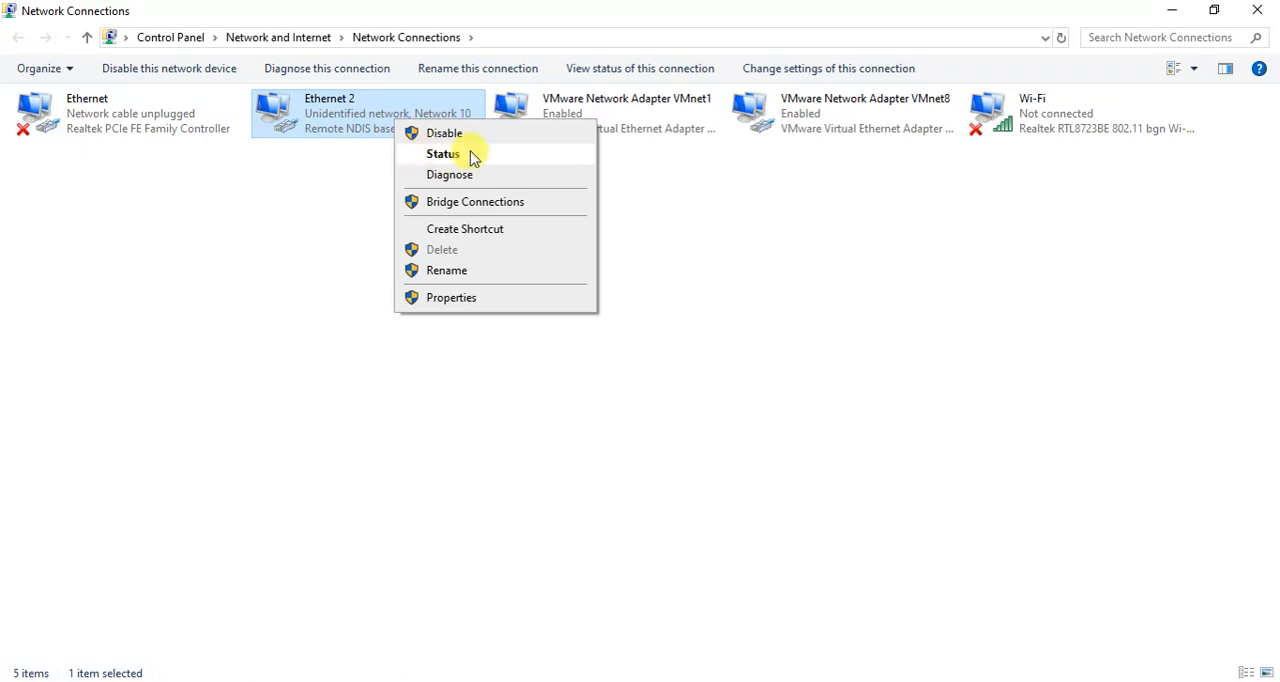
left_click(477, 160)
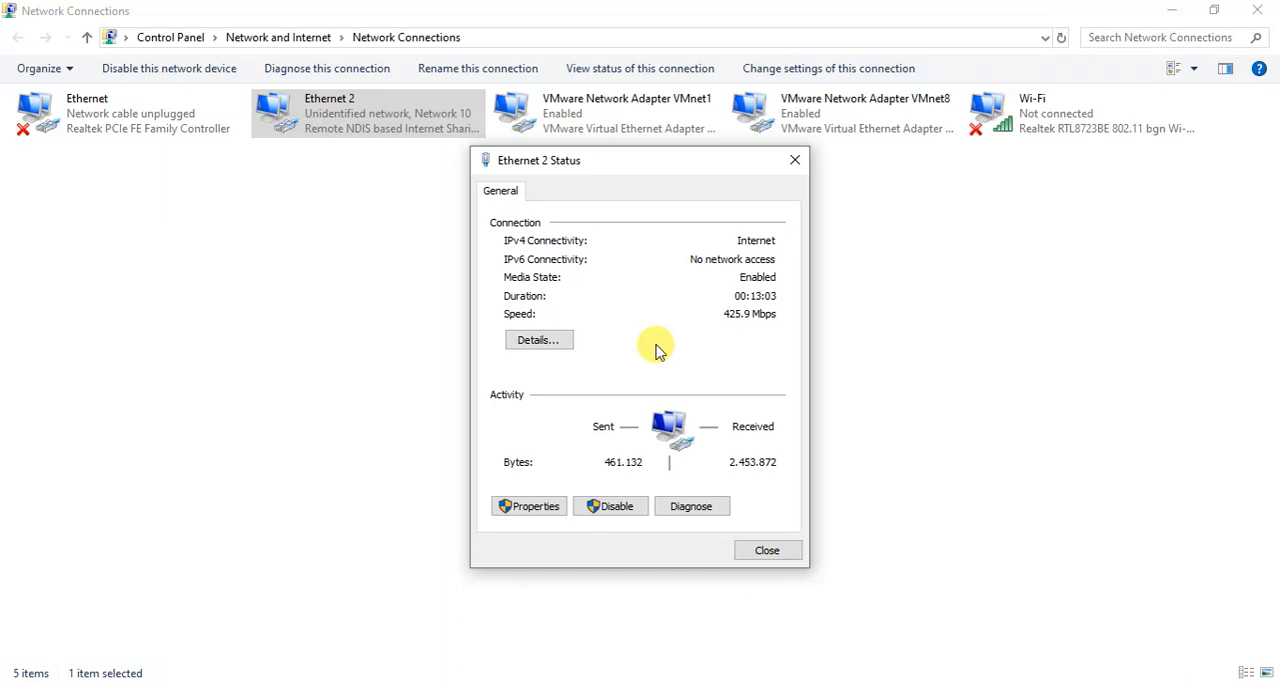
left_click(555, 342)
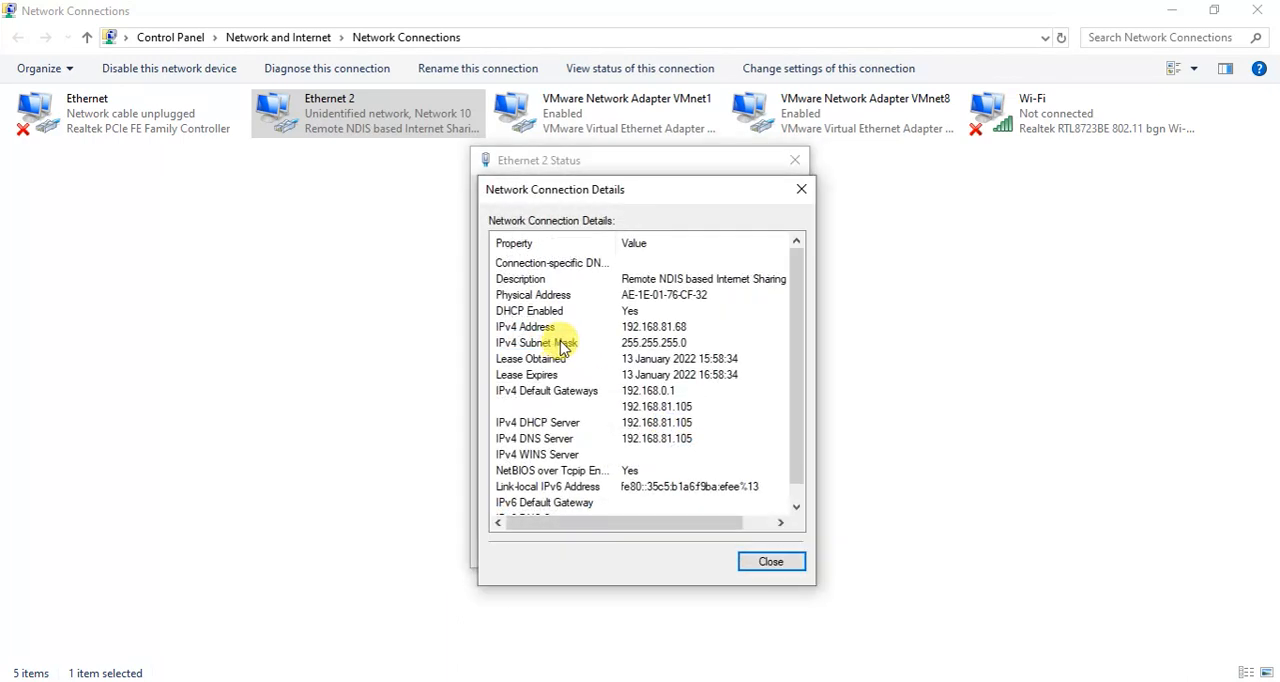
left_click(680, 408)
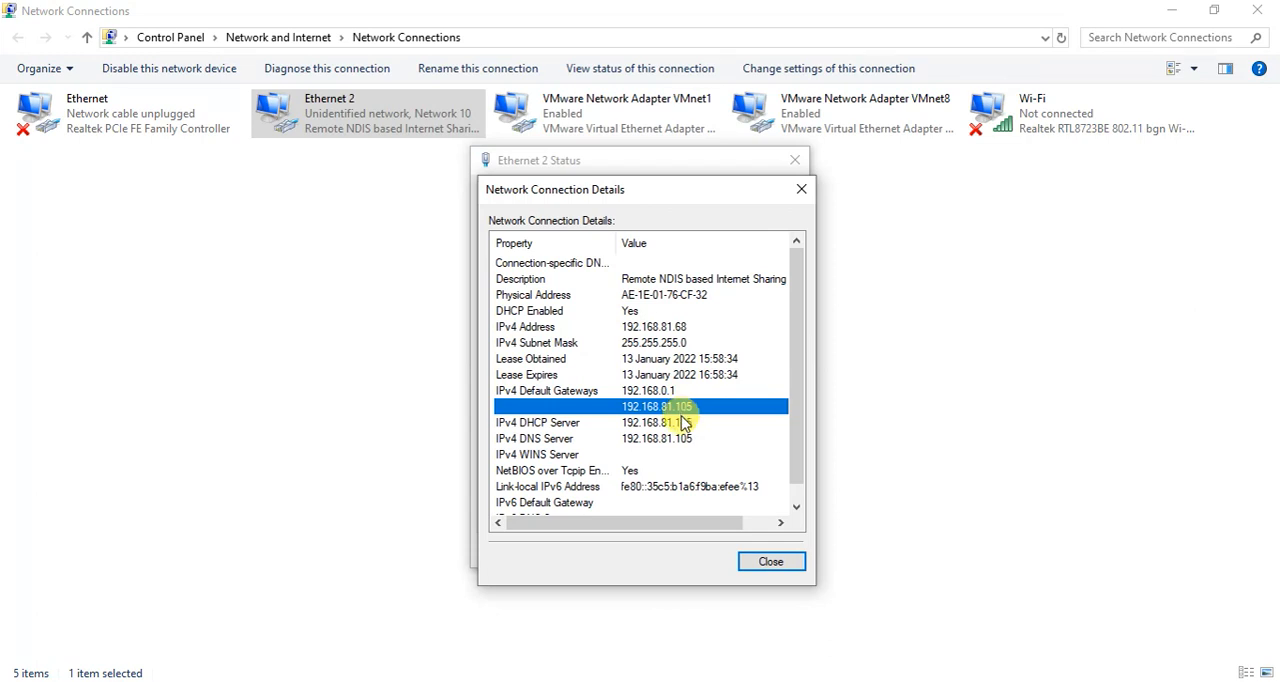
Compare the DHCP server and second default gateway entries in the Ethernet 2 connection details, and return to the router console.
left_click(678, 423)
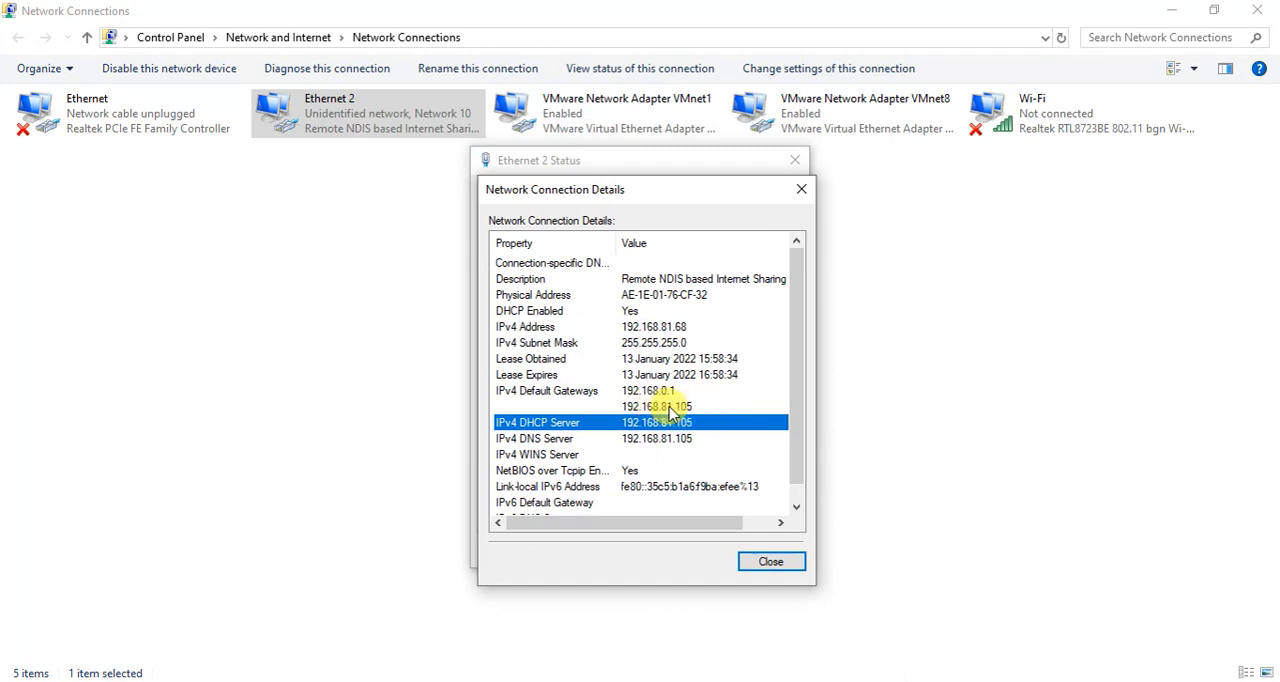
left_click(686, 407)
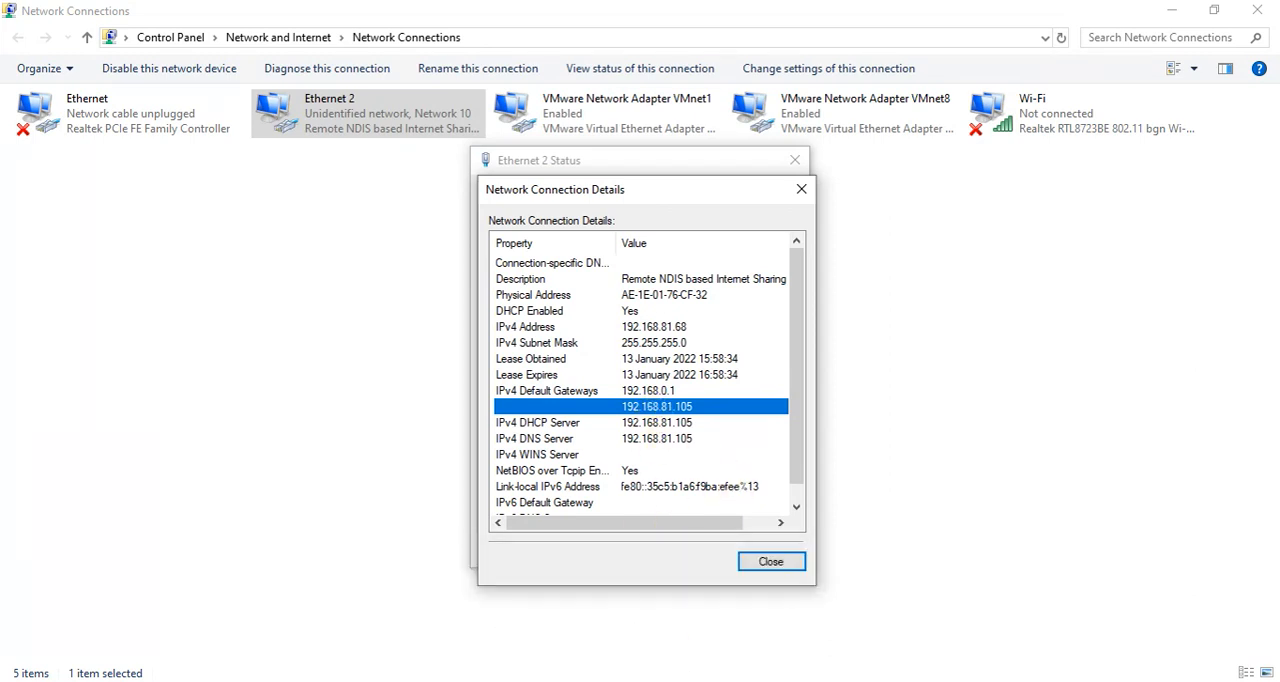
left_click(660, 608)
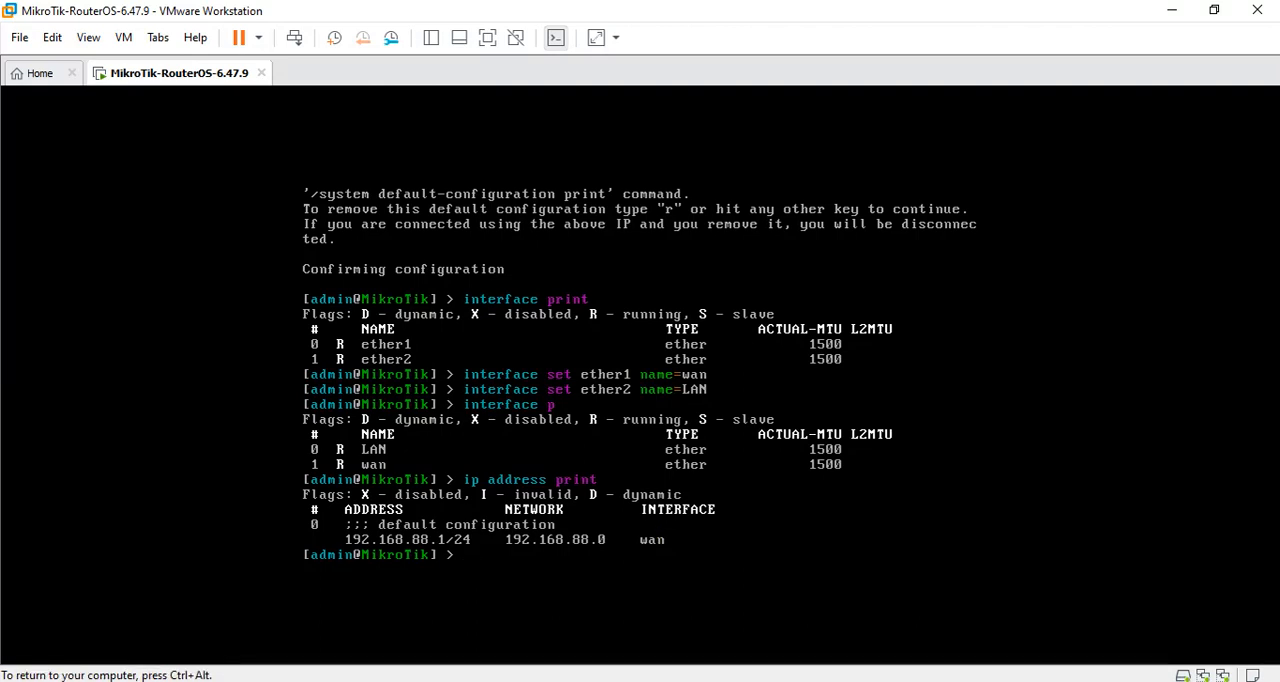
key("ctrl+alt")
mouse_move(760, 681)
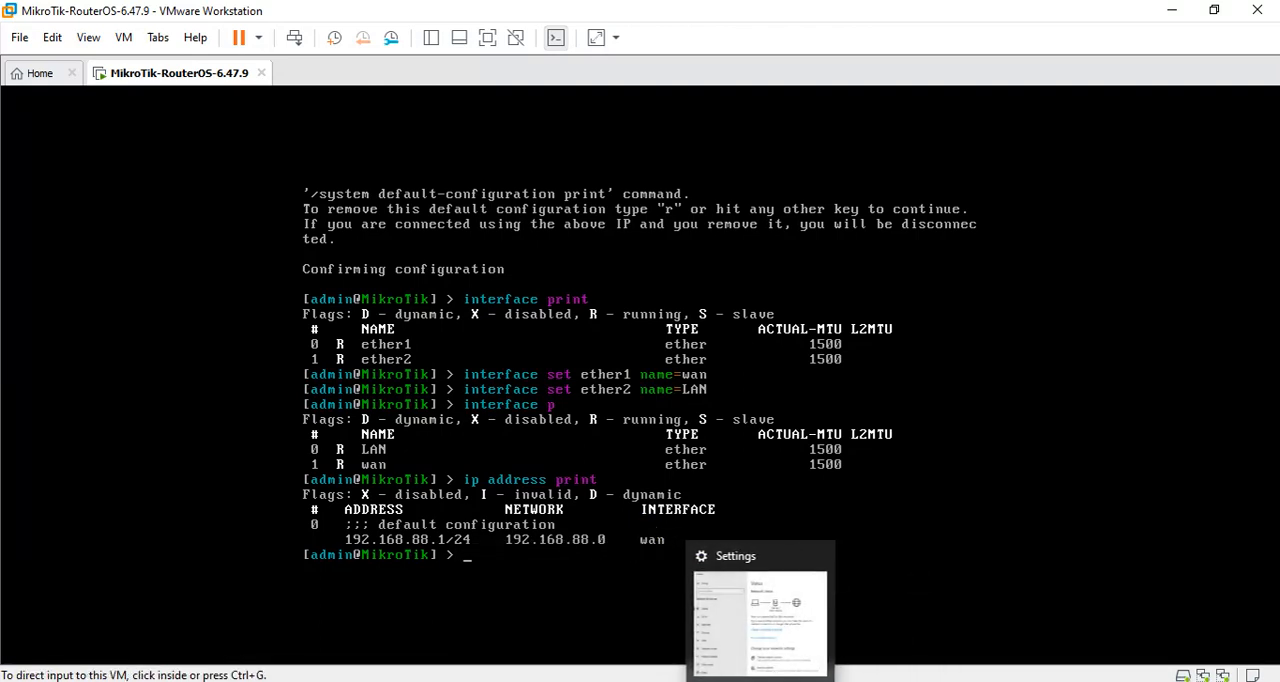
left_click(720, 681)
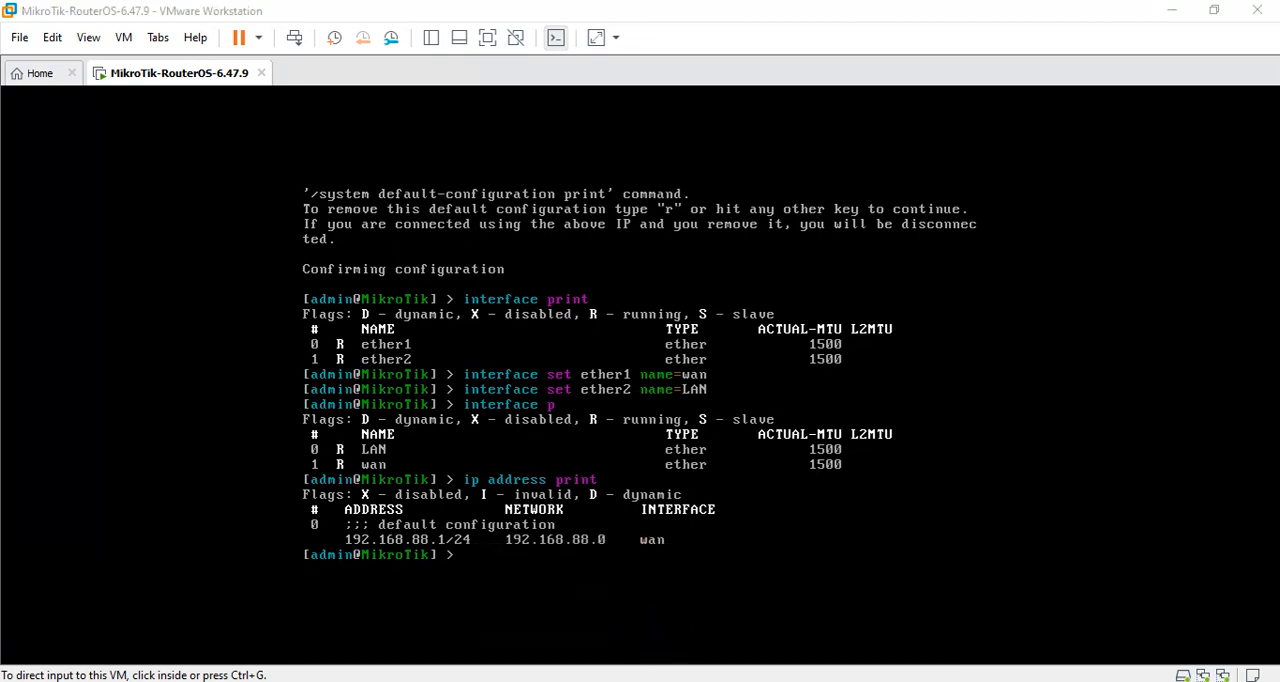
left_click(1171, 10)
left_click(678, 406)
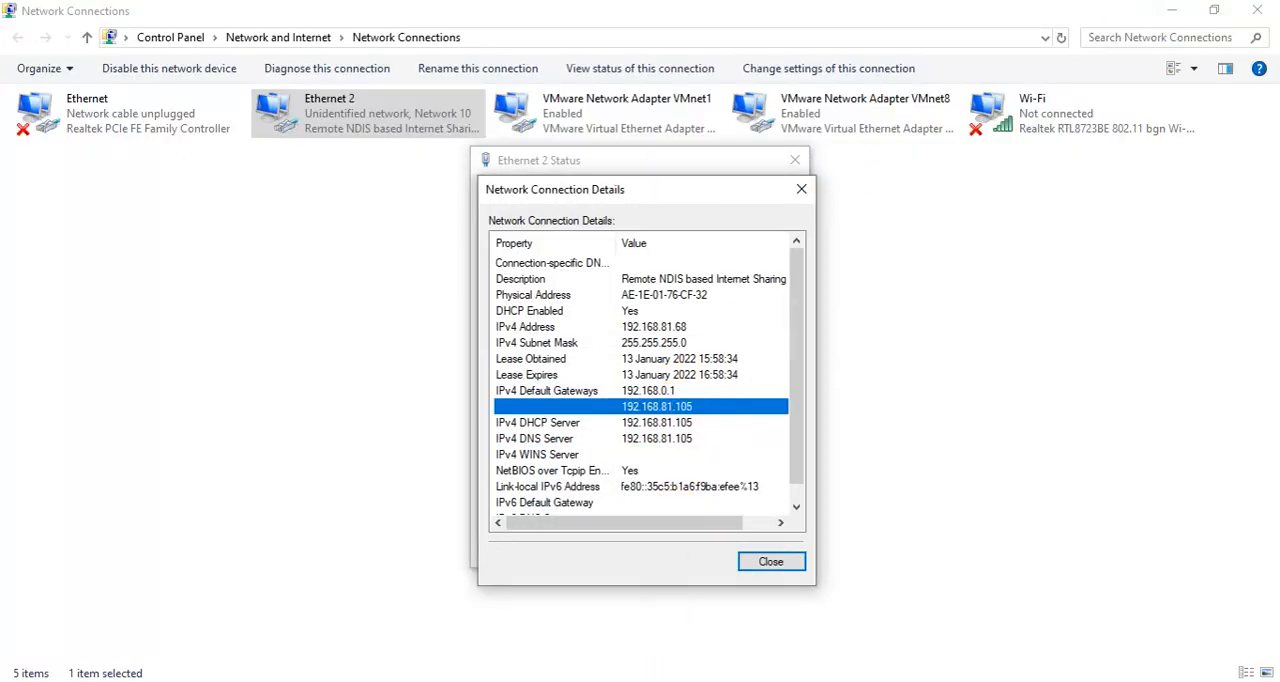
left_click(694, 546)
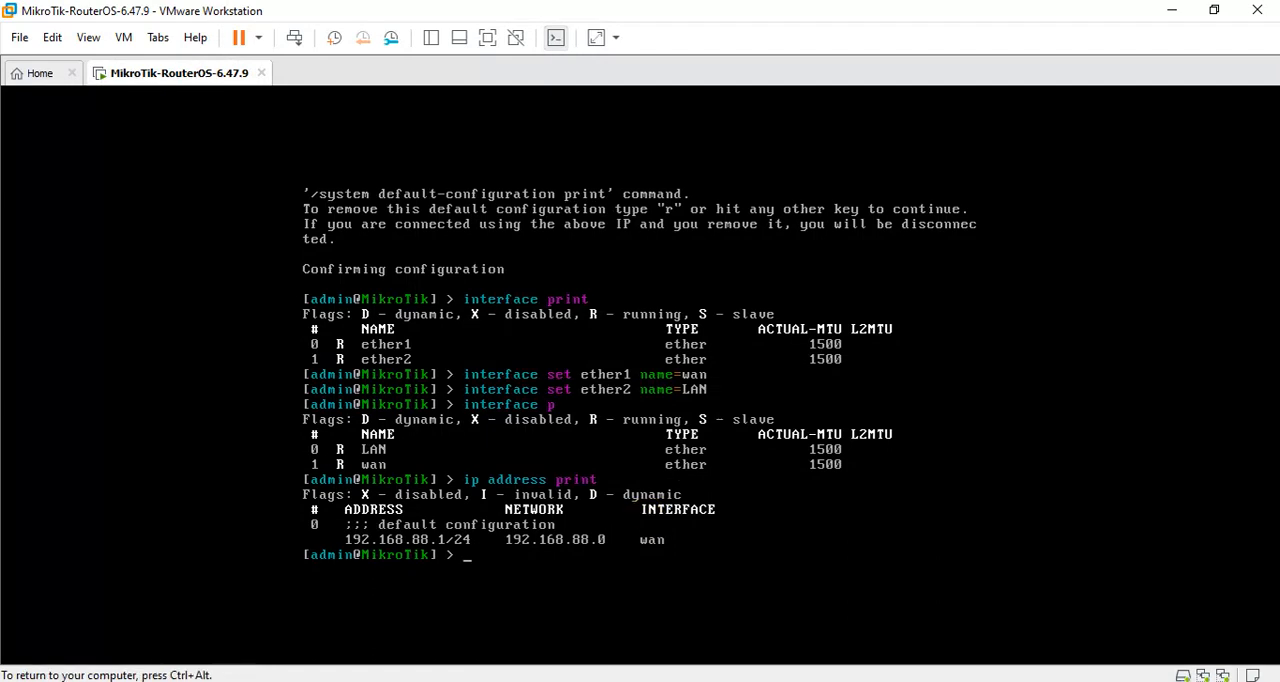
Remove the default configuration address, entry 0, with the ip address remove command.
type("ip address remove")
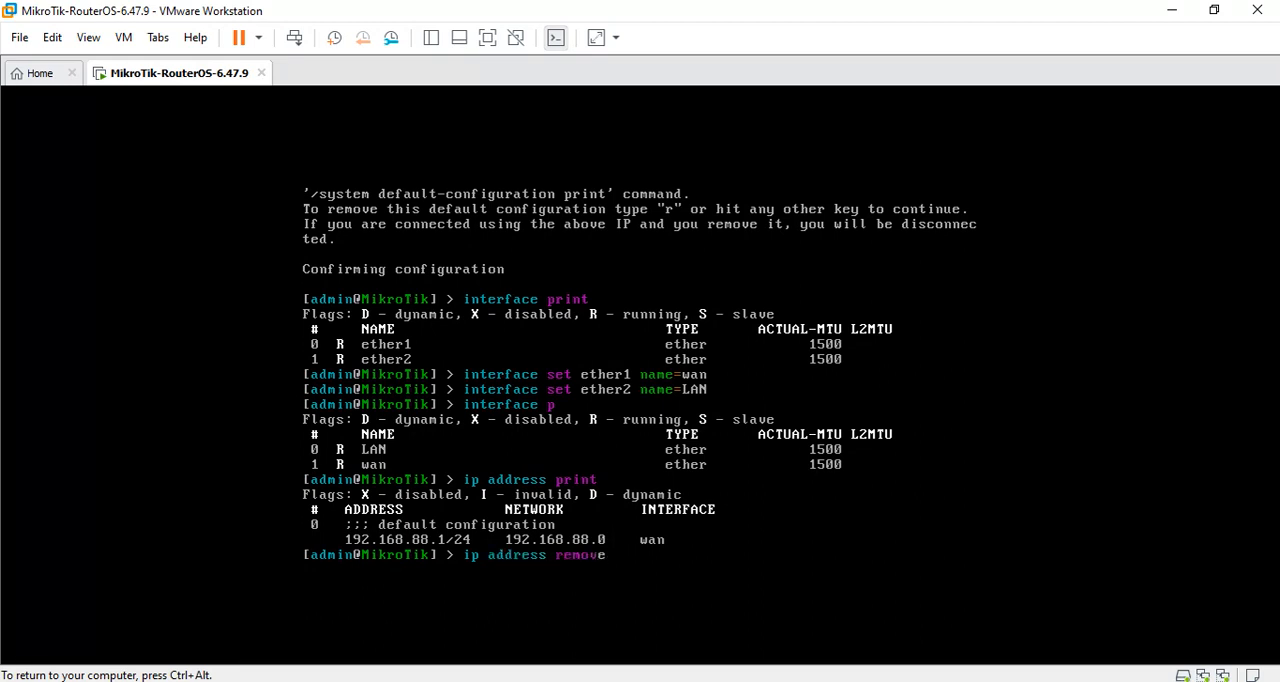
type(" 0")
key("Return")
Print the router's IP address list to check the removal.
type("ip addres")
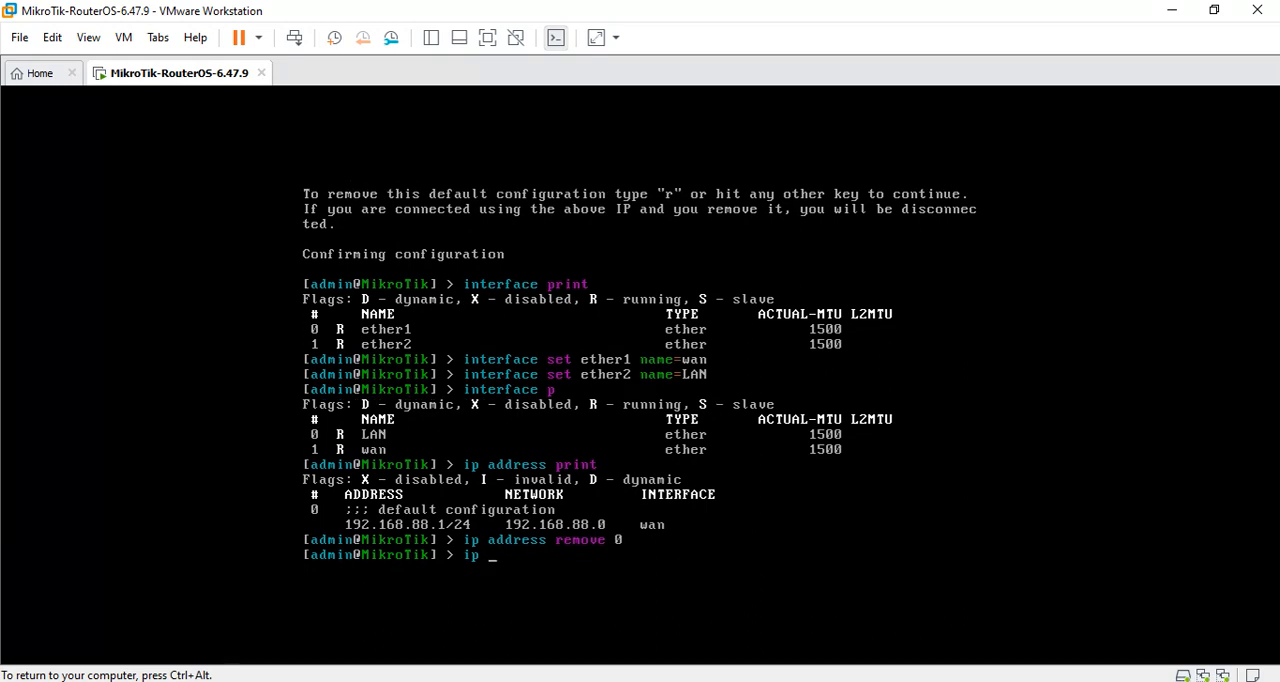
type("s")
type(" p")
key("Return")
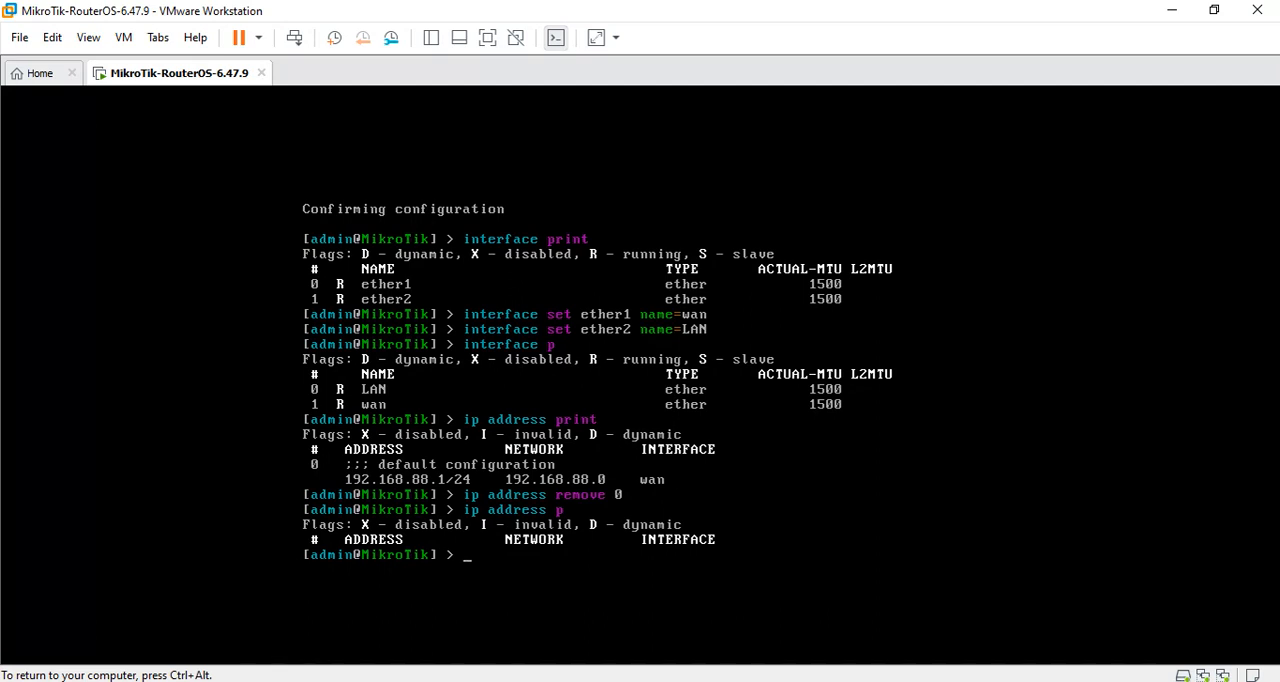
Begin an ip address add command in the router console with the address prefix 192.168.
type("ip address add address")
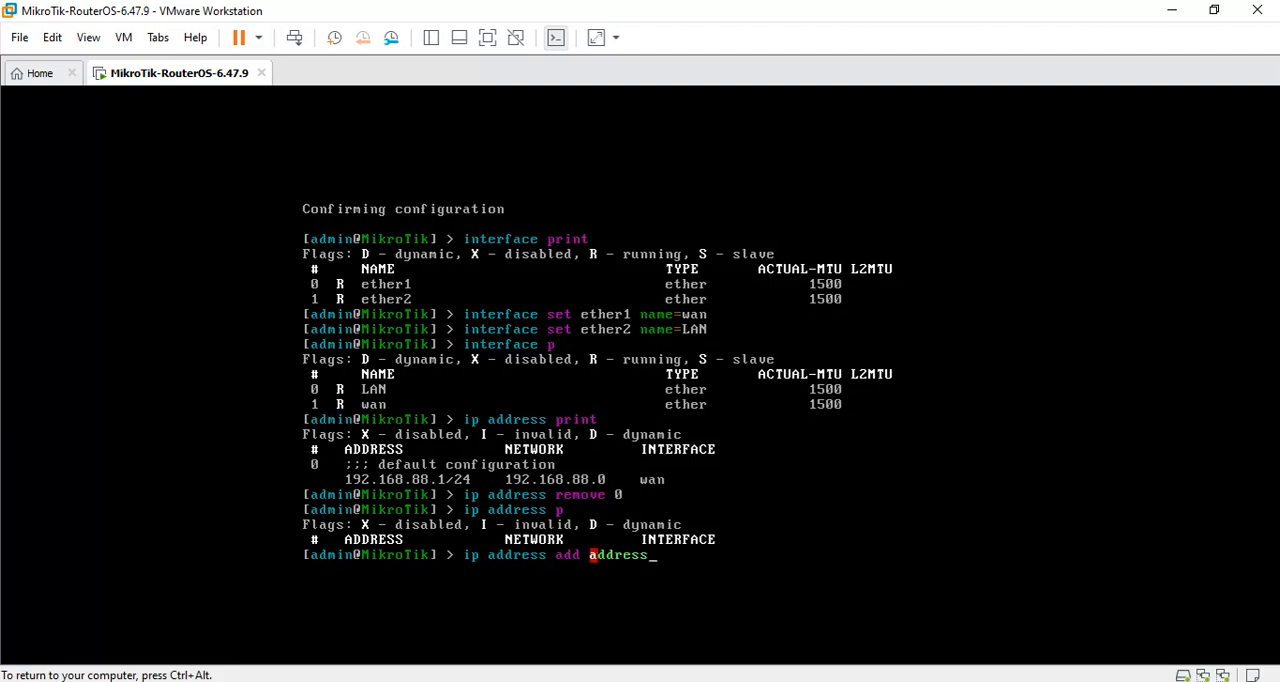
type("=192.168.")
Release the virtual machine's input, check the second default gateway in the Ethernet 2 connection details, and return to the router console.
key("ctrl+alt")
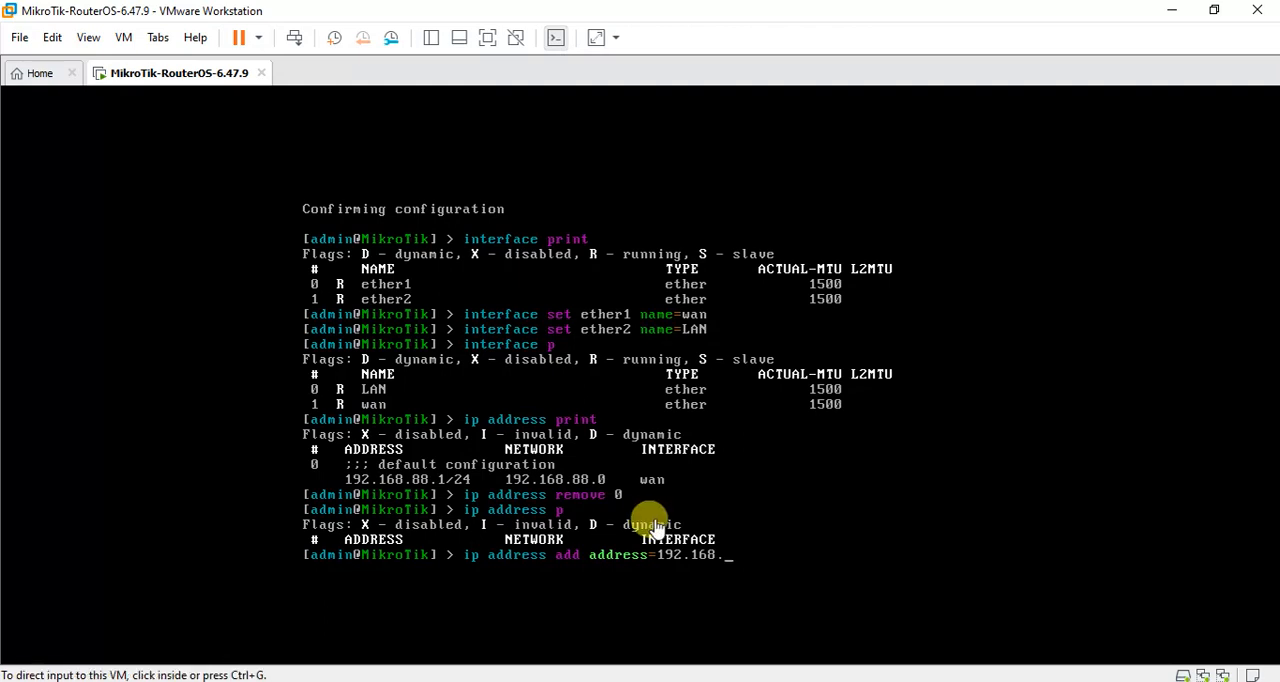
mouse_move(717, 681)
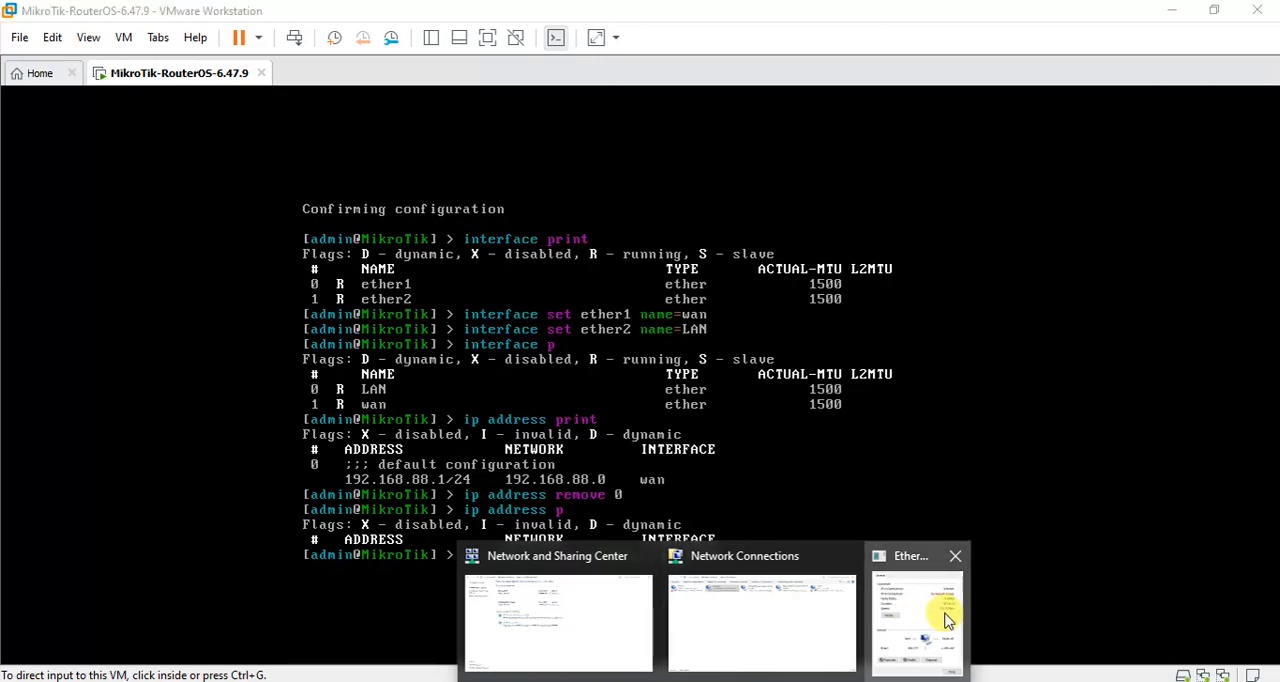
left_click(1169, 11)
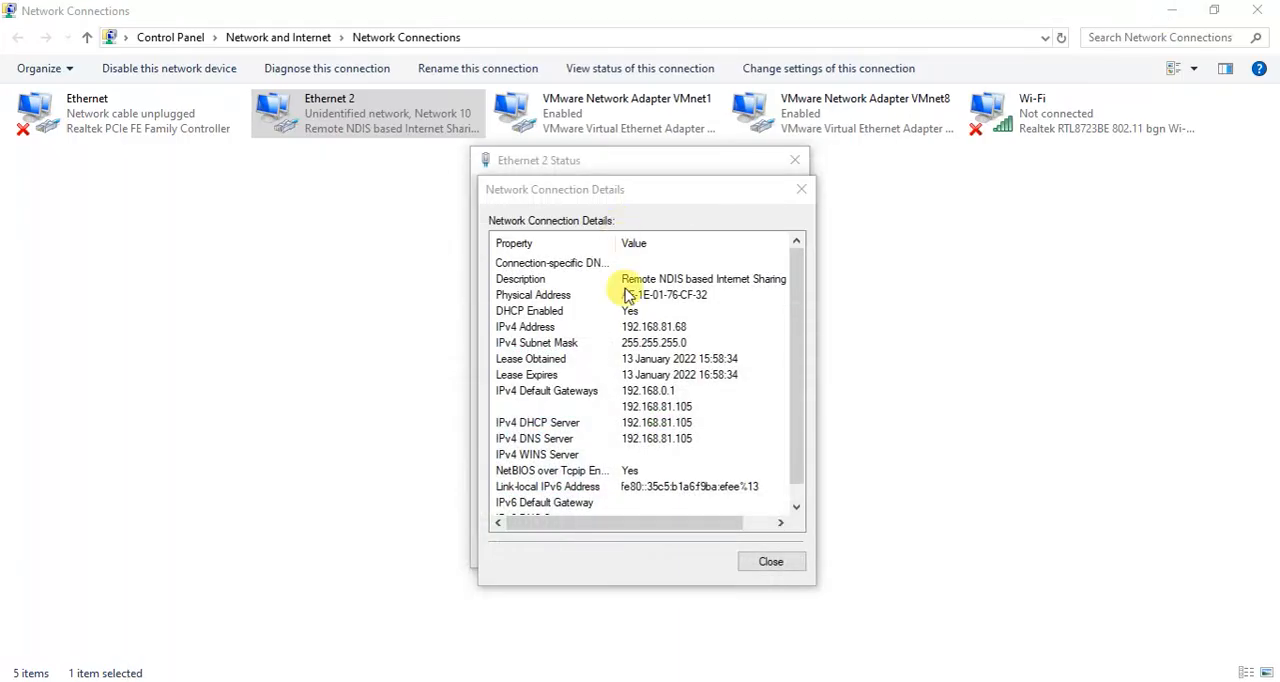
left_click(655, 408)
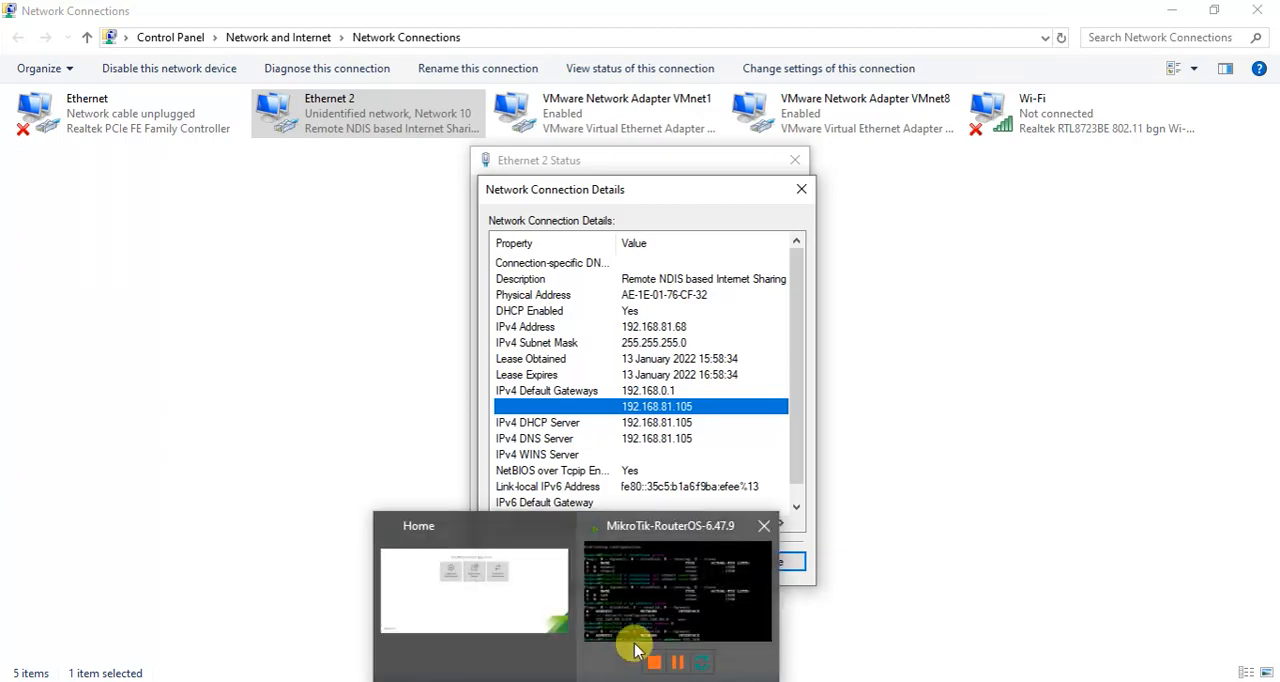
left_click(648, 608)
left_click(674, 483)
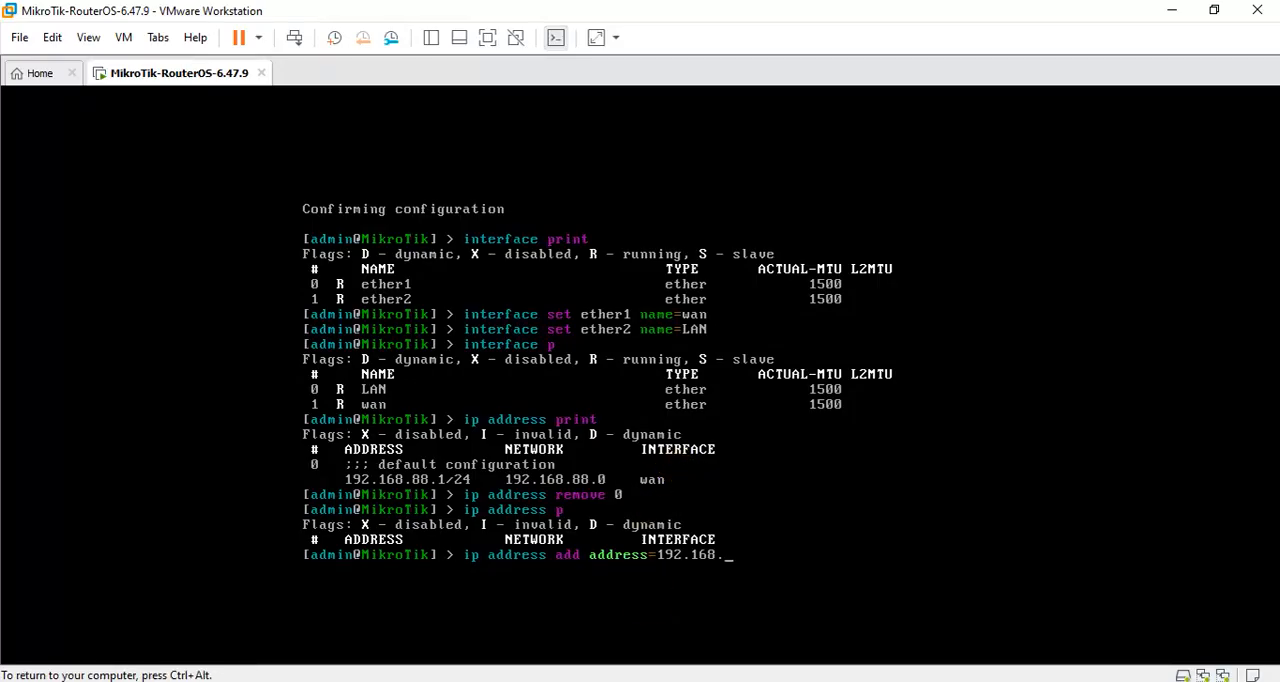
Complete the new address as 192.168.81.104/30 and assign it to the wan interface.
type("81.104/30")
key("Return")
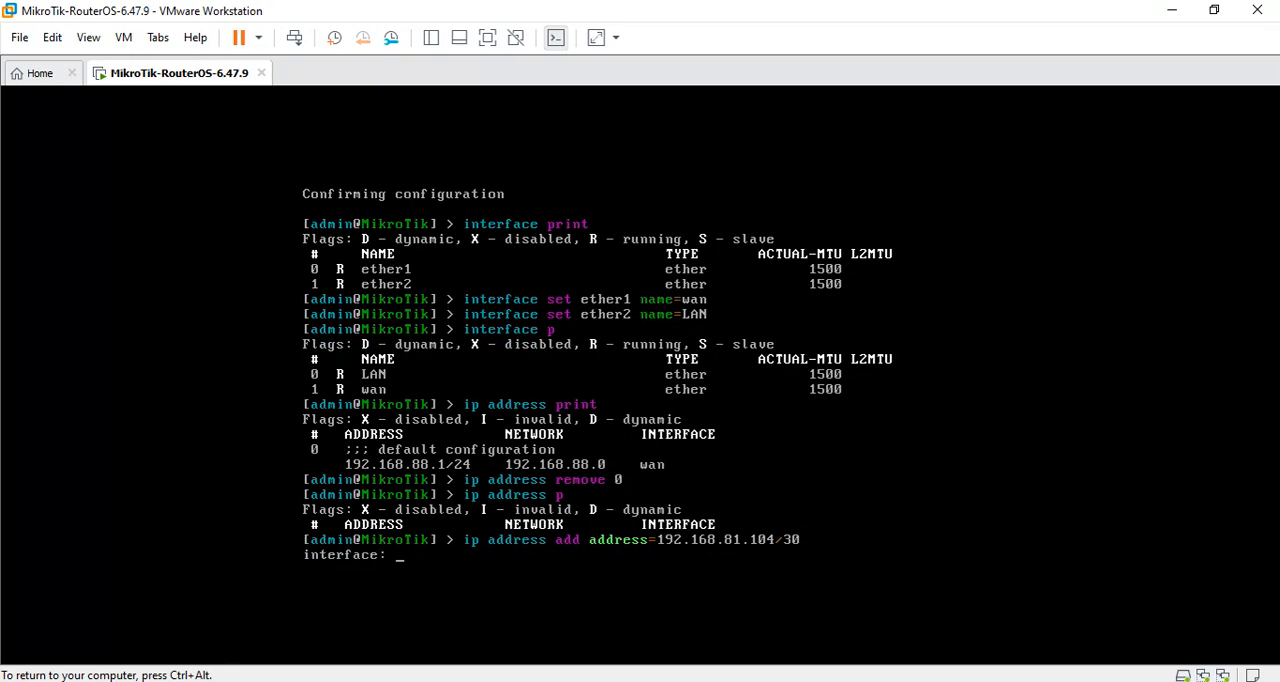
type("wan")
key("Return")
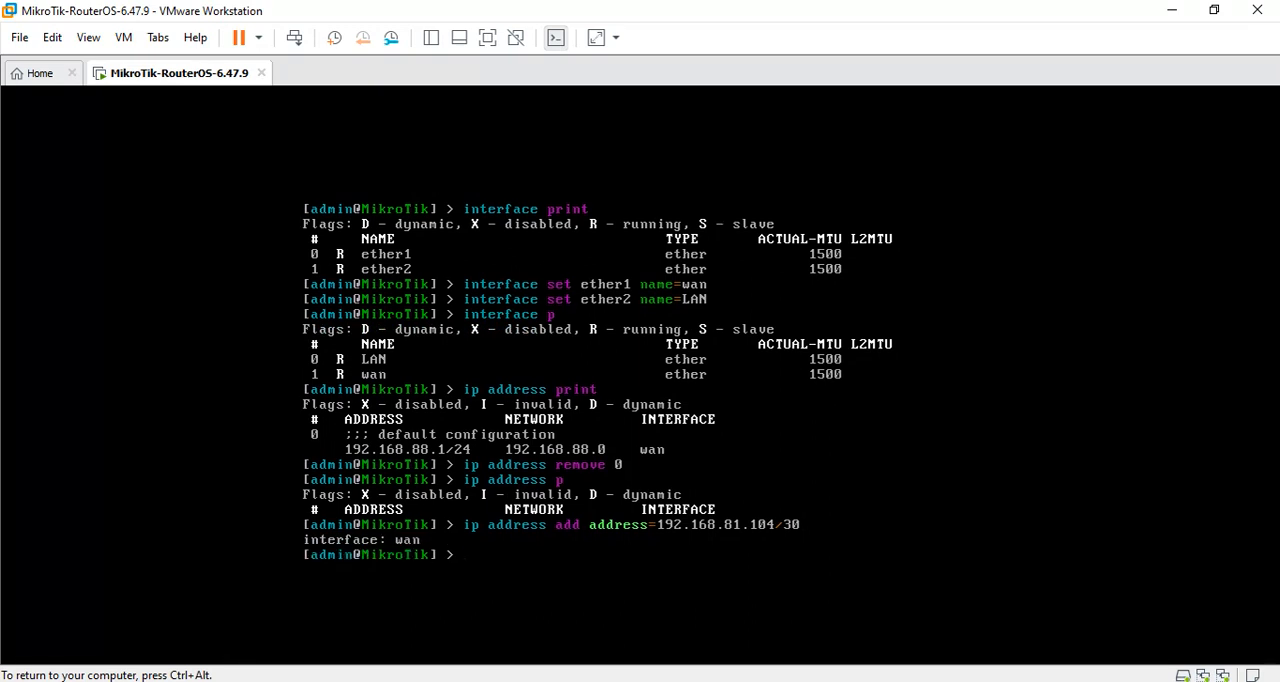
Print the router's IP address list and its routing table.
type("ip address print")
key("Return")
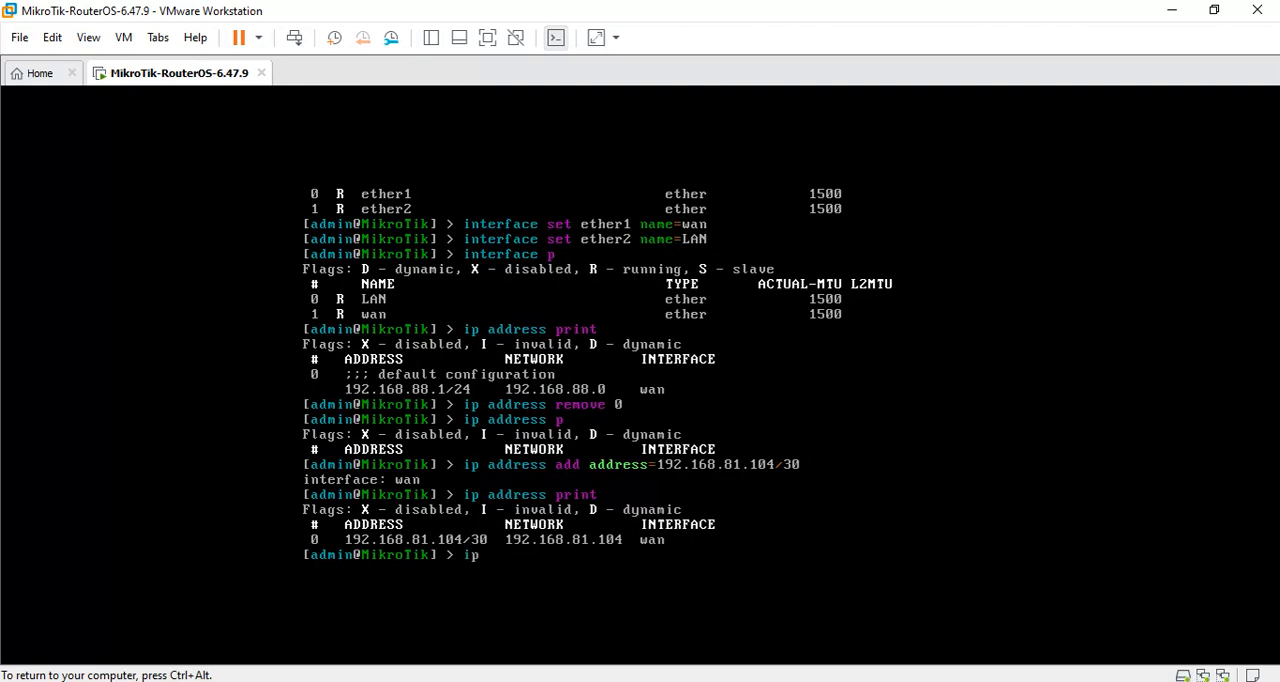
type("route print")
key("Return")
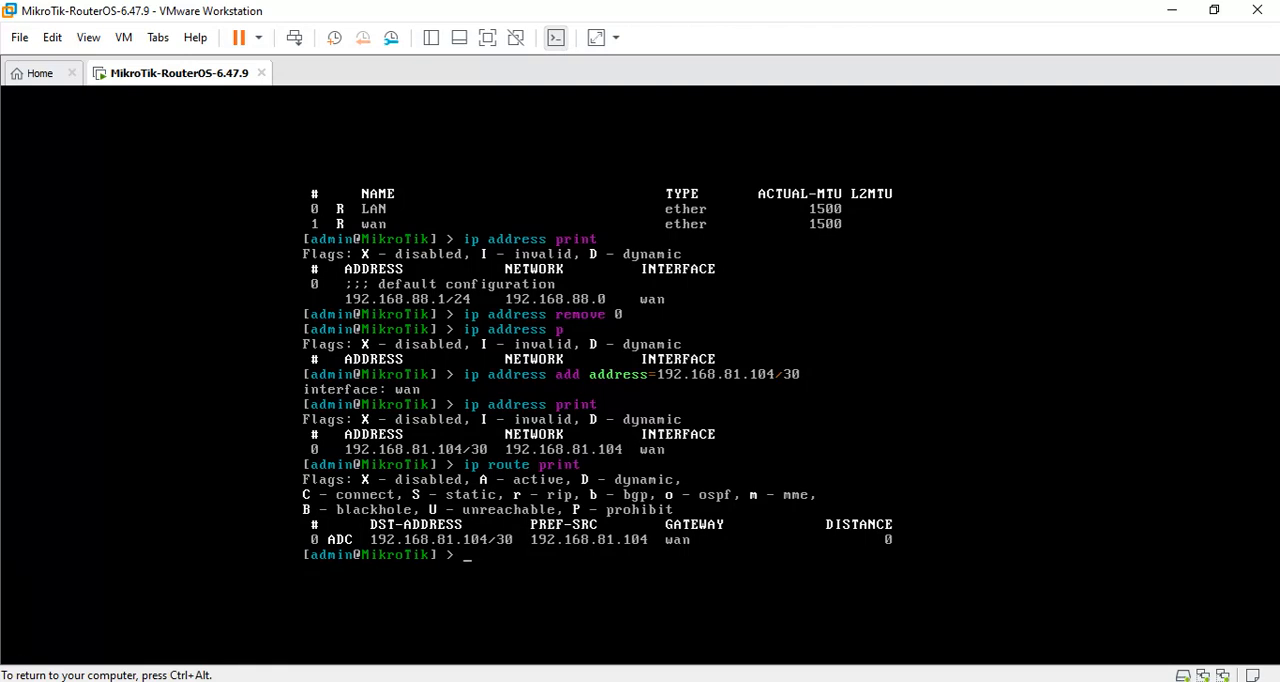
Look up the host's second default gateway again in the Ethernet 2 connection details and switch back to the virtual machine.
key("ctrl+alt")
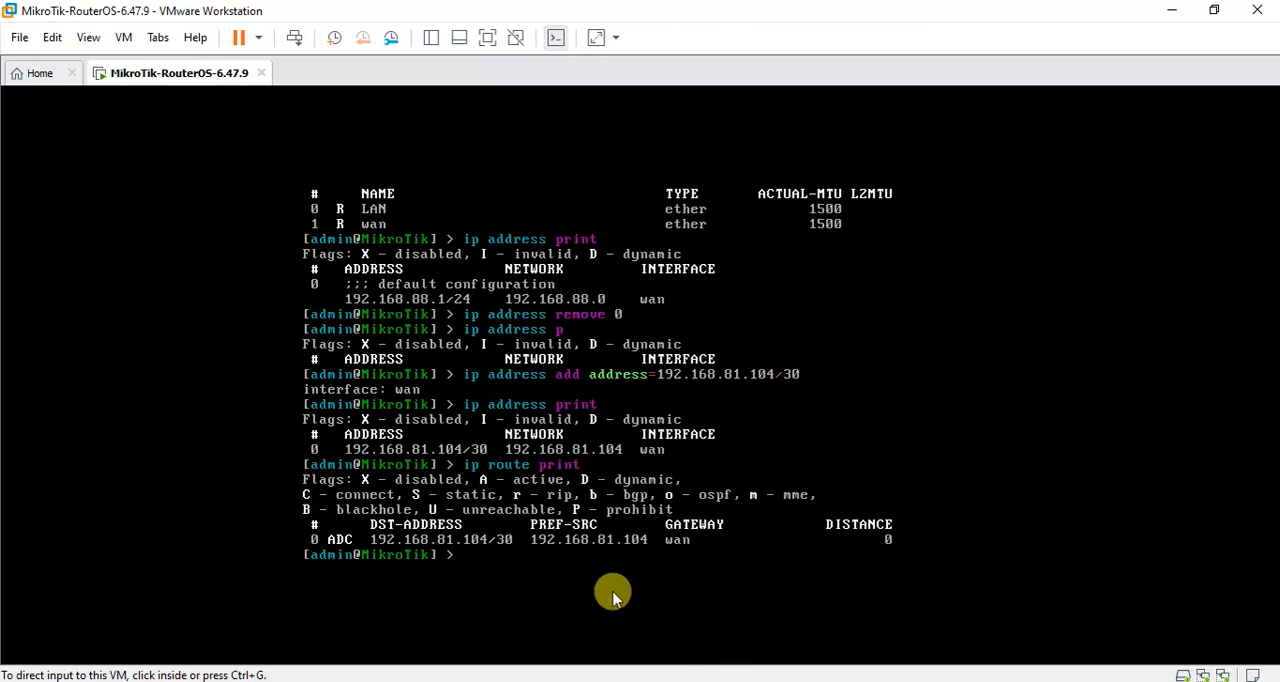
left_click(1174, 9)
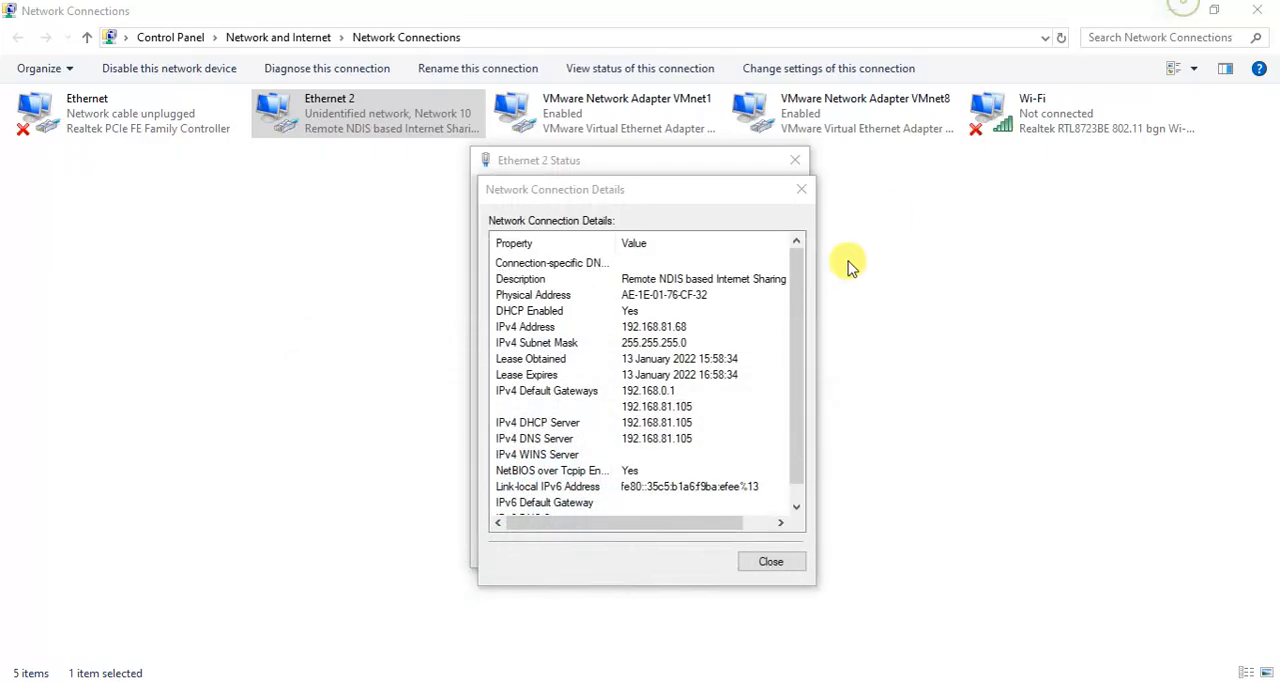
left_click(690, 408)
mouse_move(576, 680)
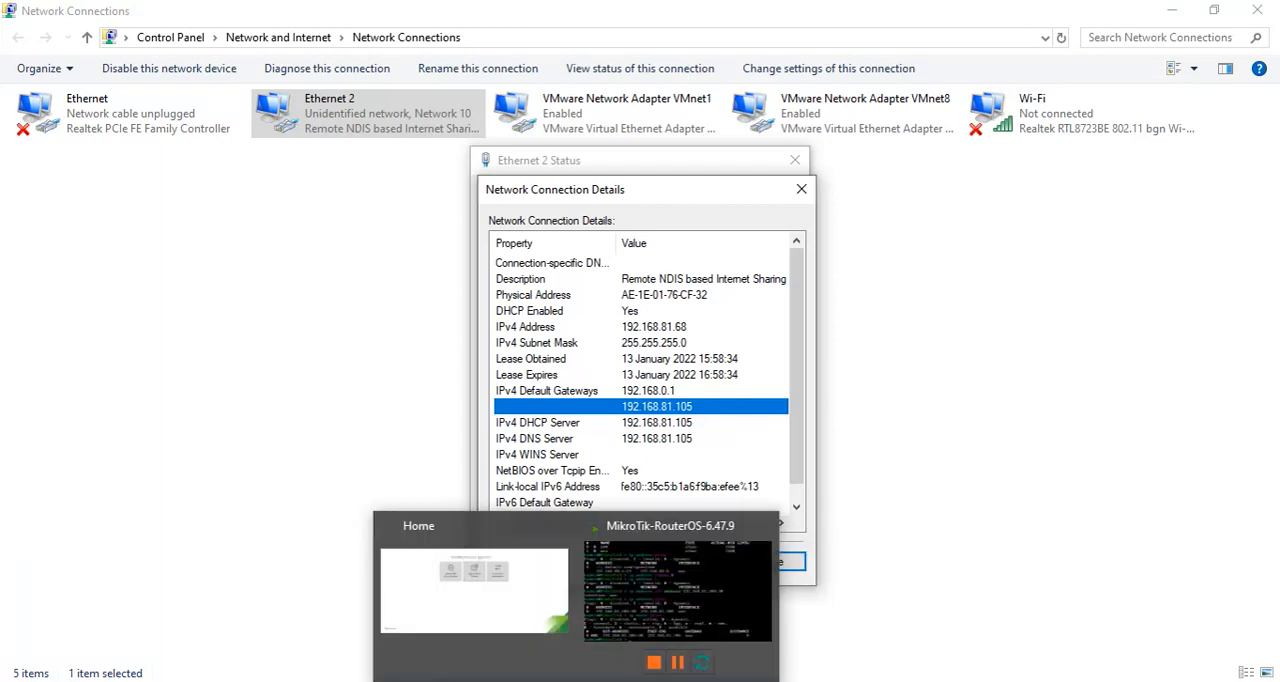
left_click(645, 637)
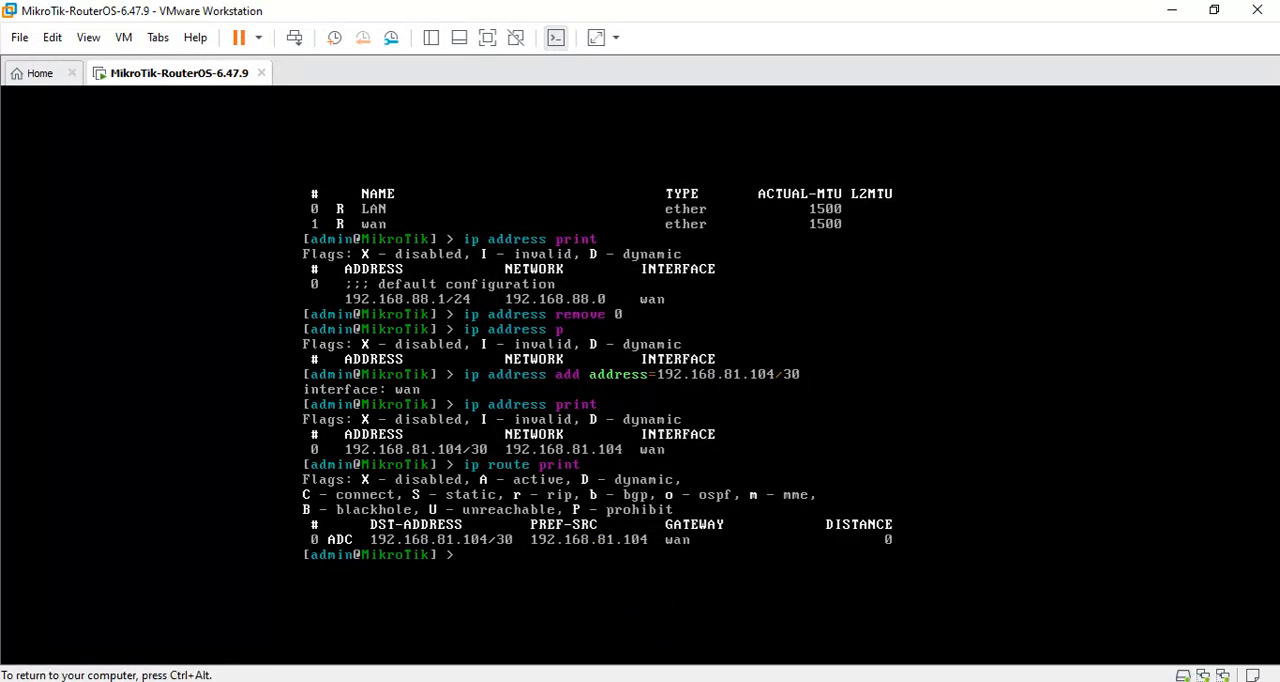
Add a default route with gateway 192.168.81.105 and print the routing table to check it.
type("ip route add gateway=")
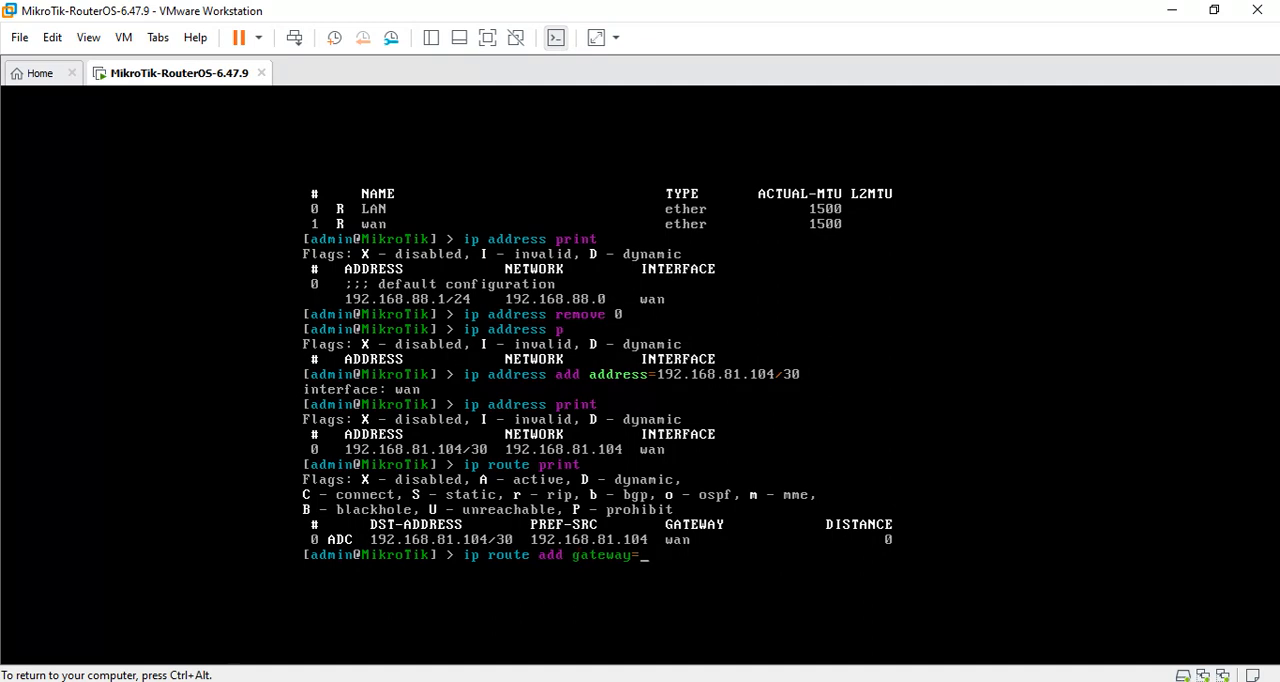
type("192.168.81.105")
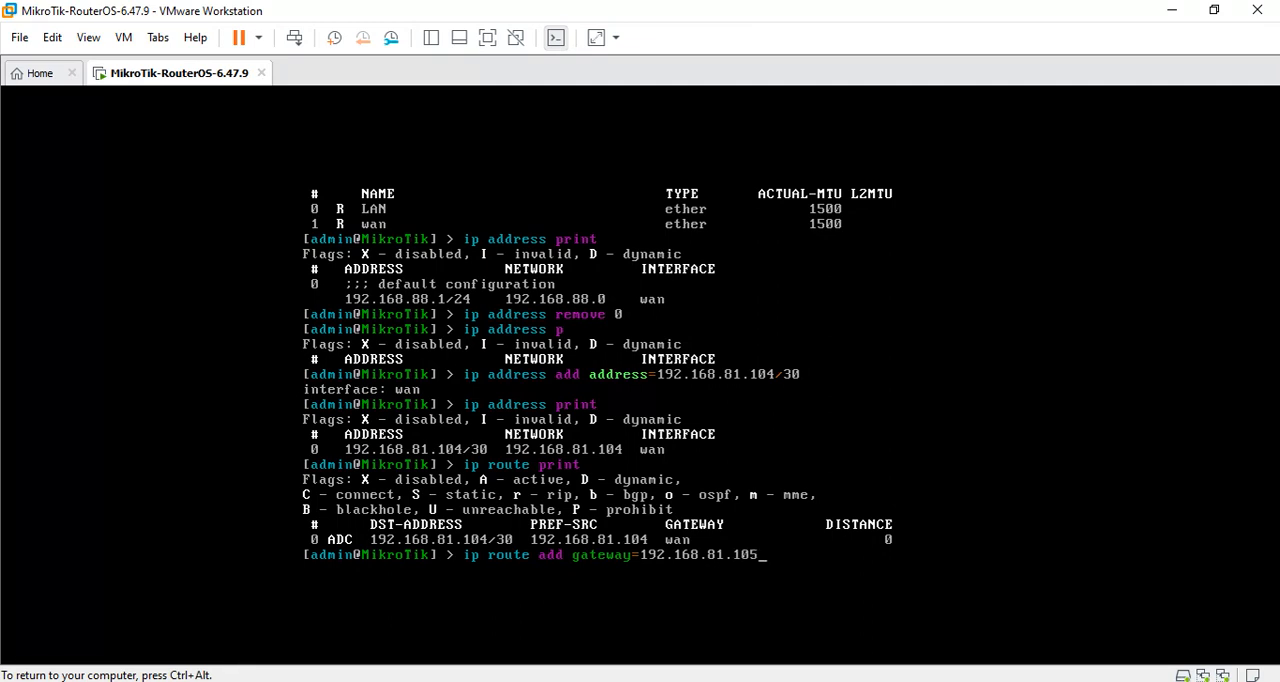
key("ctrl+alt")
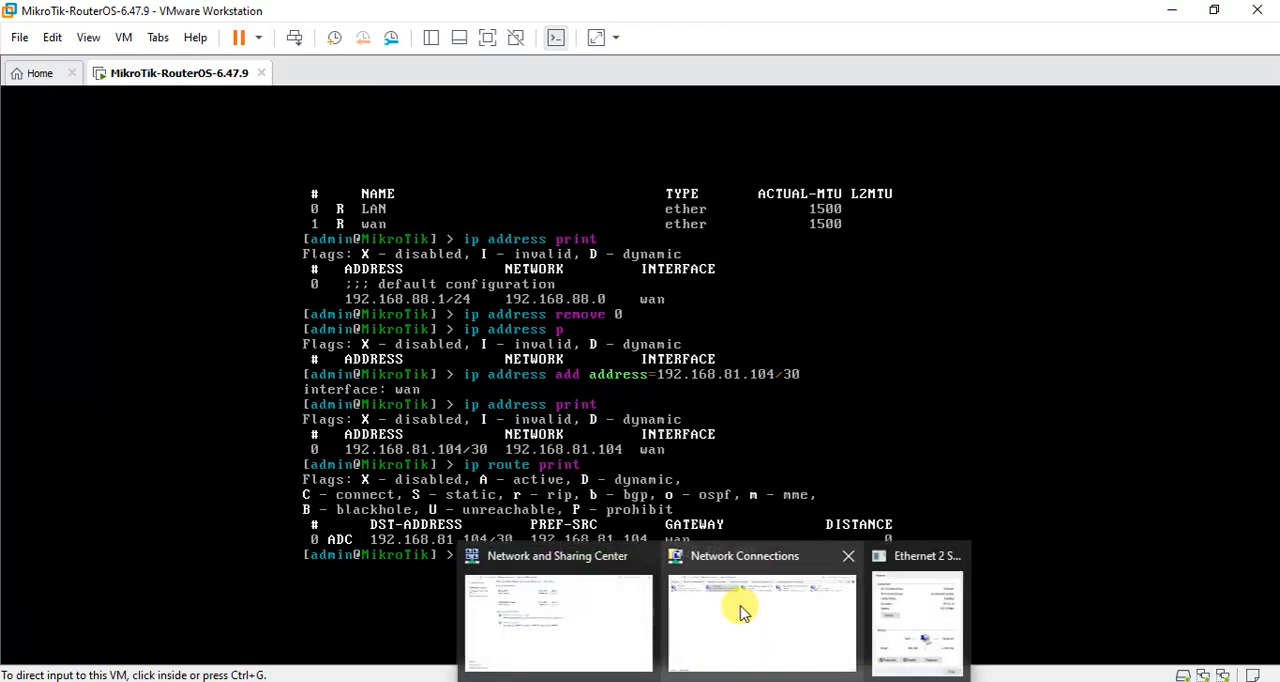
left_click(845, 390)
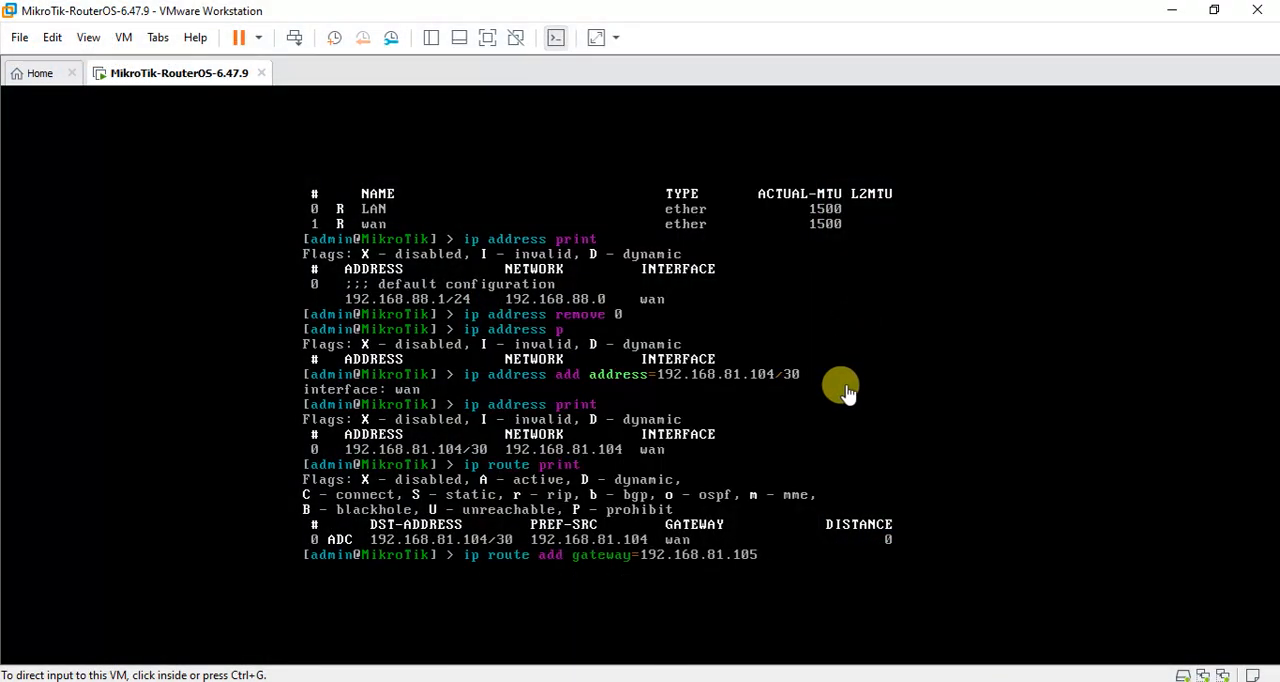
key("Return")
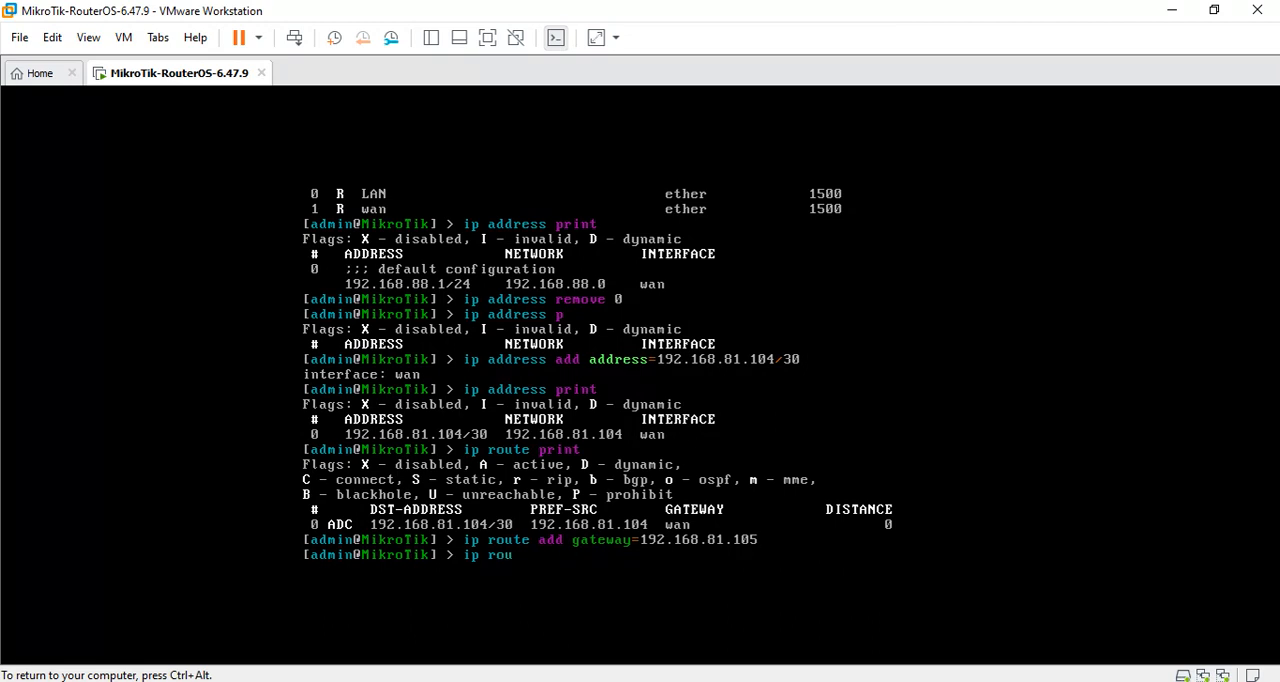
type("p")
key("Return")
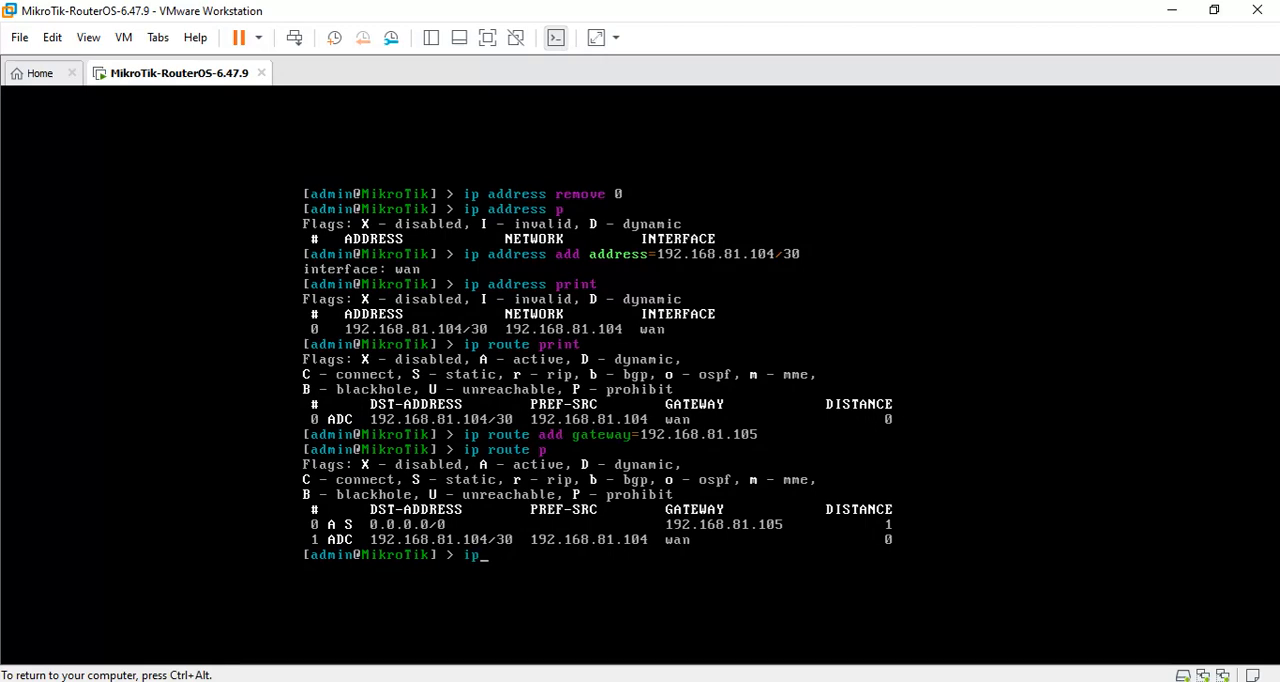
Switch to WinBox, select the neighbor 00:50:56:3E:A2:A5 with IP address 192.168.81.104, and connect to it as admin.
key("ctrl+alt")
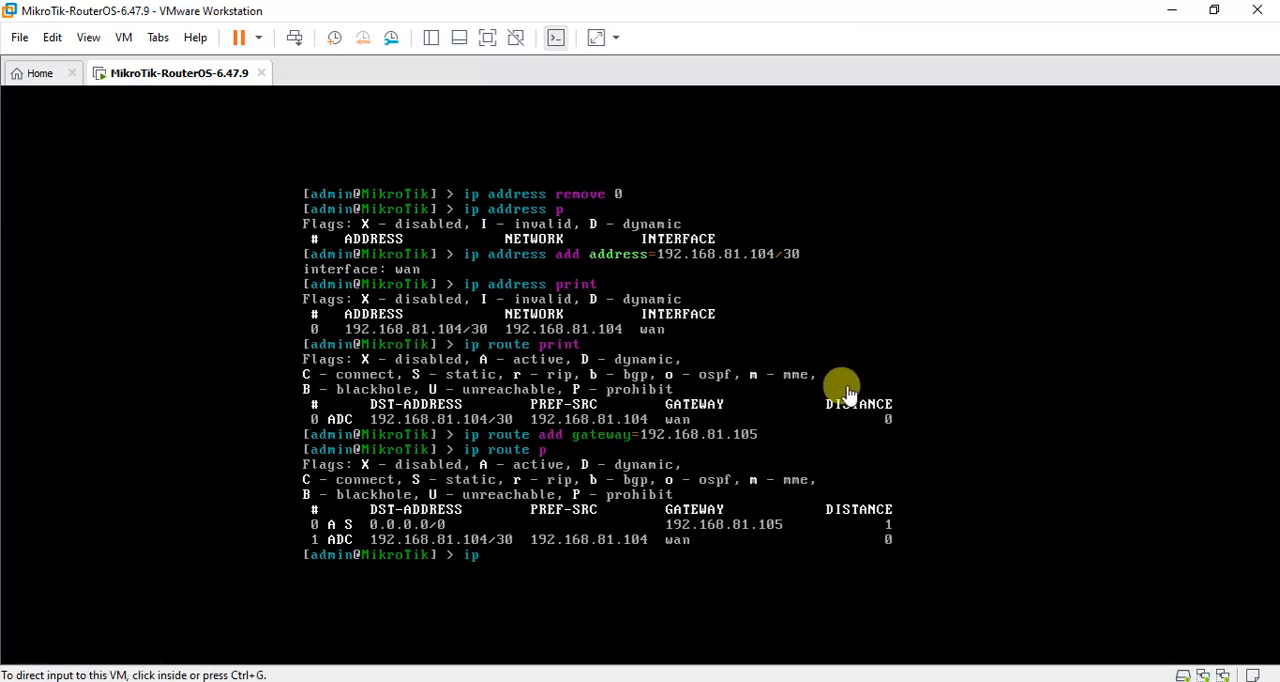
key("alt+Tab")
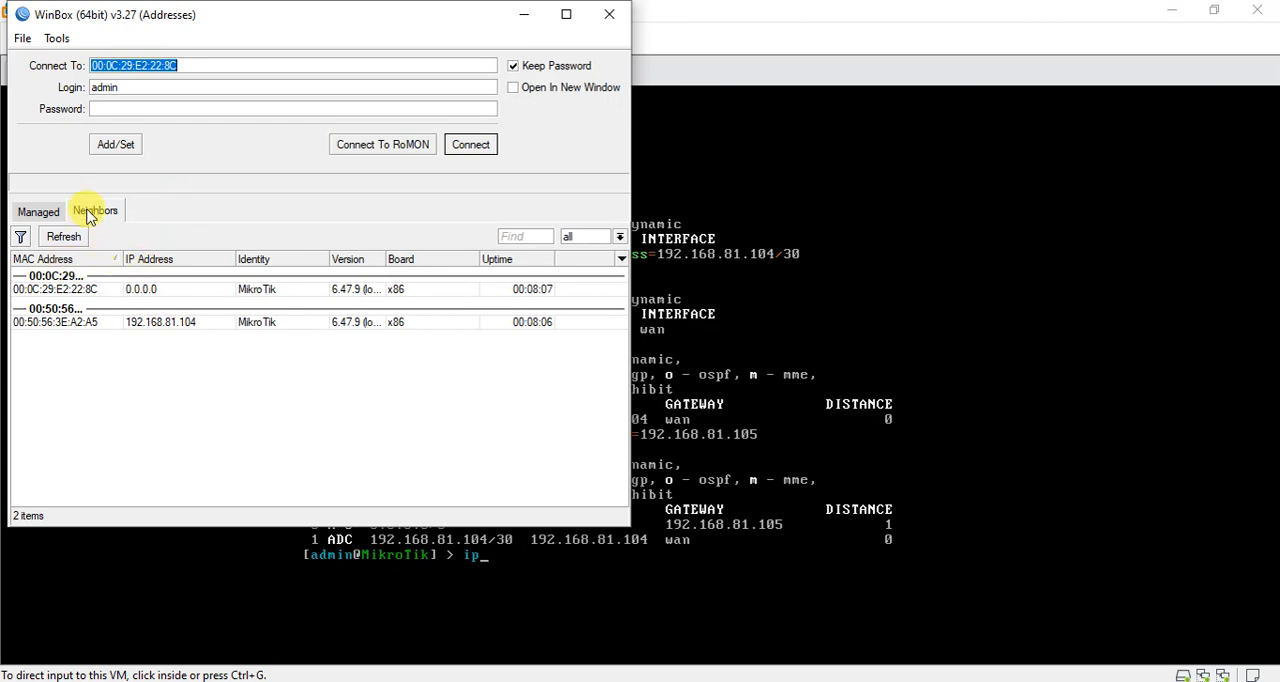
left_click(46, 213)
left_click(89, 213)
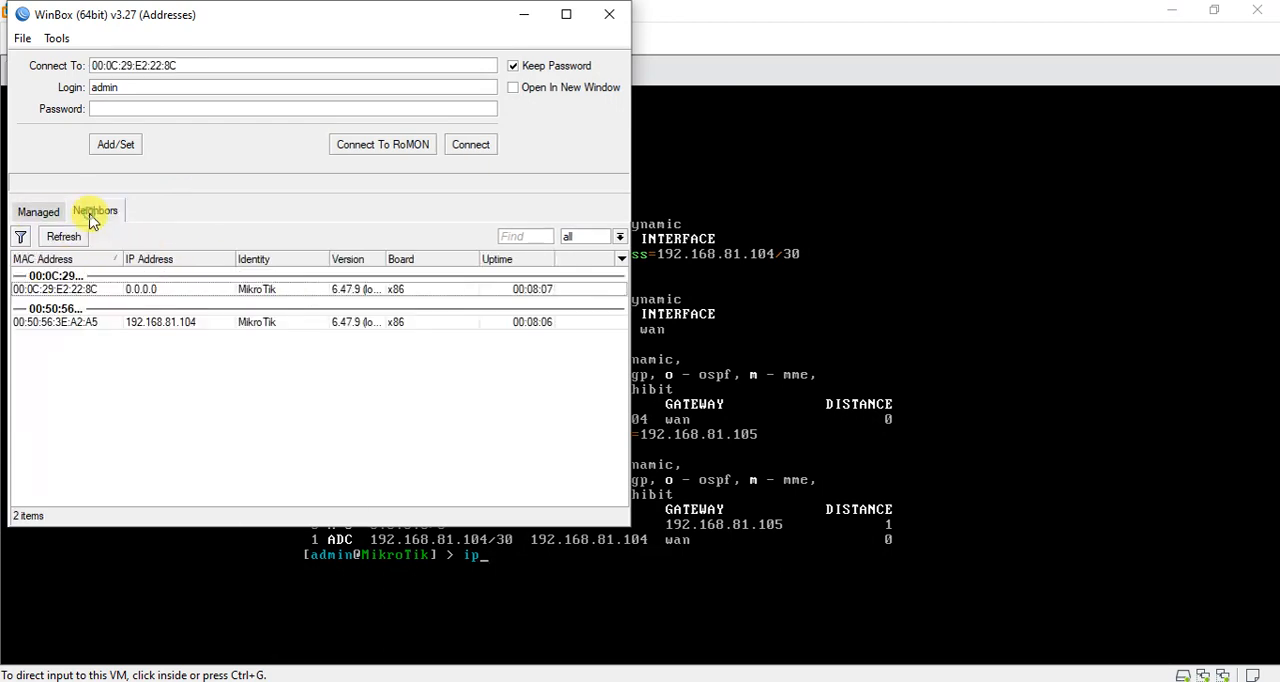
left_click(48, 323)
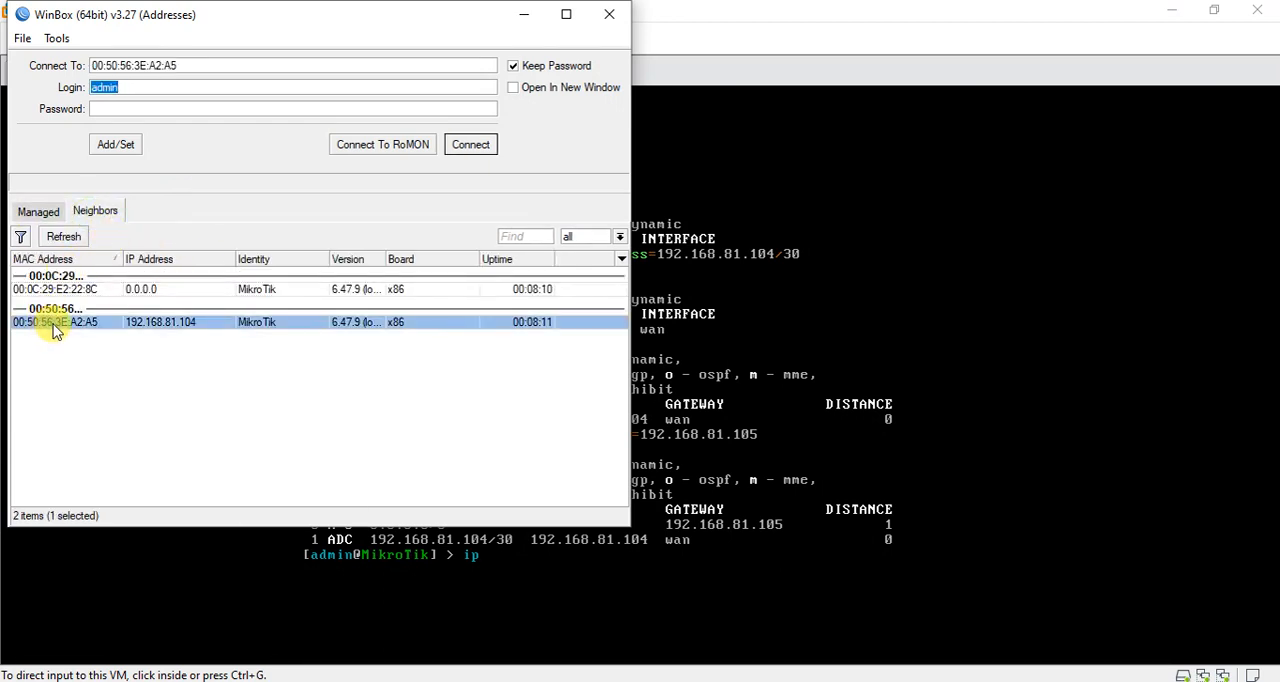
left_click(476, 152)
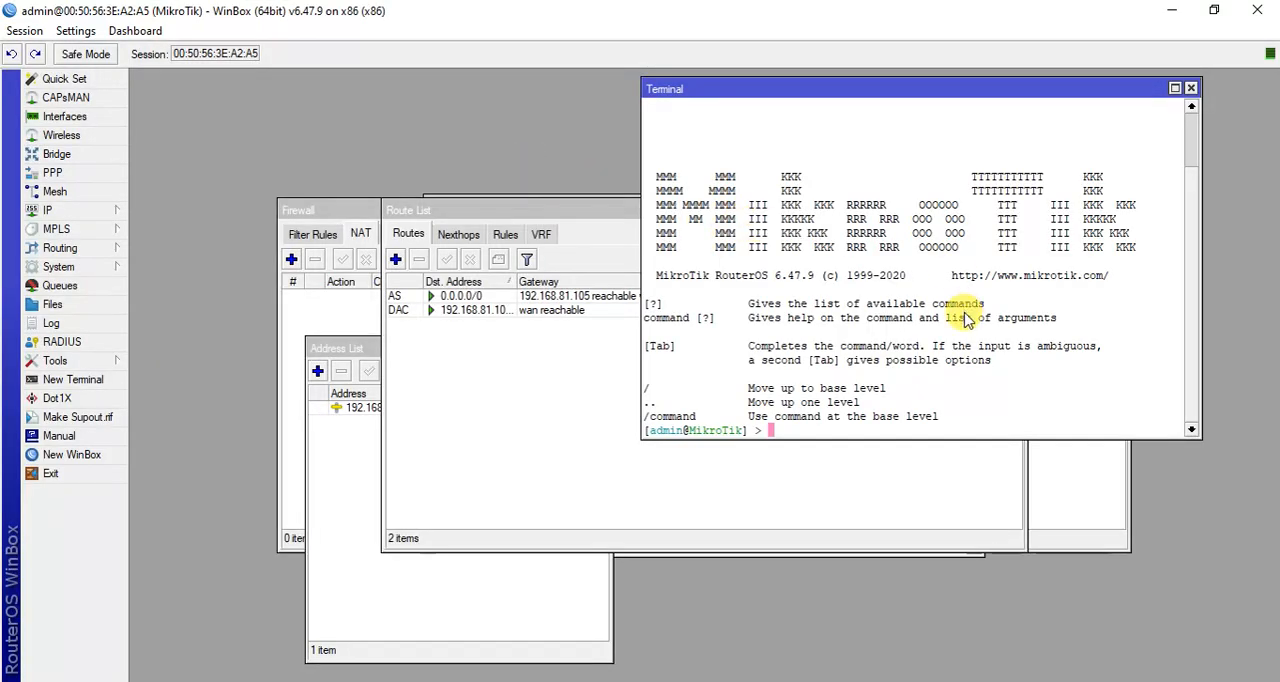
Close the leftover Route List, Firewall, Address List and both Terminal windows in the WinBox workspace.
left_click(555, 360)
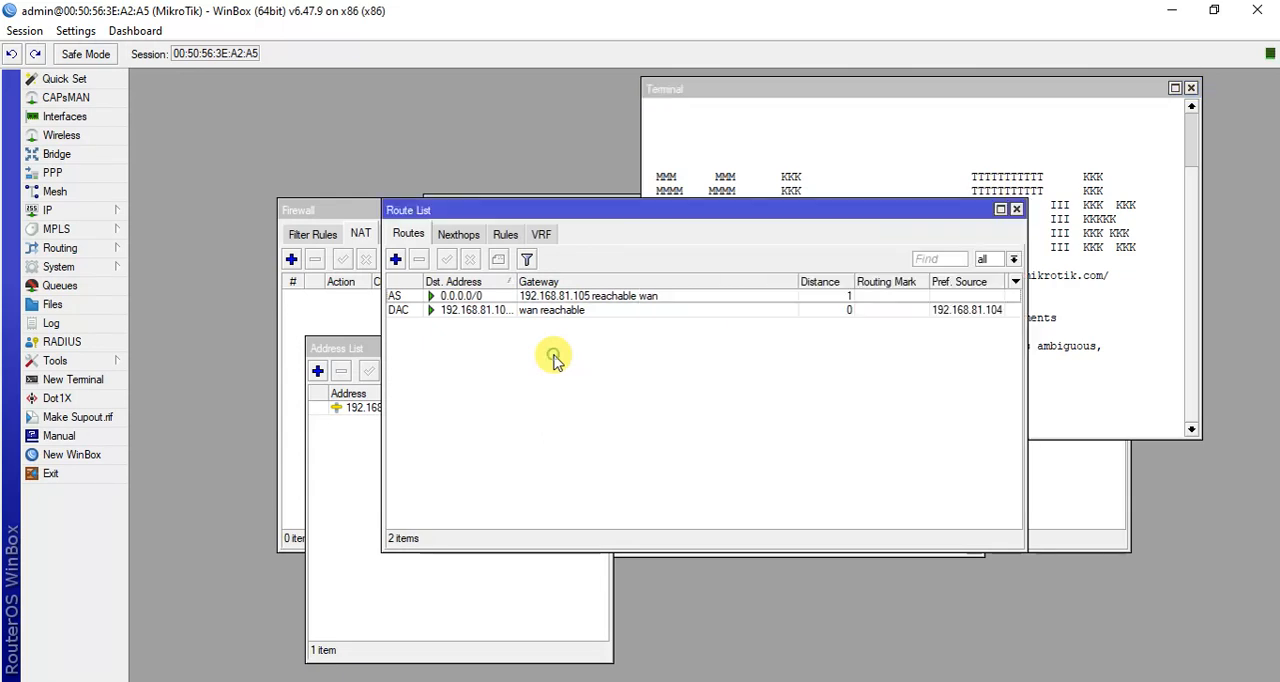
left_click(1016, 209)
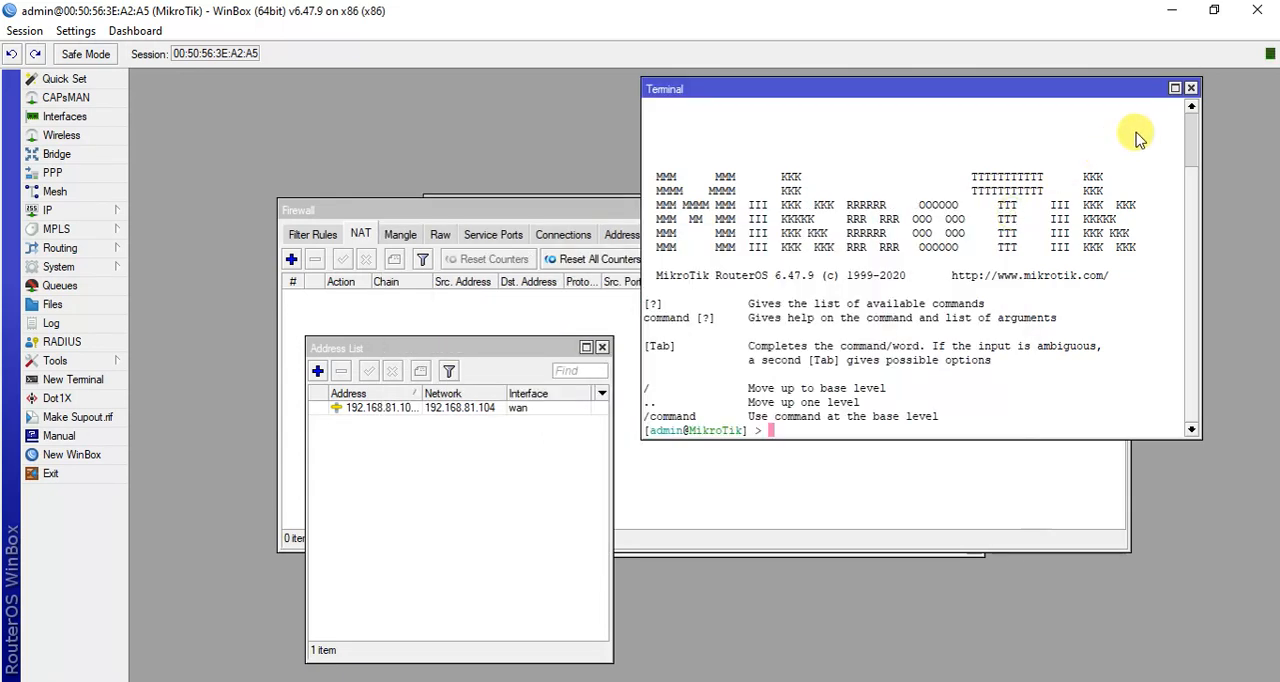
left_click(1191, 88)
left_click(1121, 208)
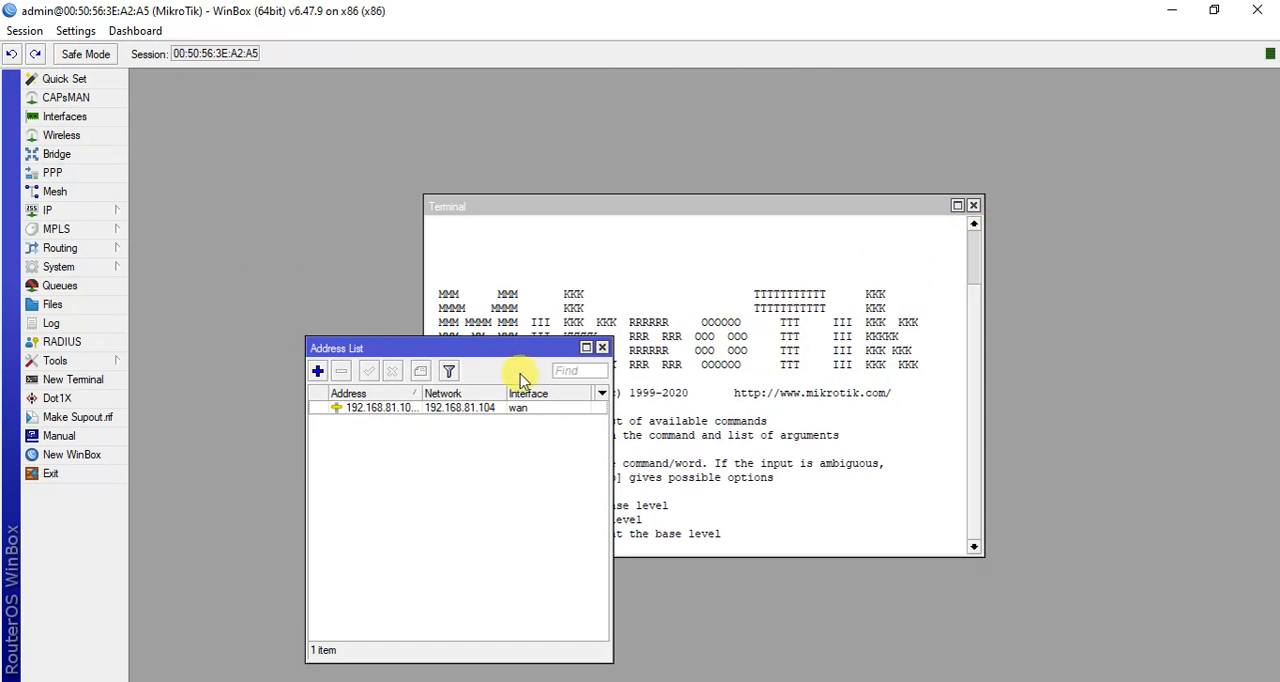
left_click(586, 348)
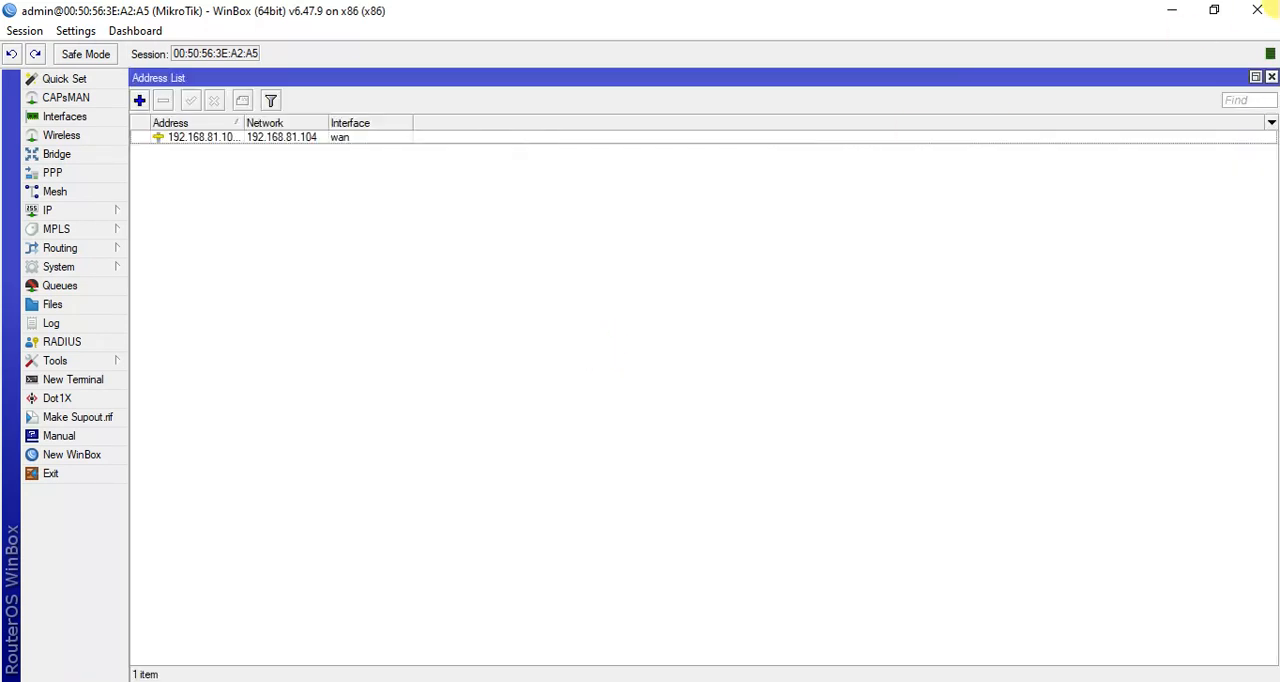
left_click(1271, 77)
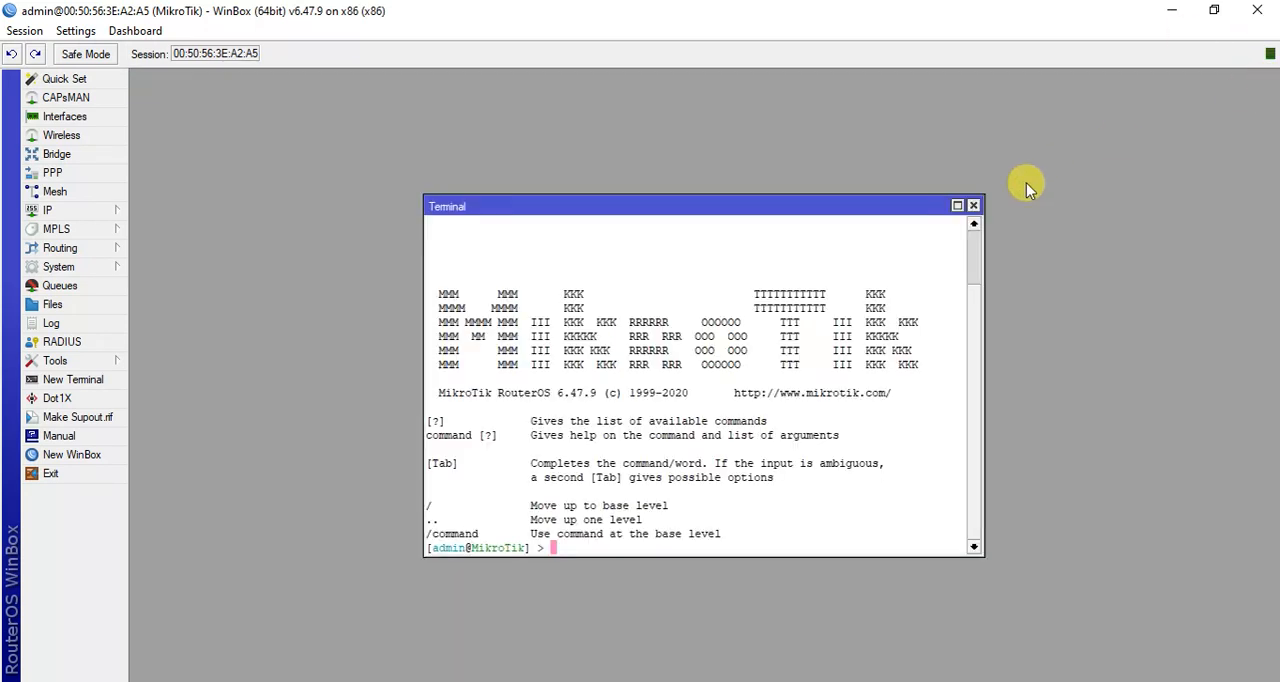
left_click(973, 205)
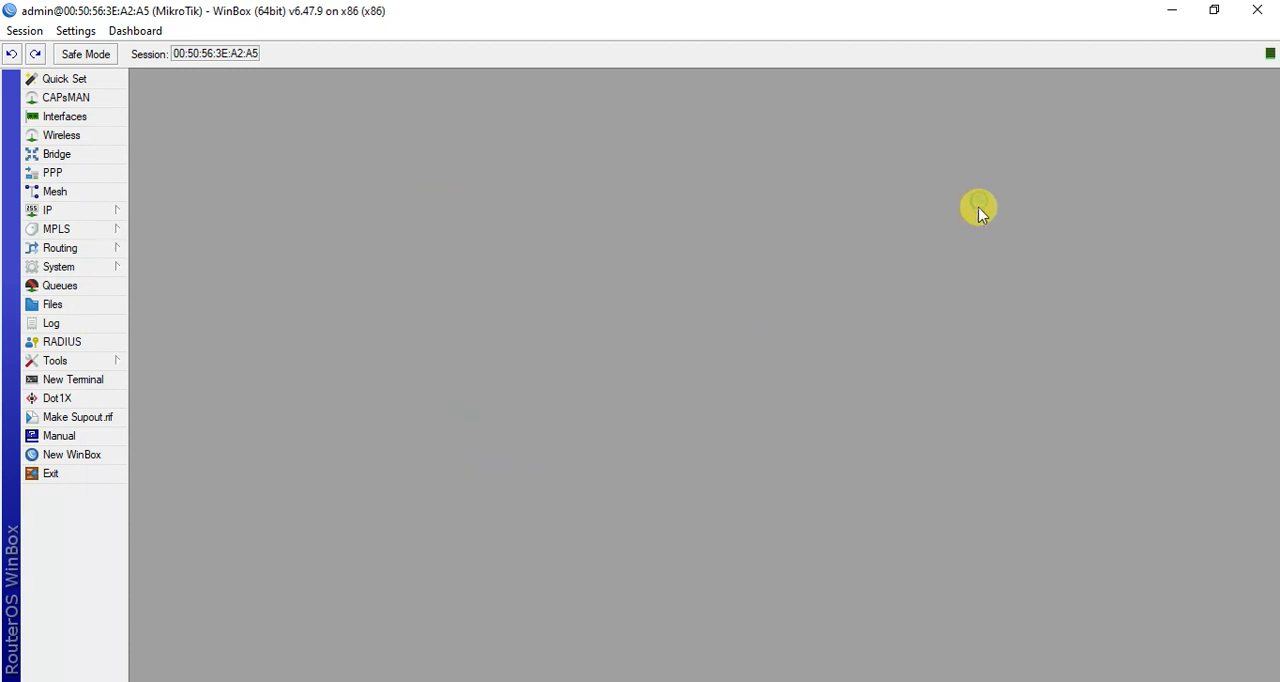
Enter 192.168.81.105 as DNS server in the router's DNS settings and check it against the host's Ethernet 2 connection details.
left_click(108, 214)
left_click(171, 326)
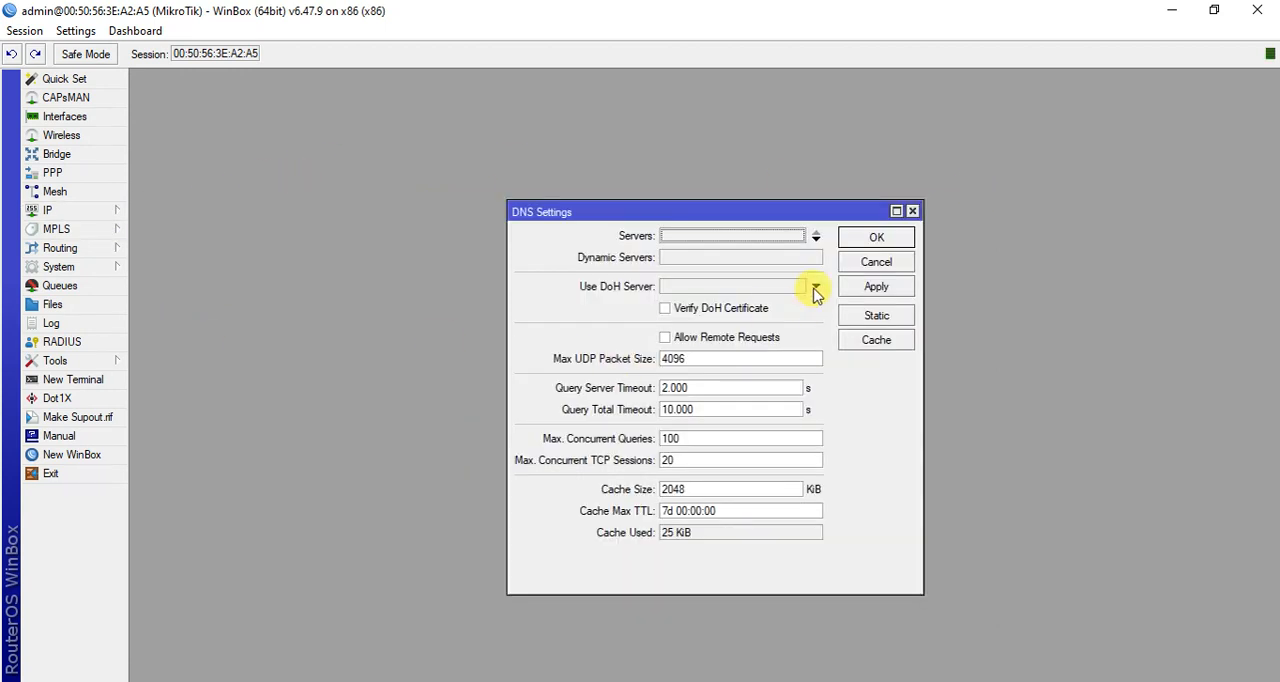
left_click(794, 236)
type("192.168.81.105")
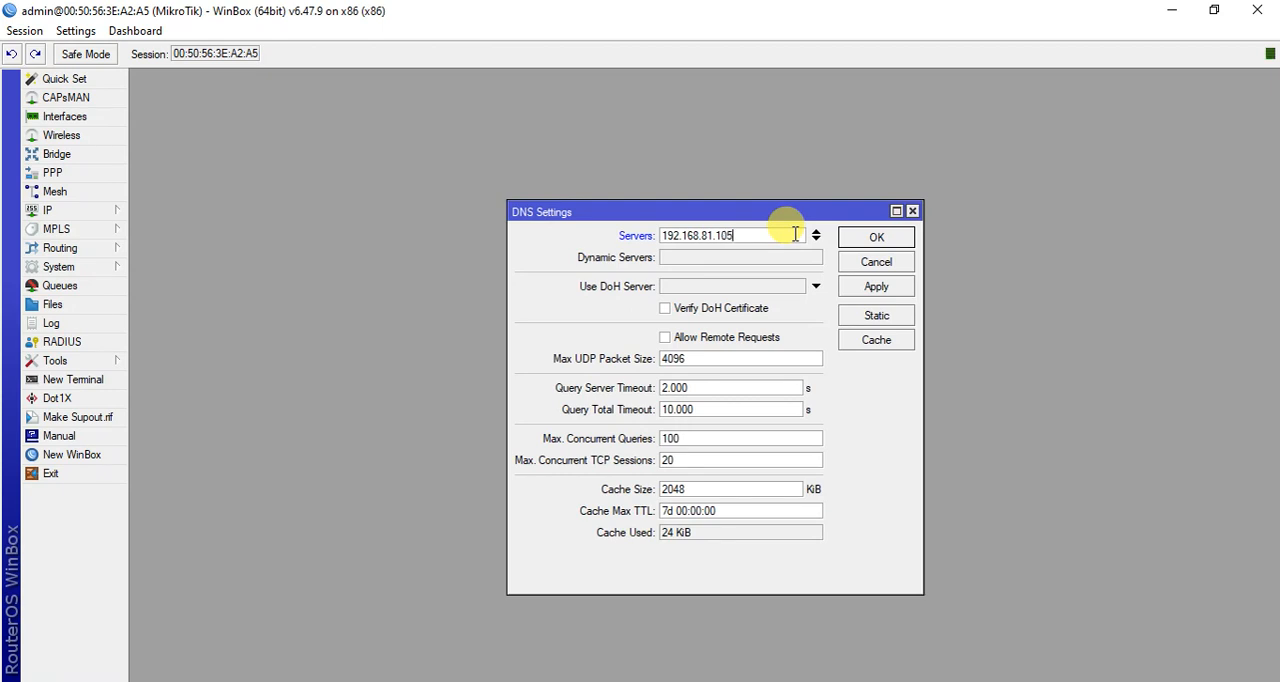
left_click(1172, 10)
left_click(1172, 10)
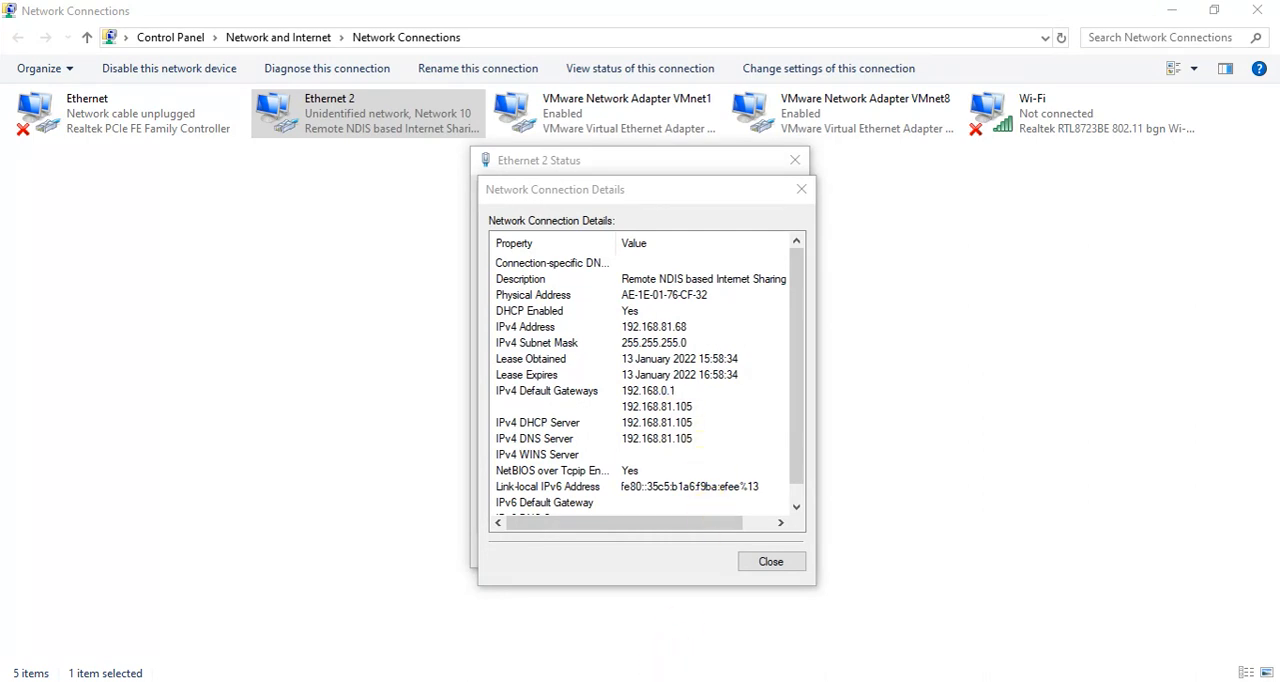
mouse_move(666, 680)
left_click(756, 608)
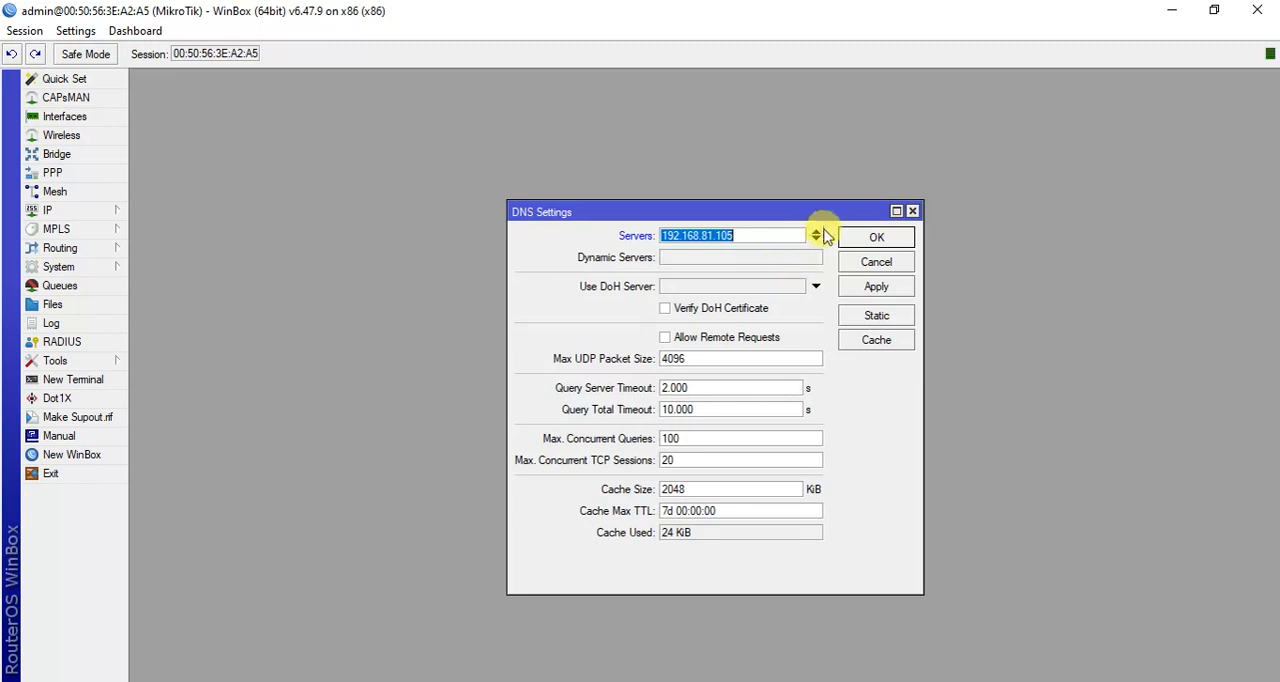
Add 8.8.8.8 as a second DNS server and save the DNS settings.
left_click(816, 241)
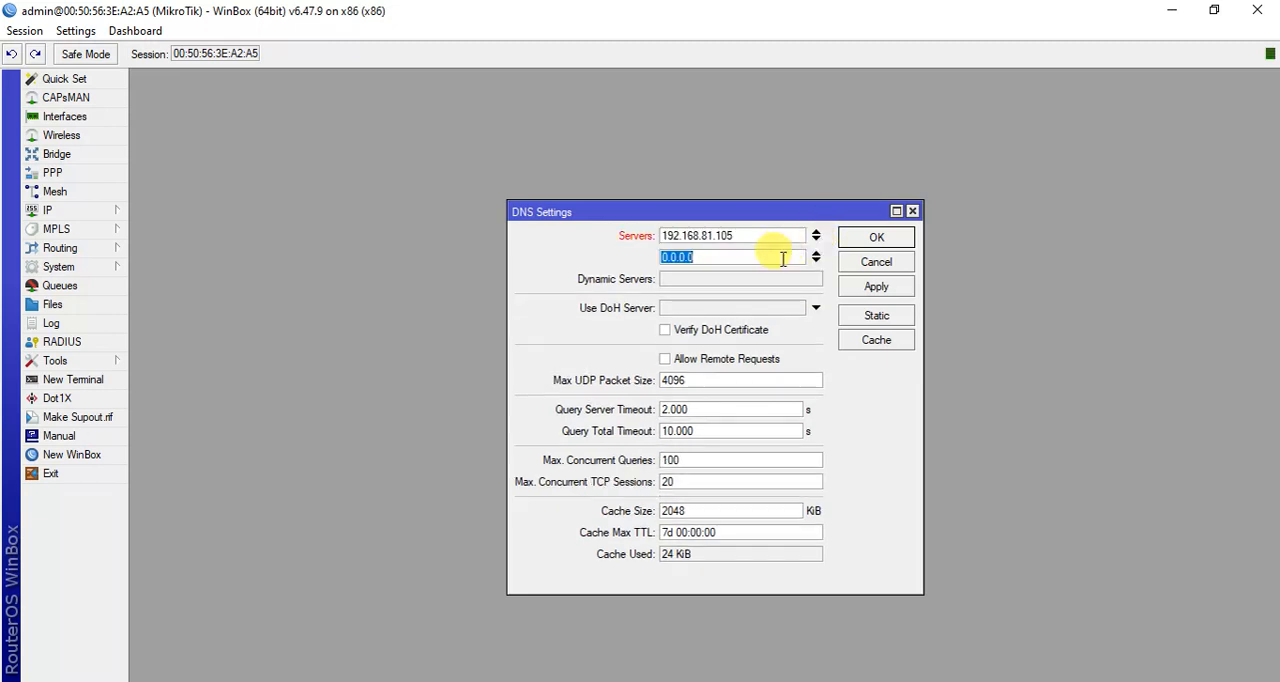
type("8.8.8.8")
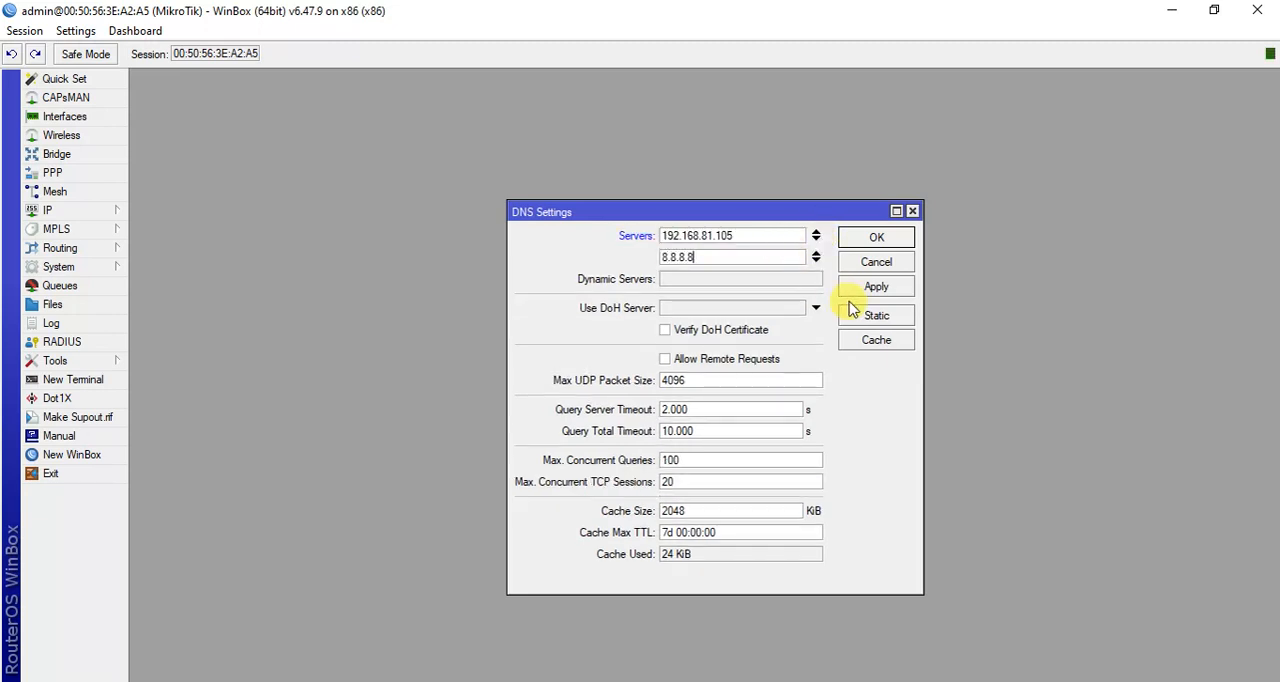
left_click(873, 287)
left_click(873, 237)
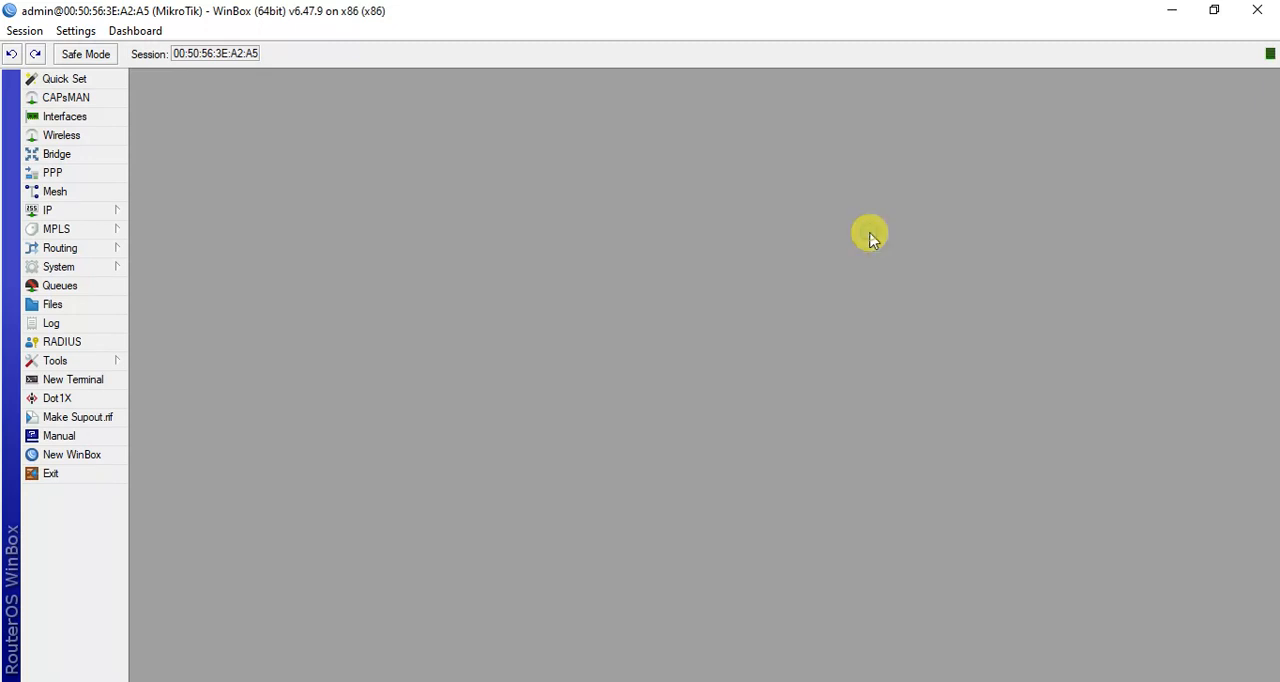
Start a new firewall NAT rule in the srcnat chain and set its action to masquerade.
left_click(49, 210)
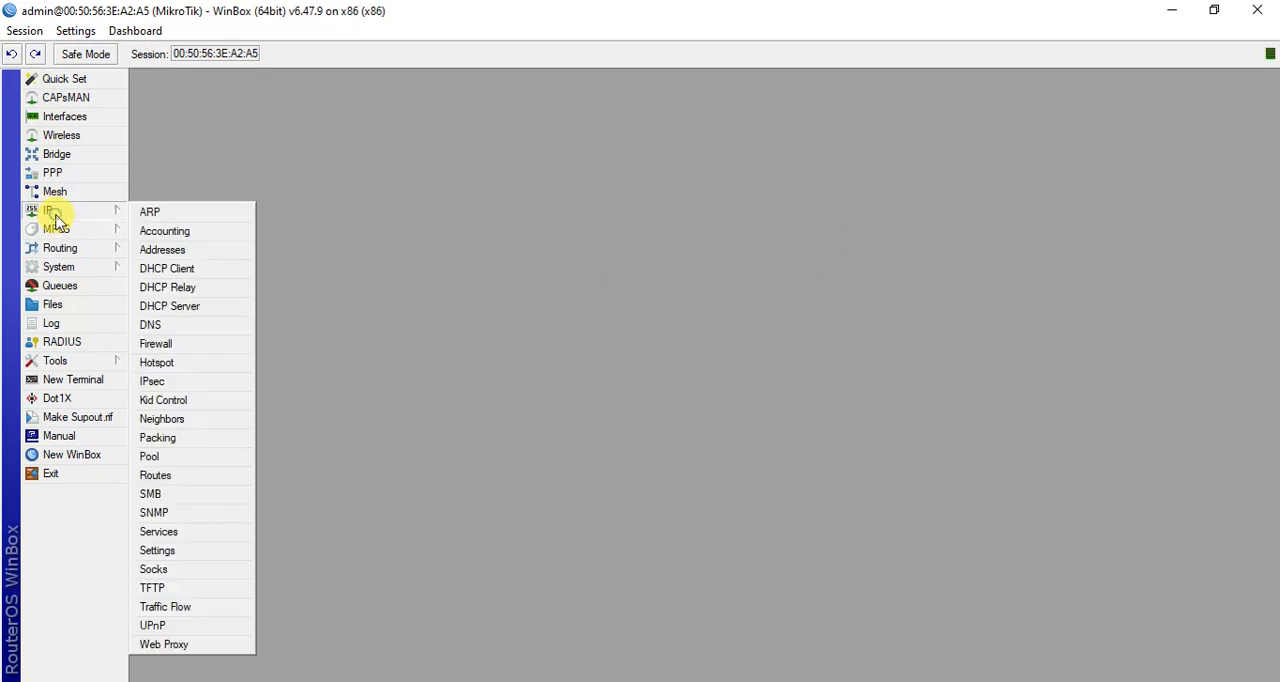
left_click(183, 343)
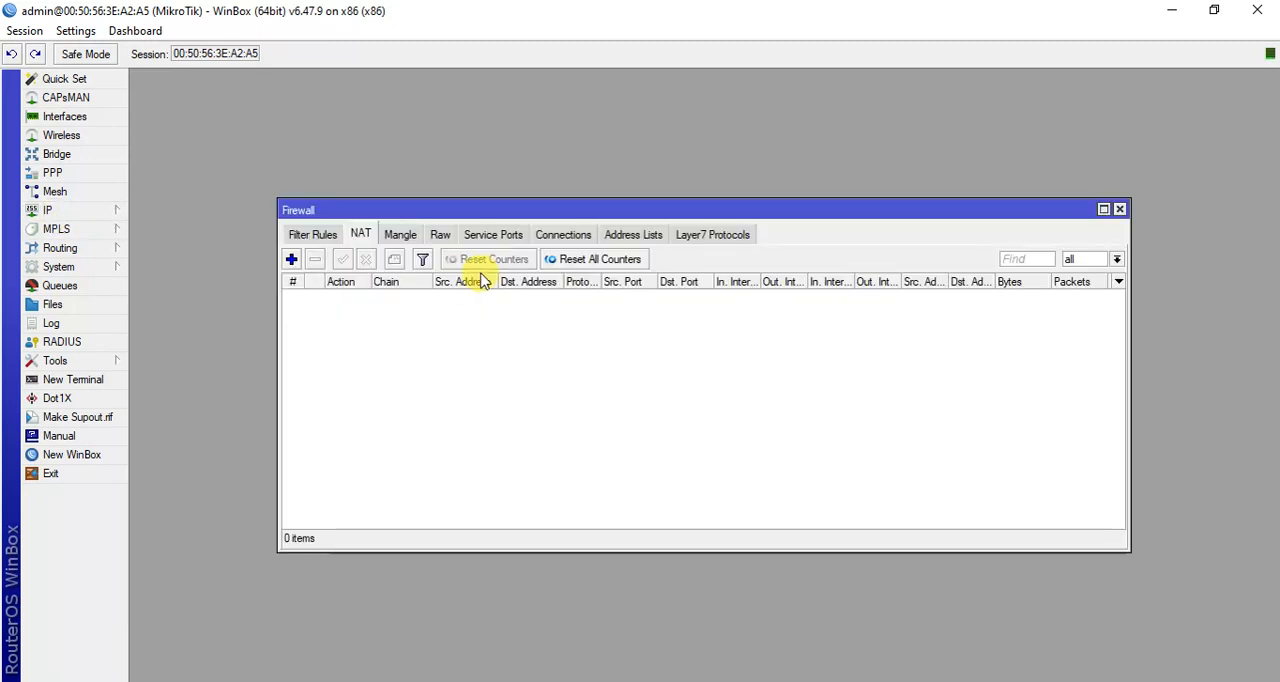
left_click(360, 238)
left_click(291, 259)
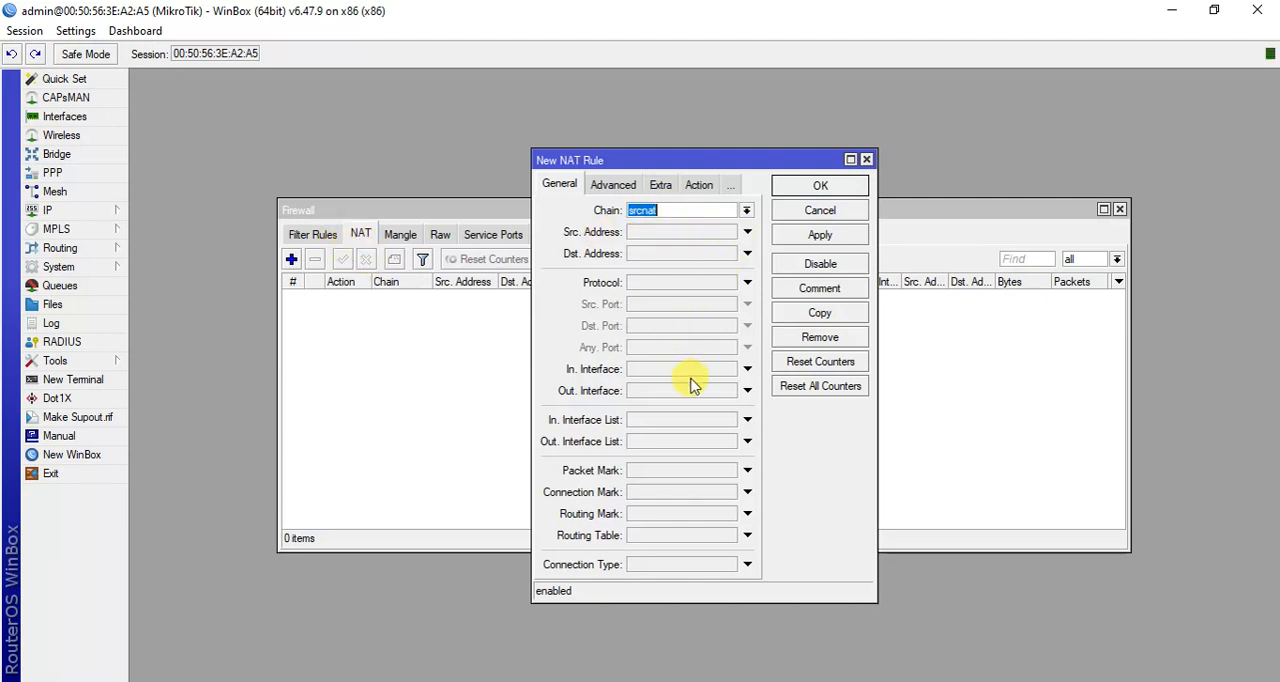
left_click(690, 184)
left_click(746, 210)
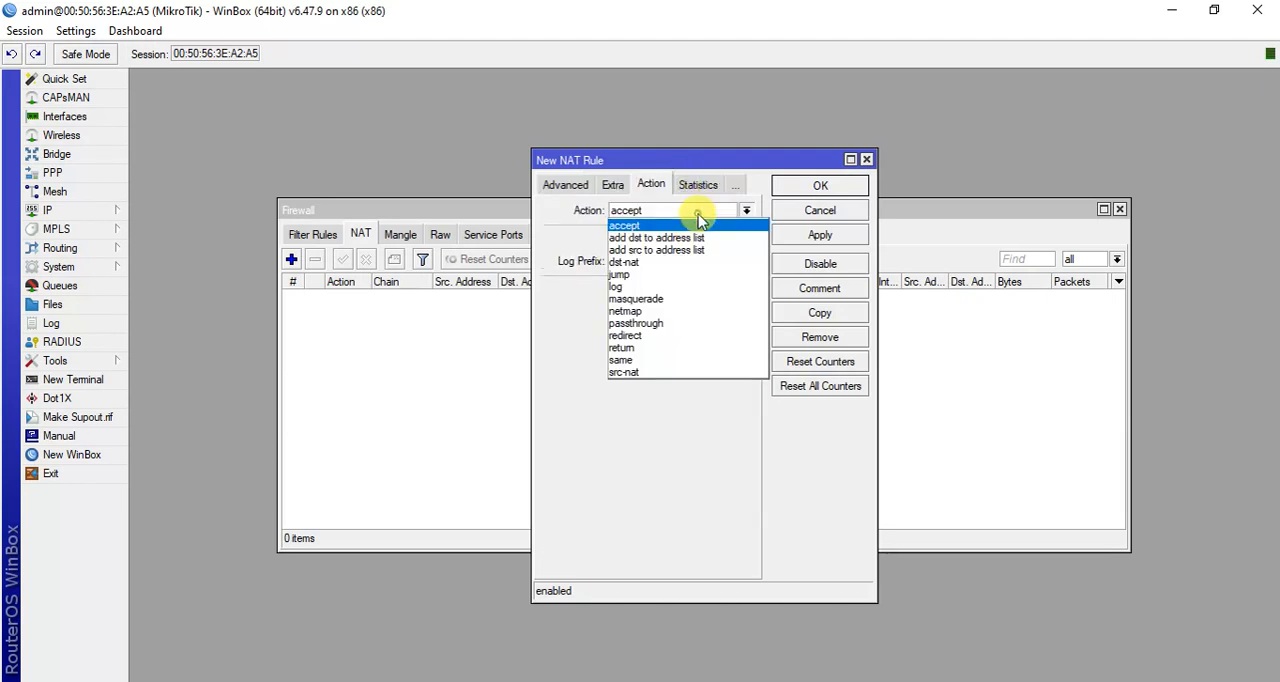
left_click(676, 298)
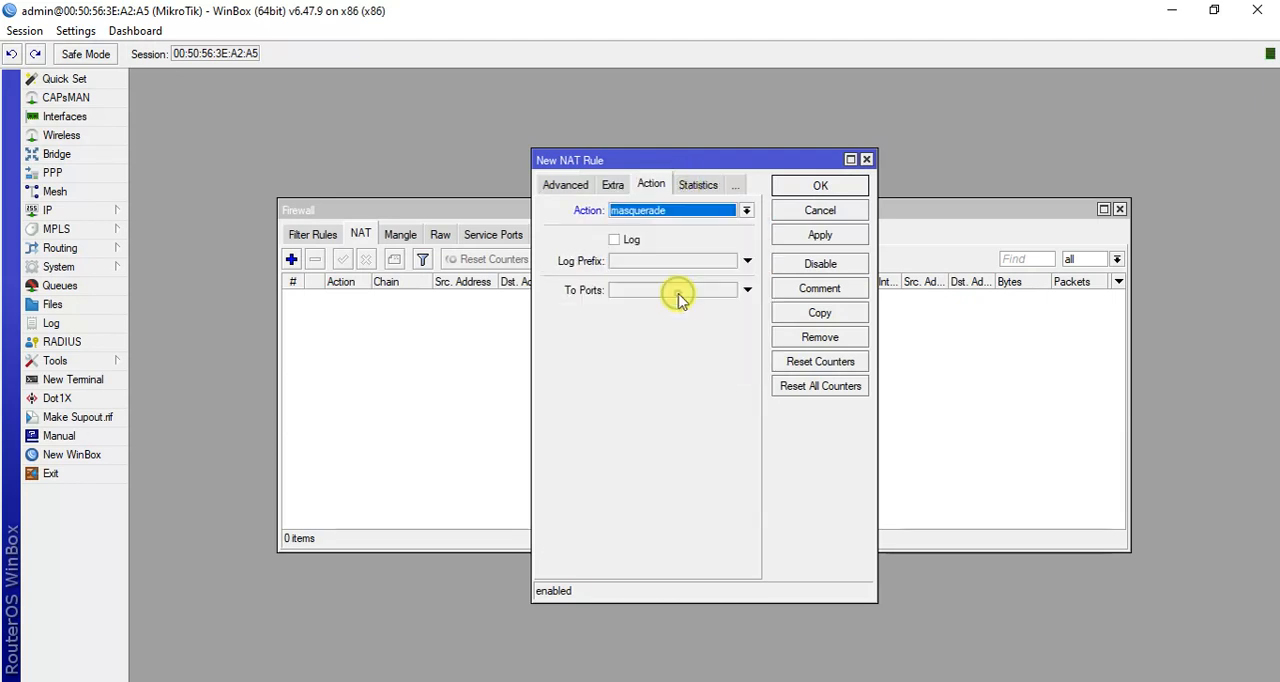
Set the NAT rule's outgoing interface to wan, save the rule and close the firewall window.
left_click(568, 184)
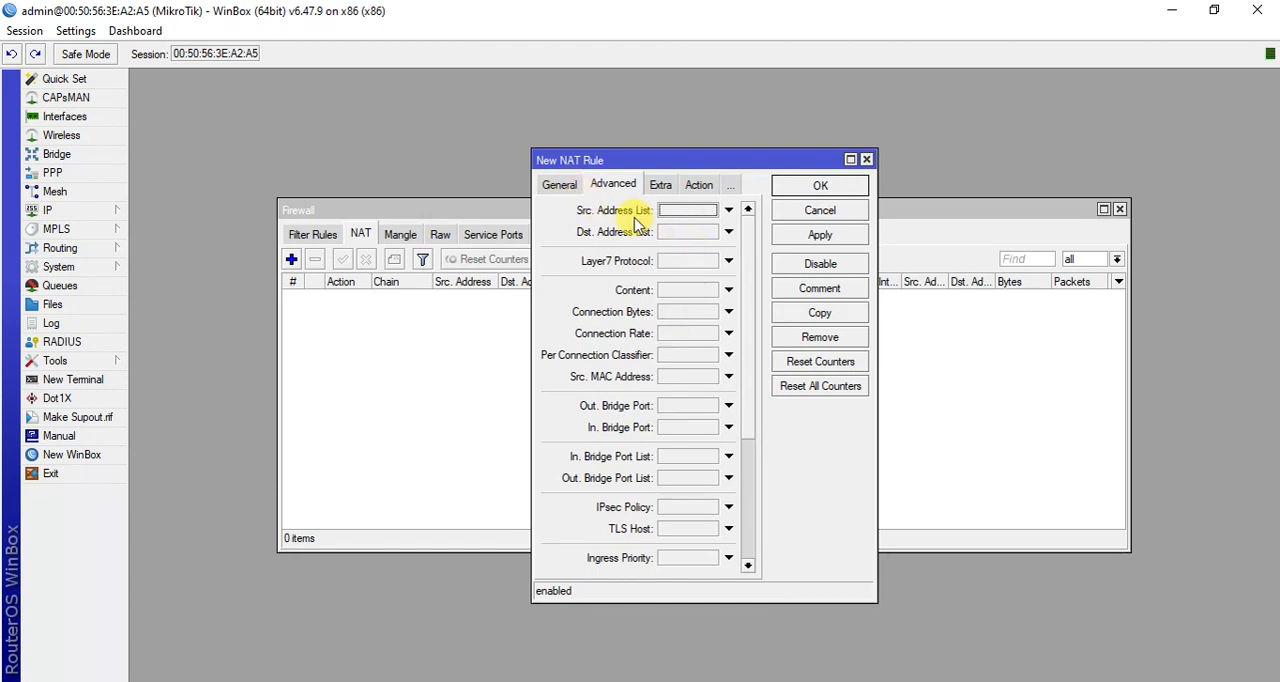
left_click(564, 190)
left_click(662, 393)
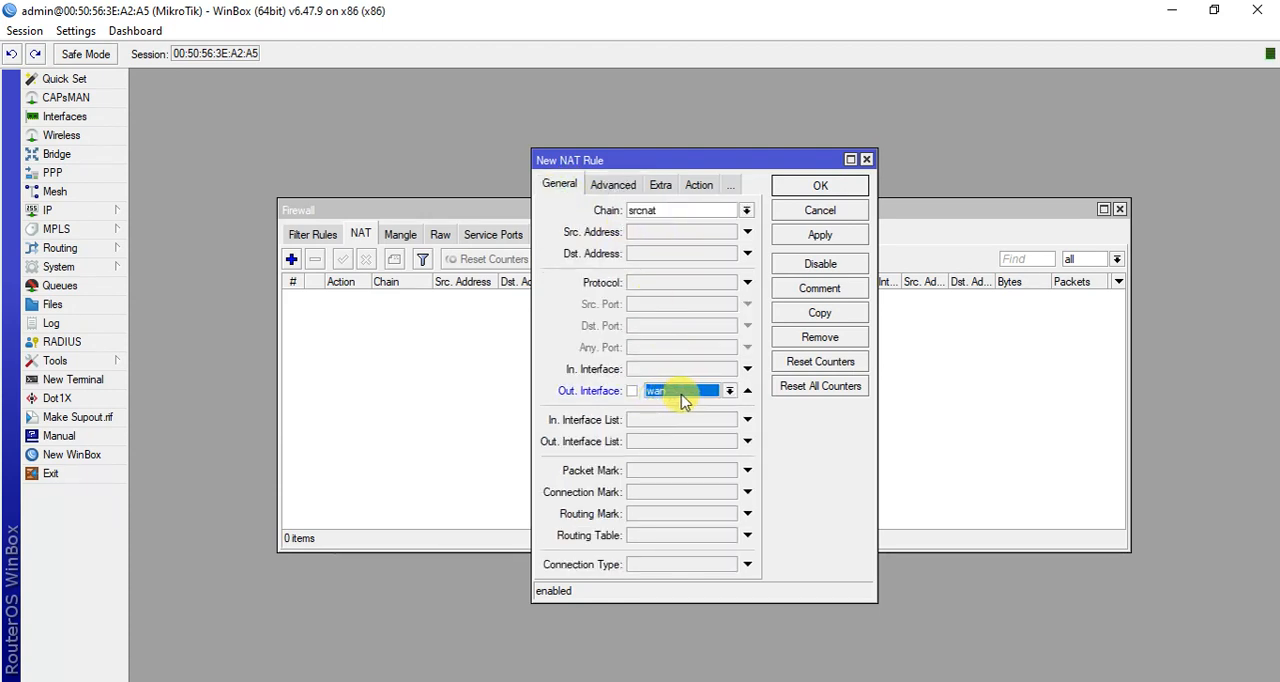
left_click(720, 392)
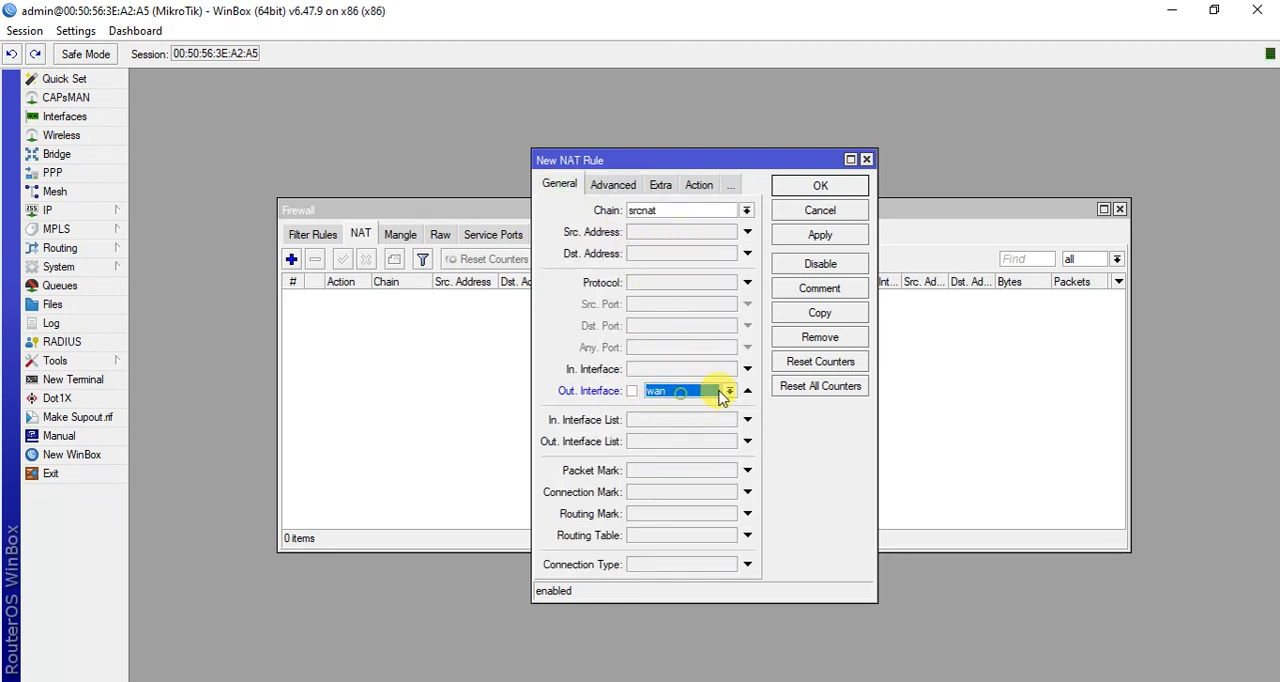
left_click(800, 240)
left_click(820, 186)
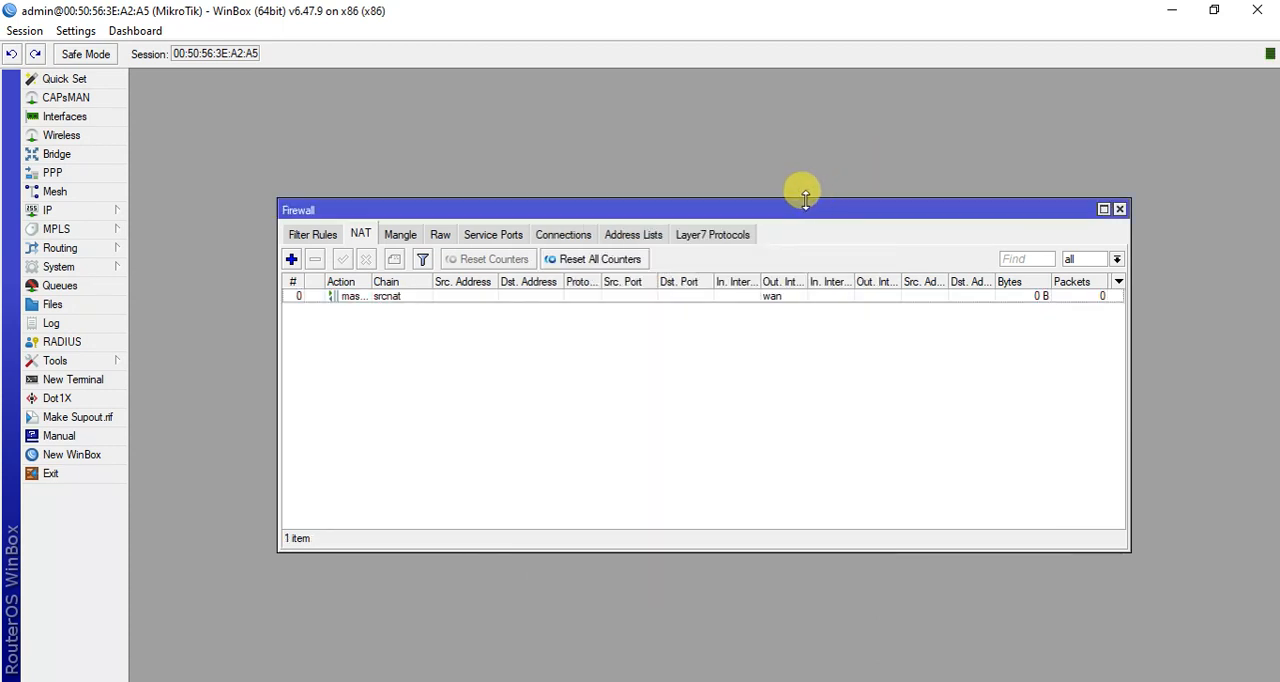
left_click(1120, 211)
Ping google.com from a new WinBox terminal, and shrink the WinBox window to expose the virtual machine behind it.
left_click(73, 379)
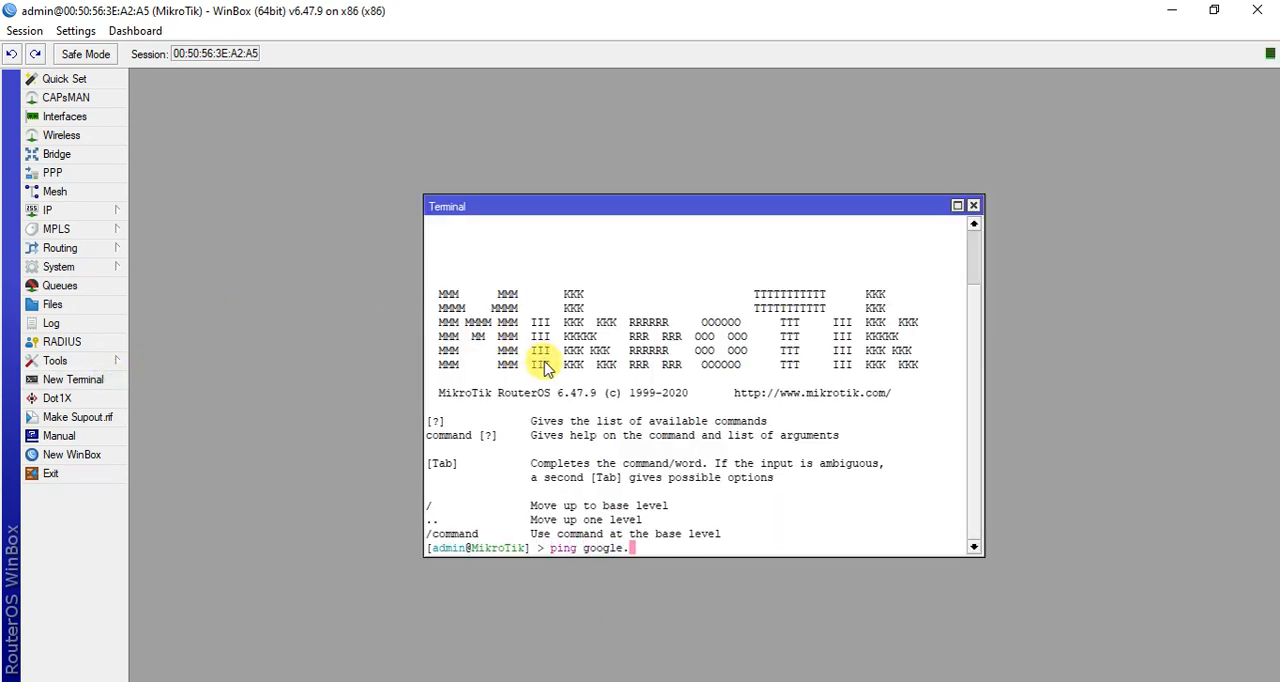
key("Return")
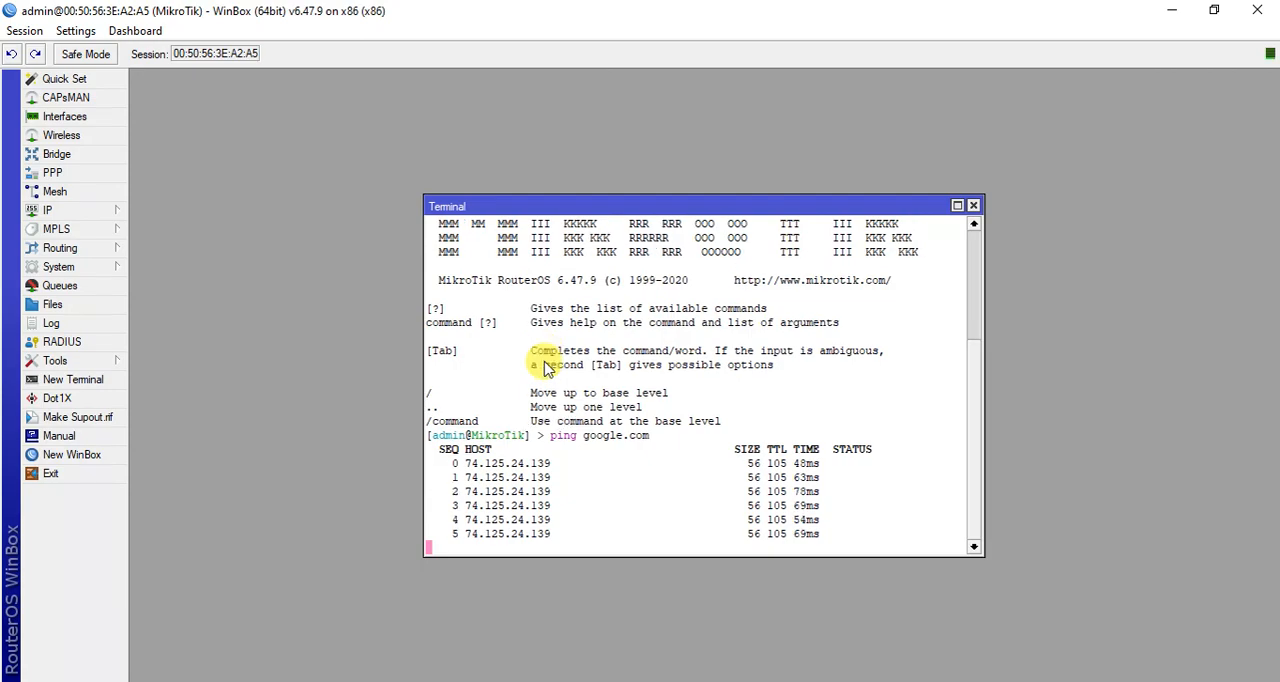
left_click(1210, 12)
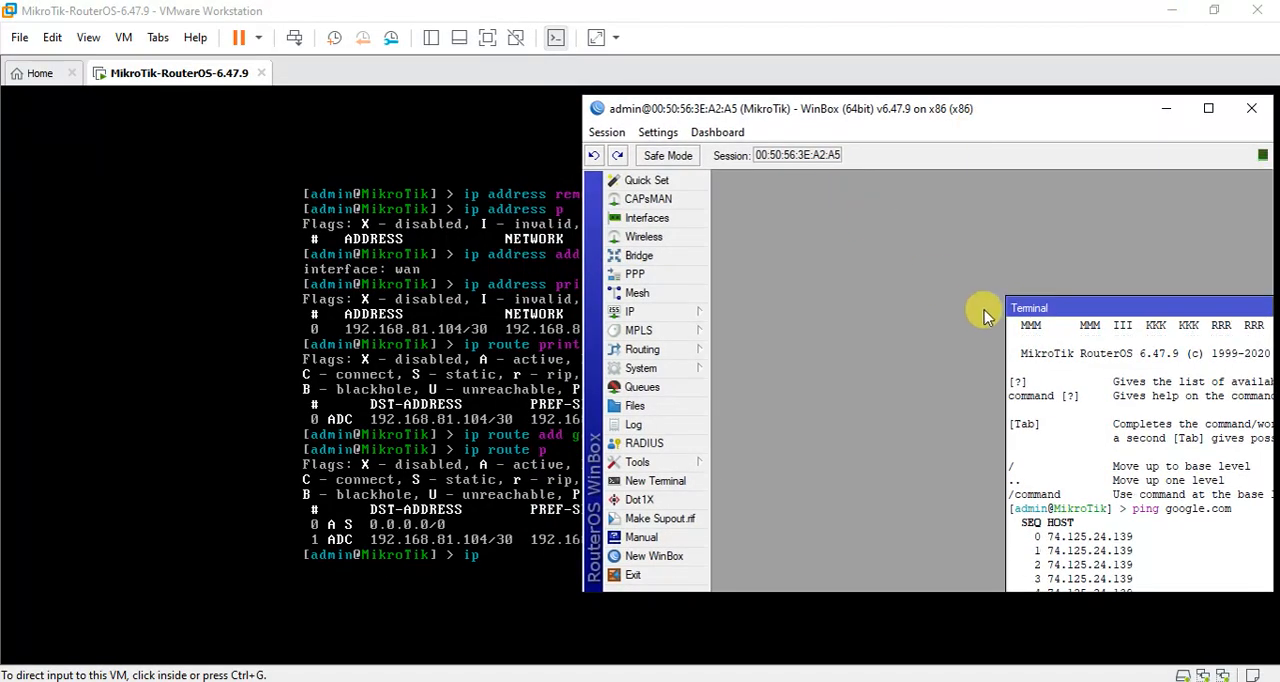
left_click_drag(1027, 310, 790, 208)
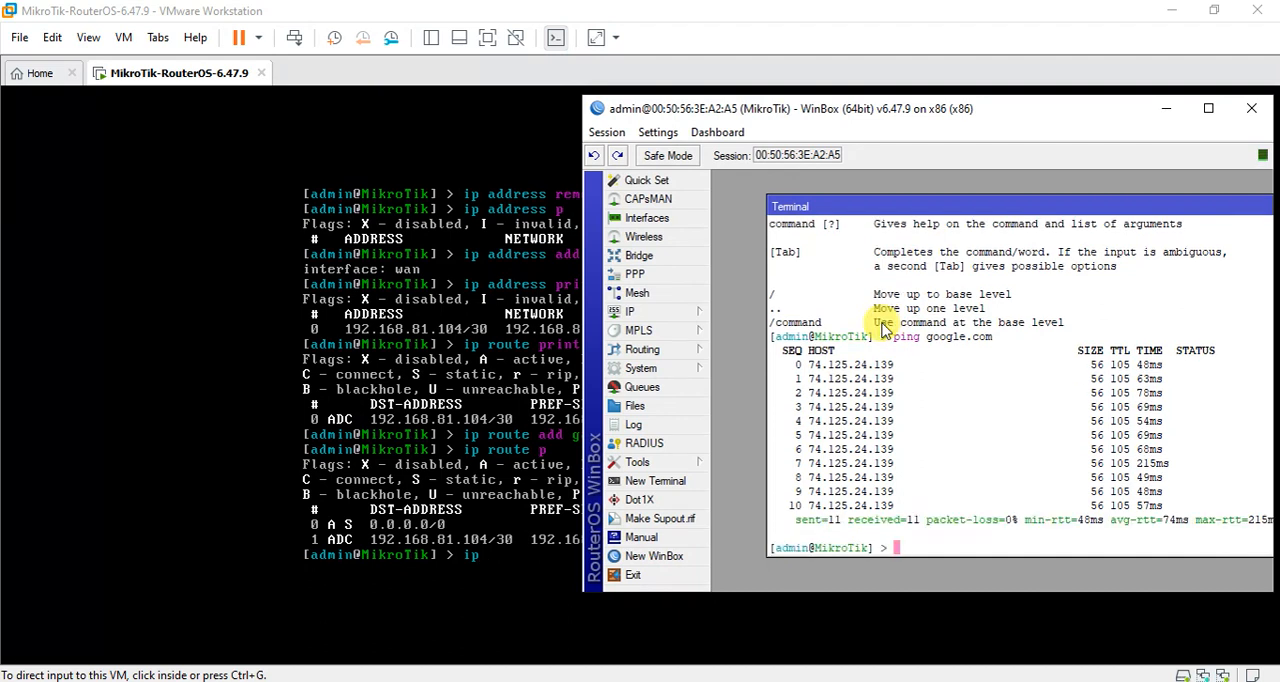
Switch to the router's console in VMware and ping google.com, stopping the ping and releasing the console.
left_click(440, 390)
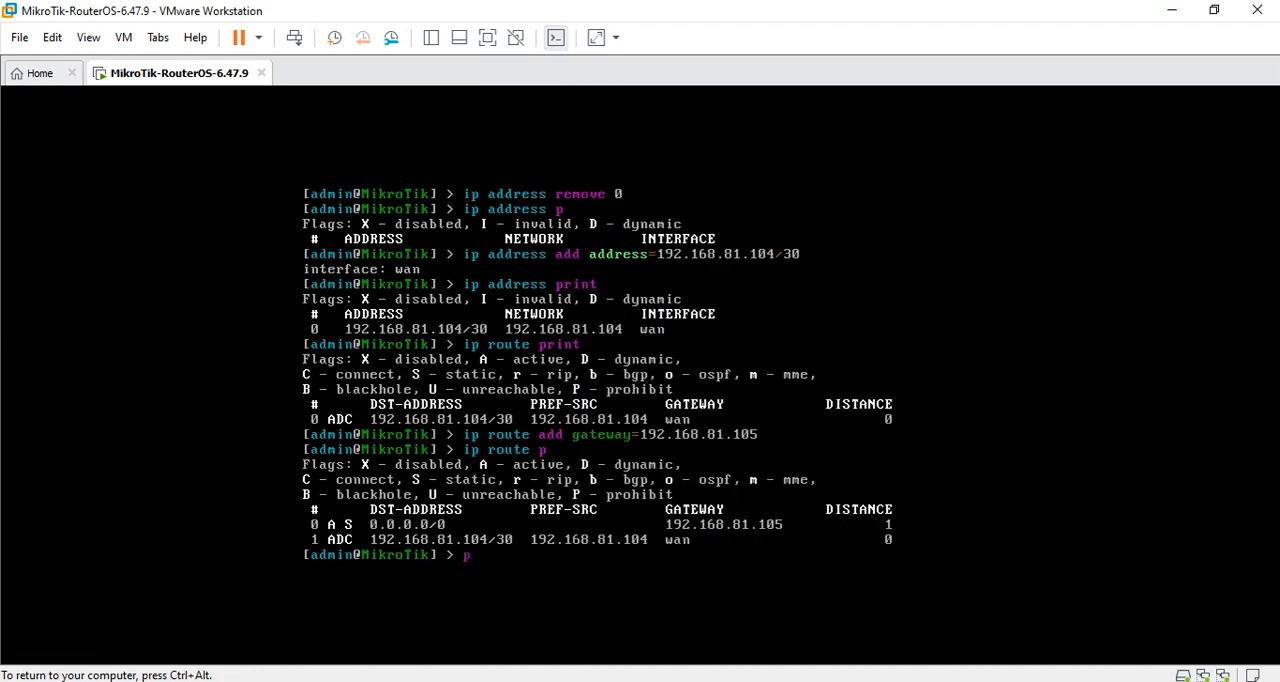
type("ping google.com")
key("Return")
key("ctrl+c")
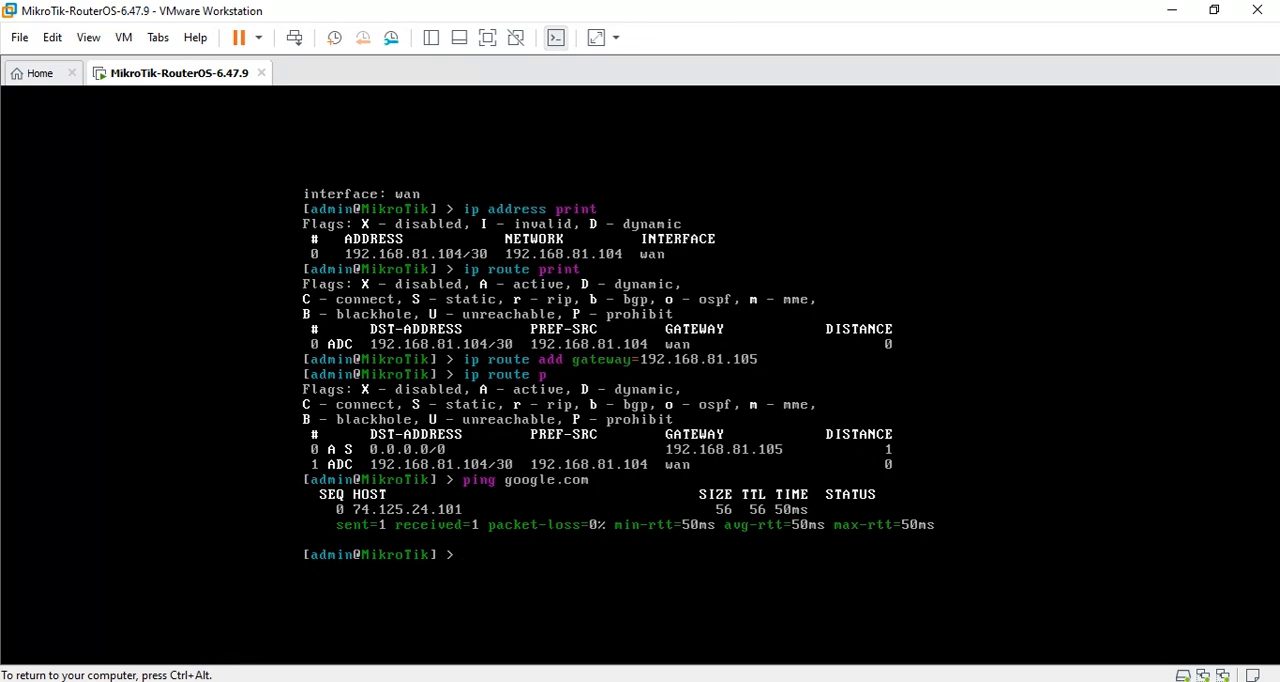
key("ctrl+alt")
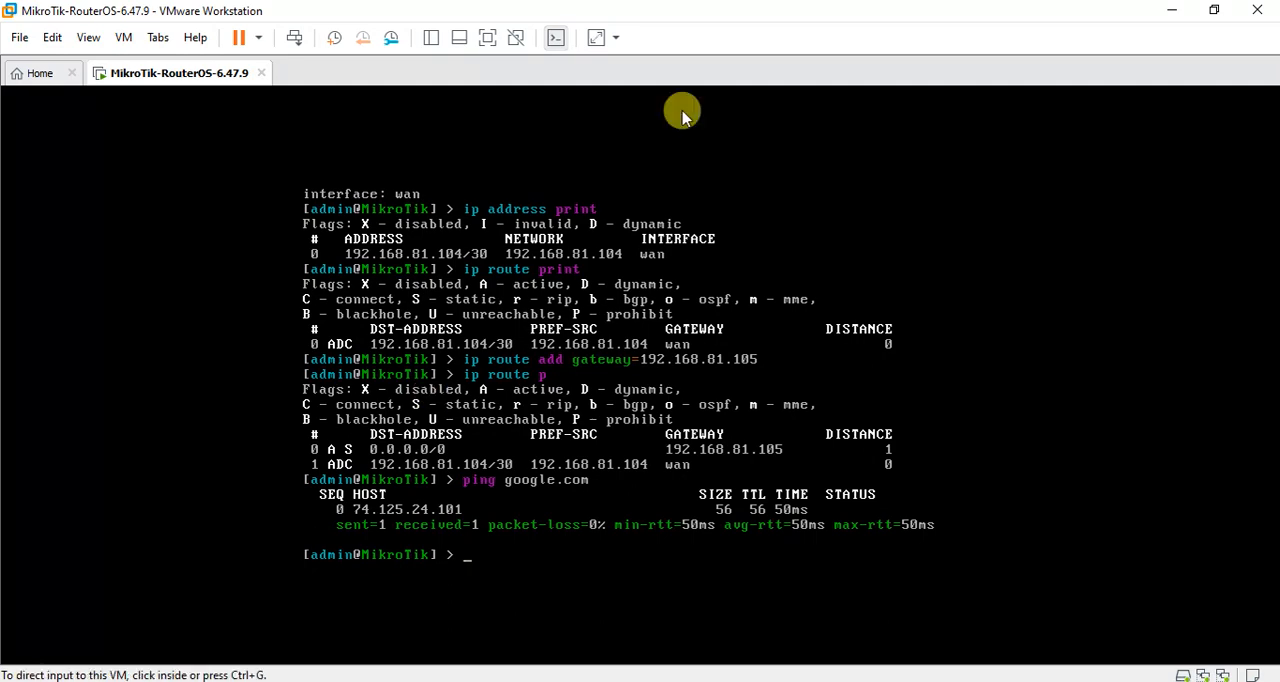
Minimize VMware and bring WinBox back to full-screen size.
left_click(1166, 10)
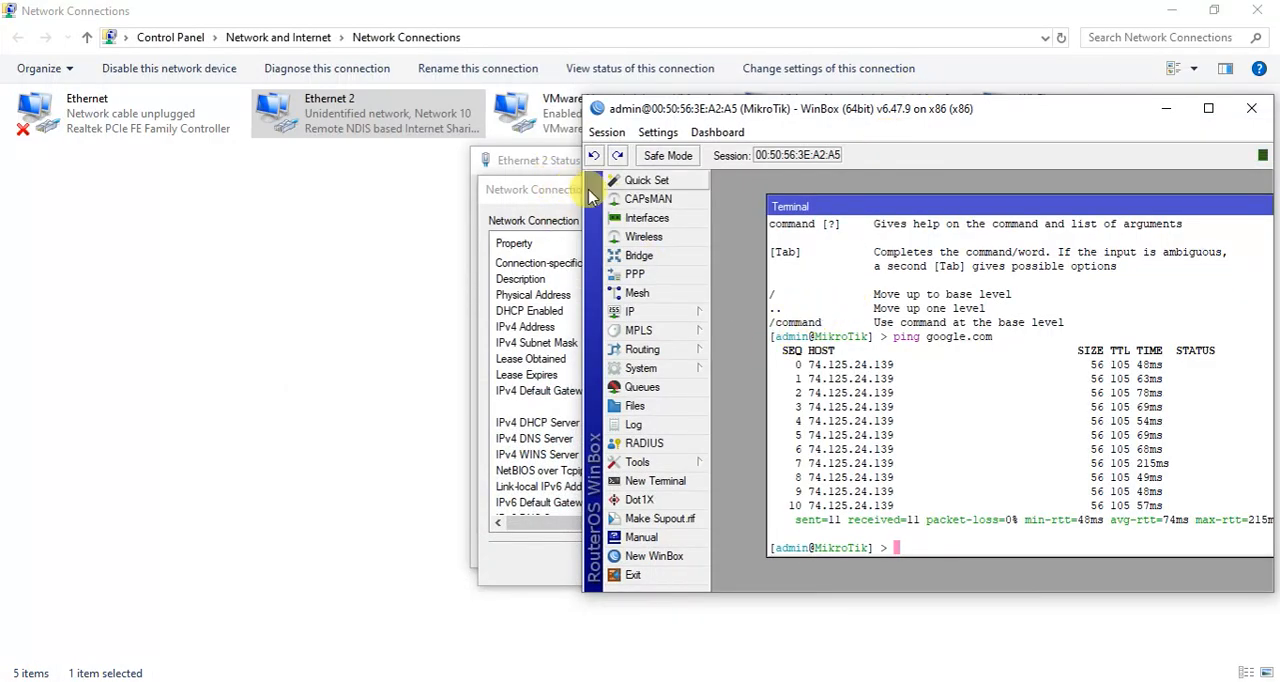
left_click_drag(786, 112, 506, 178)
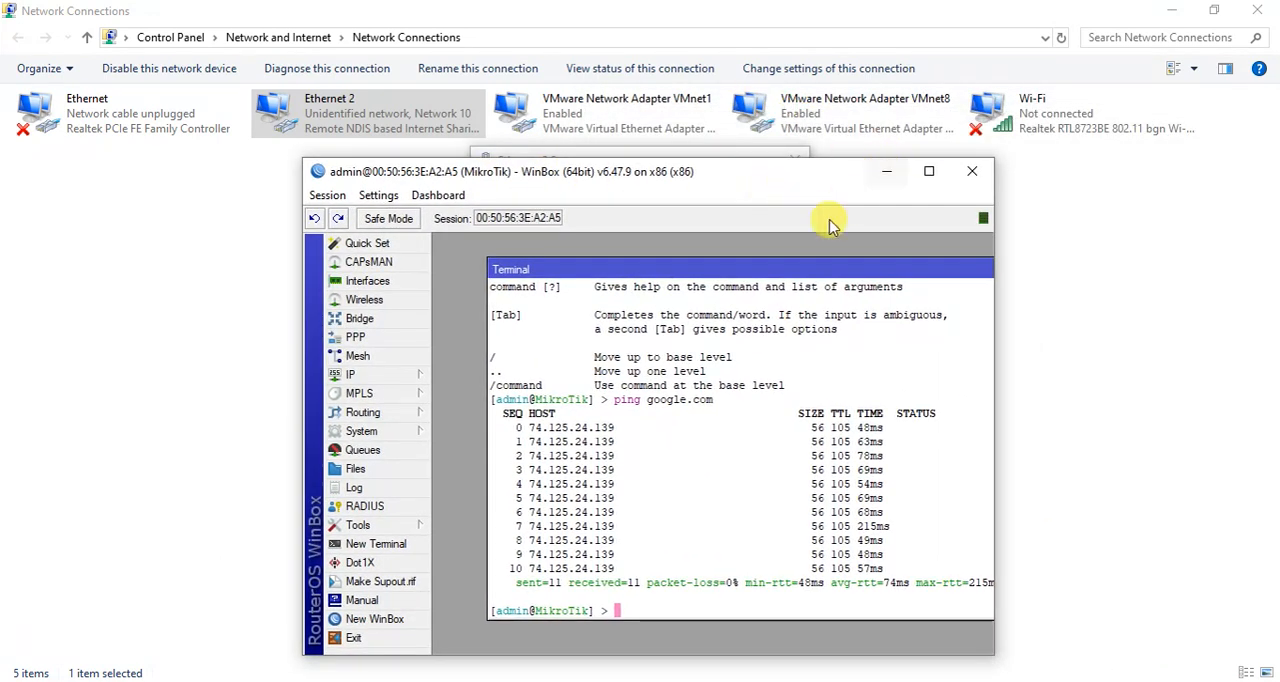
left_click(929, 174)
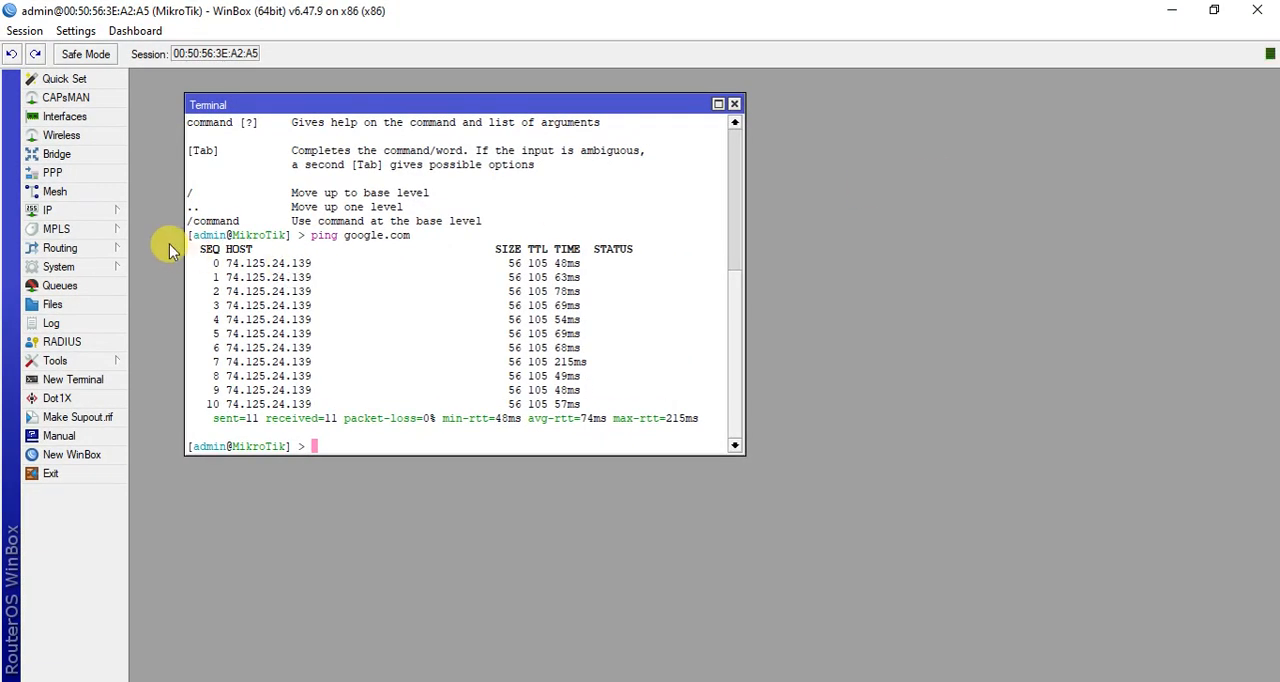
Open the router's interface list and select the LAN interface.
left_click(100, 210)
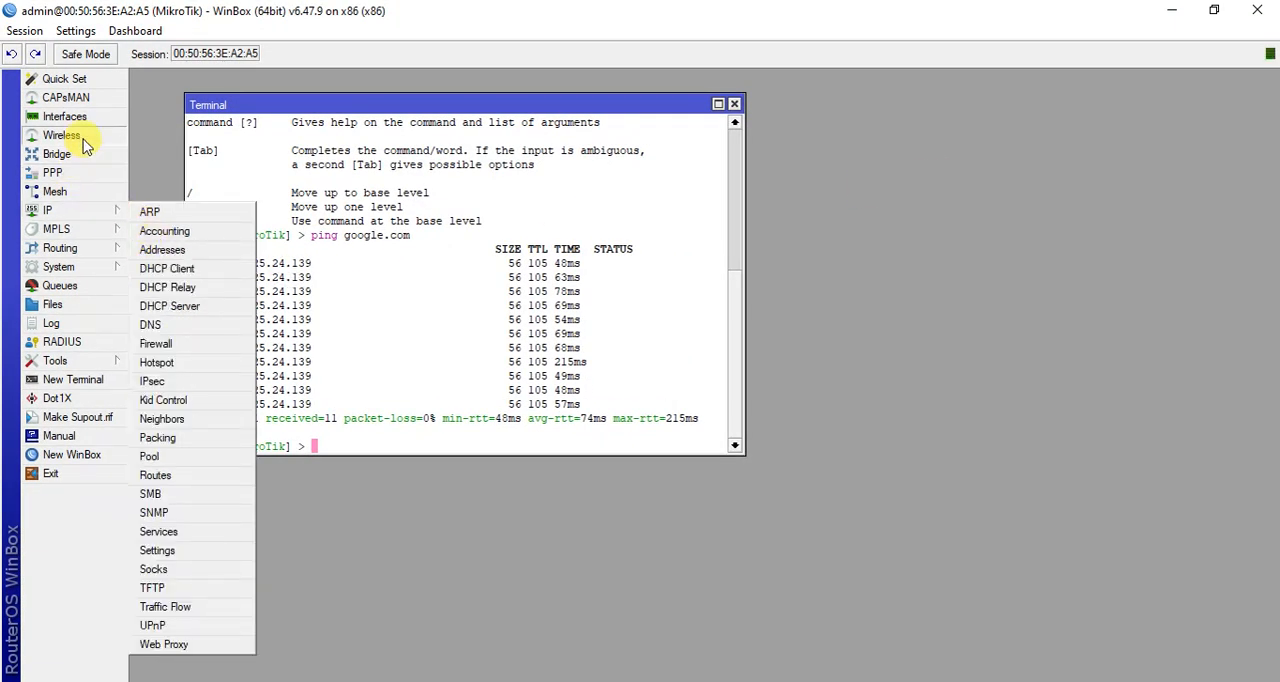
left_click(66, 117)
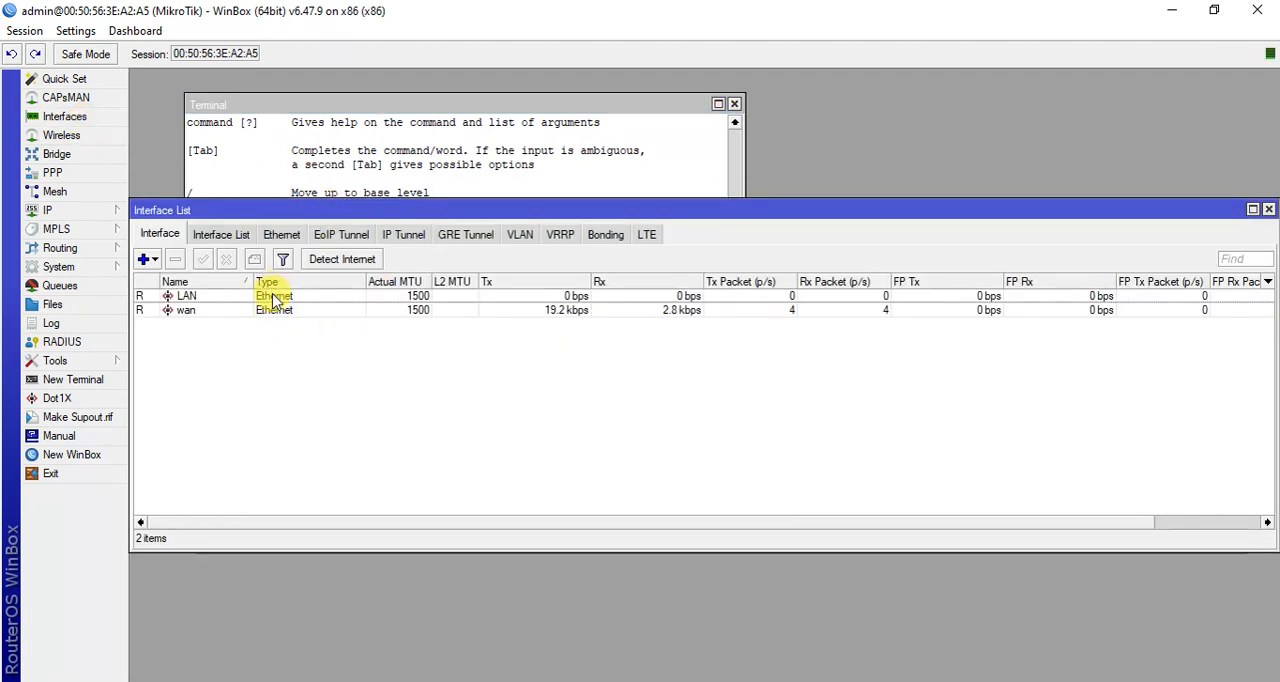
left_click(340, 297)
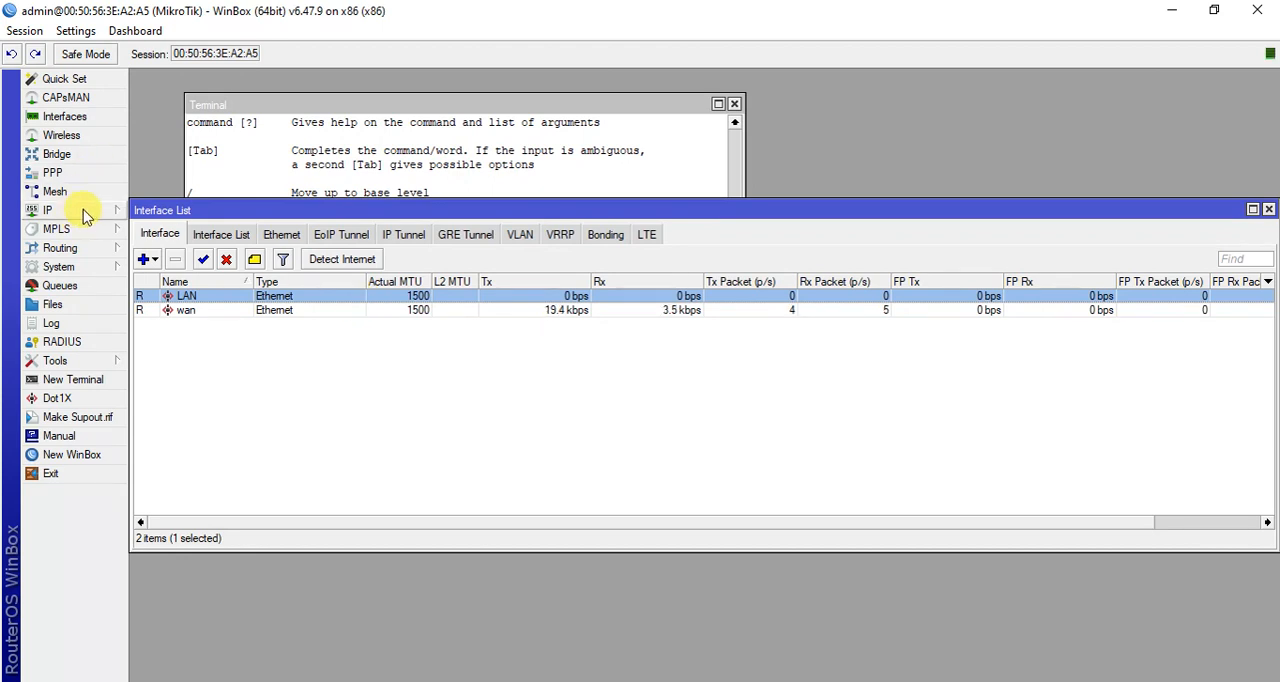
Add the IP address 192.168.0.1/24 to the LAN interface in the router's address list.
left_click(80, 211)
left_click(162, 250)
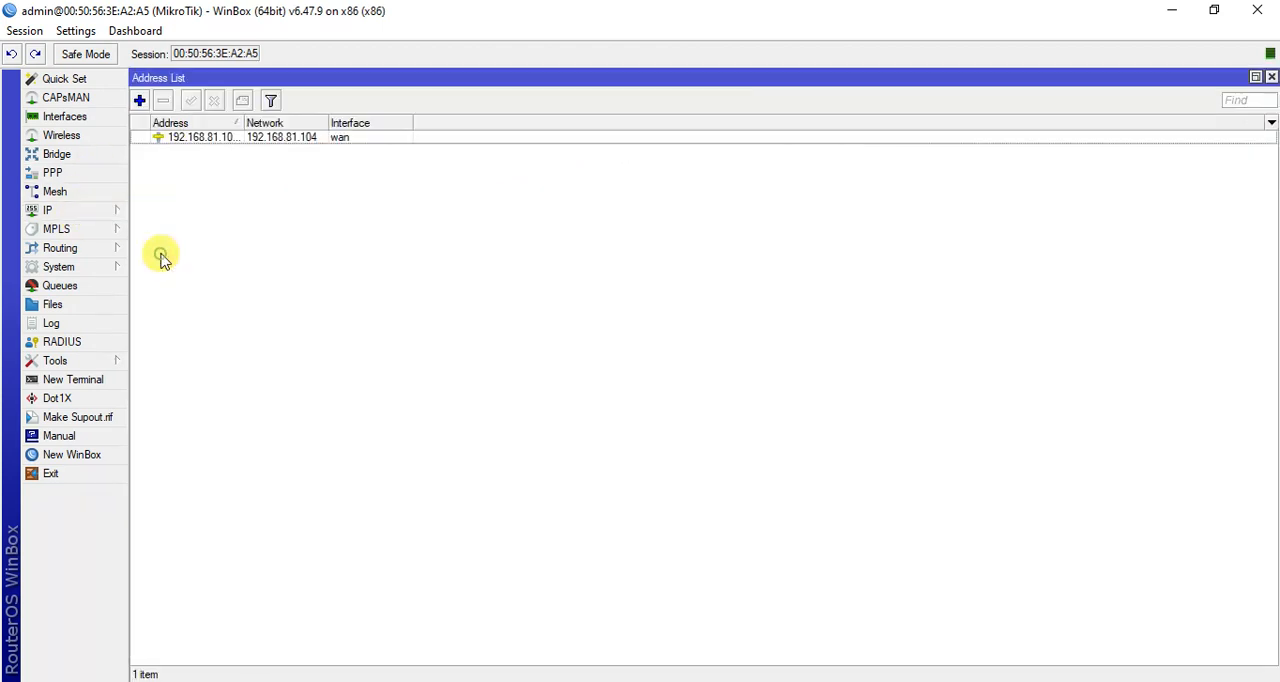
left_click(140, 101)
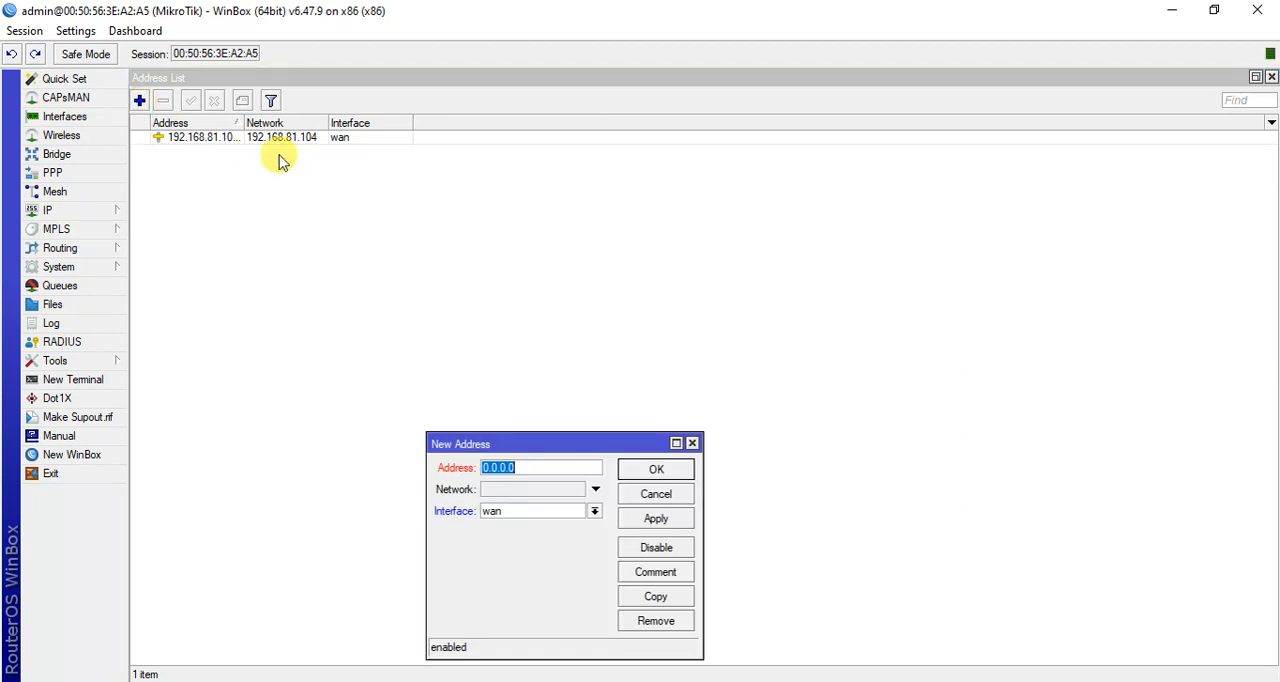
type("192.168.0.1/24")
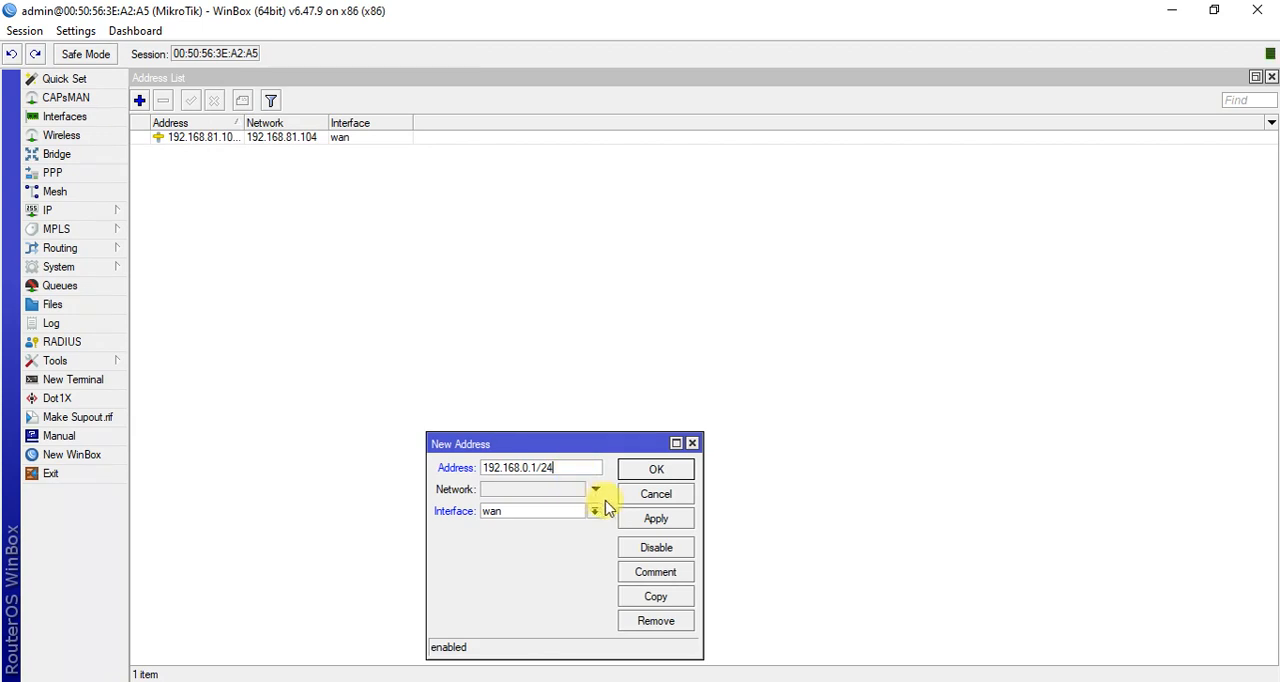
left_click(594, 512)
left_click(574, 527)
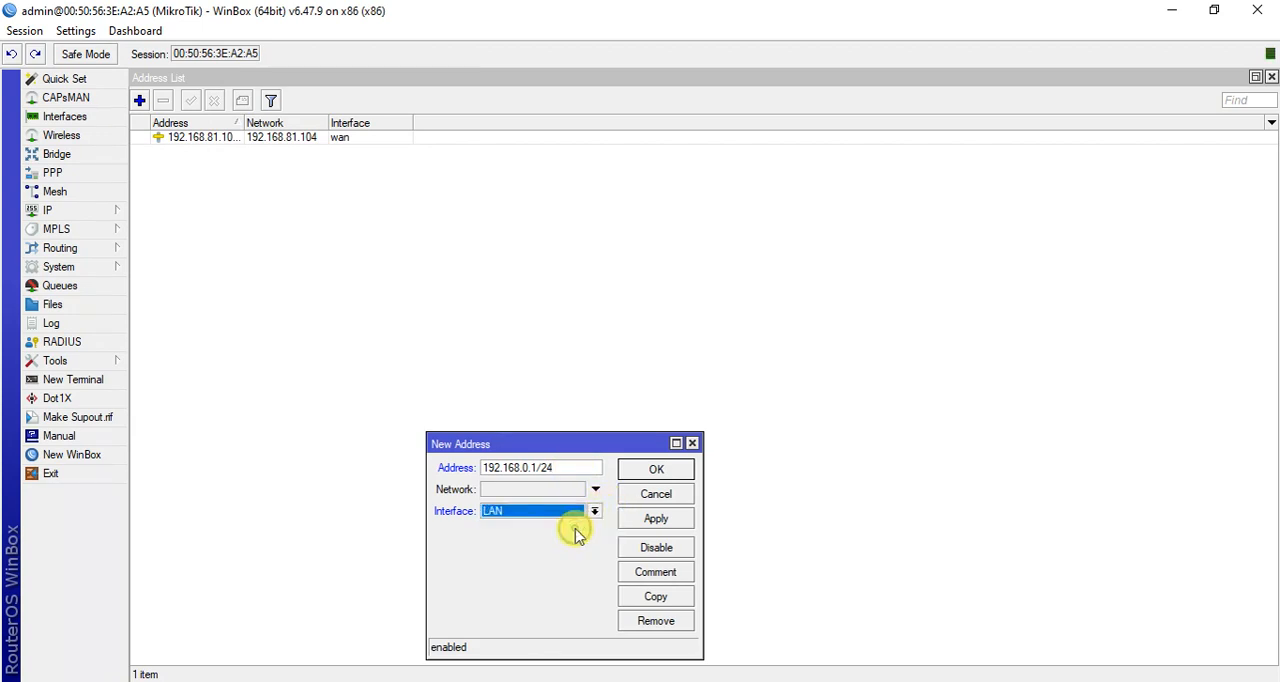
left_click(658, 520)
left_click(658, 479)
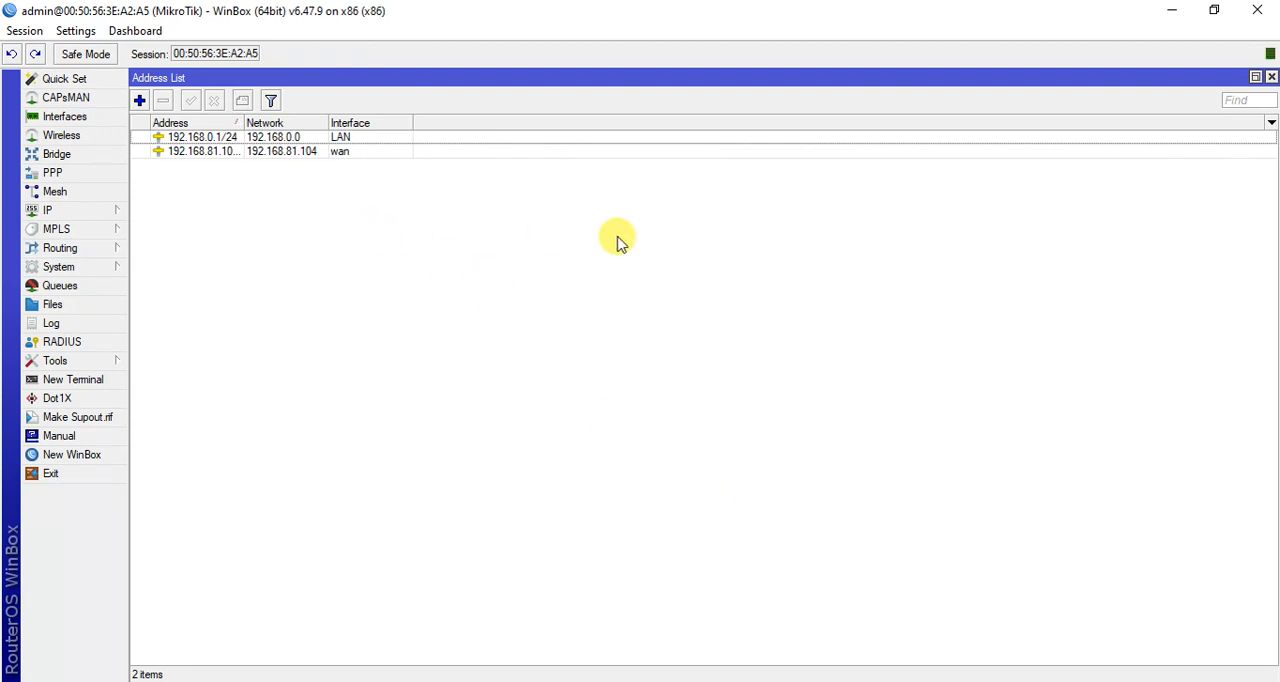
Run the DHCP server setup on the LAN interface, accepting gateway 192.168.0.1, DNS servers 192.168.81.105 and 8.8.8.8, and the other proposed defaults.
left_click(105, 218)
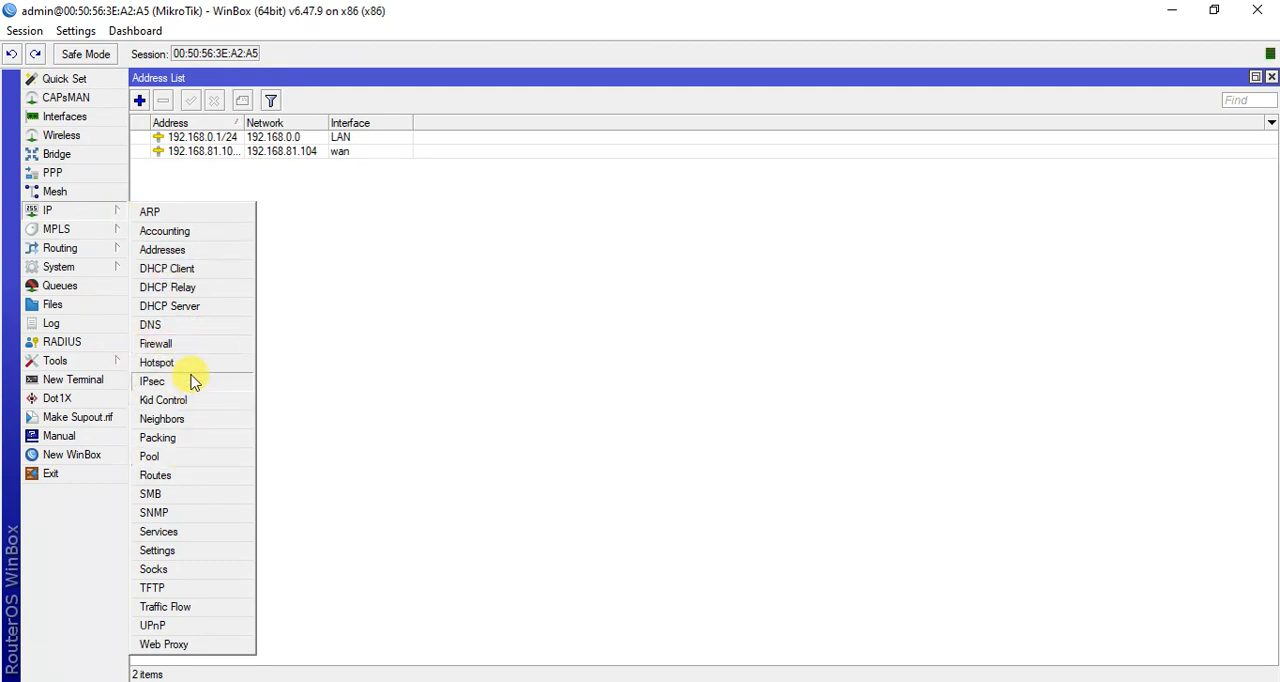
left_click(200, 306)
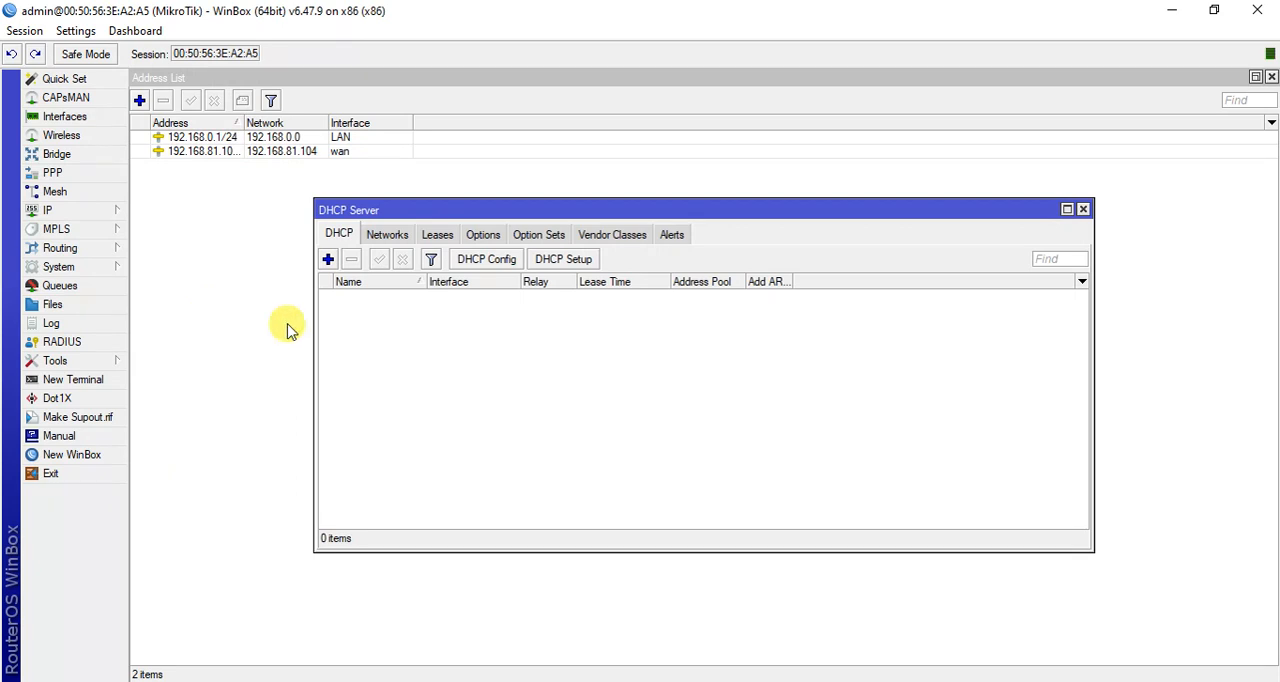
left_click(555, 259)
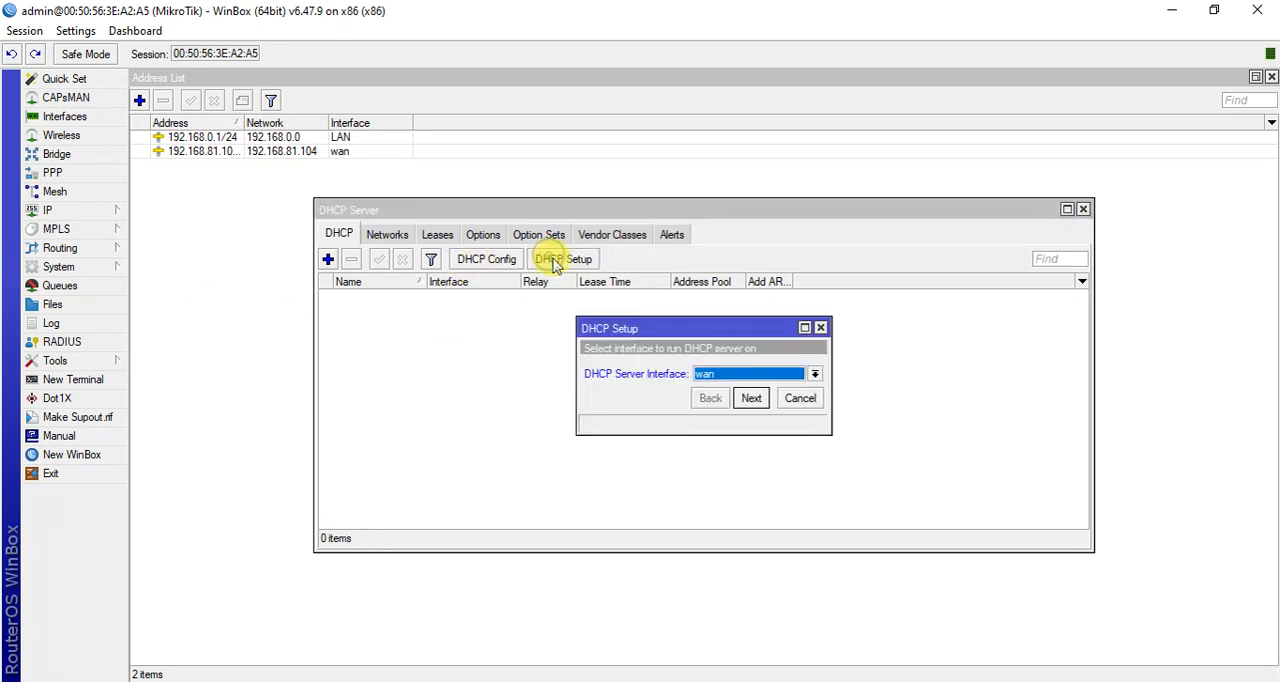
left_click(718, 385)
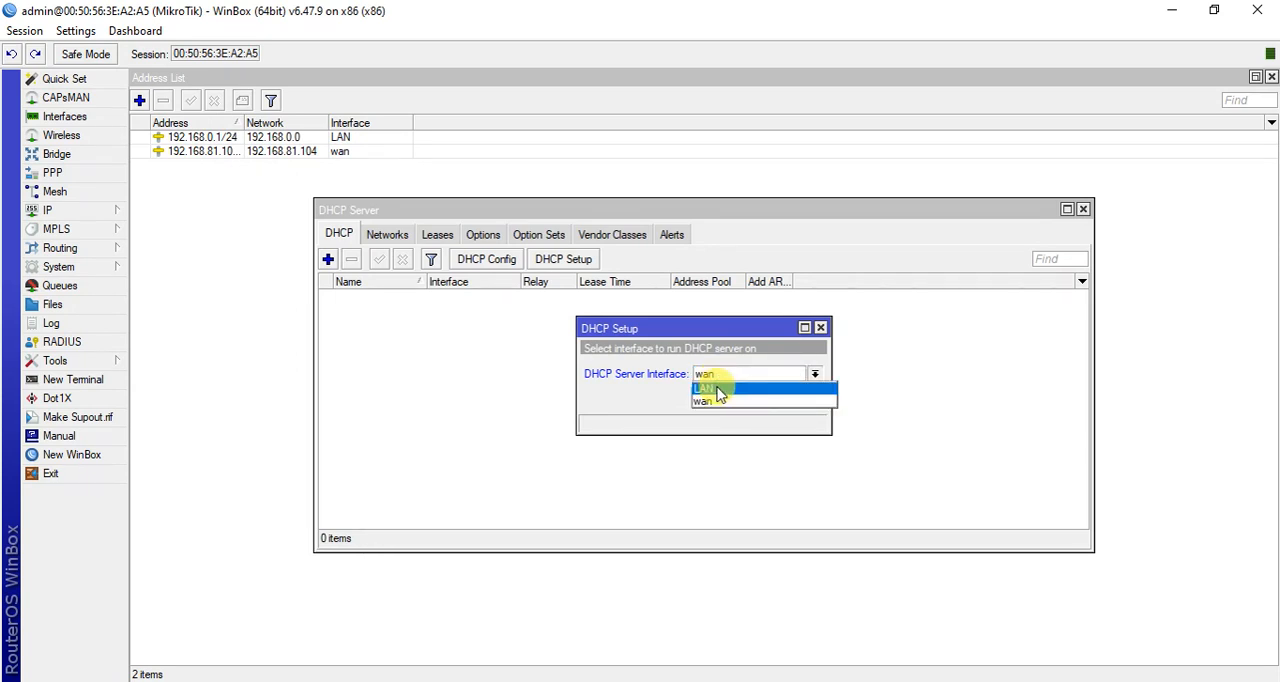
left_click(716, 389)
left_click(750, 399)
left_click(752, 401)
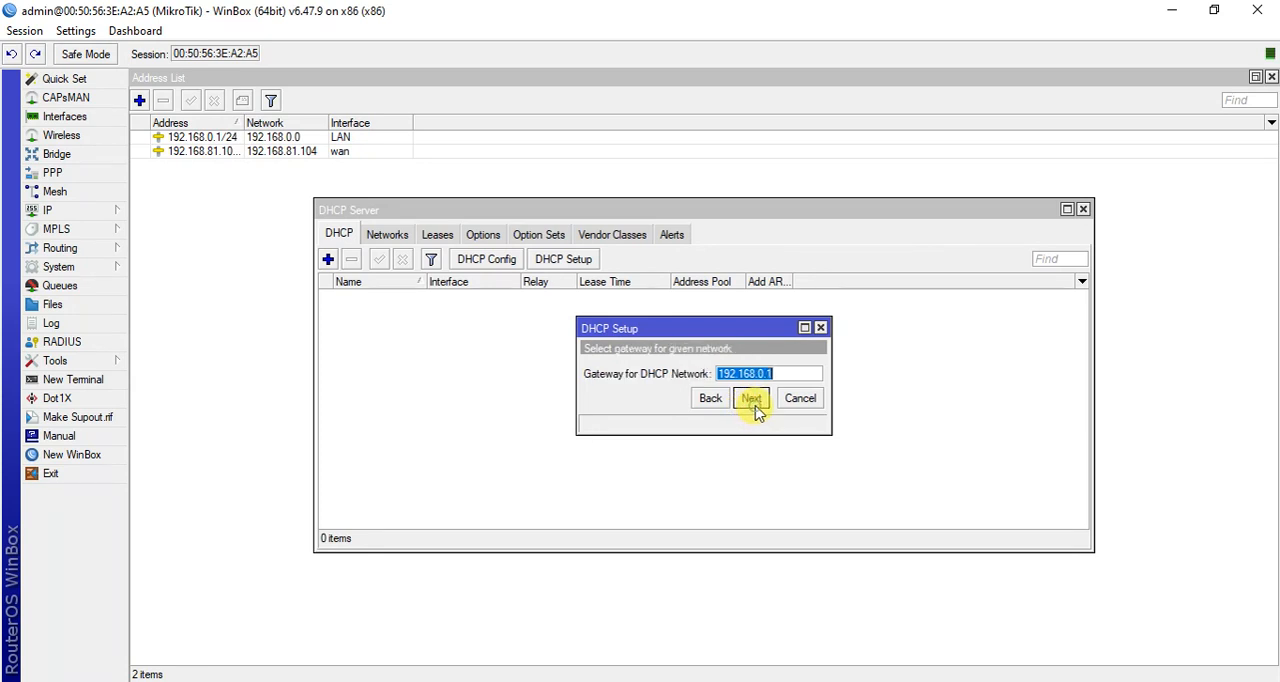
left_click(753, 402)
left_click(752, 400)
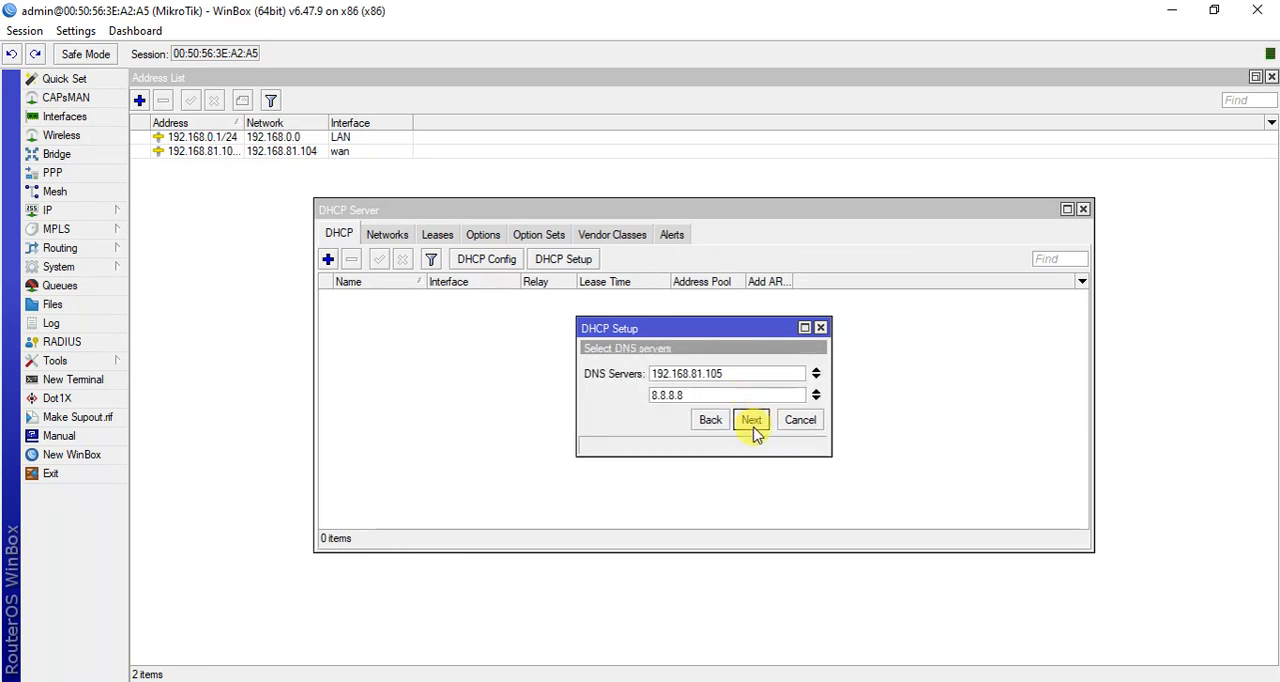
left_click(752, 421)
left_click(750, 421)
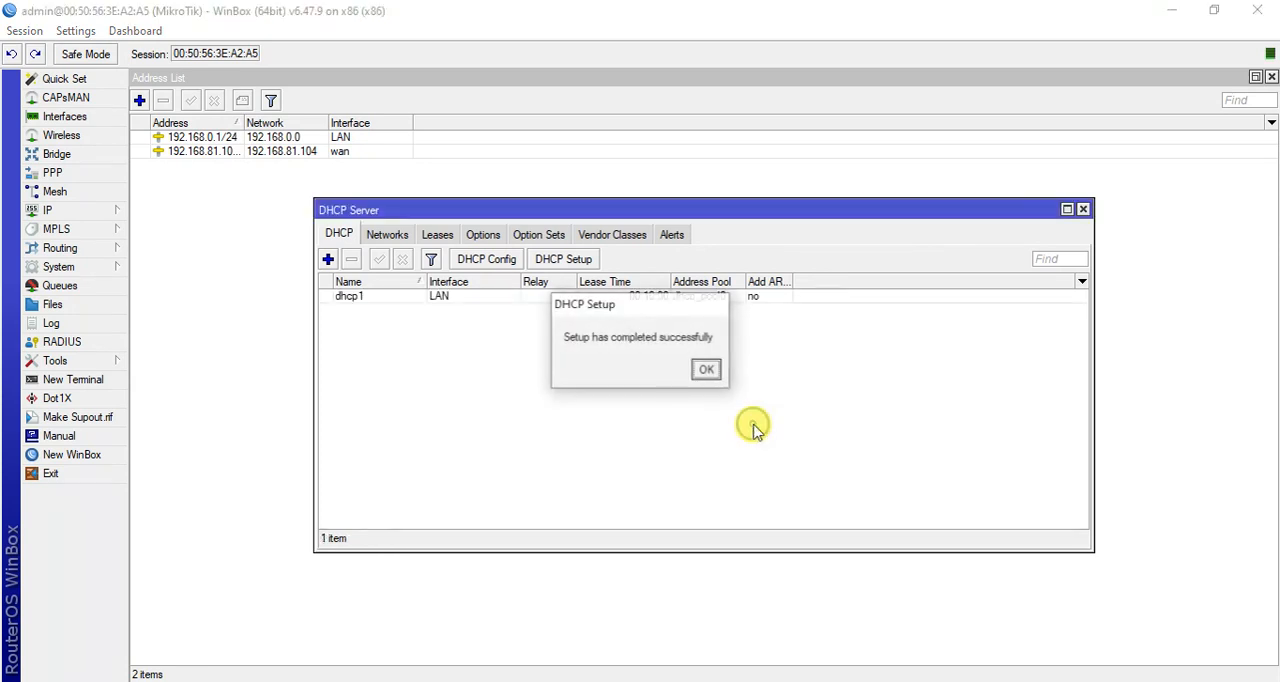
left_click(706, 370)
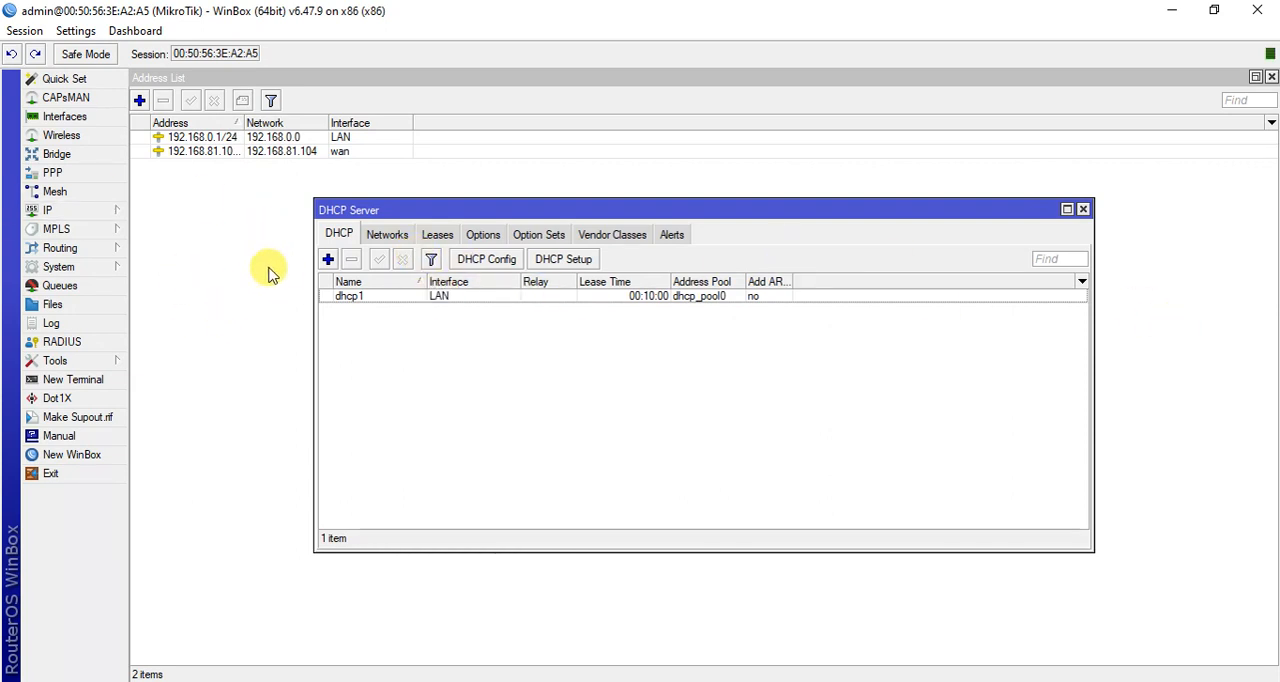
Minimize WinBox and run ipconfig /all in a new Windows Command Prompt.
left_click(1172, 18)
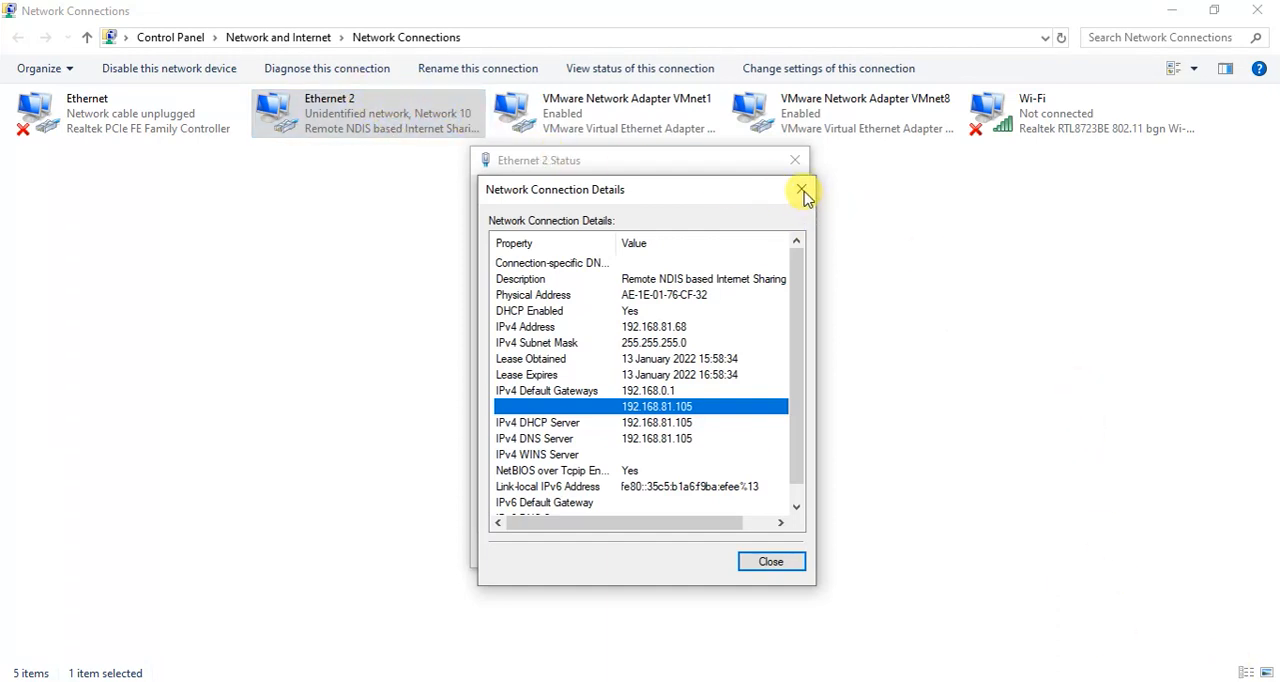
left_click(895, 388)
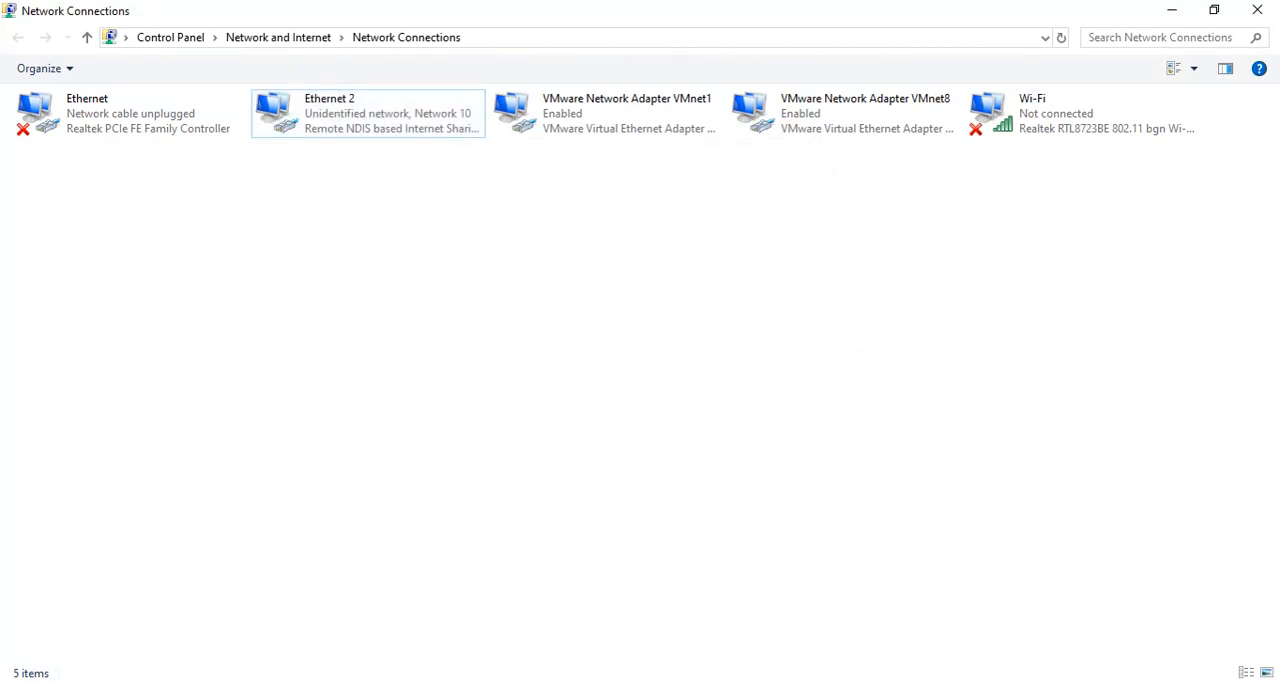
left_click(734, 665)
key("super+r")
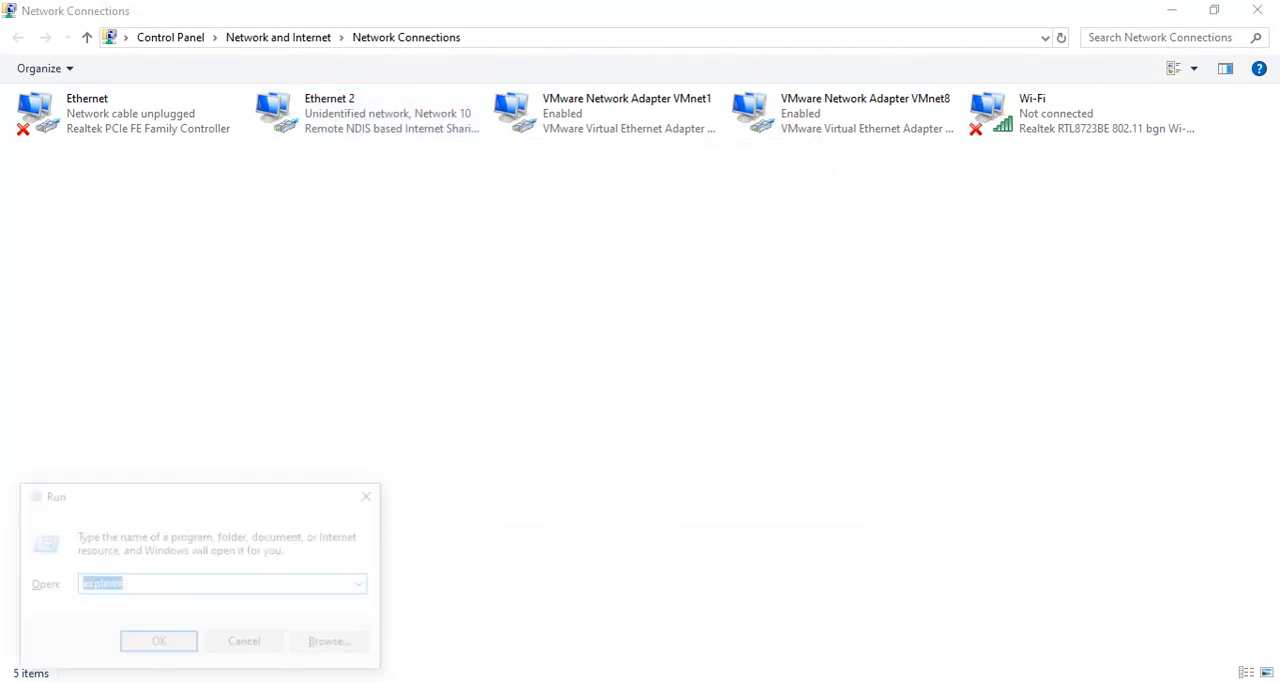
type("cmd")
key("Return")
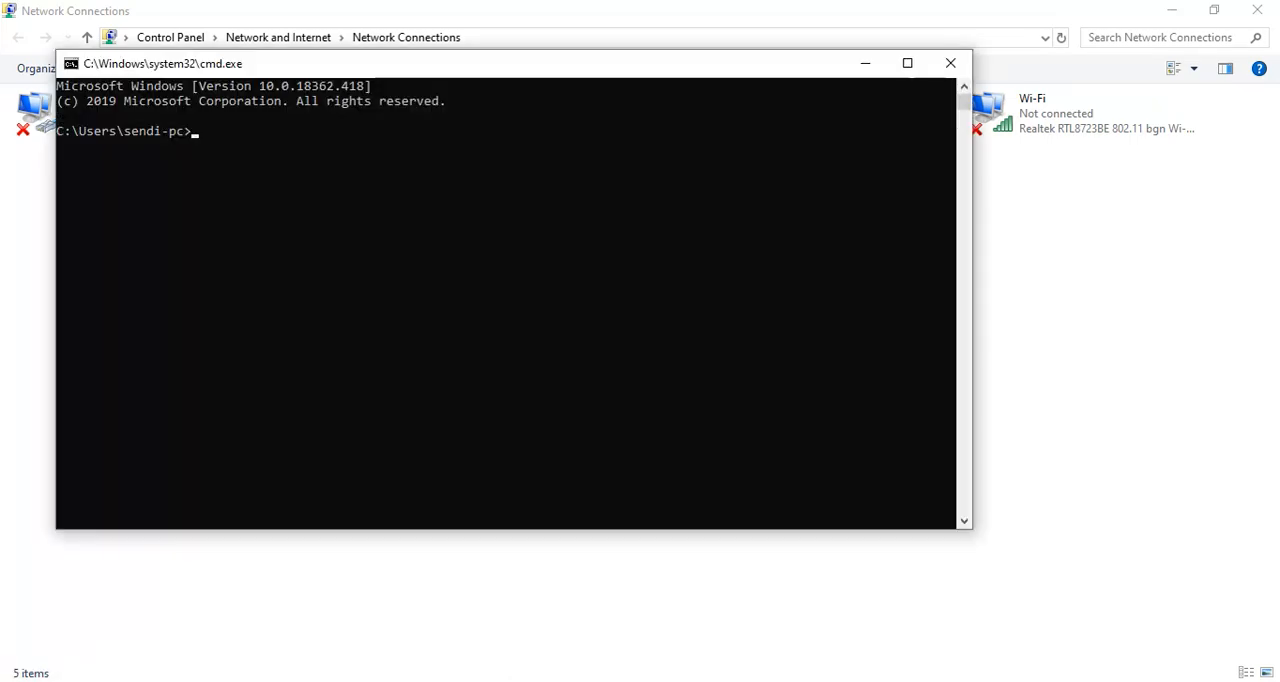
type("ipconfig /all")
key("Return")
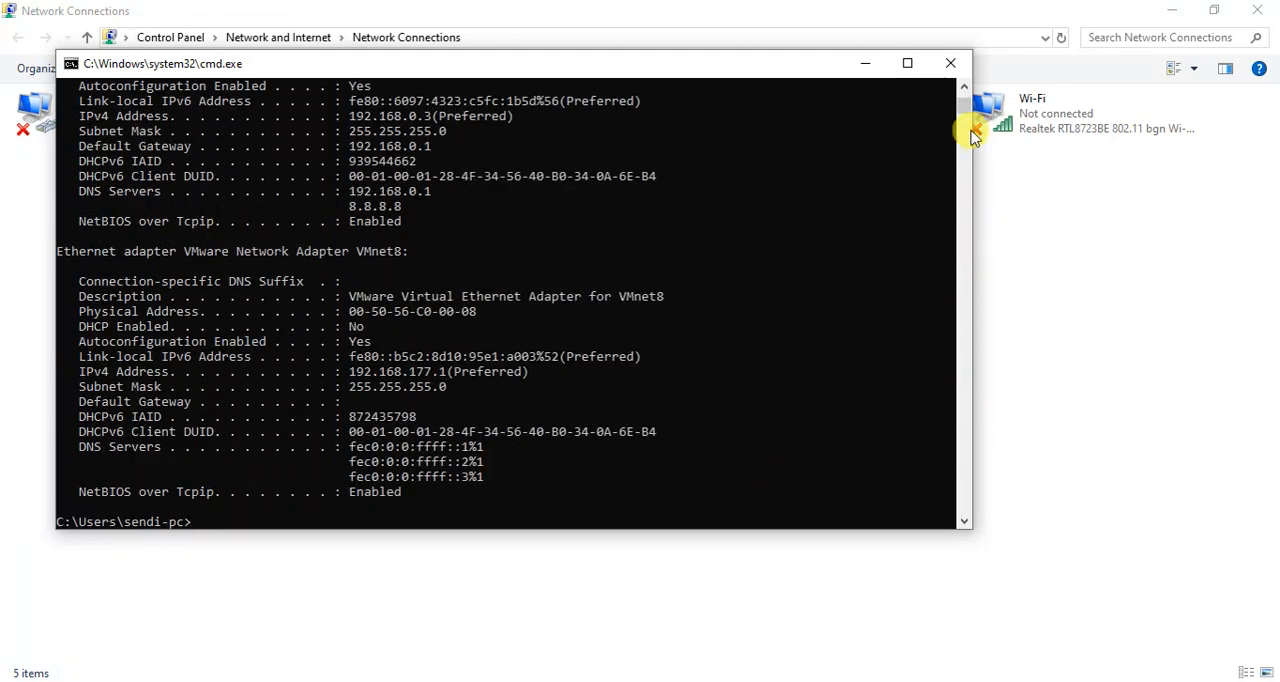
Examine the Ethernet 2 adapter's IPv4 address and default gateways in the output, and put the Command Prompt away.
left_click_drag(966, 108, 968, 110)
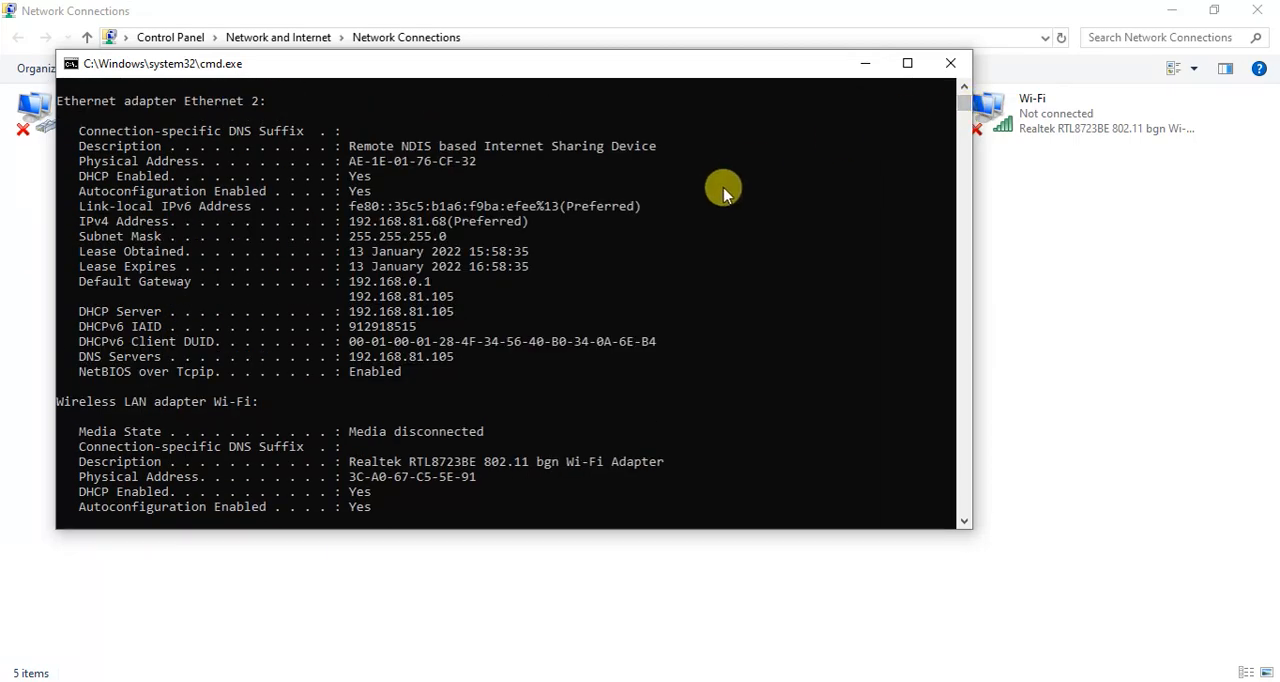
left_click(418, 226)
left_click_drag(418, 226, 462, 300)
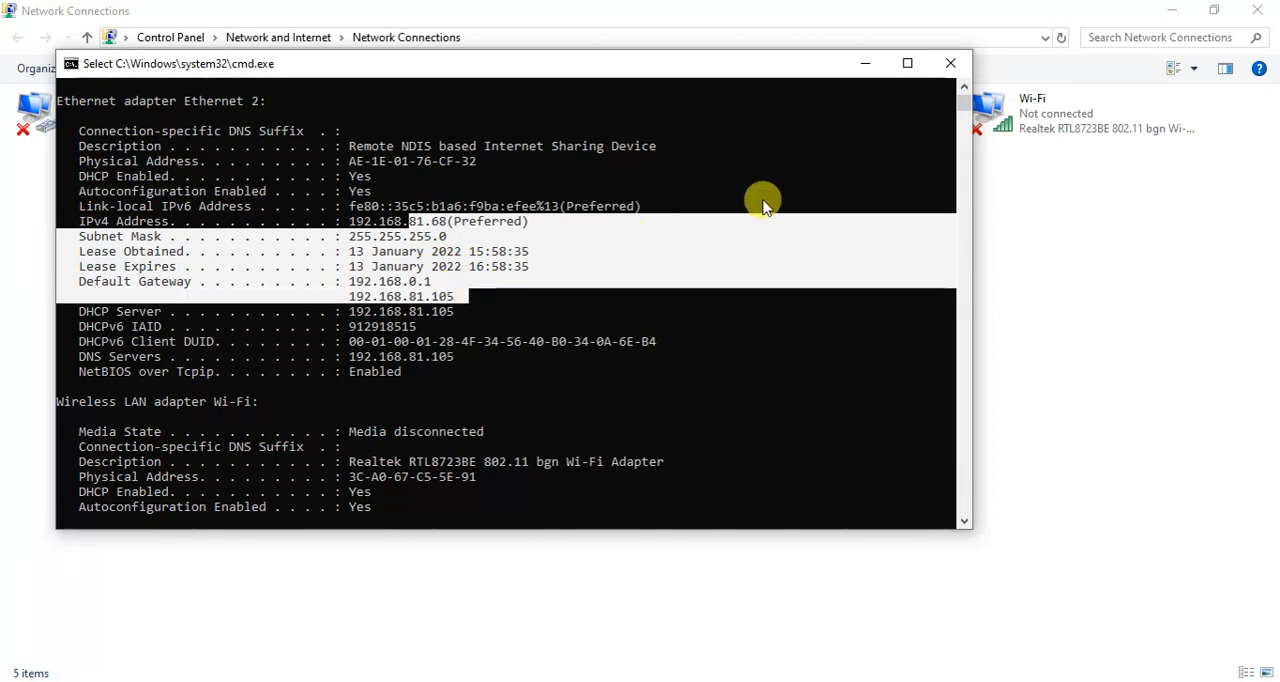
left_click(876, 64)
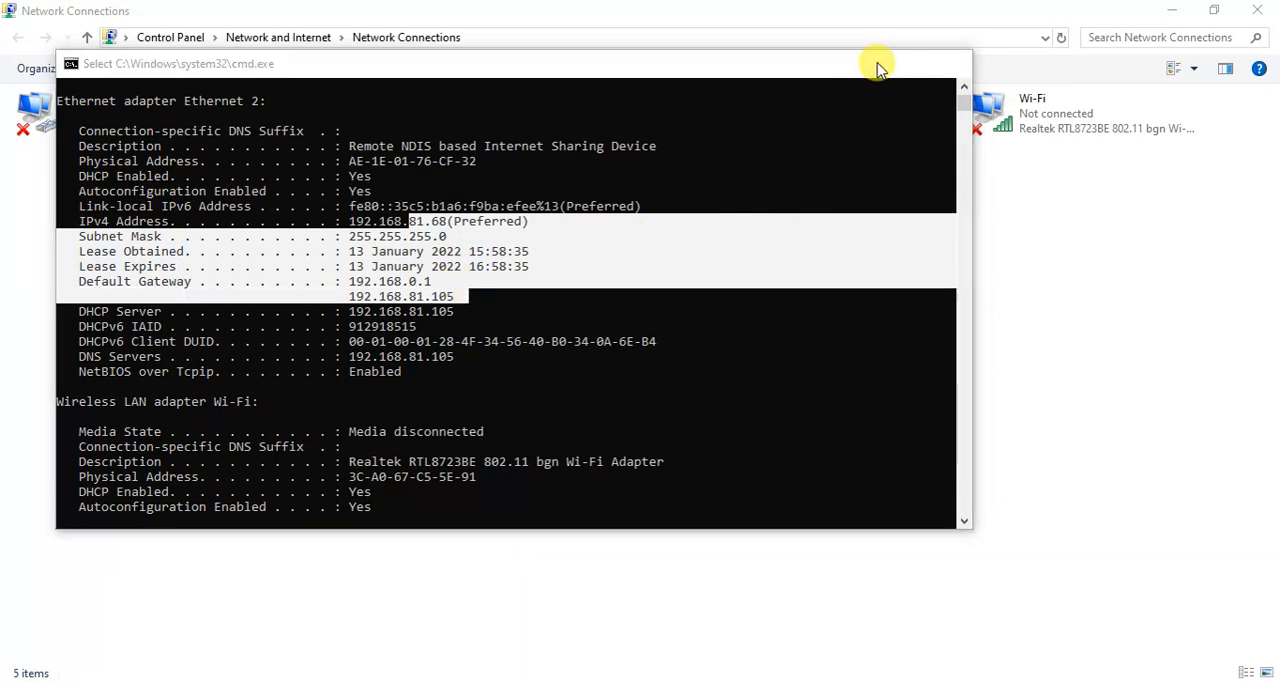
Close the leftover Ethernet 2 status window and return to Network Connections with the Ethernet 2 adapter selected.
left_click(716, 681)
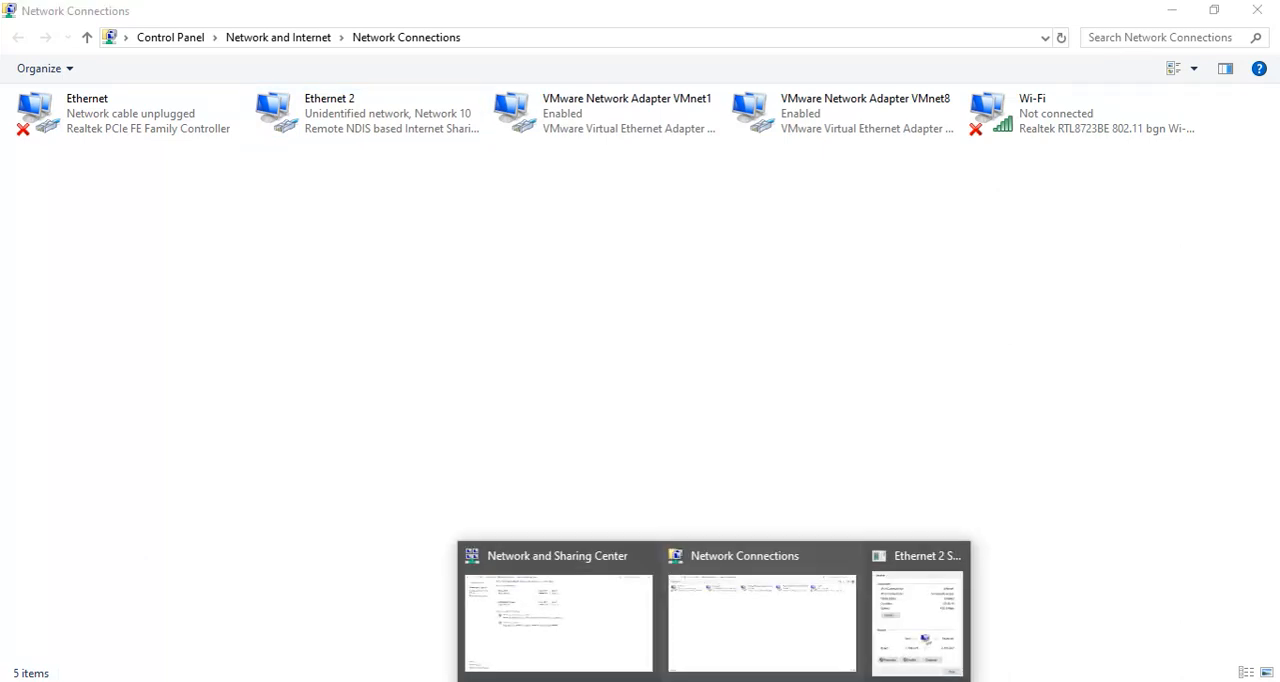
left_click(961, 560)
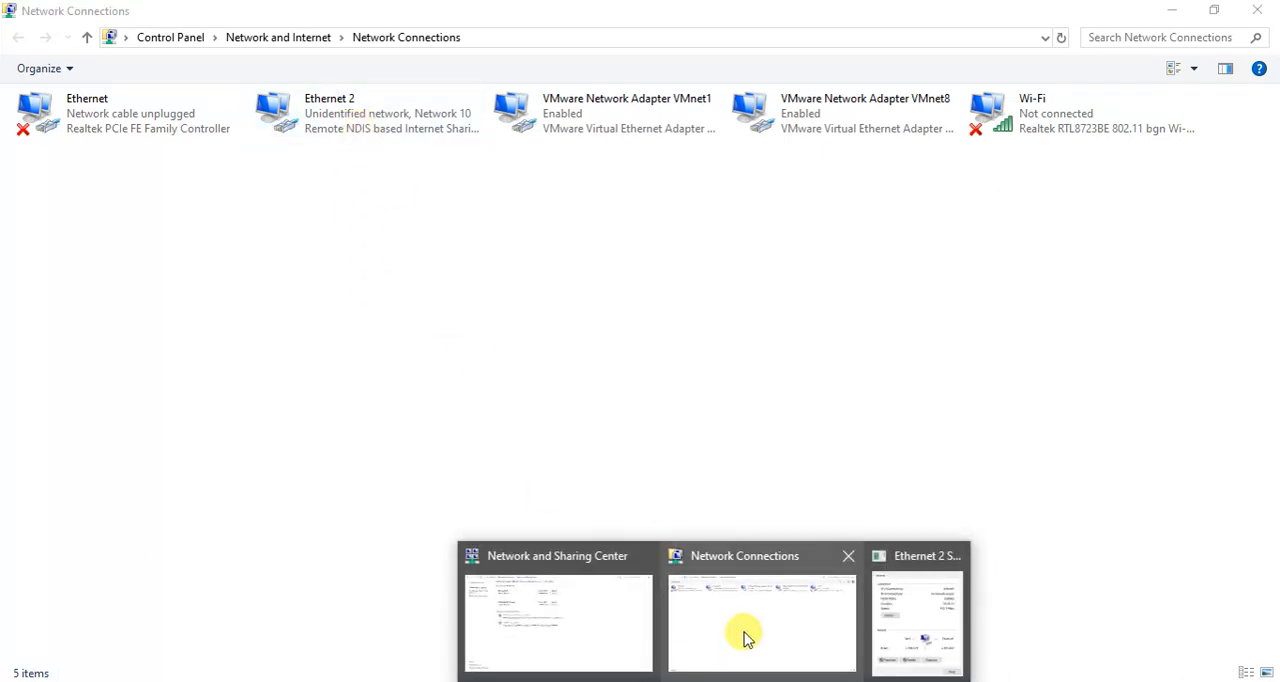
left_click(746, 634)
left_click(436, 100)
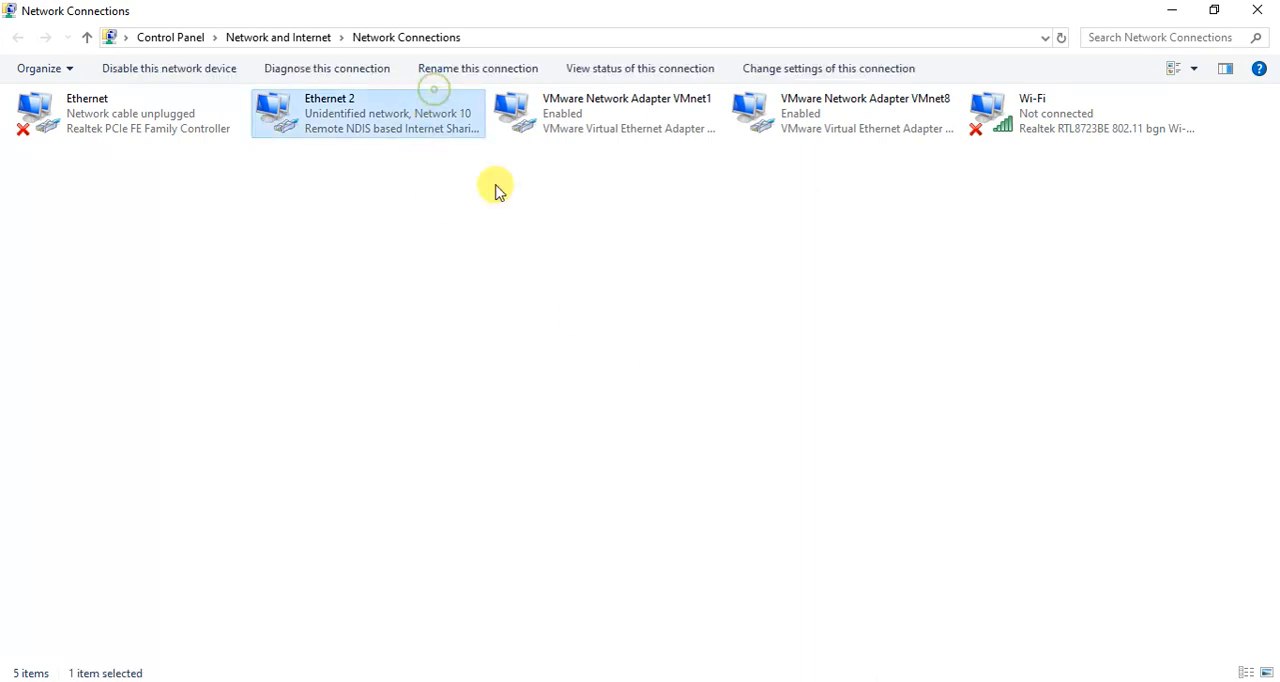
left_click(716, 681)
left_click(857, 627)
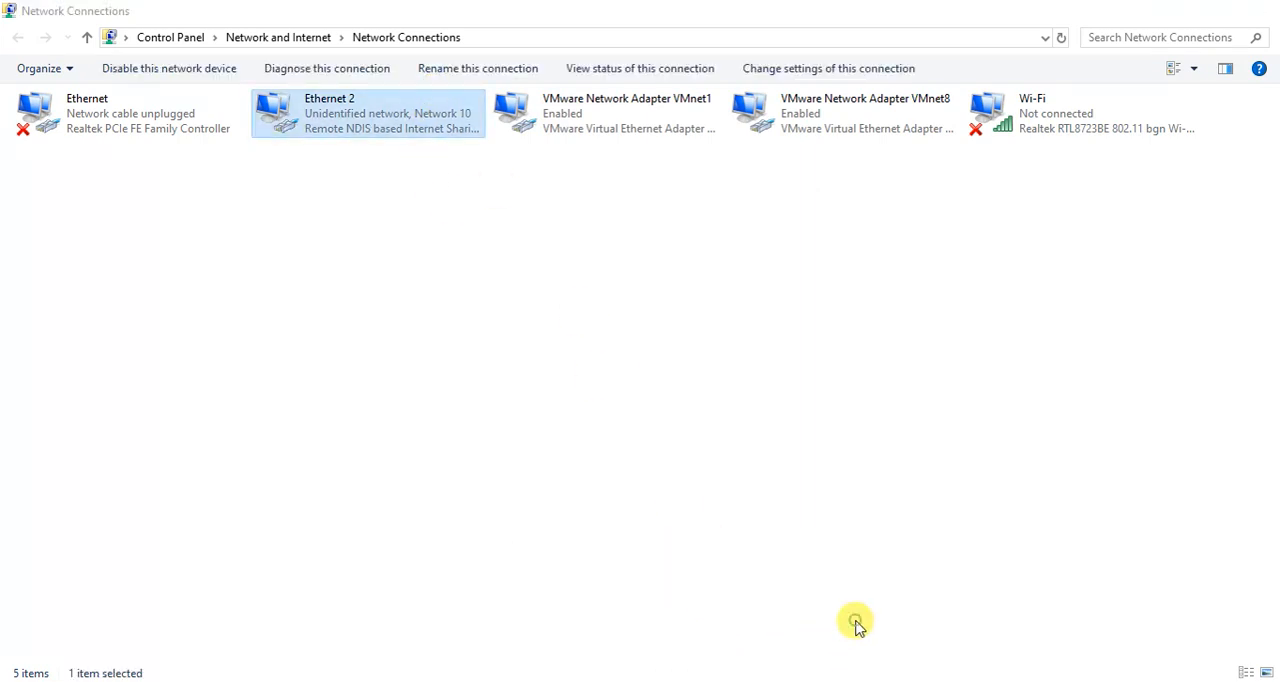
Open the properties of the Ethernet 2 adapter.
right_click(432, 112)
left_click(500, 289)
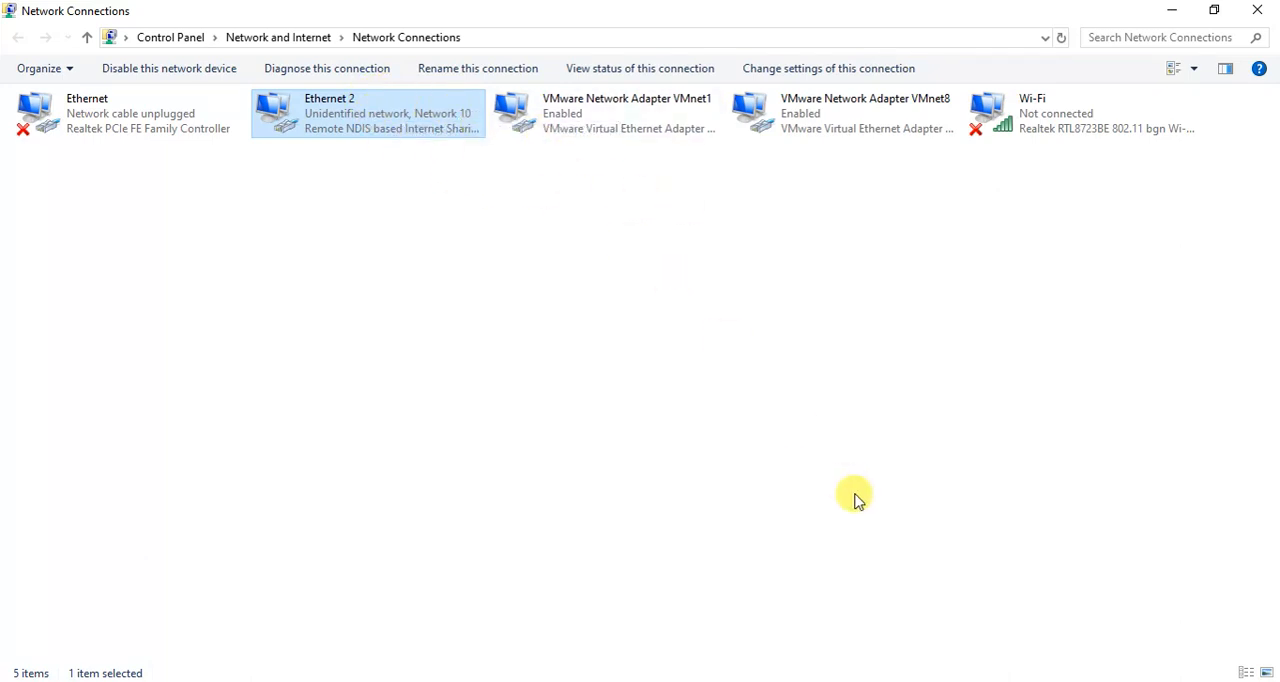
left_click(715, 681)
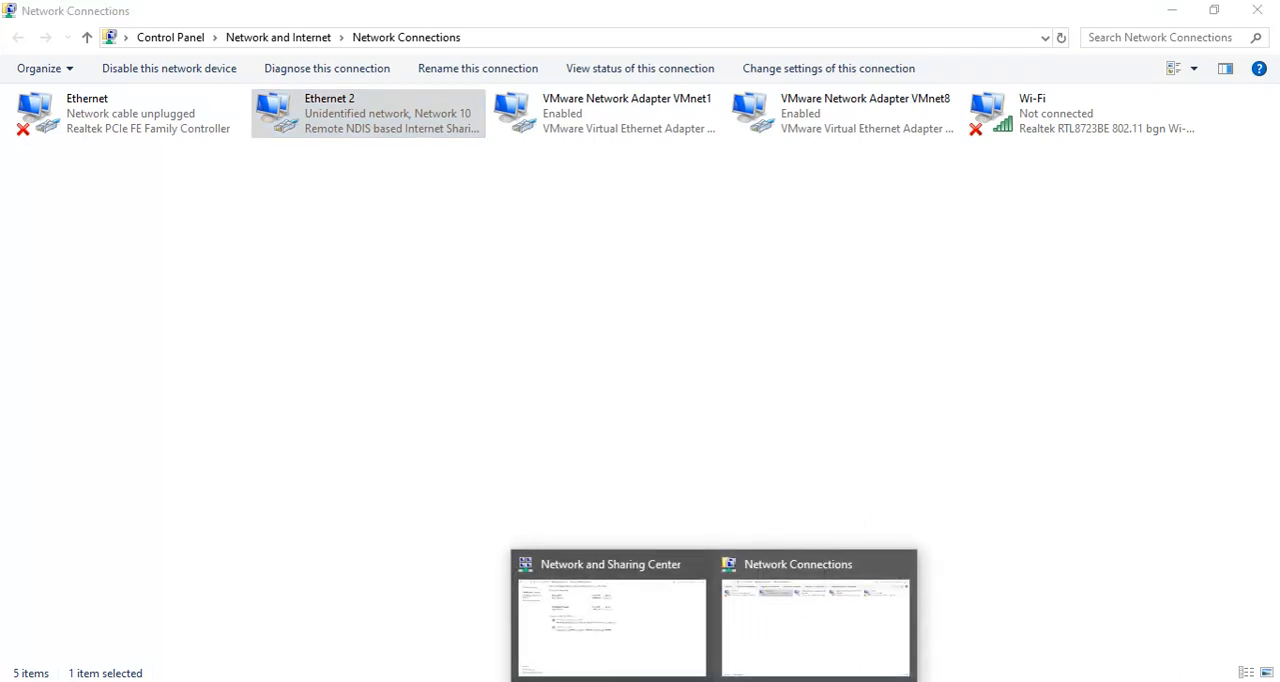
left_click(805, 652)
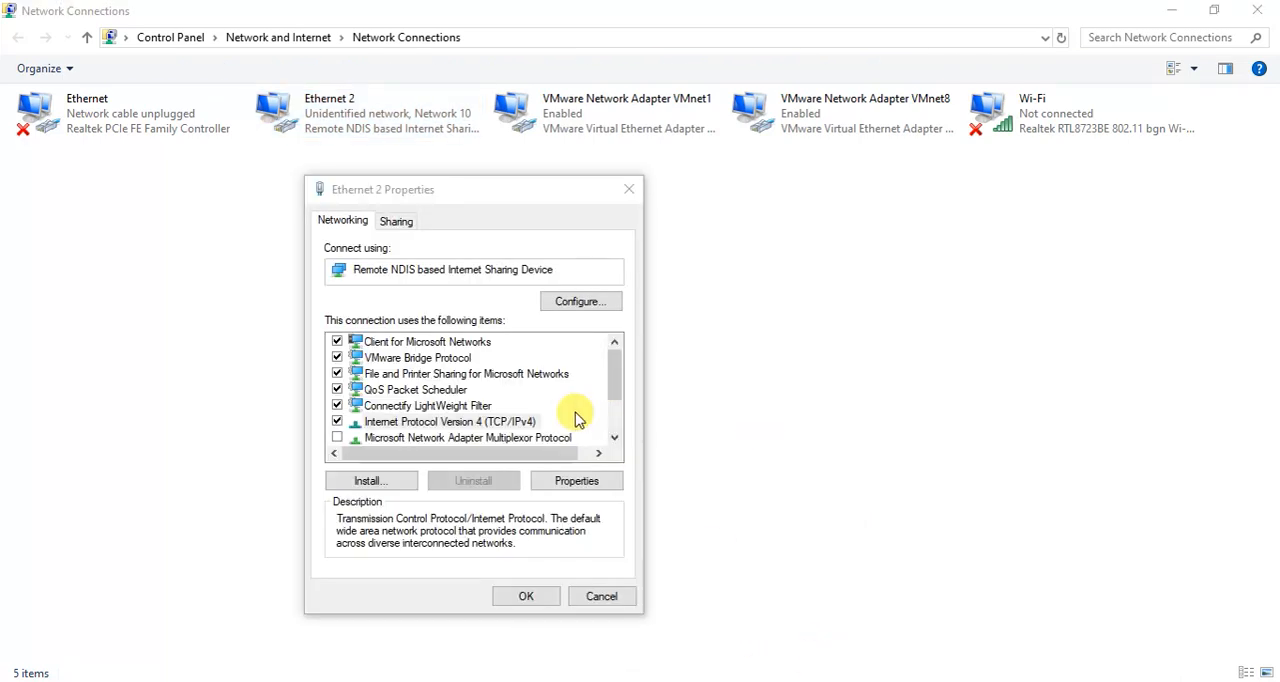
Disable Internet Protocol Version 4 (TCP/IPv4) on the Ethernet 2 adapter and confirm the properties.
left_click(424, 424)
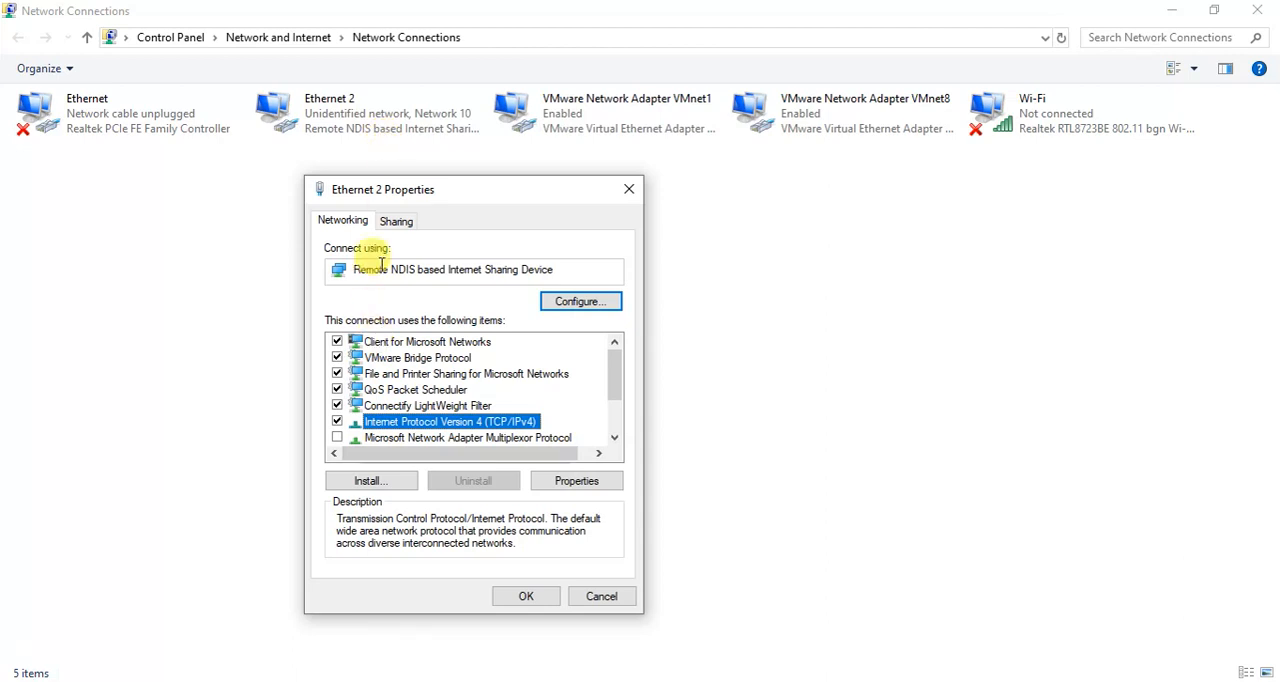
mouse_move(357, 273)
left_click_drag(357, 272, 563, 287)
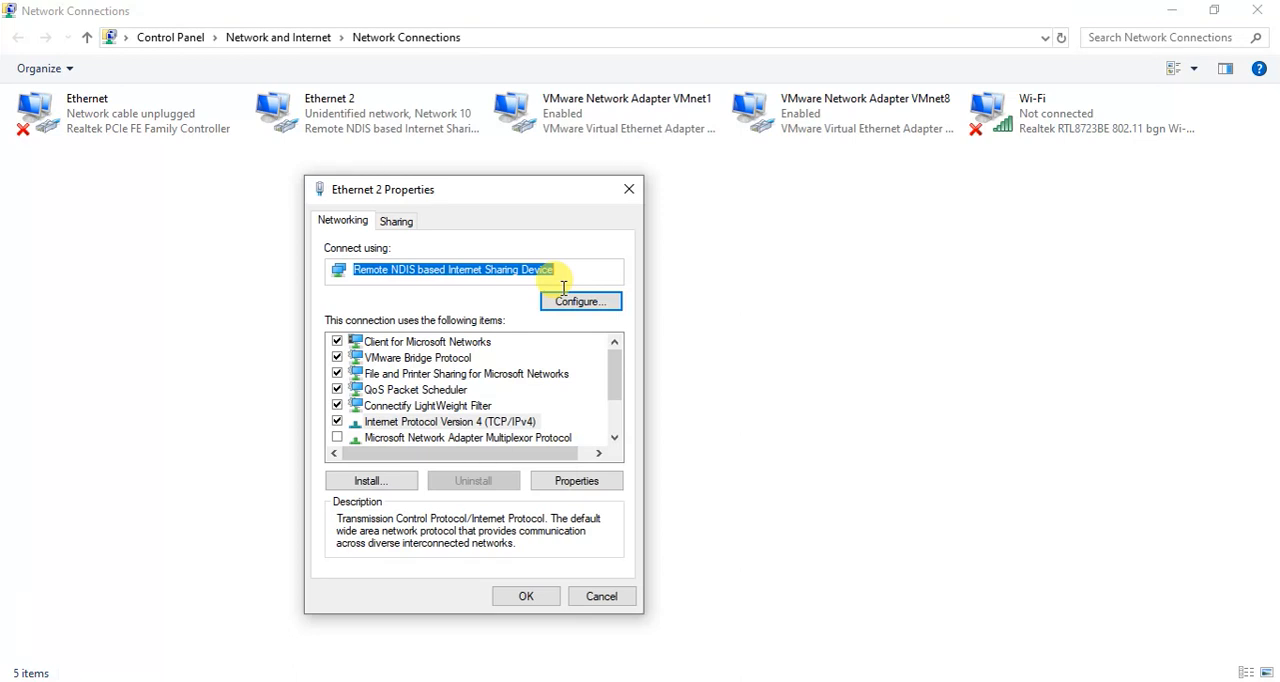
left_click(563, 271)
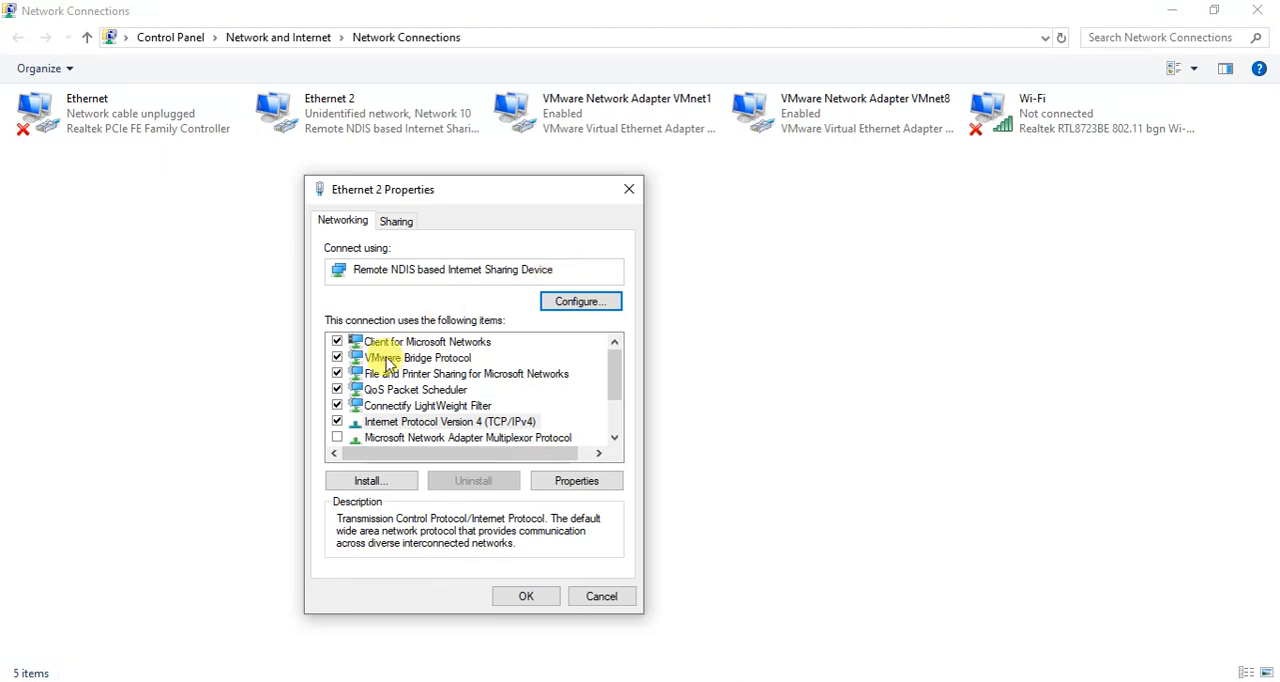
left_click(338, 421)
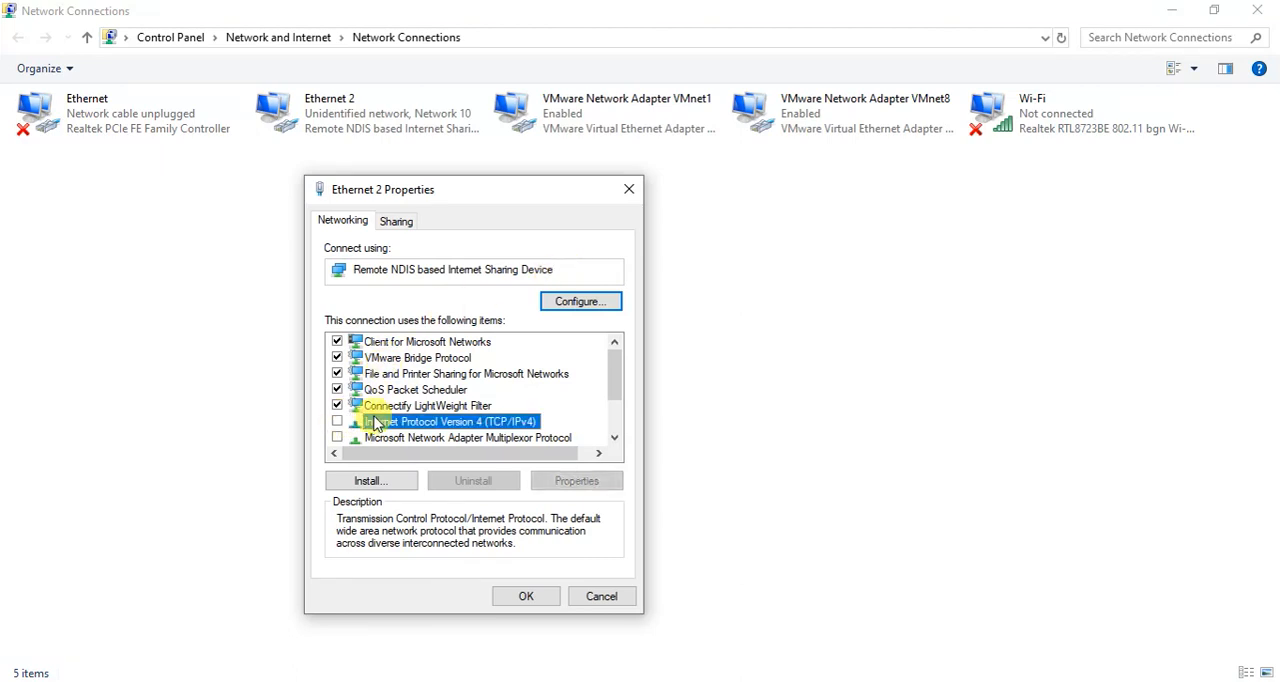
left_click(523, 595)
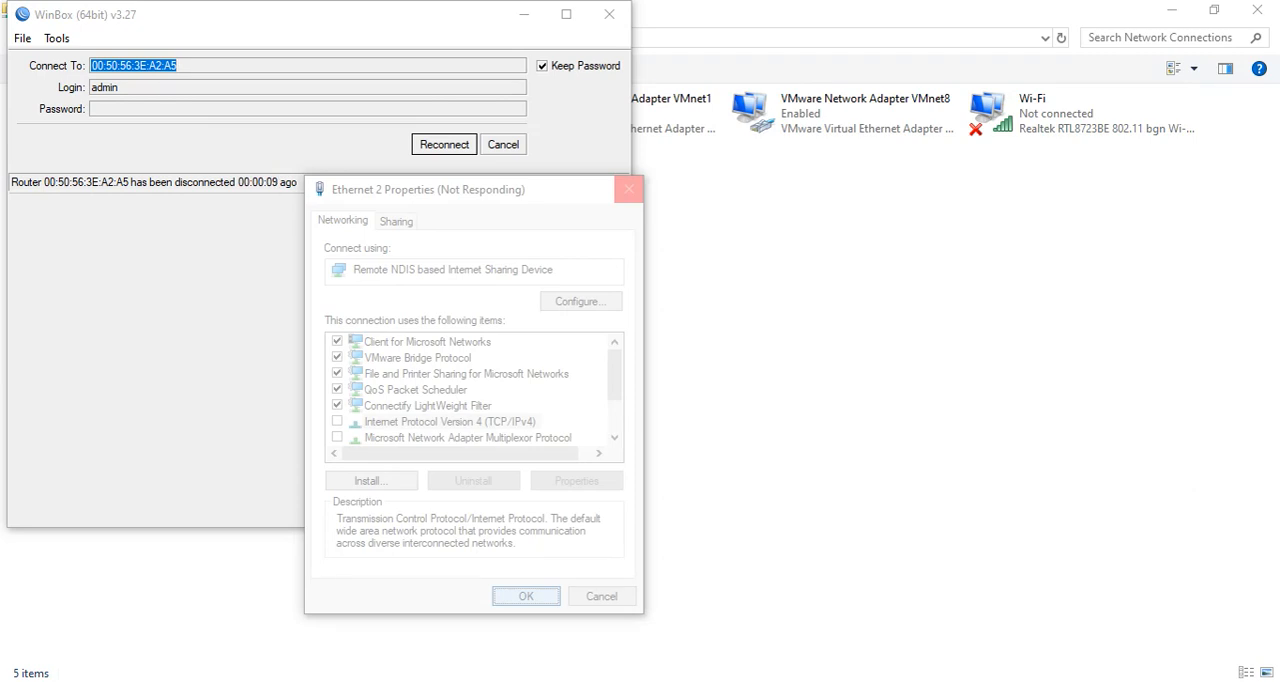
Close the disconnected WinBox window and show the Windows network status list.
left_click(610, 16)
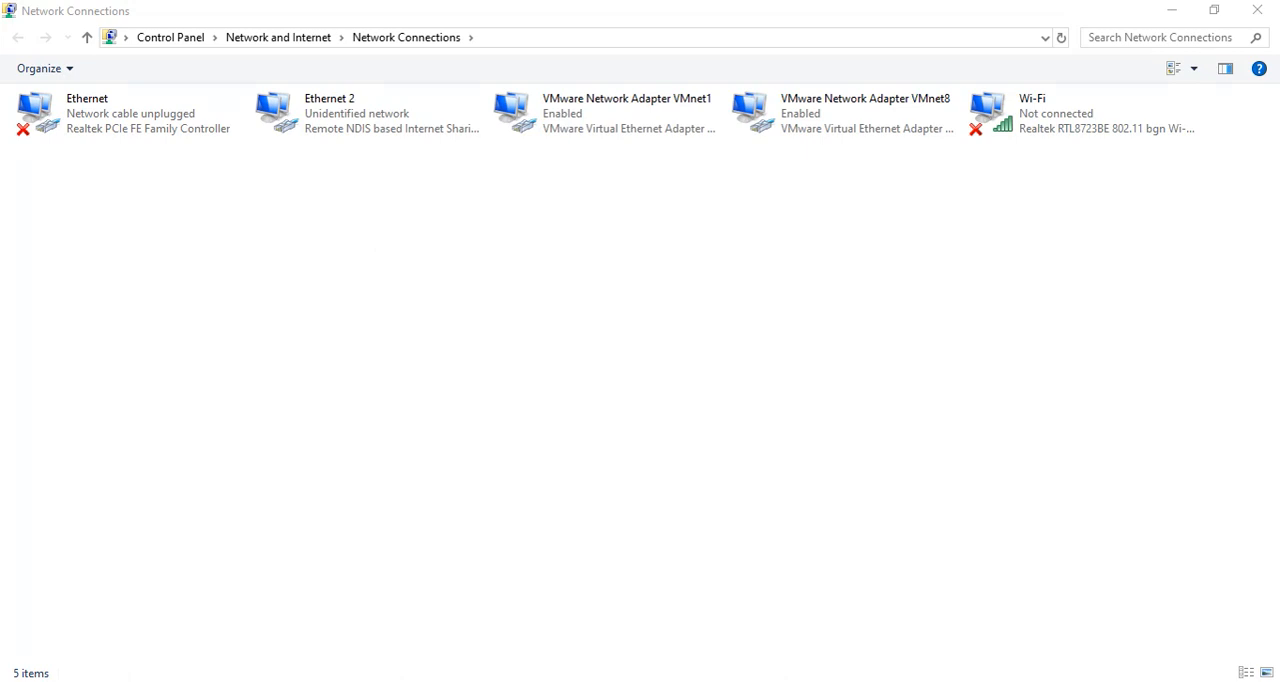
left_click(1135, 681)
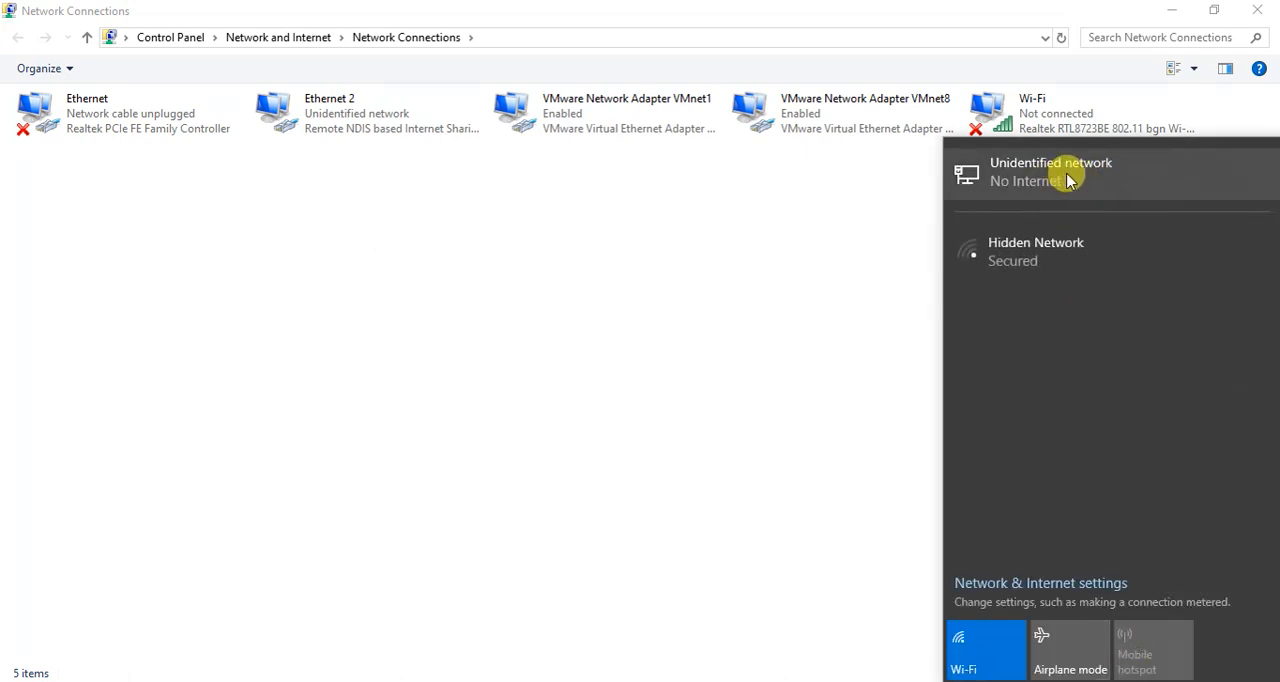
Dismiss the network status list and open the properties of the VMware Network Adapter VMnet1.
left_click(860, 327)
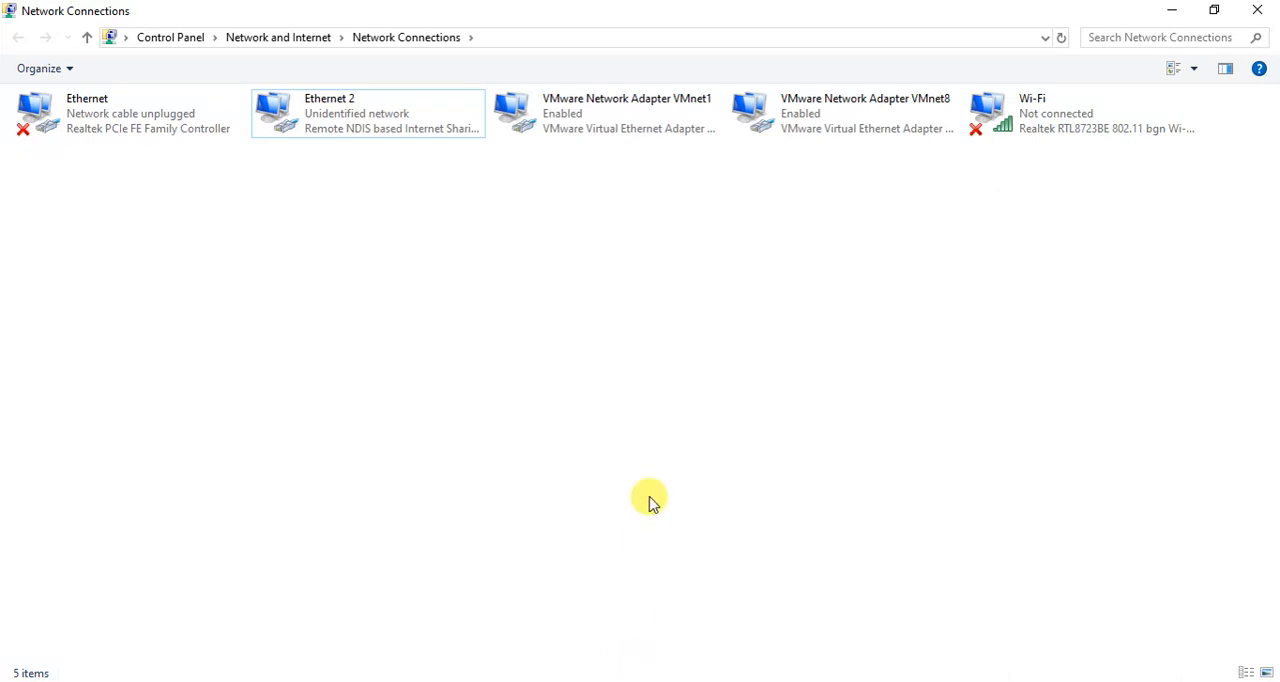
right_click(623, 111)
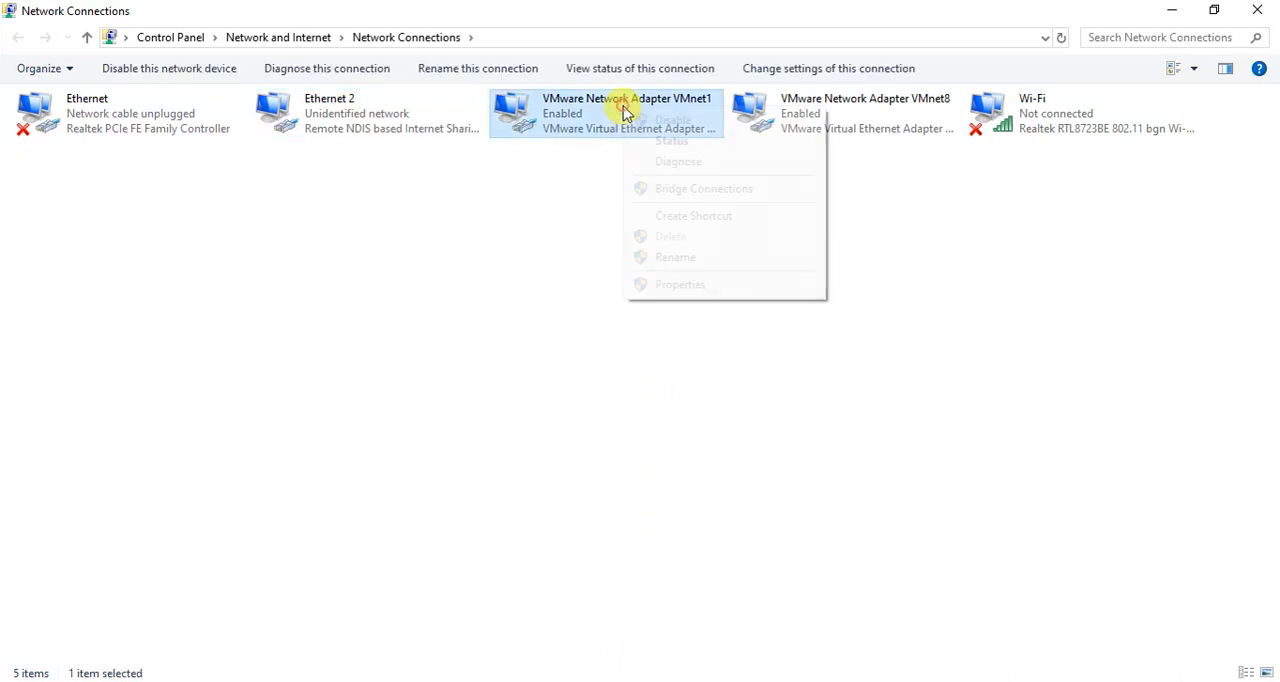
left_click(683, 285)
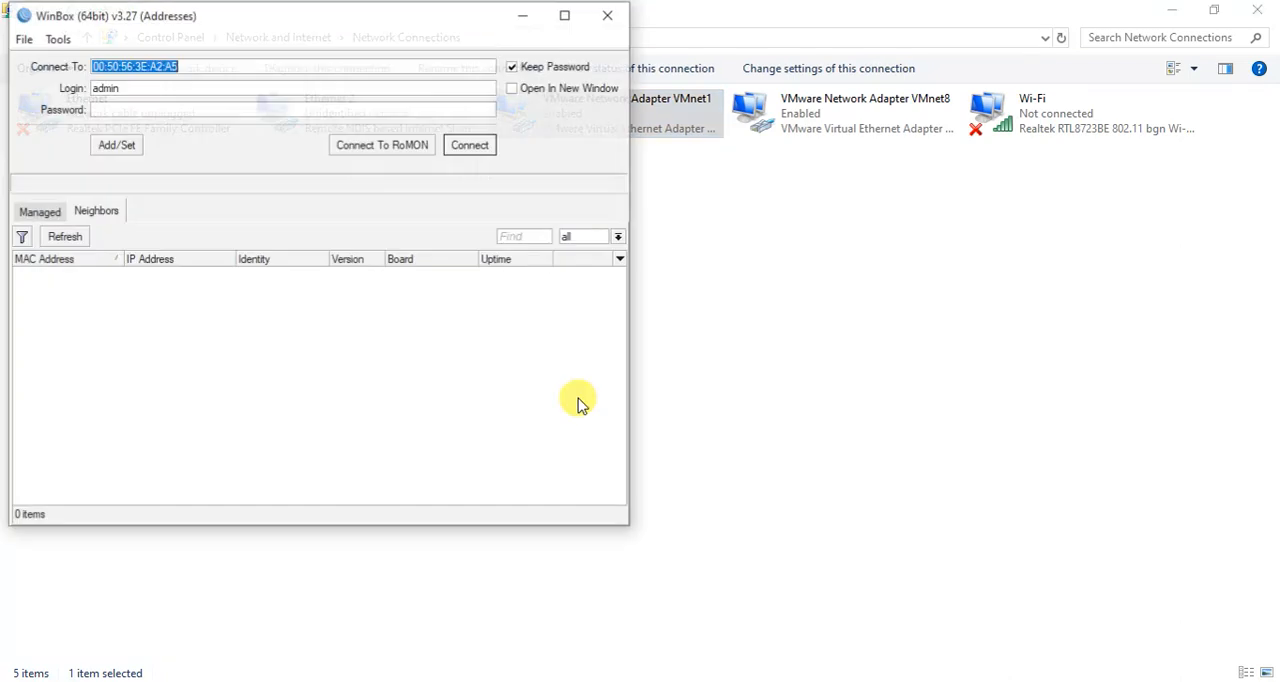
Connect WinBox to the MikroTik x86 router discovered among the neighbors, logging in as admin.
left_click(93, 278)
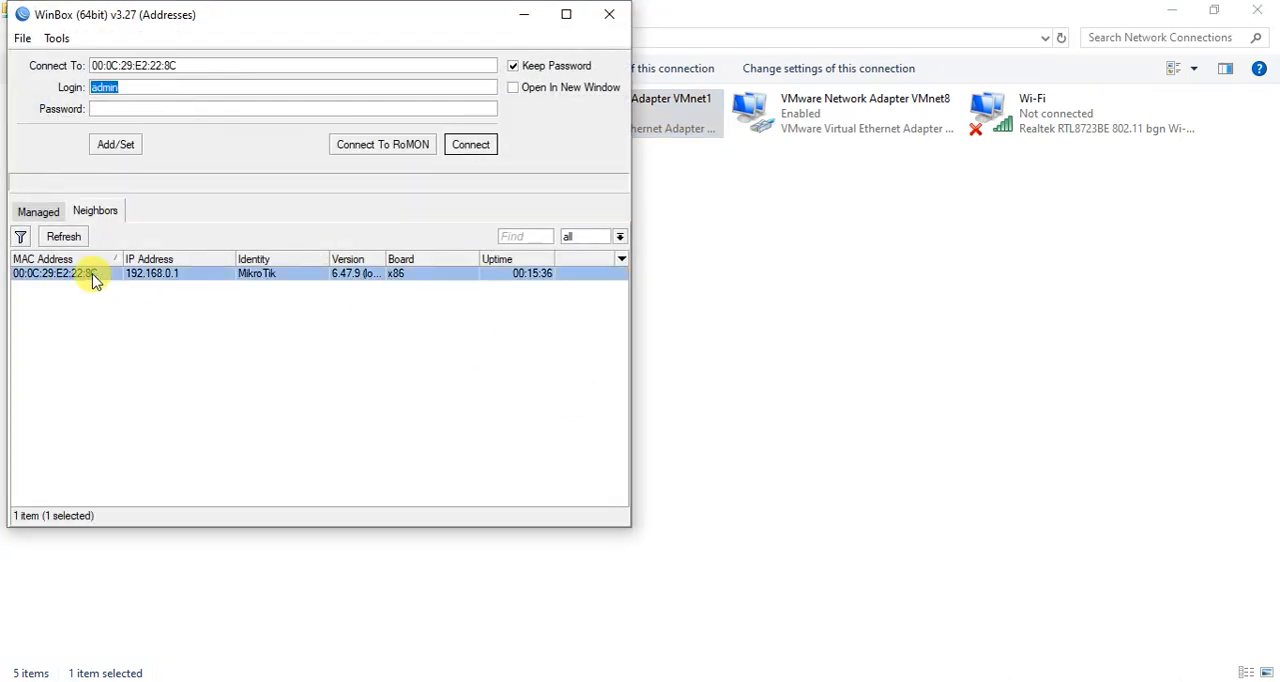
left_click(468, 147)
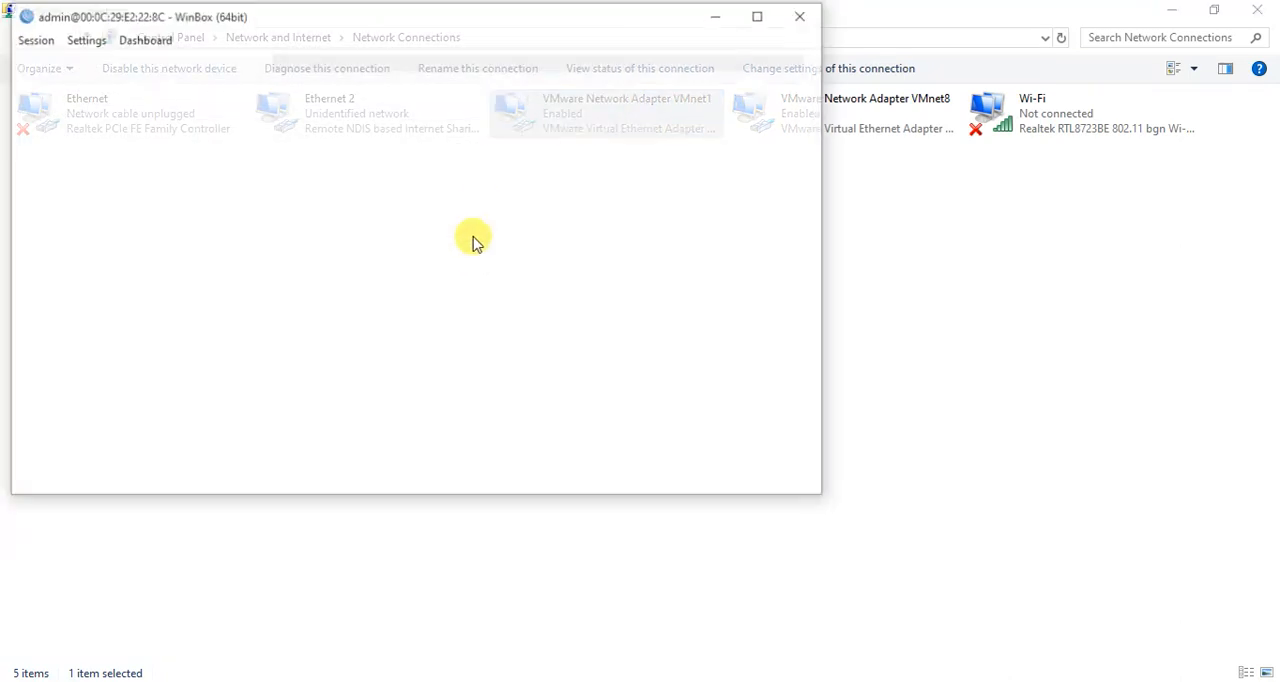
Check the LAN interface's entry in the router's IP address list and minimize WinBox to return to Network Connections.
left_click(115, 220)
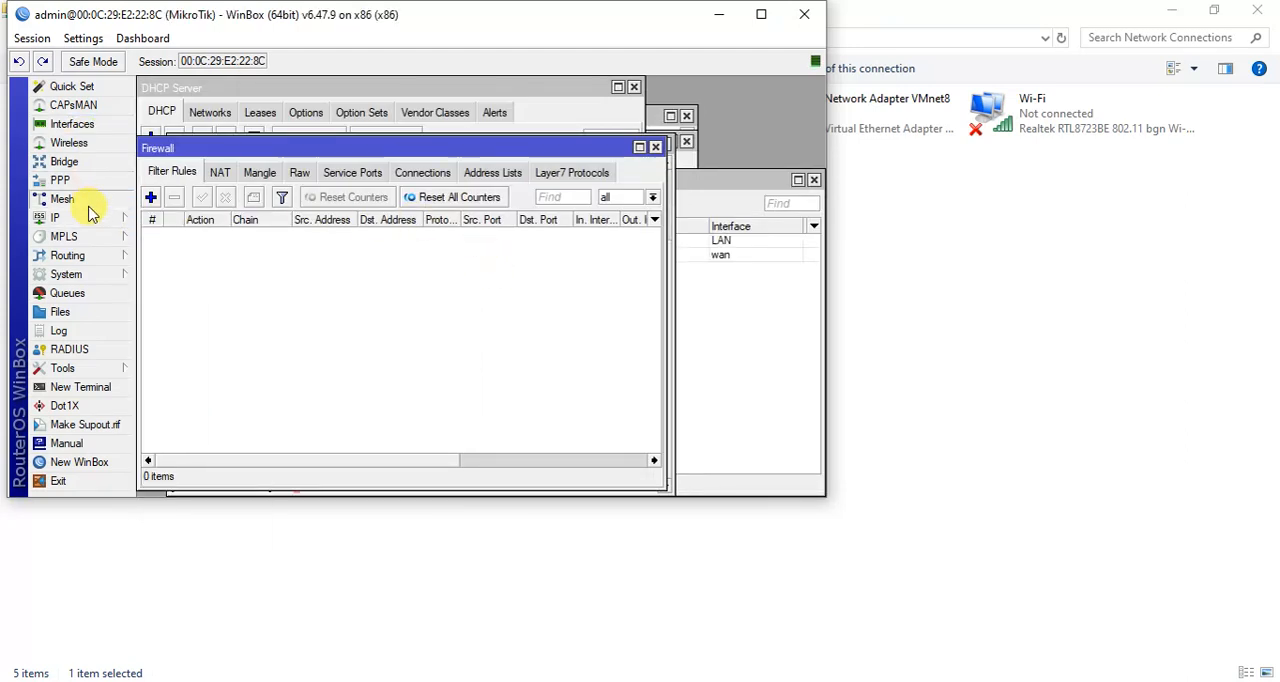
left_click(92, 217)
left_click(171, 258)
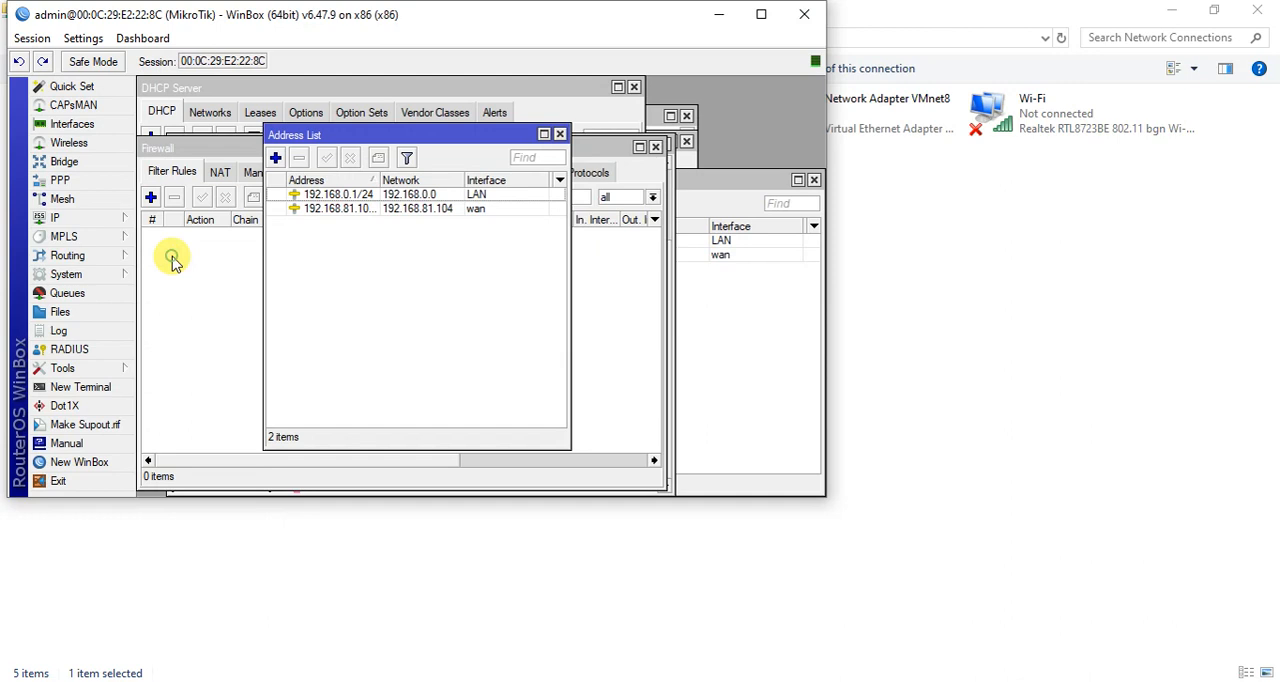
left_click(330, 194)
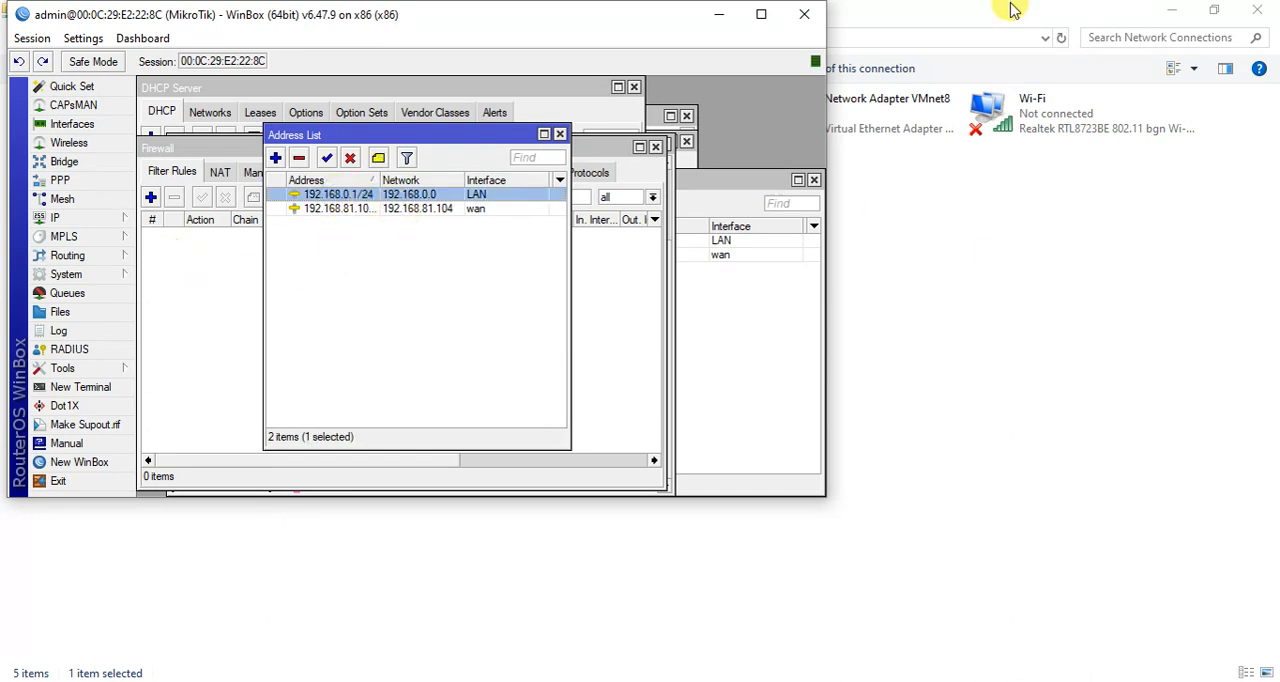
left_click(719, 14)
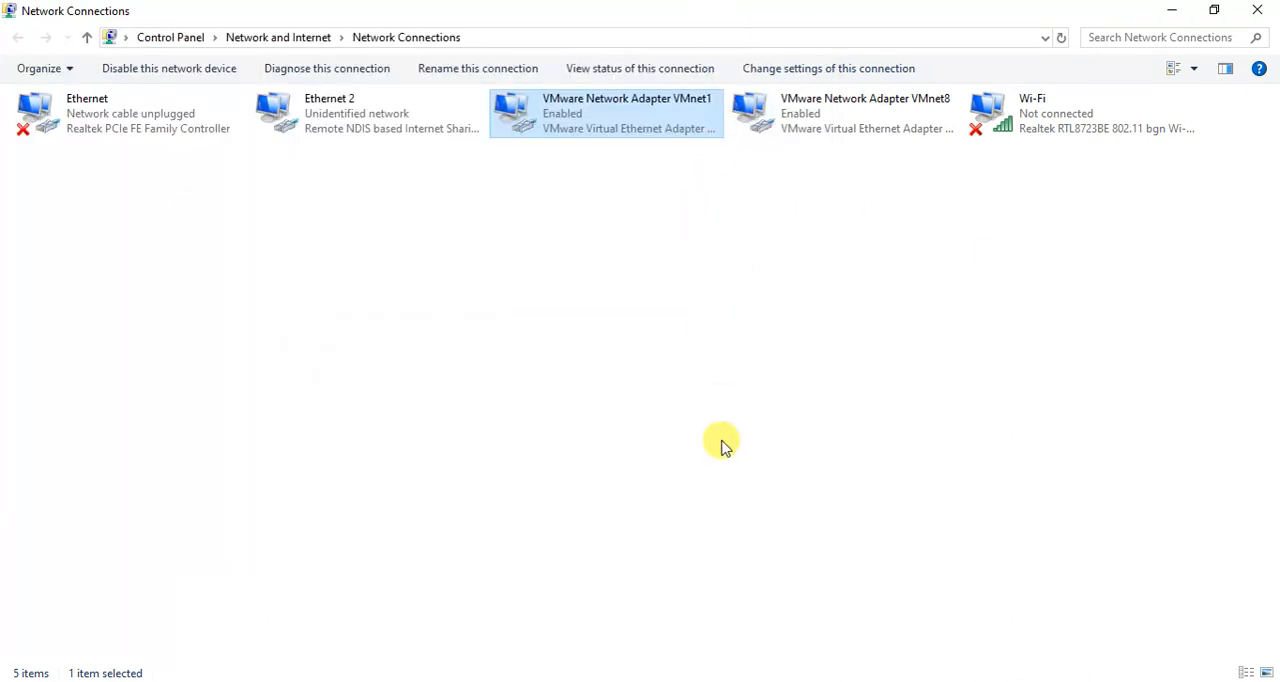
left_click(798, 601)
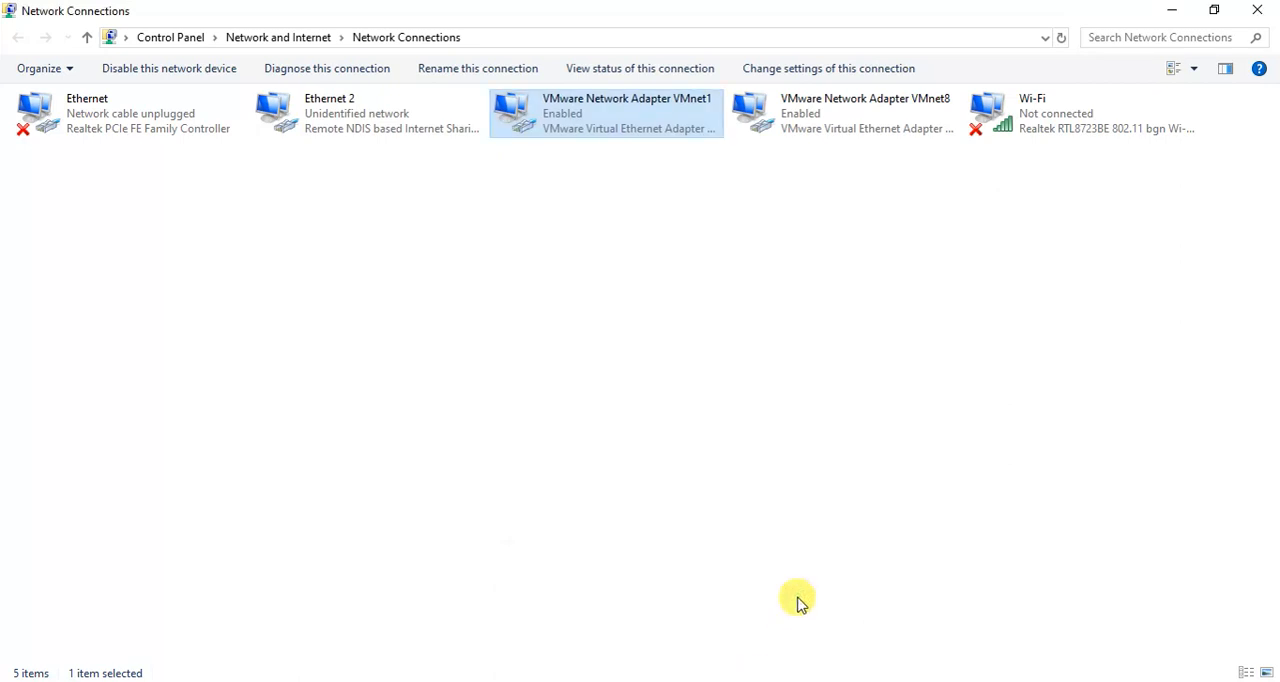
left_click(862, 681)
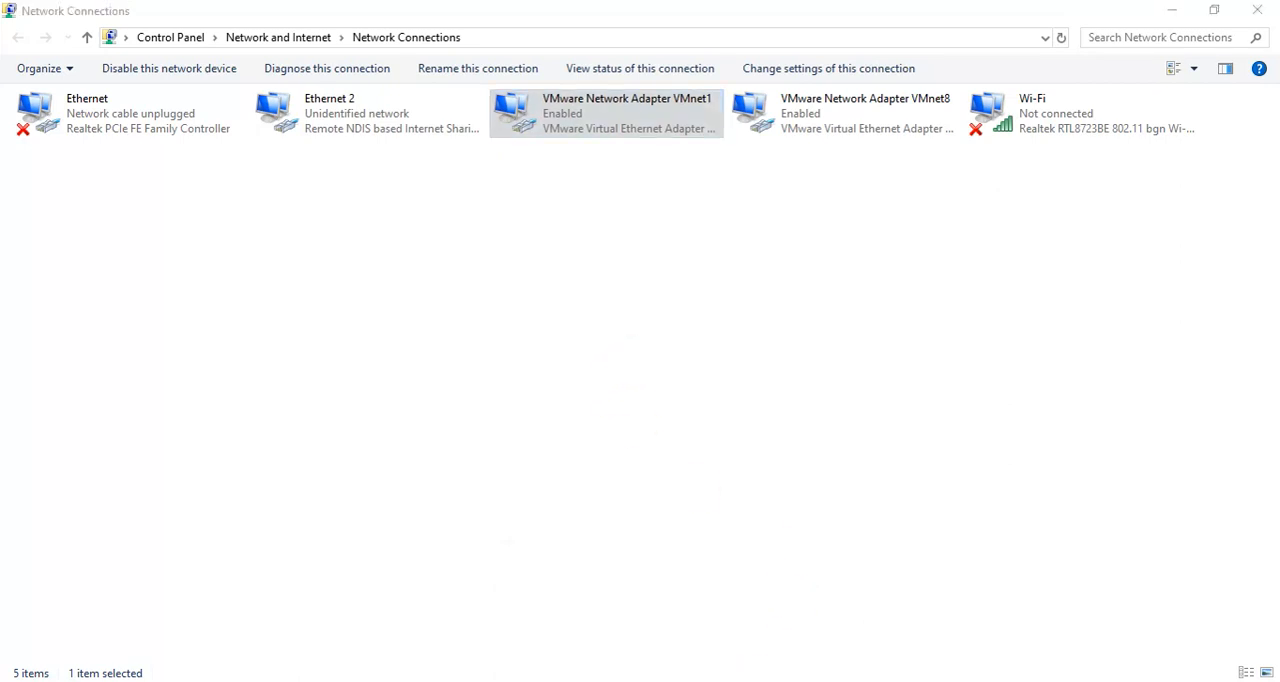
Open the Internet Protocol Version 4 (TCP/IPv4) properties of the VMware Network Adapter VMnet1 and check its static IP address.
right_click(608, 124)
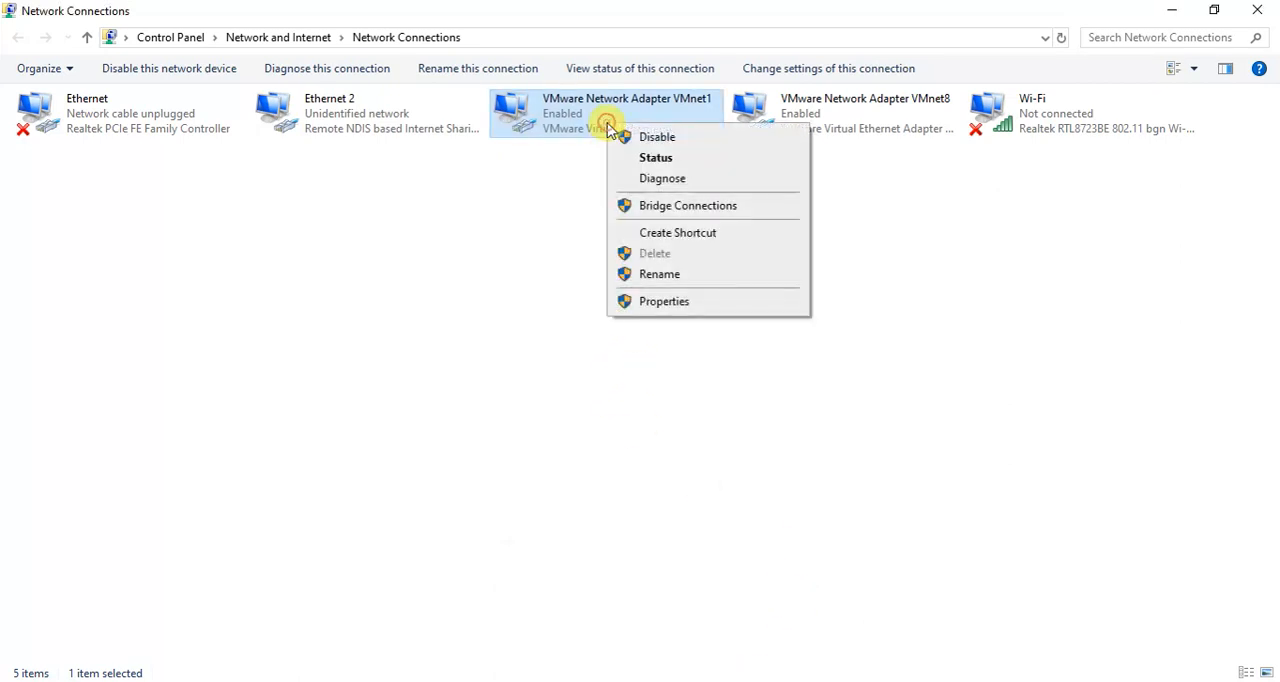
left_click(648, 306)
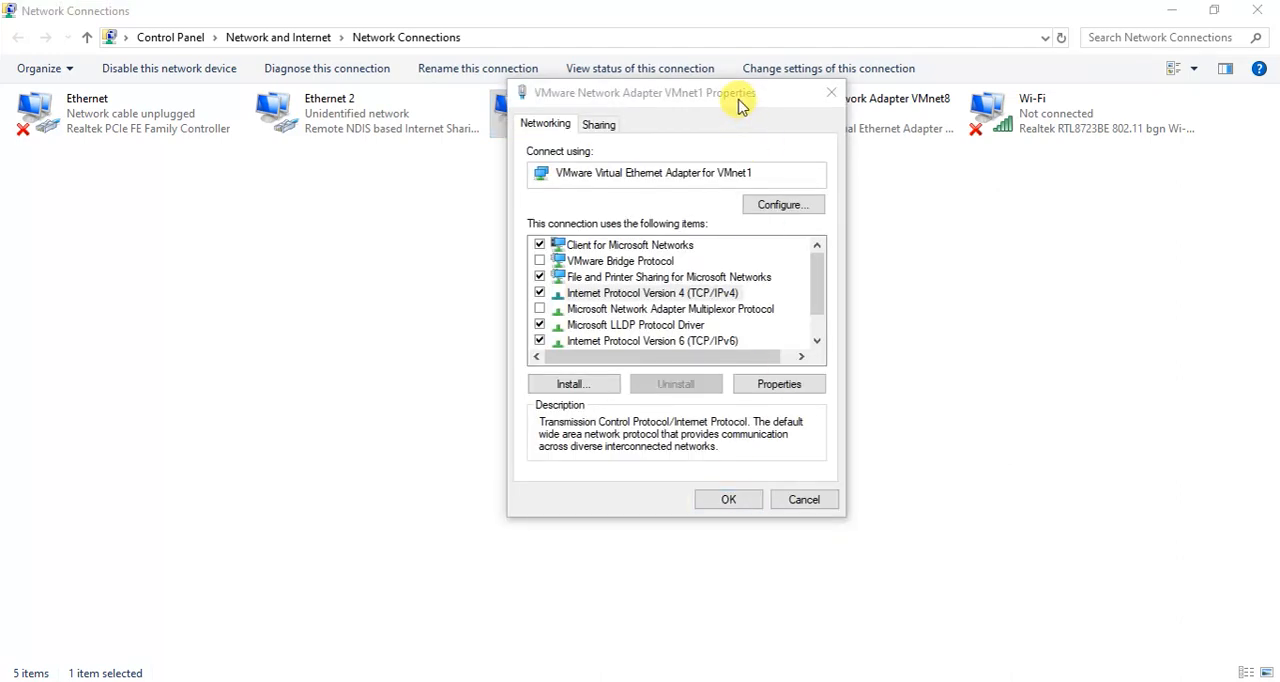
left_click_drag(740, 105, 689, 163)
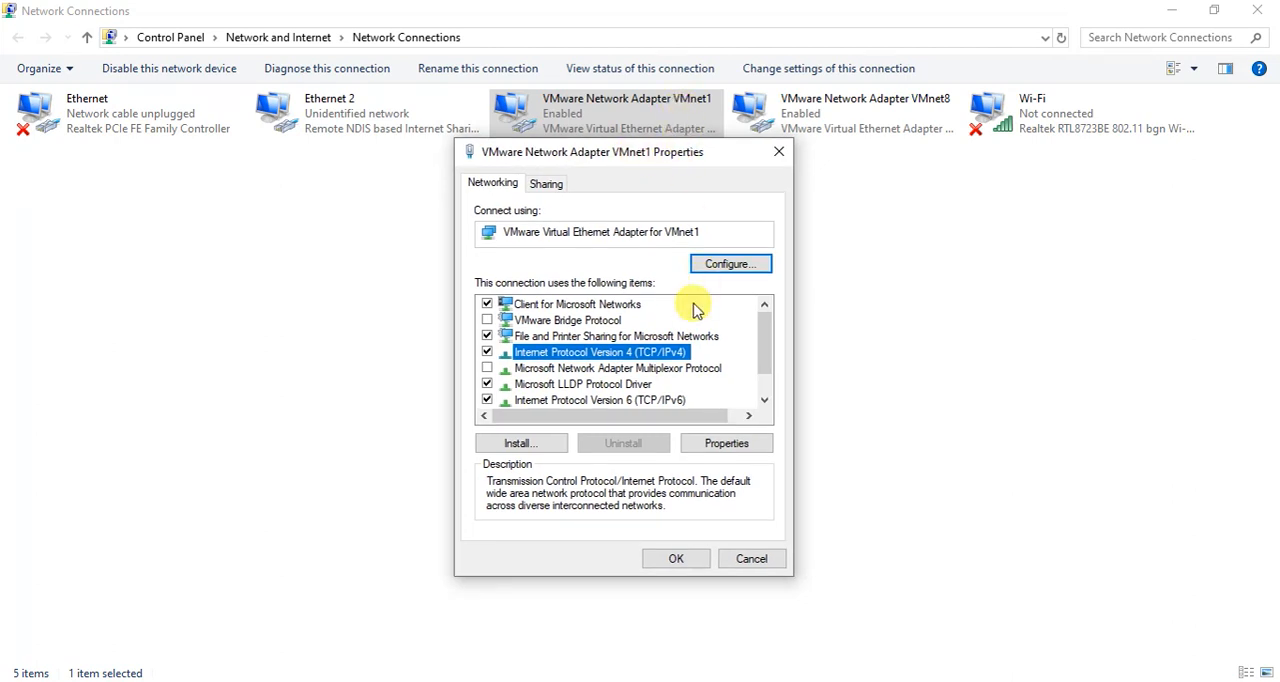
left_click(716, 450)
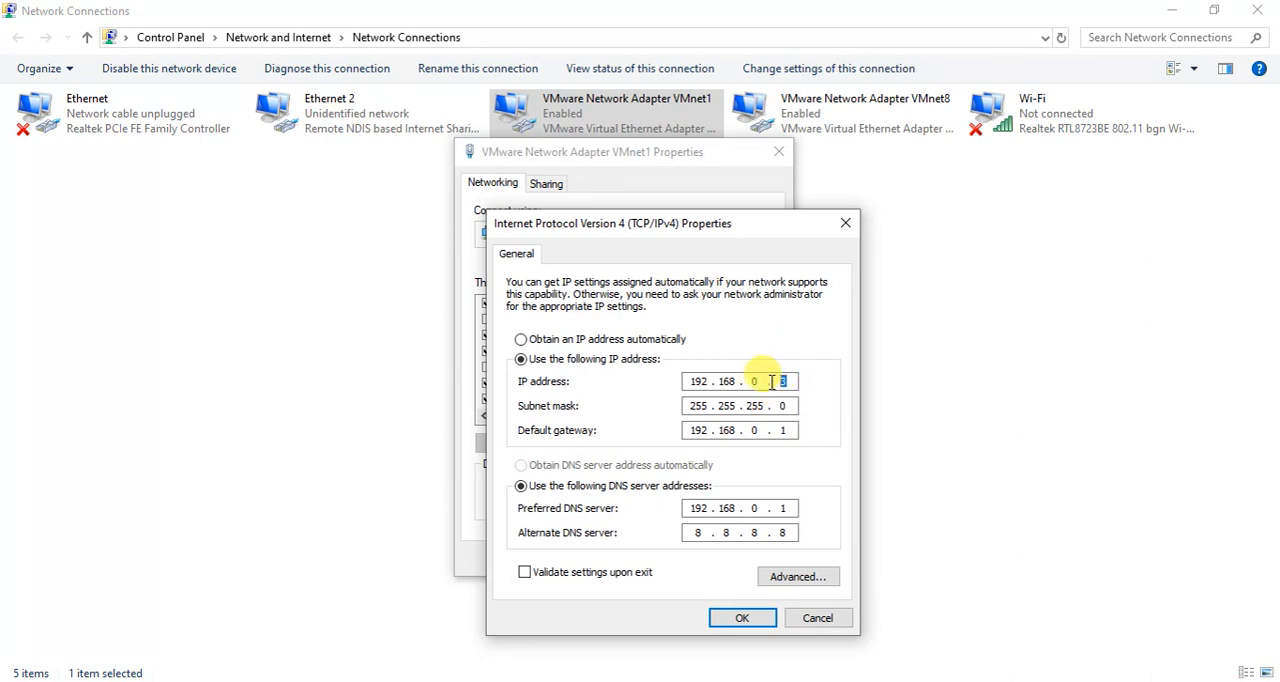
left_click_drag(690, 384, 764, 384)
left_click(742, 383)
left_click_drag(695, 381, 774, 381)
left_click(787, 385)
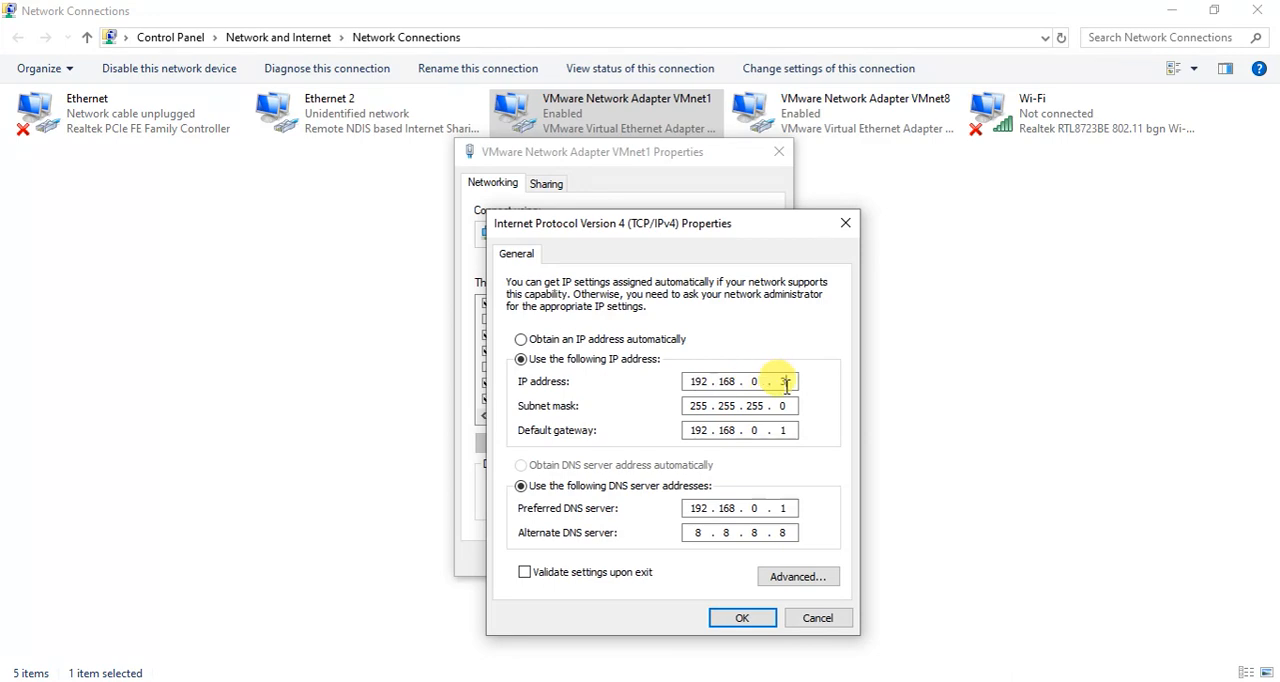
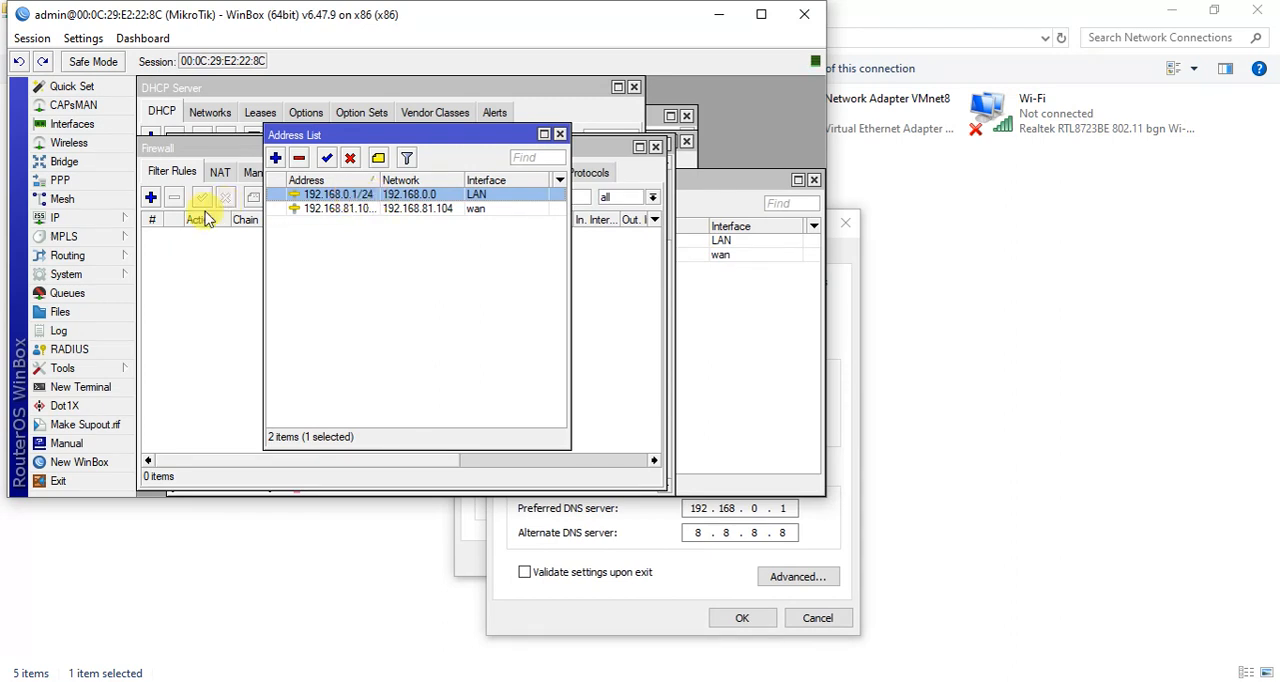
Check the address range of dhcp_pool0 in the router's IP pool list and close the list.
left_click(105, 218)
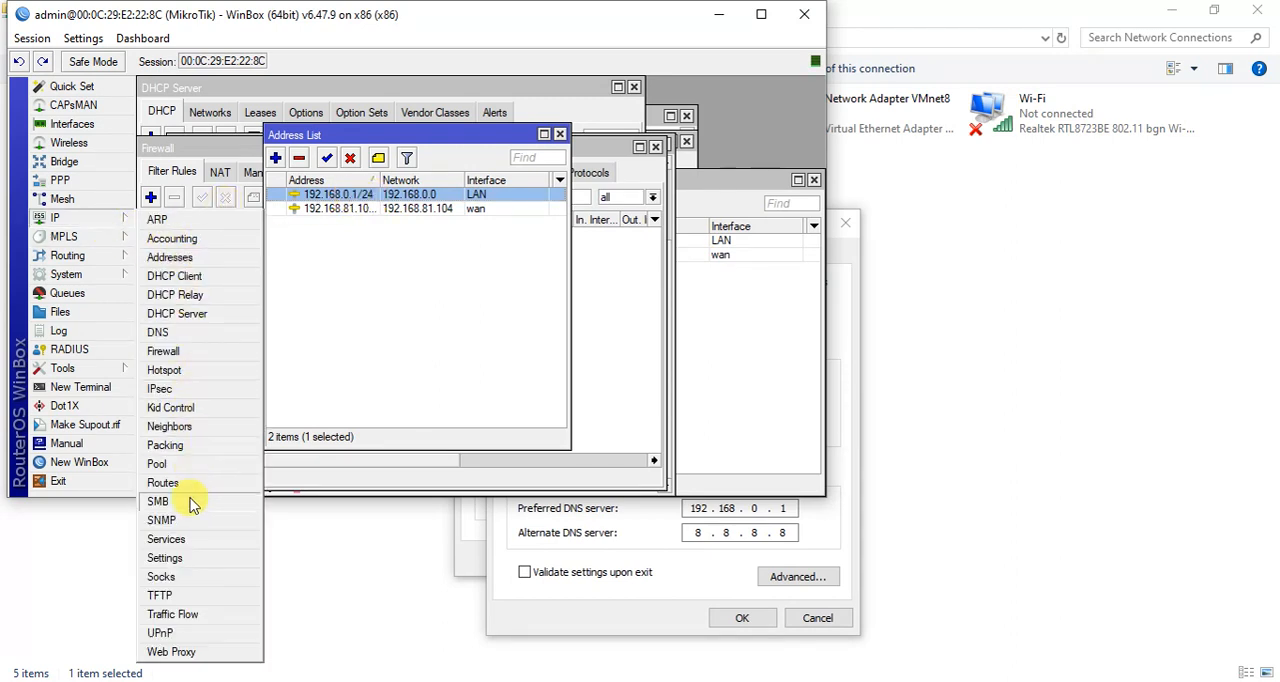
left_click(180, 466)
left_click(366, 240)
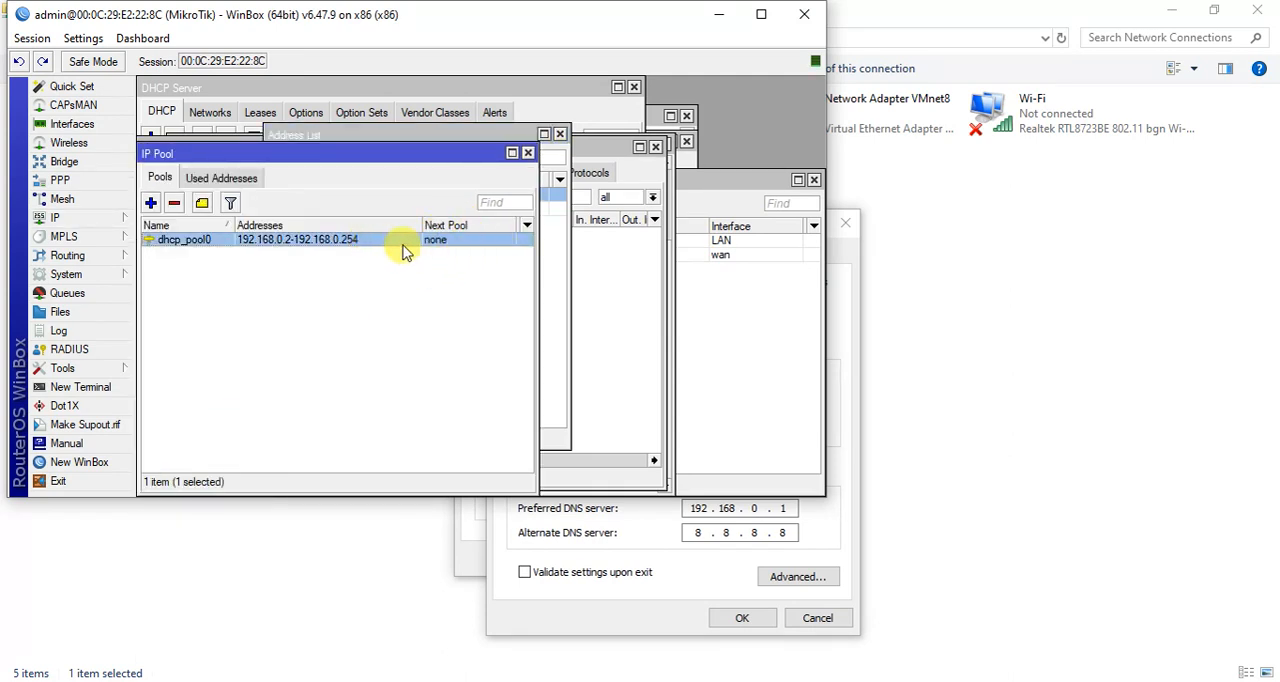
left_click(527, 153)
Return to the VMnet1 adapter's IPv4 properties, accept them and close the adapter's properties.
left_click(849, 354)
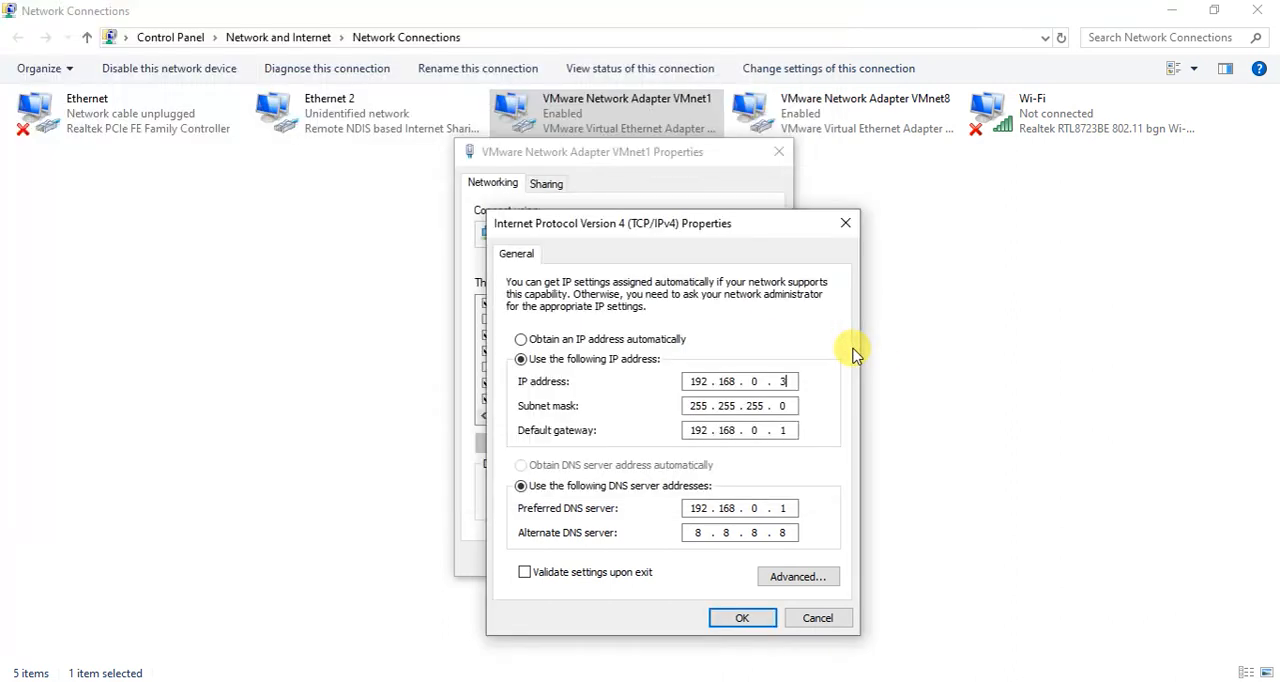
left_click(761, 622)
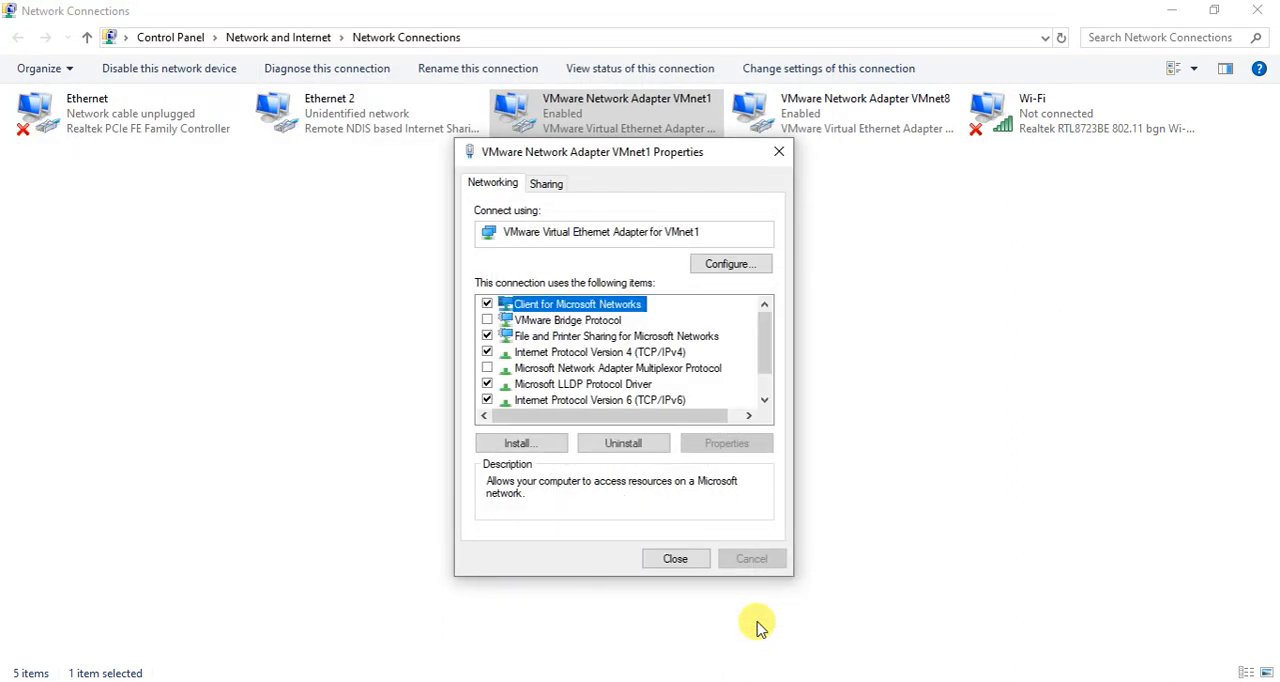
left_click(684, 566)
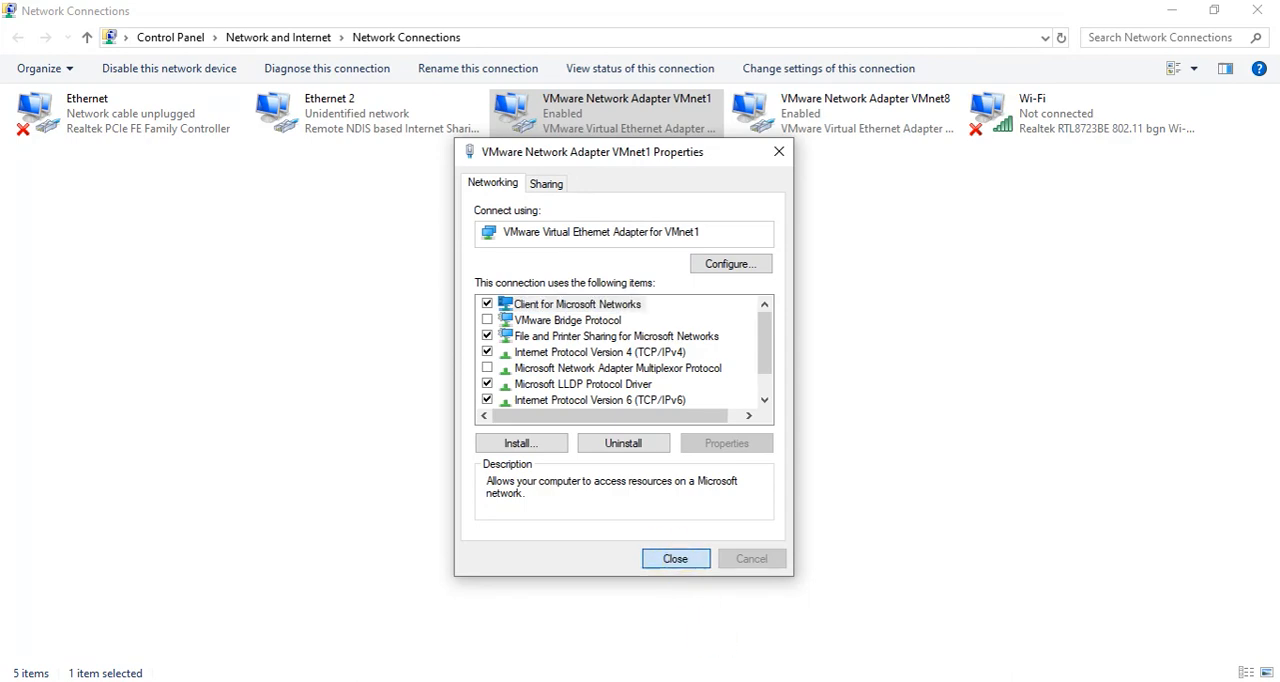
Switch to the Command Prompt and ping google.com to test the internet connection.
key("alt+Tab")
left_click(622, 393)
type("p")
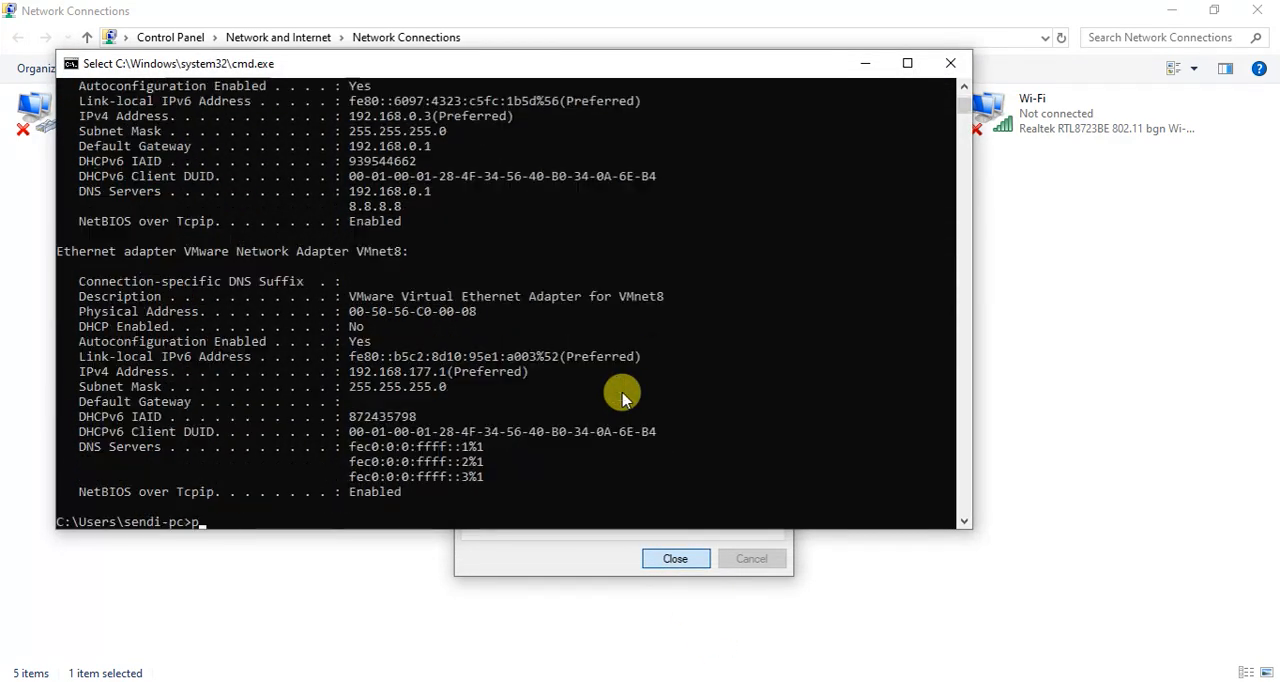
type("ing googl")
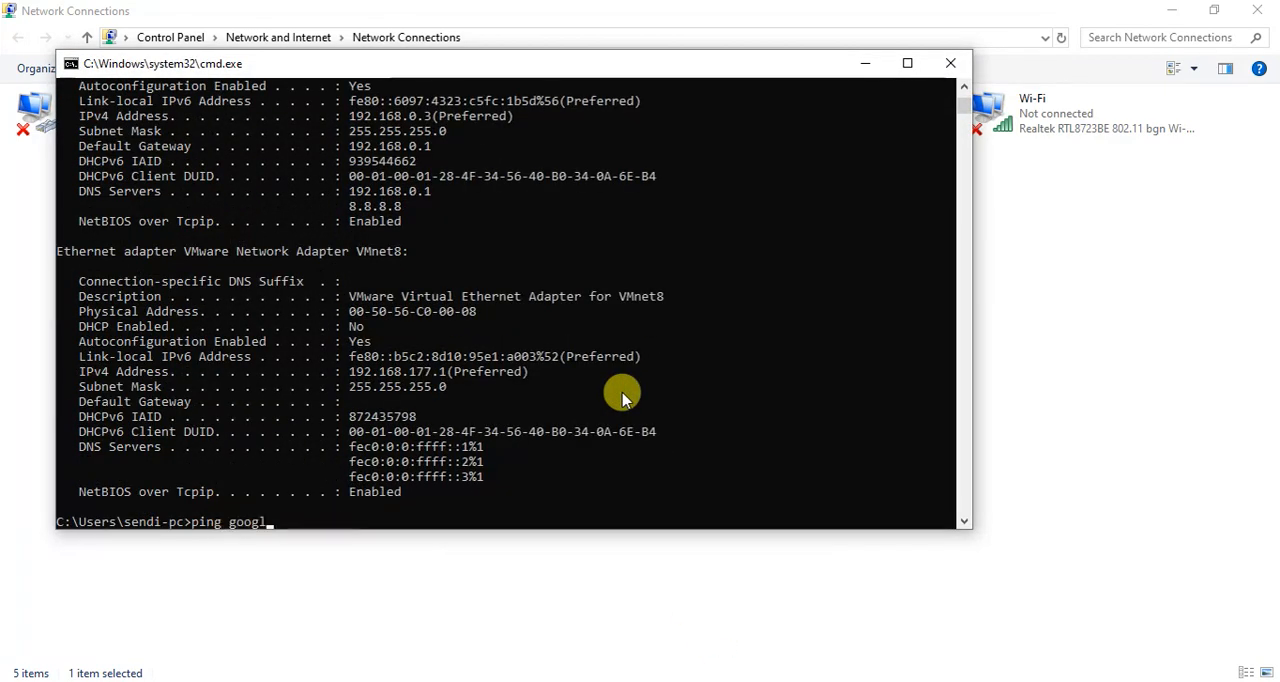
type("e.com")
key("Return")
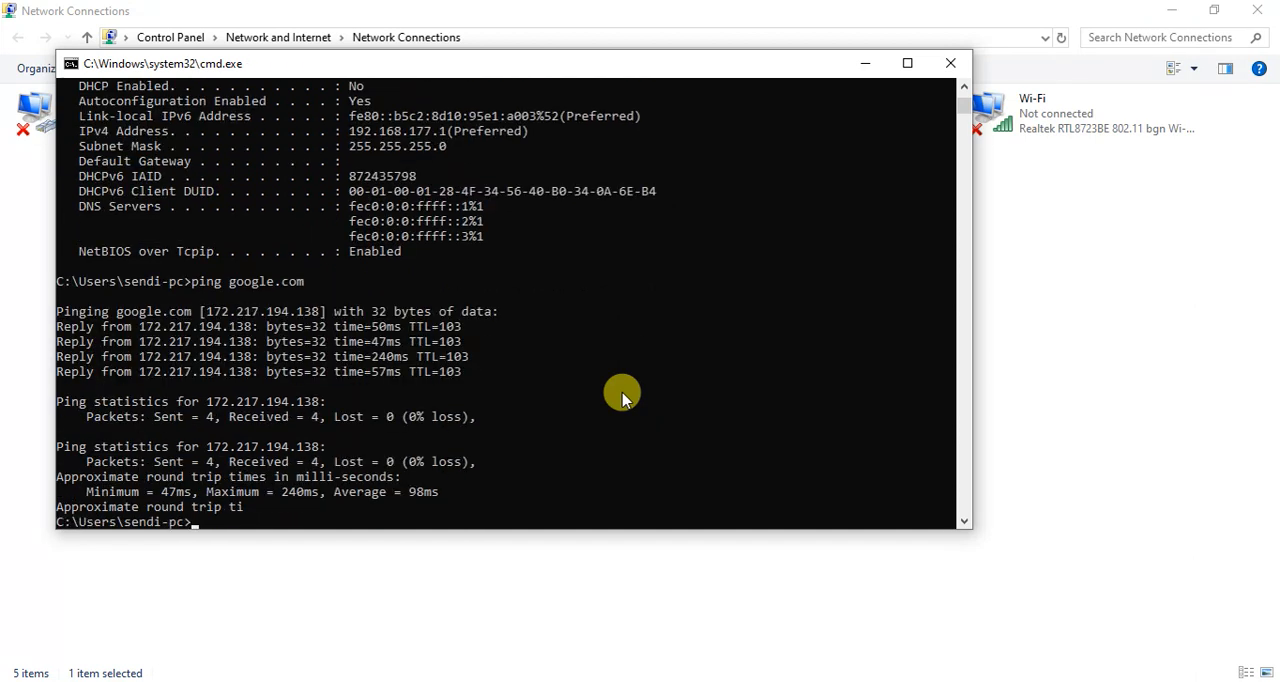
Ping the router's LAN address 192.168.0.1 and interrupt the ping.
type("ping 192.168")
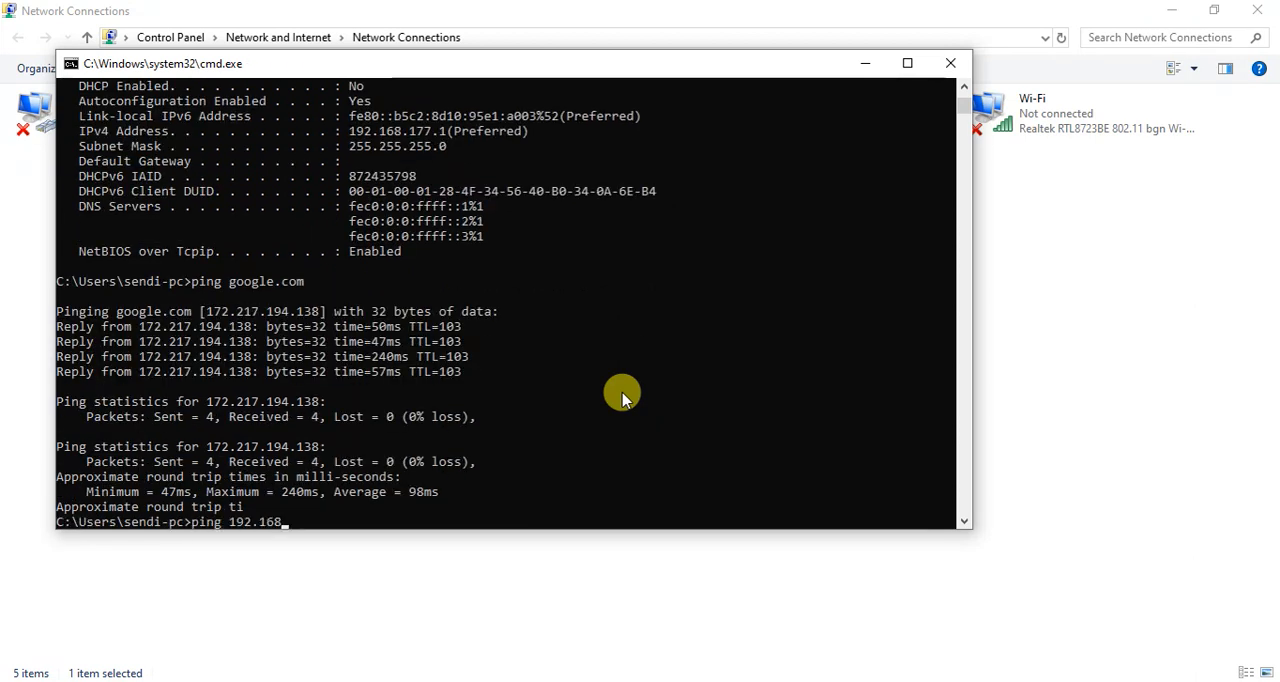
type(".0.1")
key("Return")
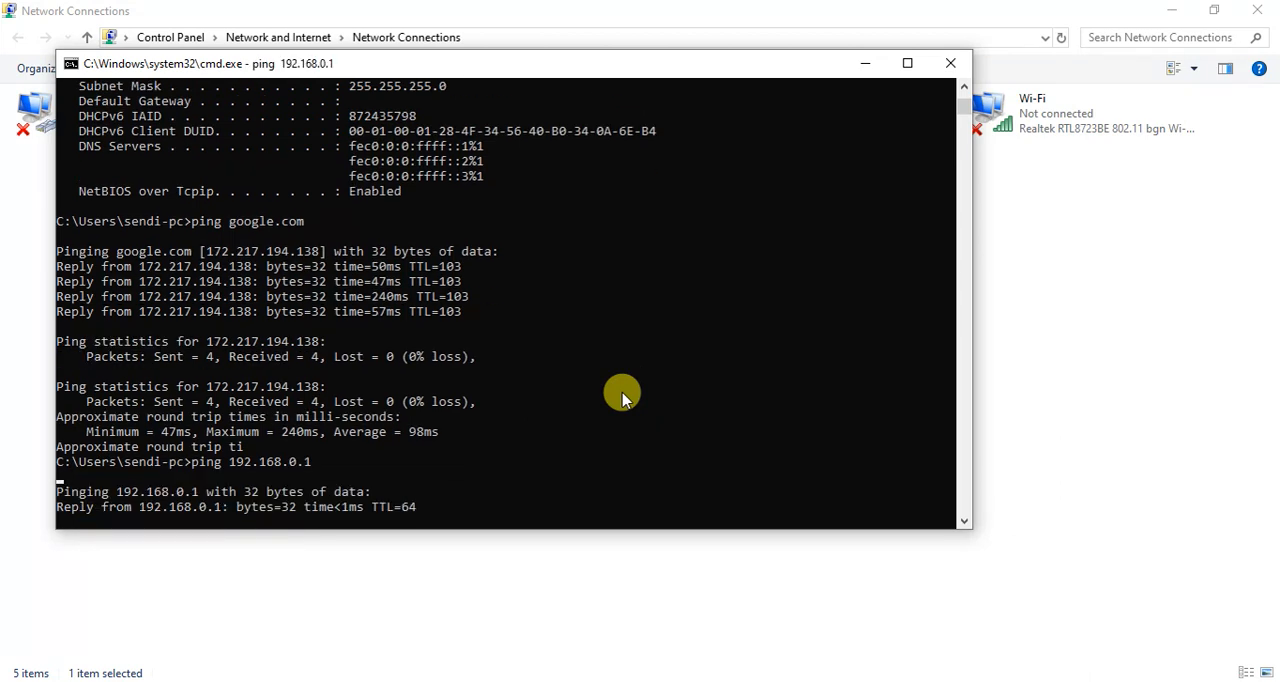
key("ctrl+c")
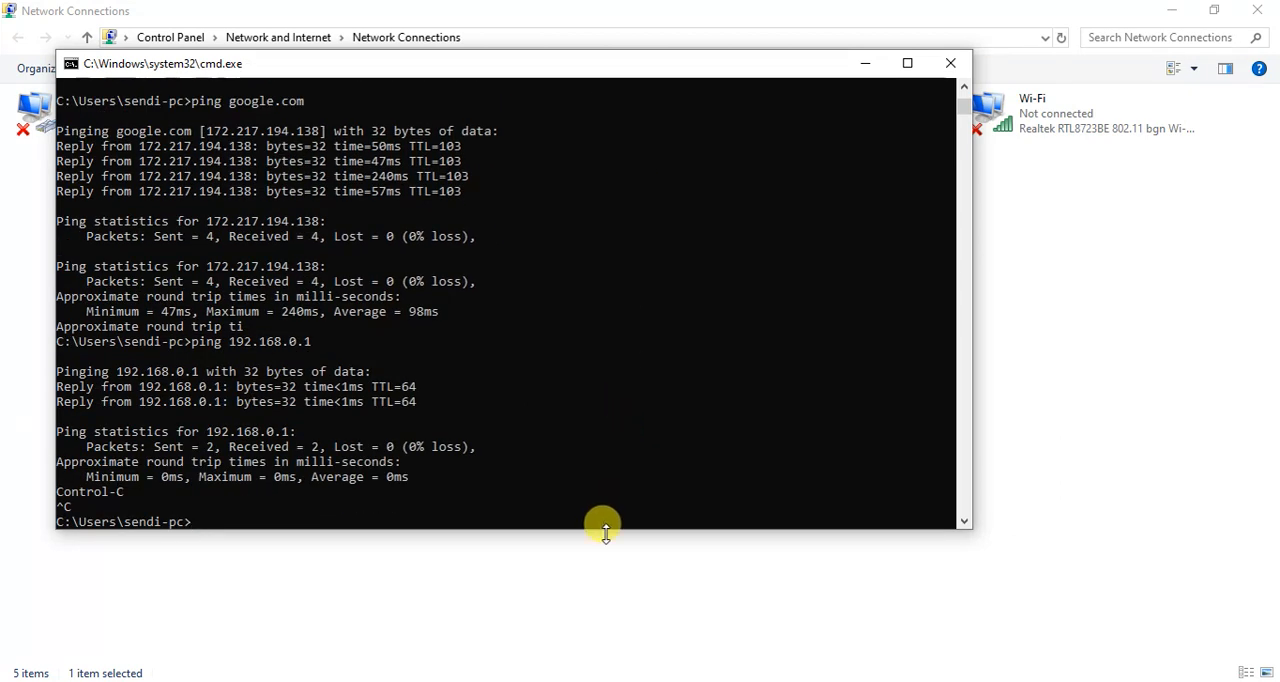
Switch to WinBox and close all its inner windows, including the address list, firewall, terminals, DHCP server and interface list.
left_click(620, 680)
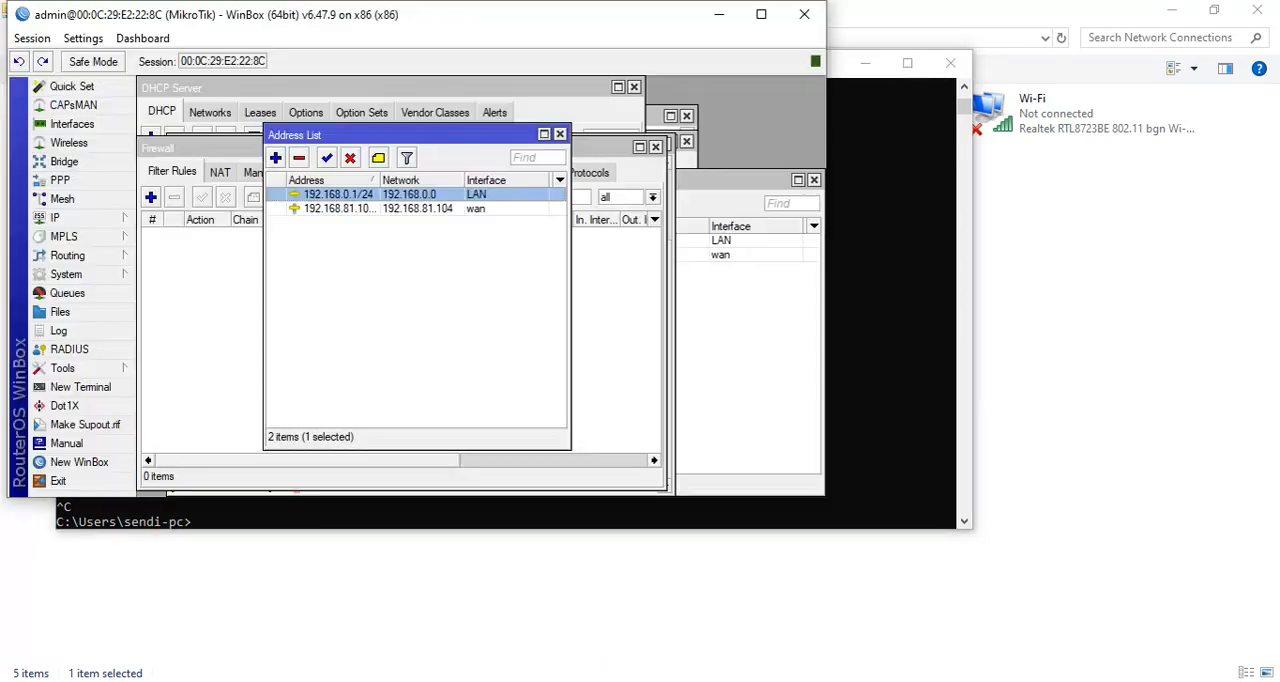
left_click(559, 134)
left_click(655, 148)
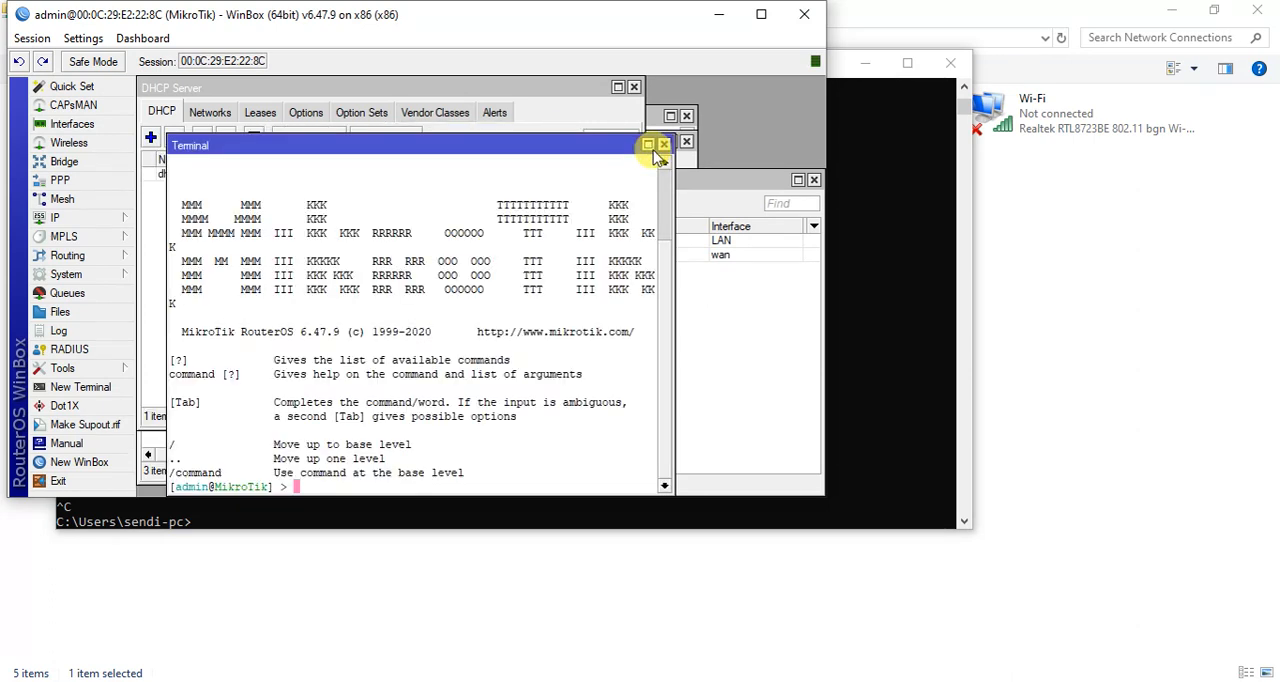
left_click(663, 145)
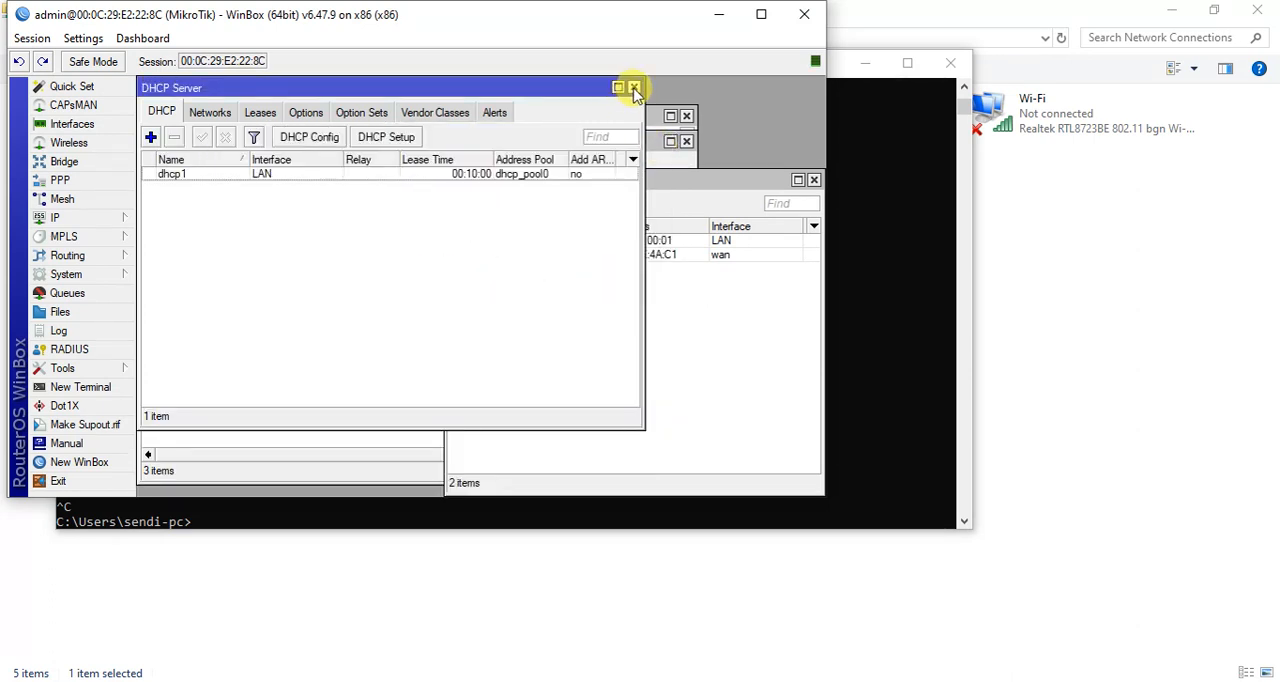
left_click(634, 88)
left_click(687, 142)
left_click(687, 142)
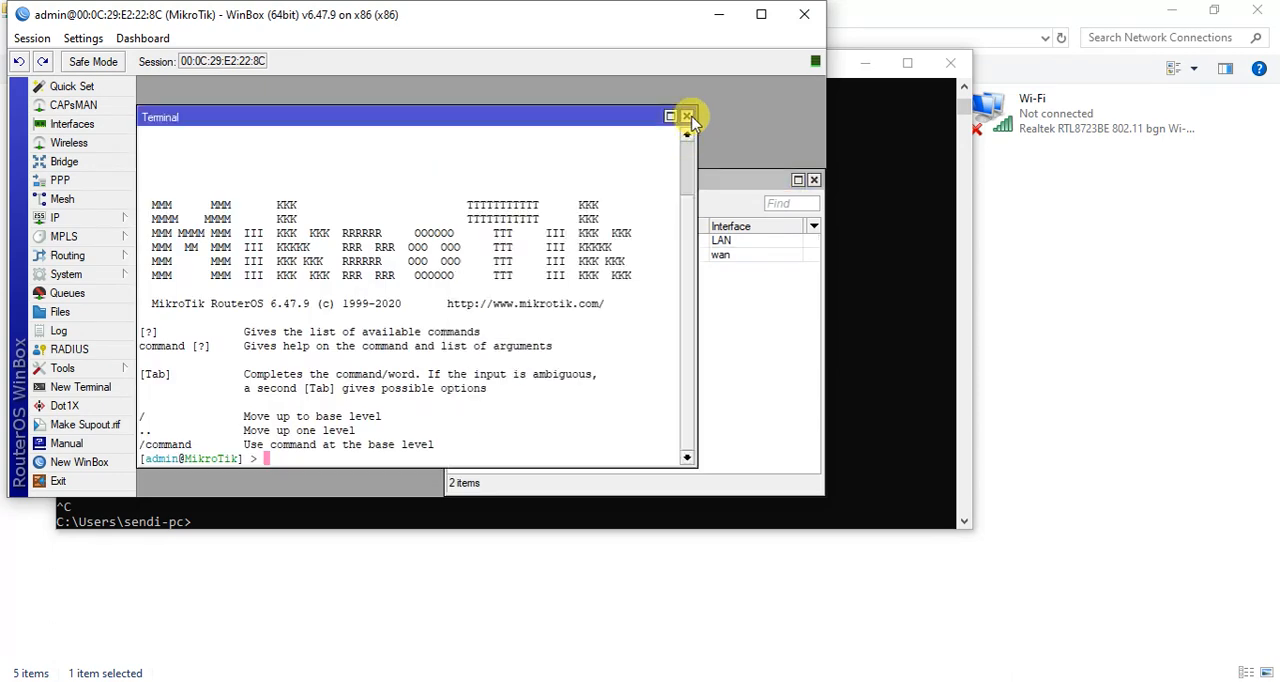
left_click(686, 116)
left_click_drag(757, 185, 658, 191)
left_click(726, 189)
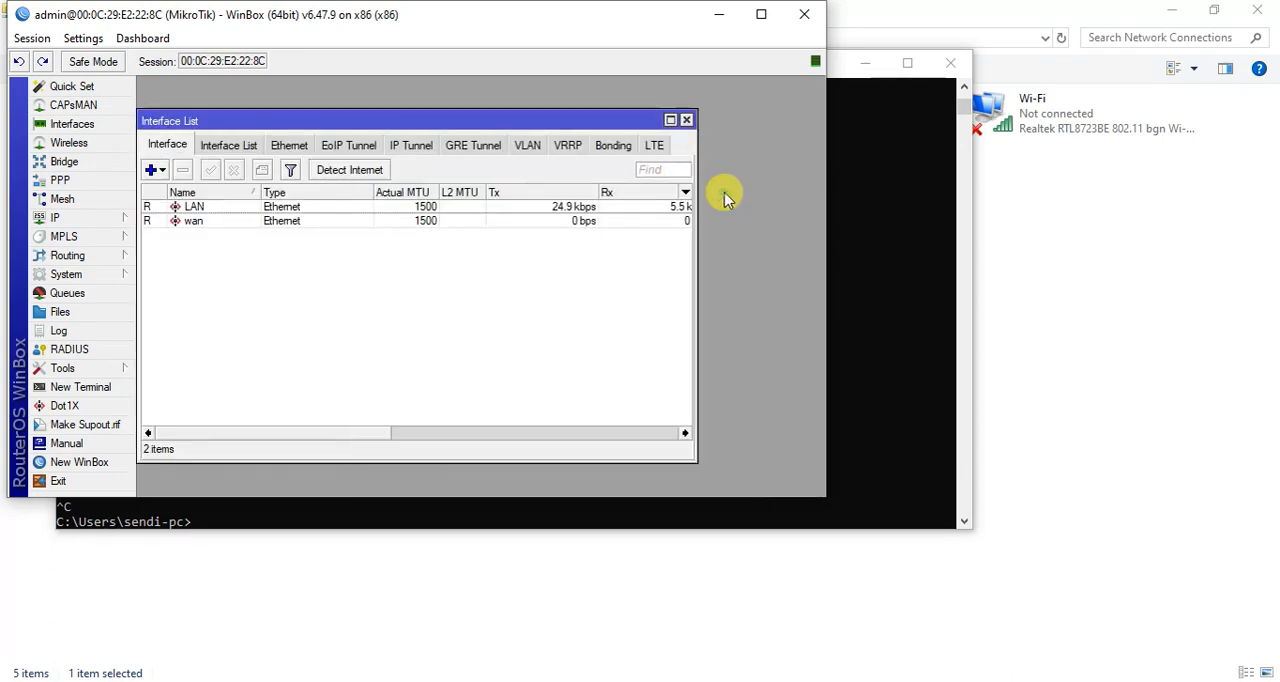
left_click(686, 120)
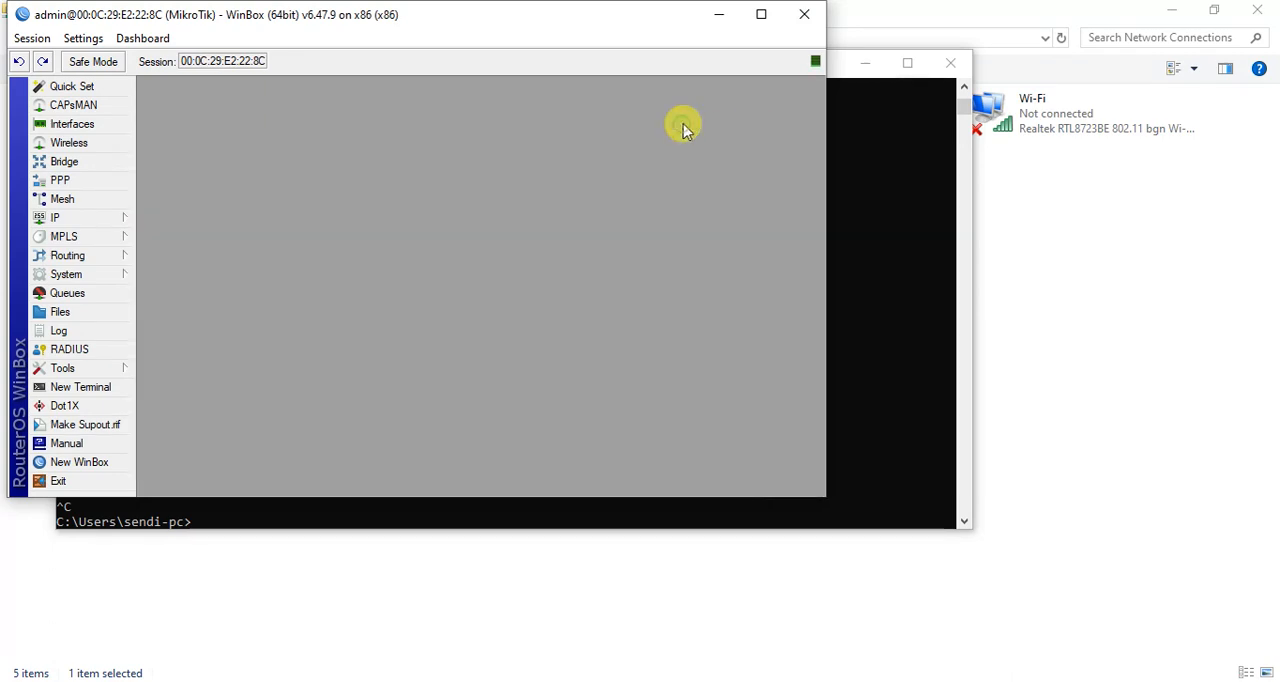
Move the Command Prompt window aside from WinBox and close the Network Connections and Control Panel windows.
left_click(869, 189)
left_click_drag(572, 69, 846, 112)
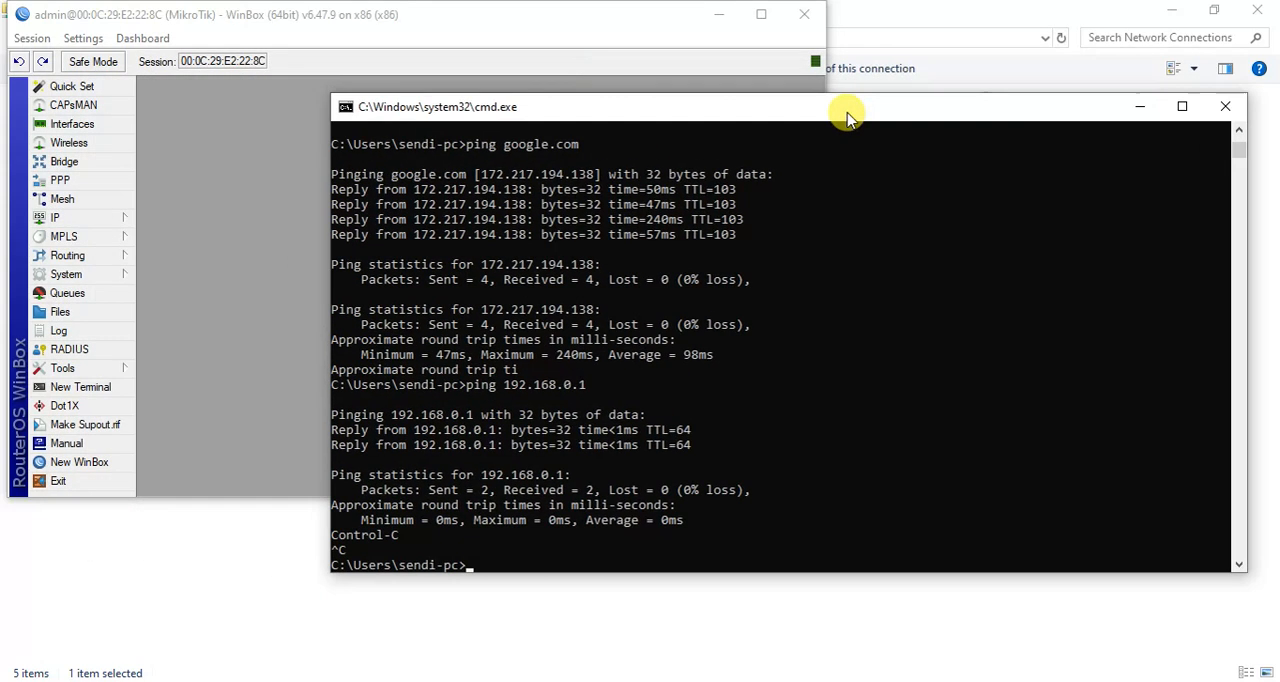
left_click(684, 657)
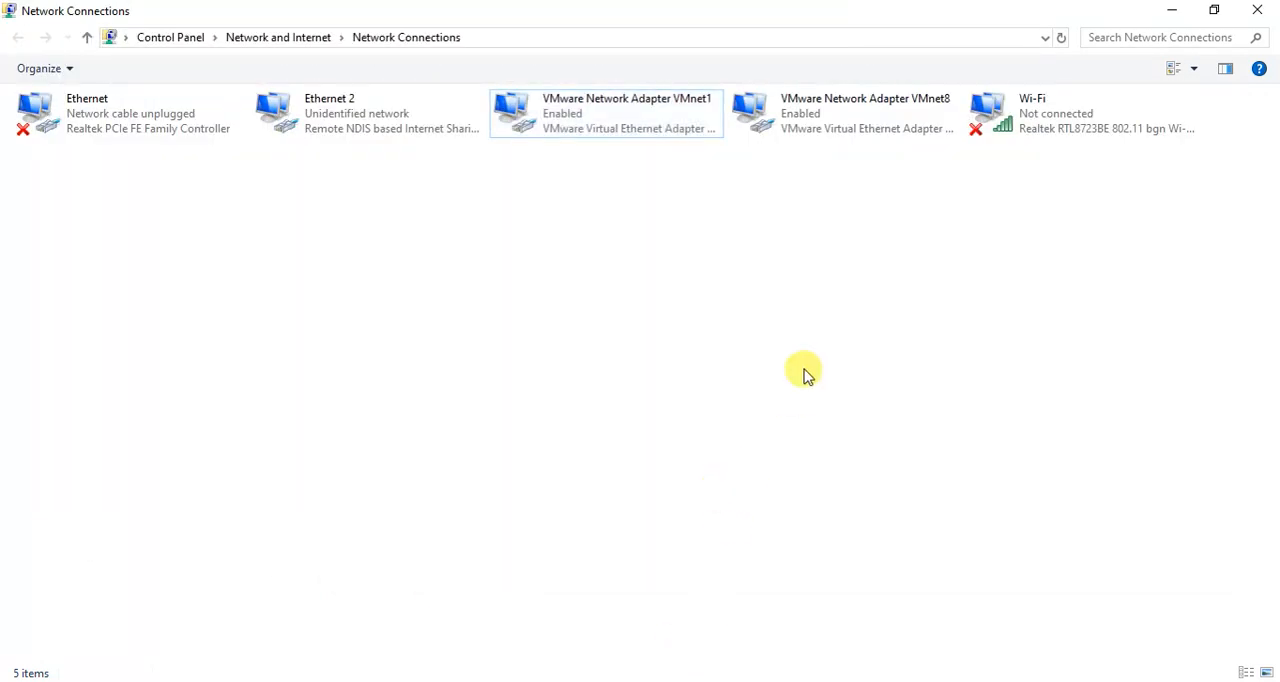
left_click(1265, 7)
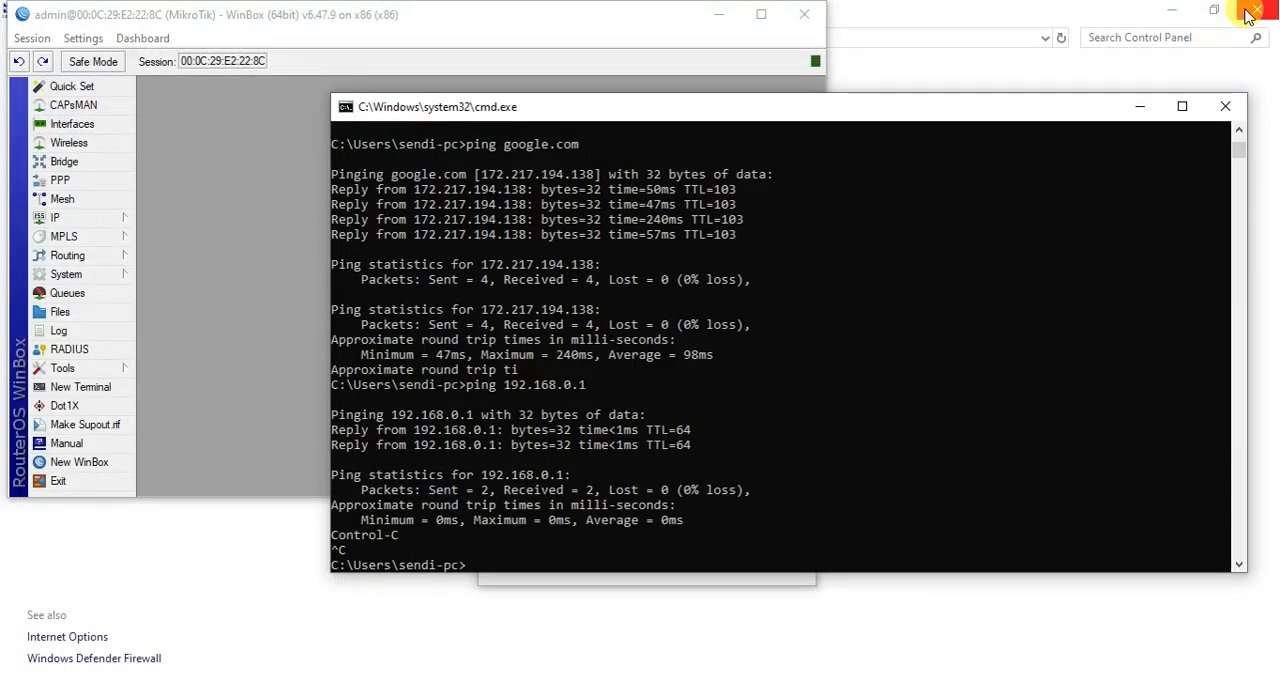
left_click(1262, 9)
Start a continuous ping with ping google.com -t and place its window beside the WinBox workspace.
left_click(963, 186)
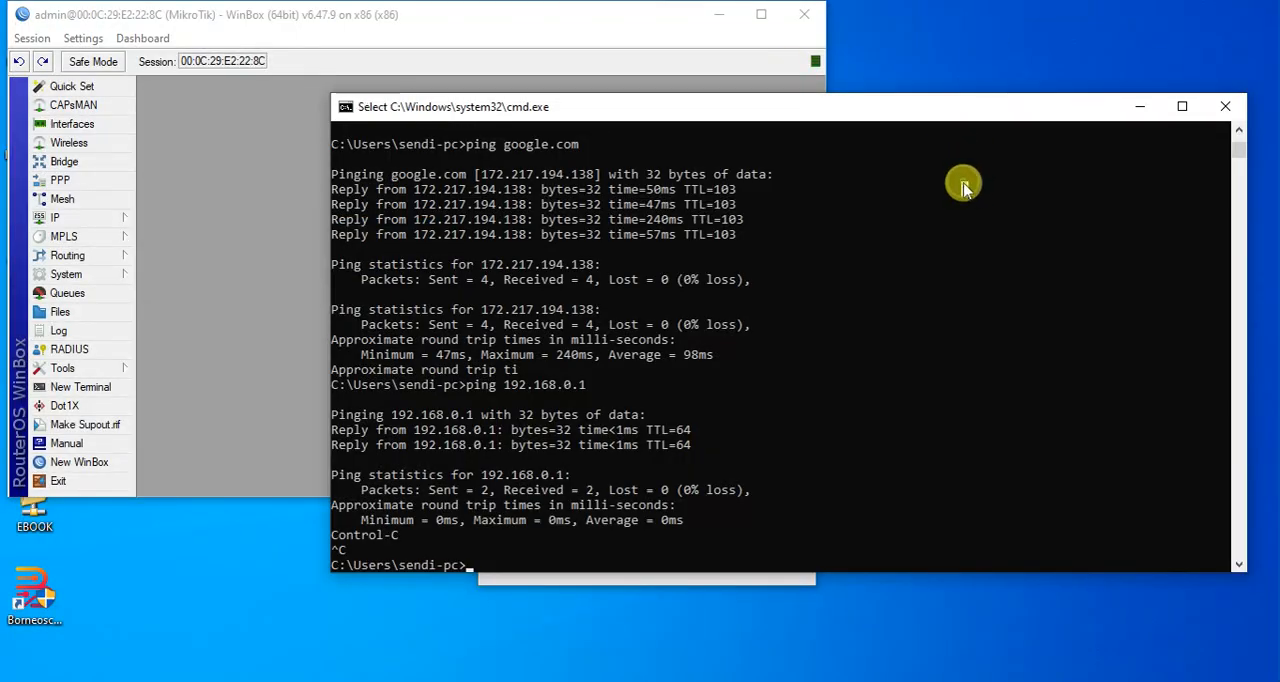
key("Up")
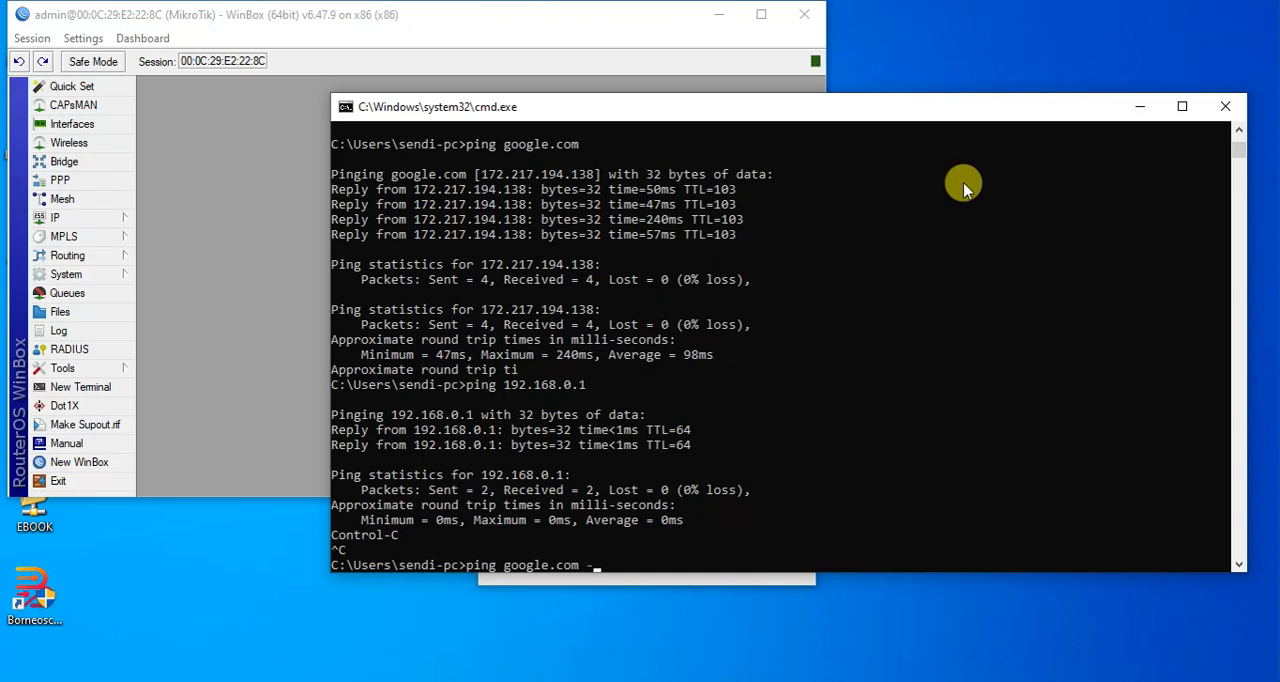
key("Return")
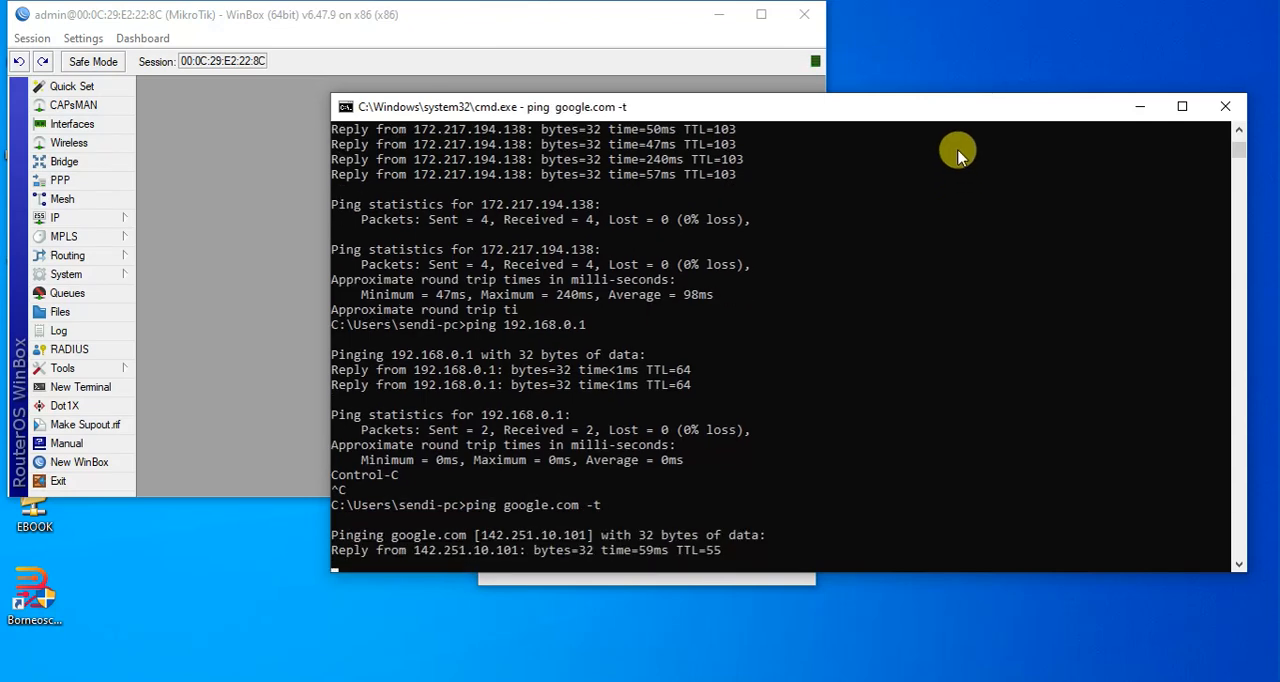
left_click_drag(952, 107, 1262, 38)
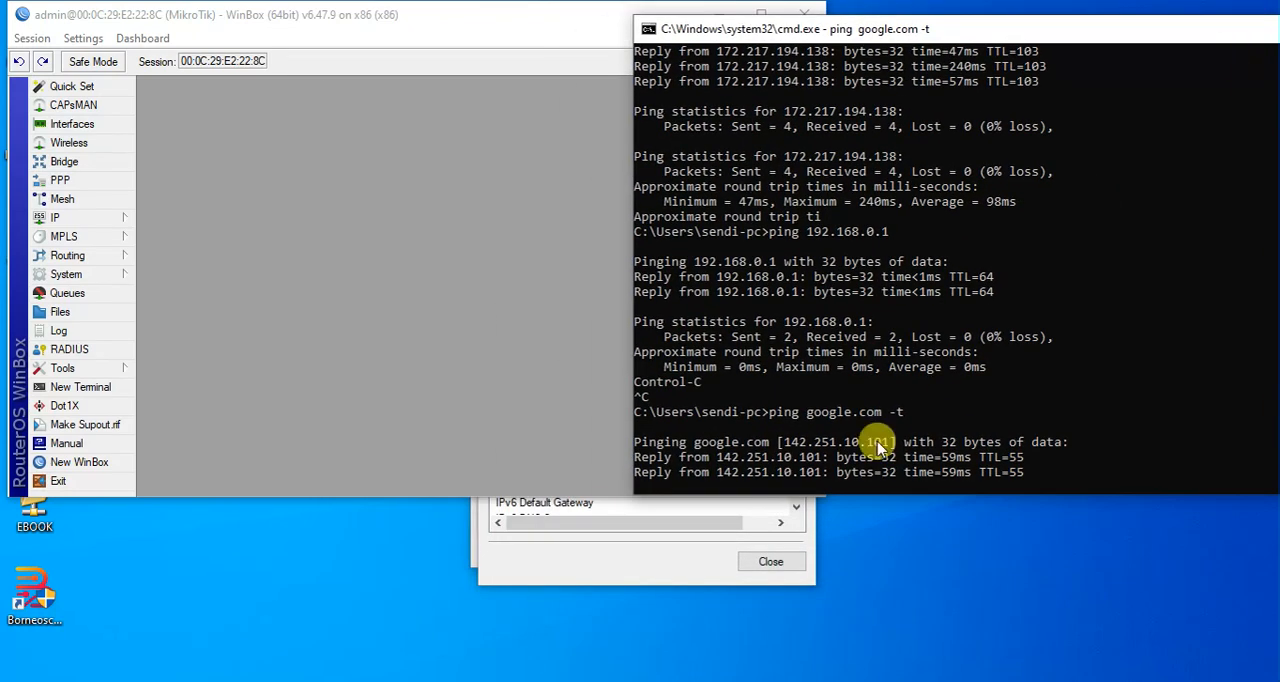
Close the leftover network connection details dialog and return to the running ping.
left_click(770, 562)
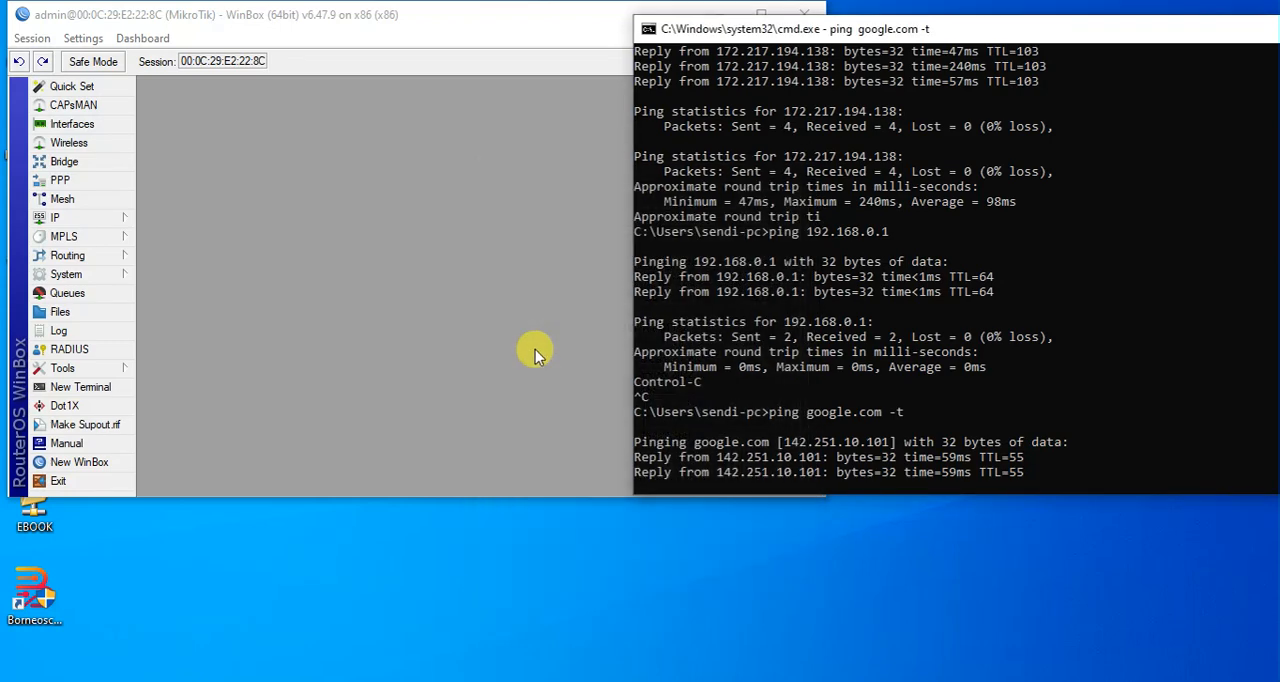
left_click(478, 318)
left_click(912, 360)
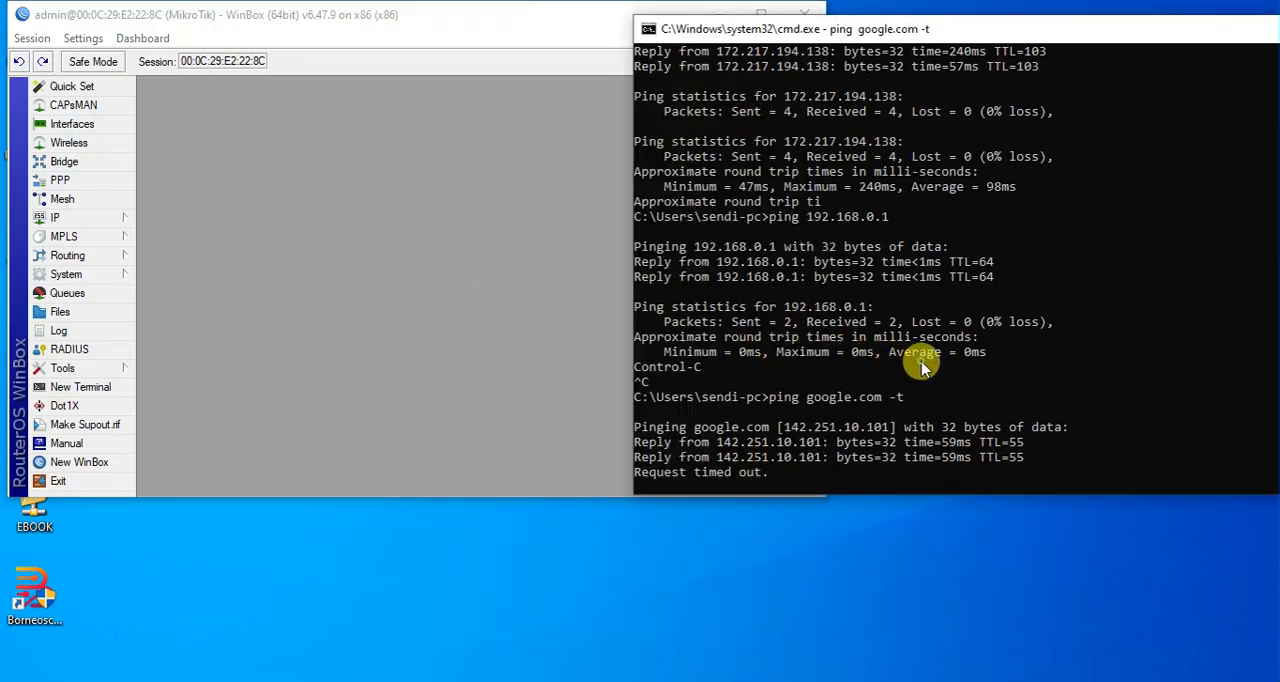
Add a new firewall filter rule in the forward chain with LAN as the incoming interface.
left_click(124, 218)
left_click(164, 351)
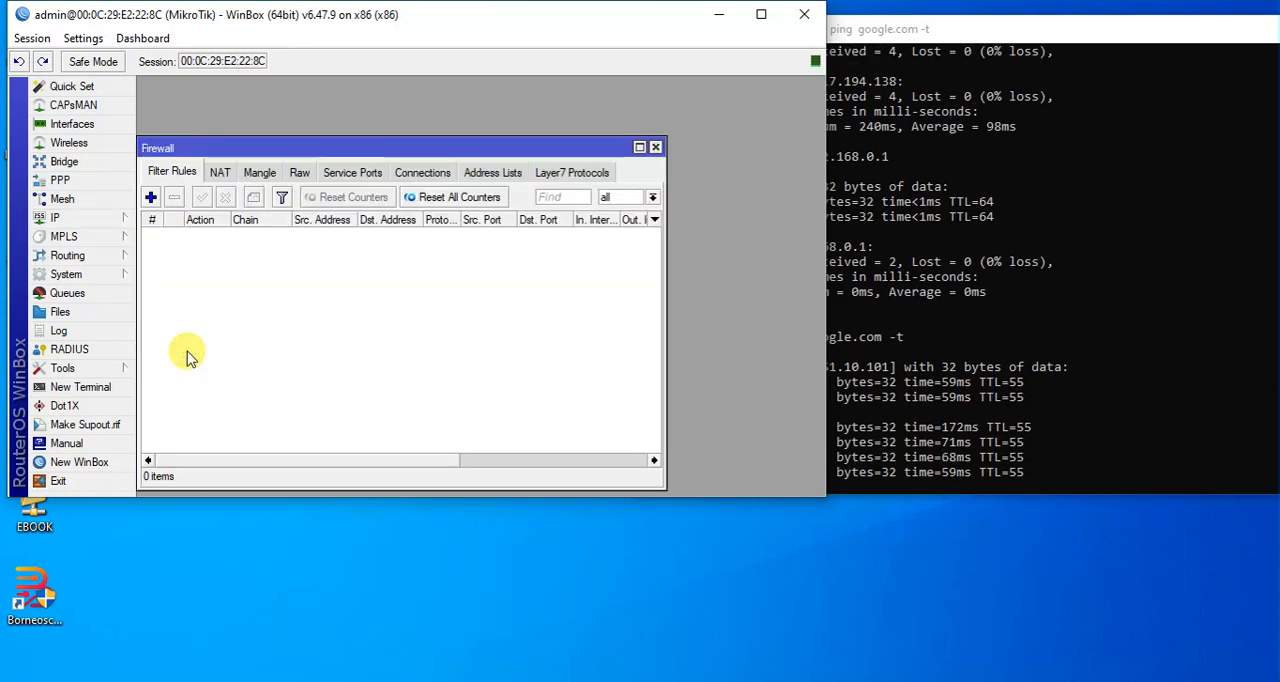
left_click(221, 173)
left_click(172, 172)
left_click(151, 197)
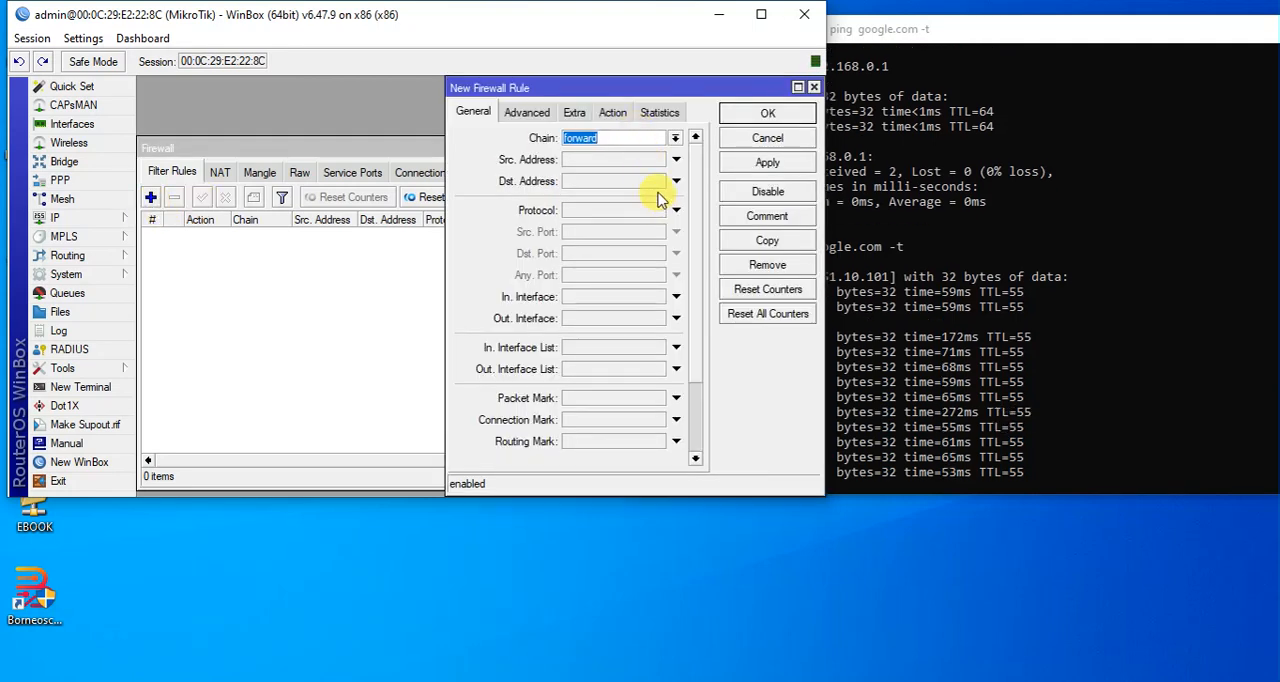
left_click(628, 301)
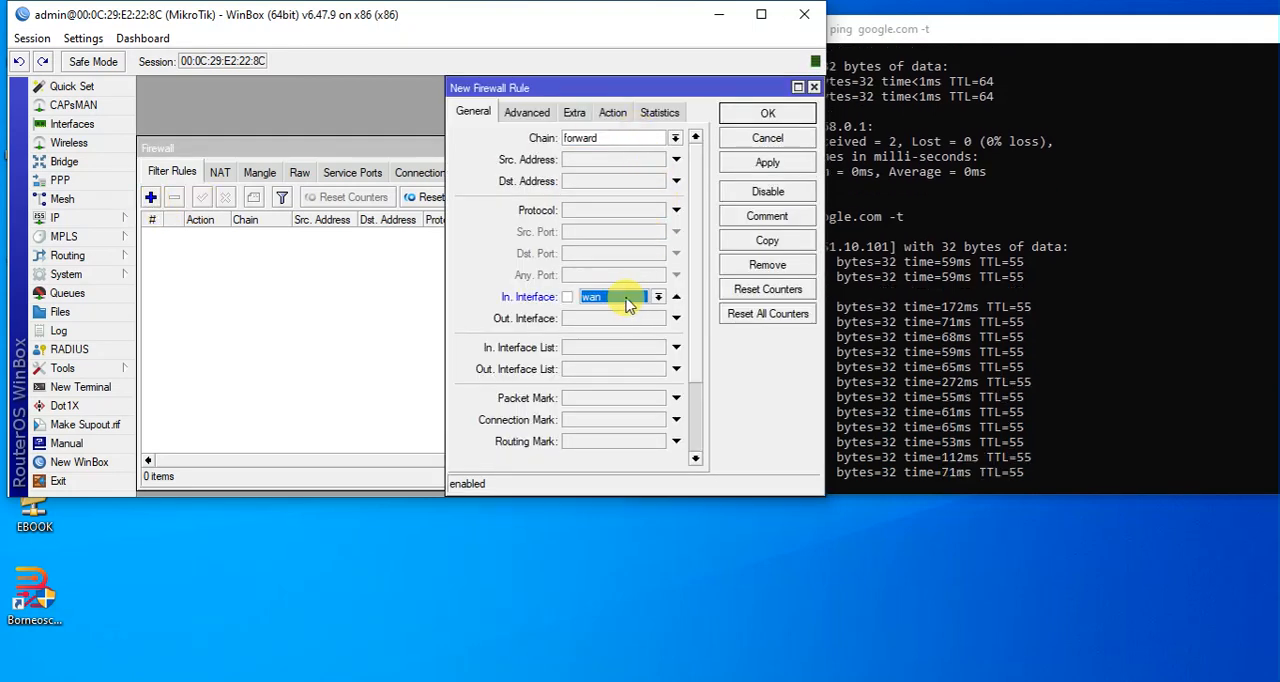
left_click(627, 299)
left_click(627, 300)
left_click(627, 304)
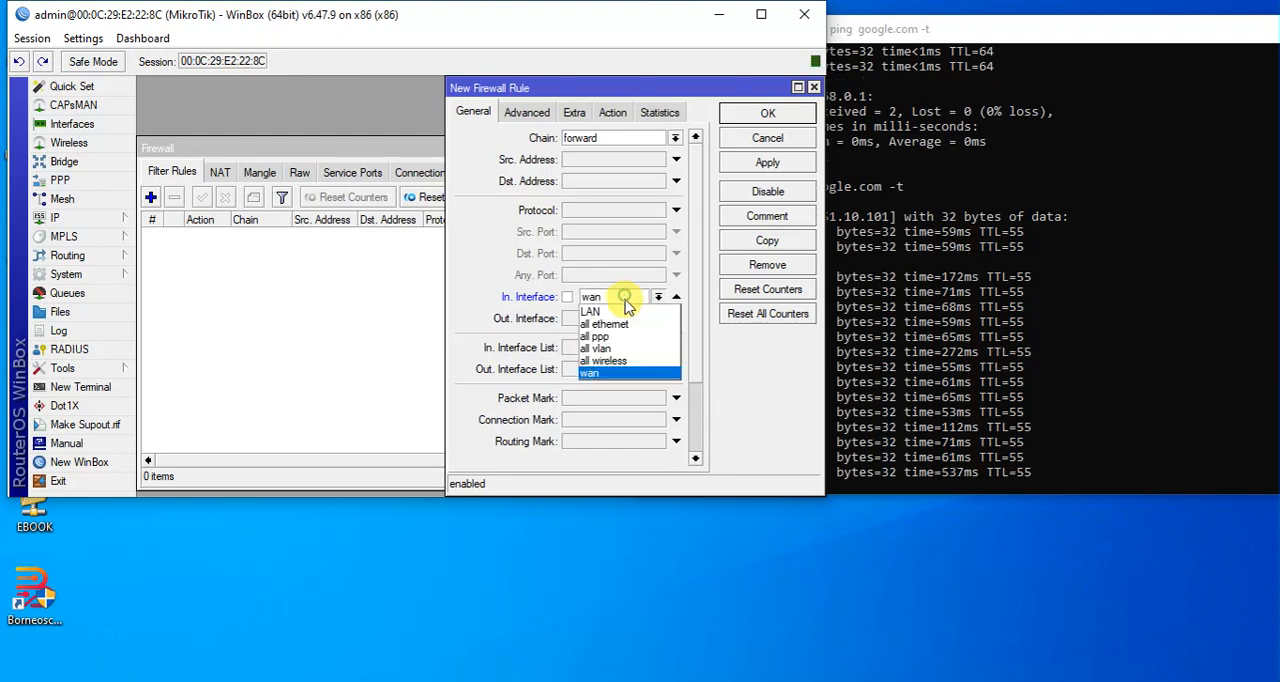
left_click(625, 312)
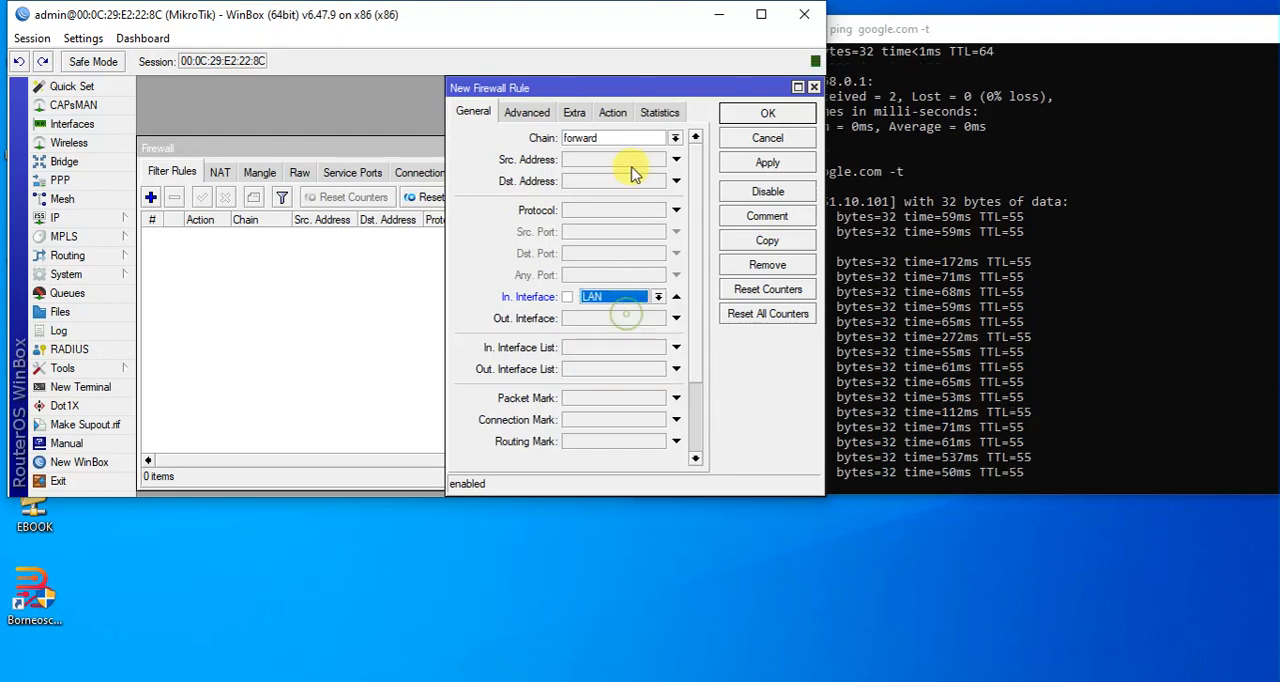
Set the new filter rule's action to drop, then apply and save the rule.
left_click(612, 112)
left_click(608, 137)
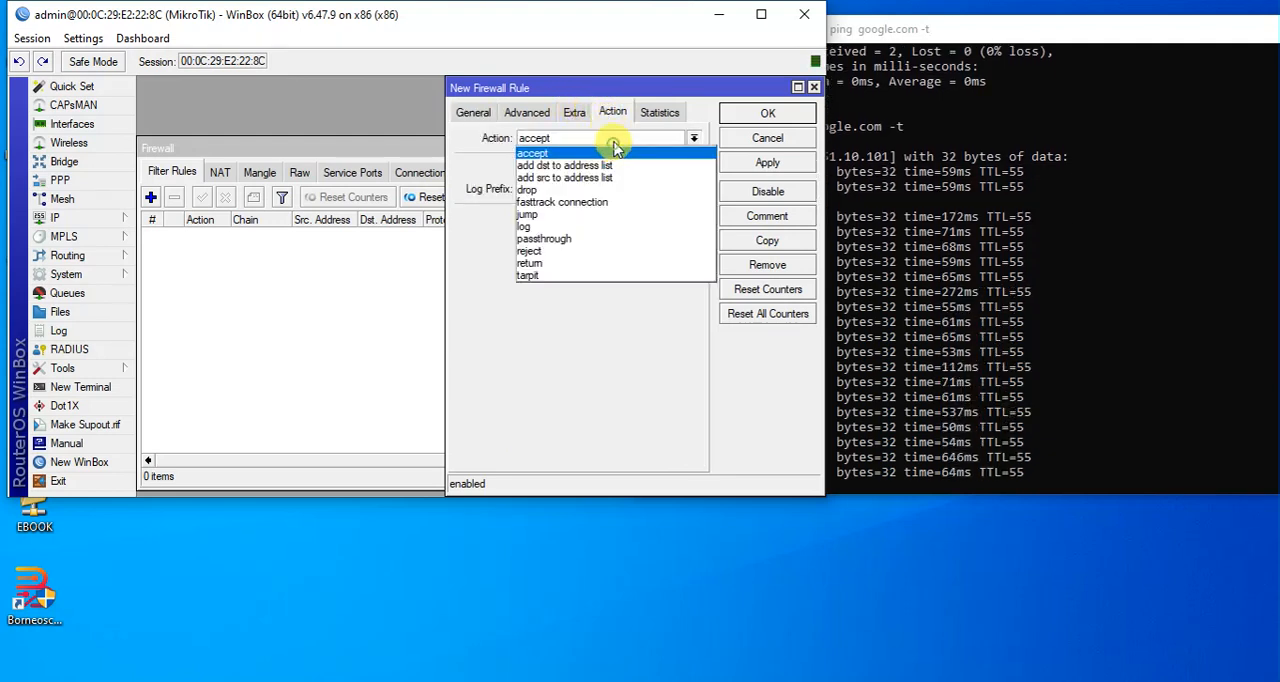
left_click(608, 189)
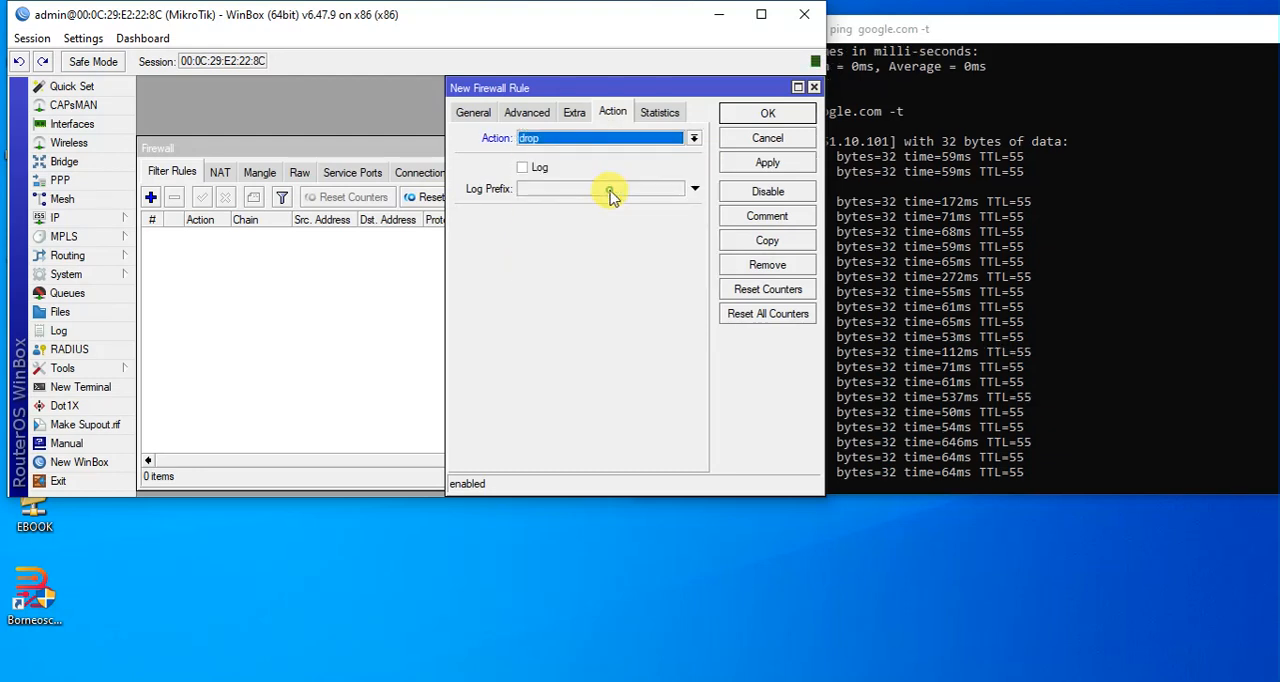
left_click(752, 162)
left_click(769, 116)
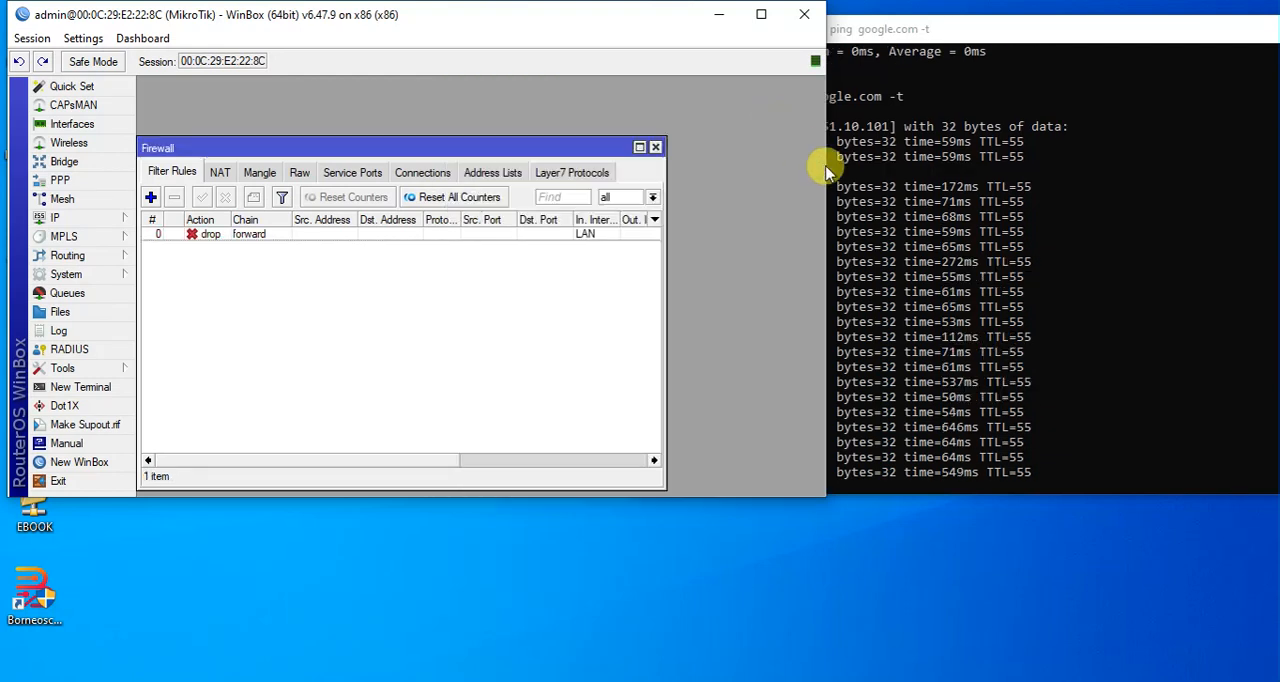
Examine the running ping's output alongside the drop rule's byte and packet counters.
left_click(925, 223)
left_click(884, 441)
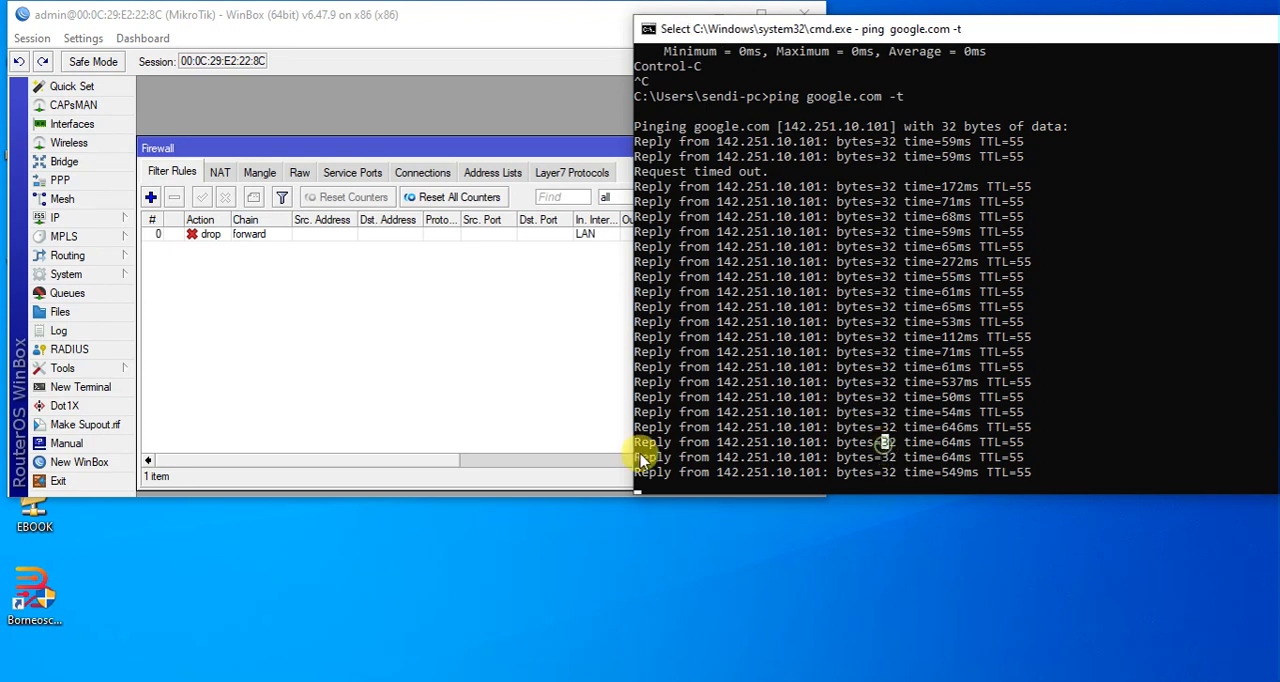
left_click(455, 465)
left_click_drag(455, 465, 663, 451)
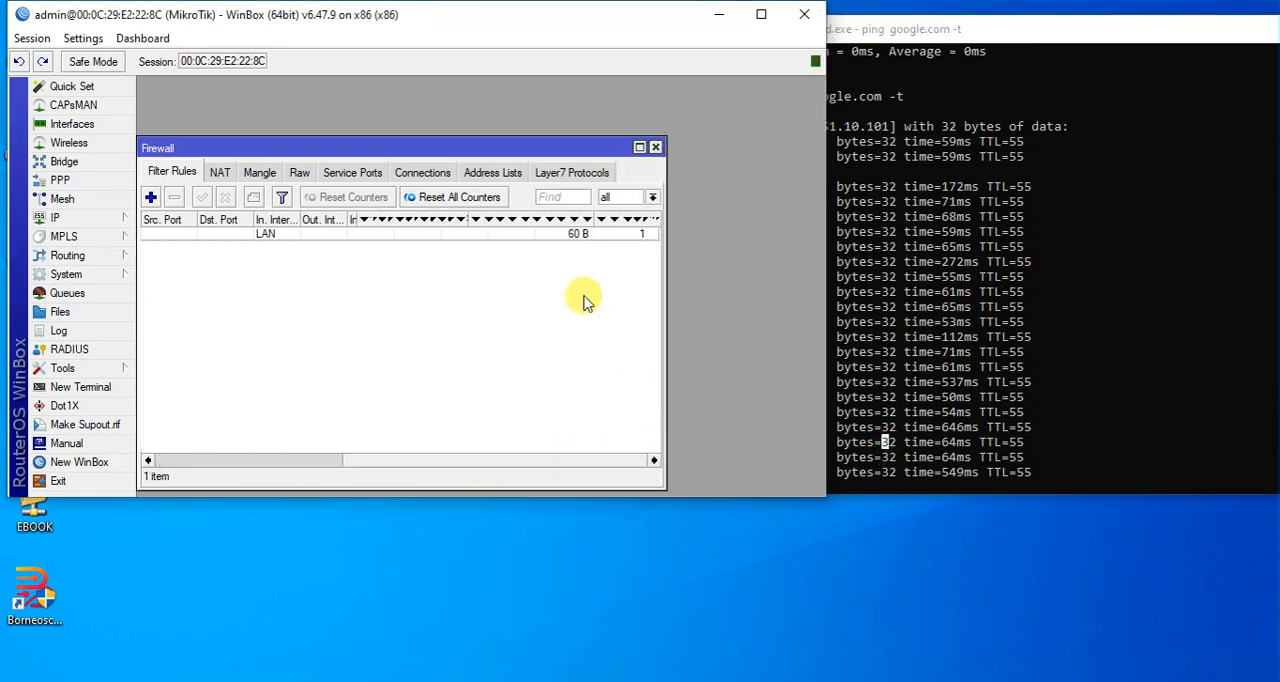
left_click(578, 236)
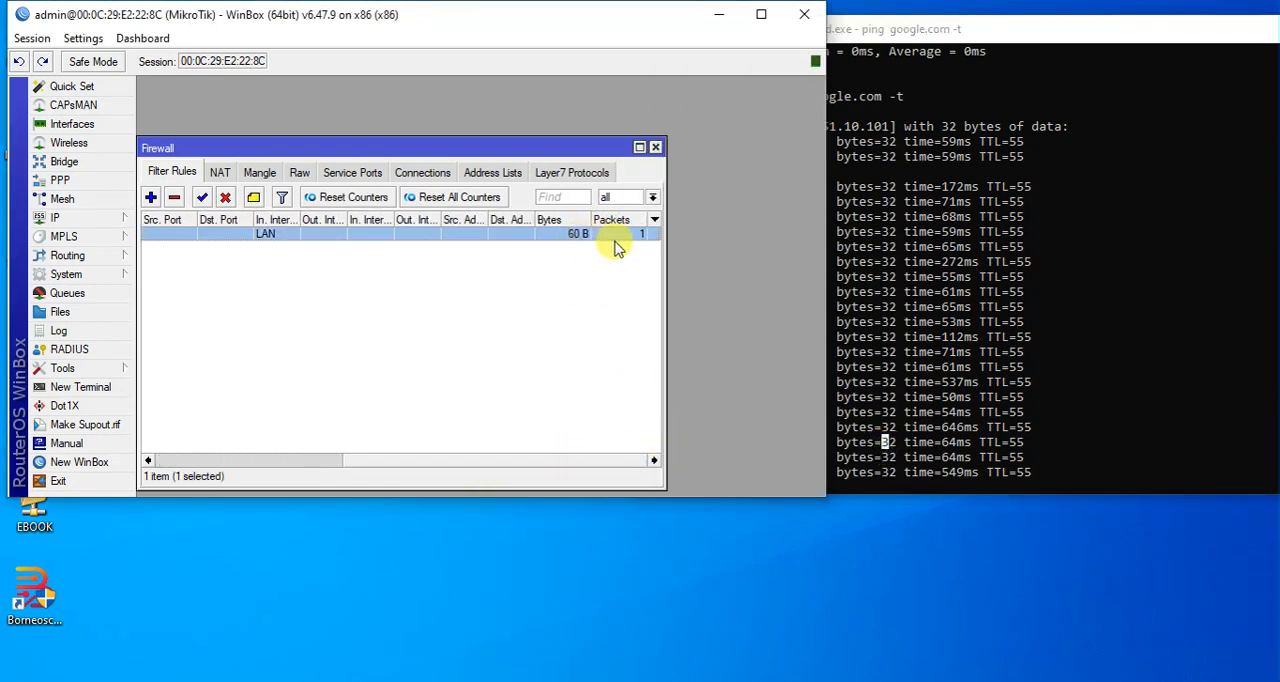
left_click(568, 292)
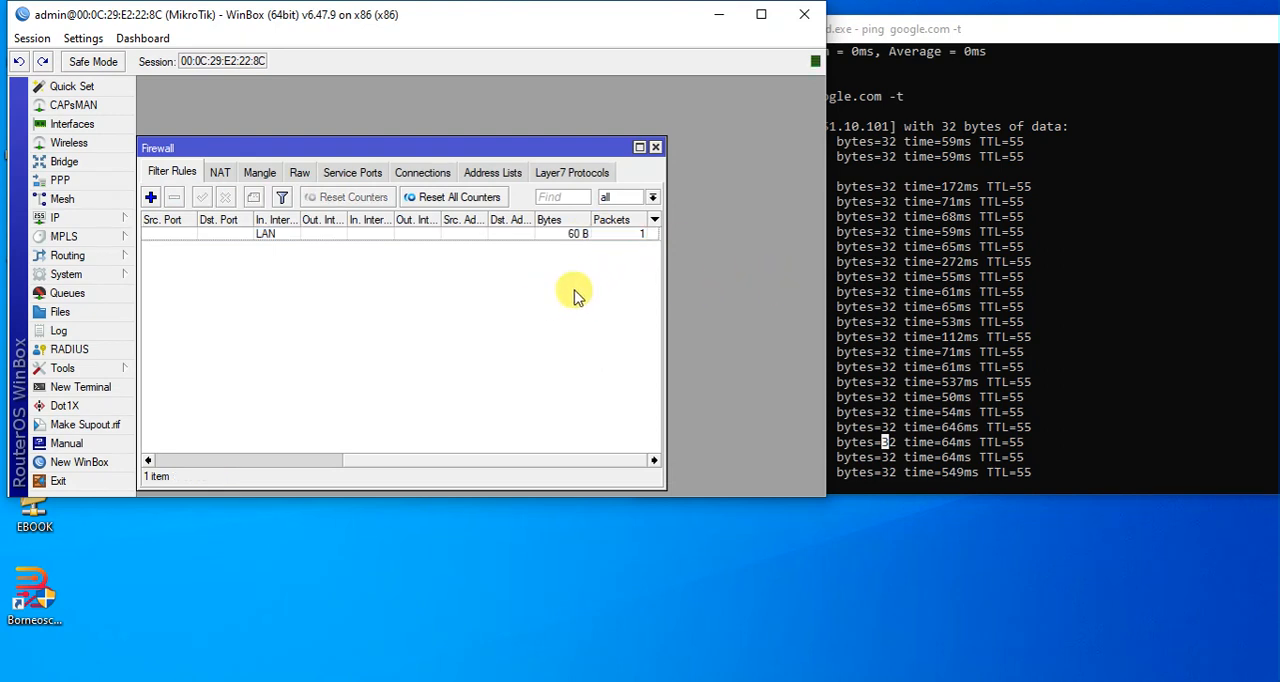
left_click(1028, 310)
left_click(1014, 333)
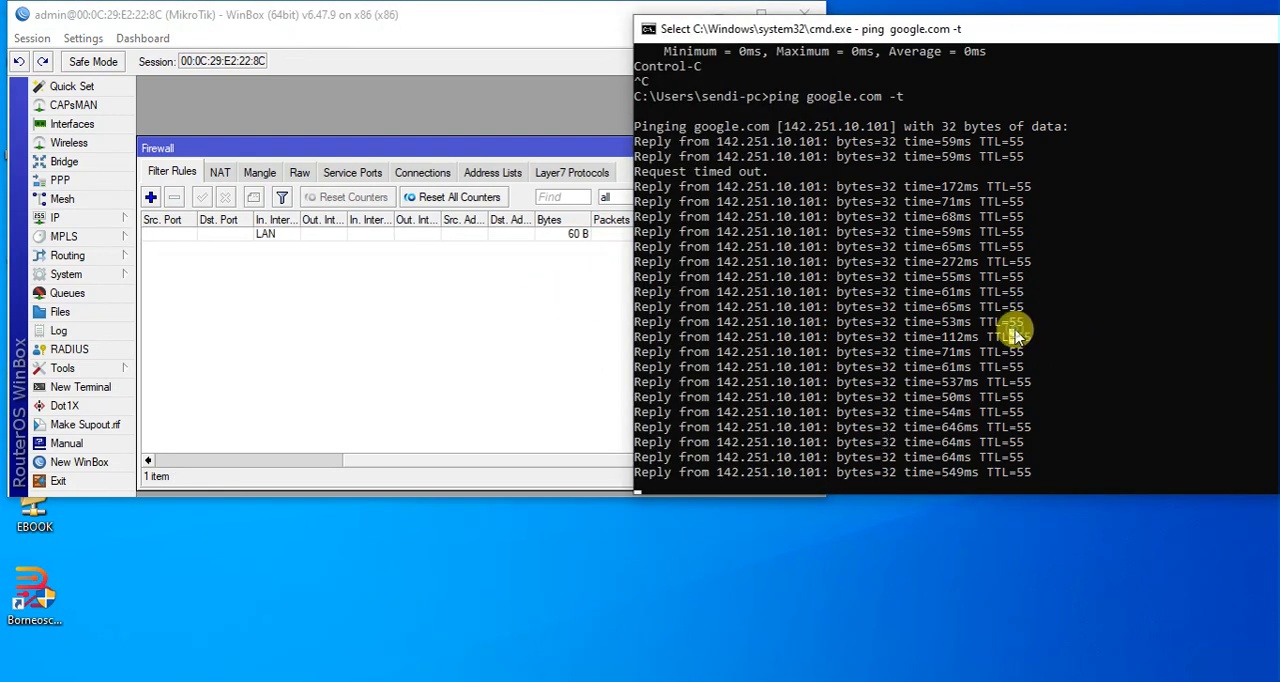
right_click(1014, 333)
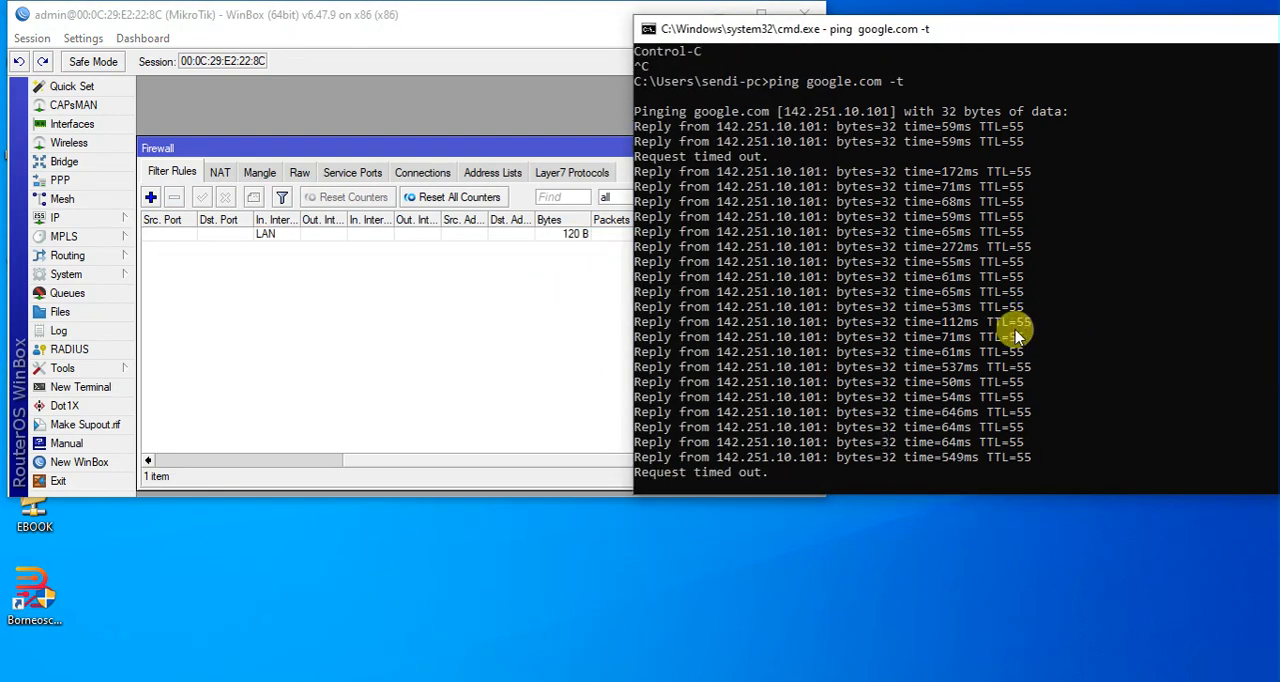
Disable the forward-chain drop rule and check the running ping's responses.
left_click(505, 234)
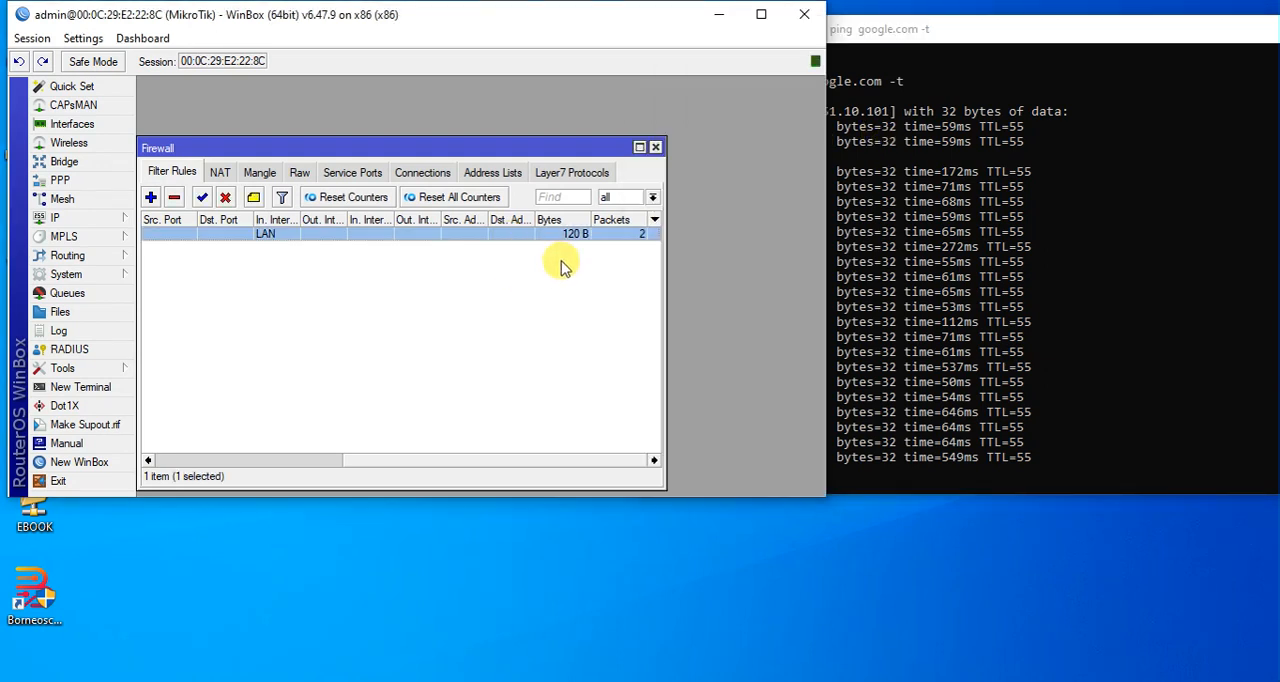
left_click_drag(543, 460, 362, 447)
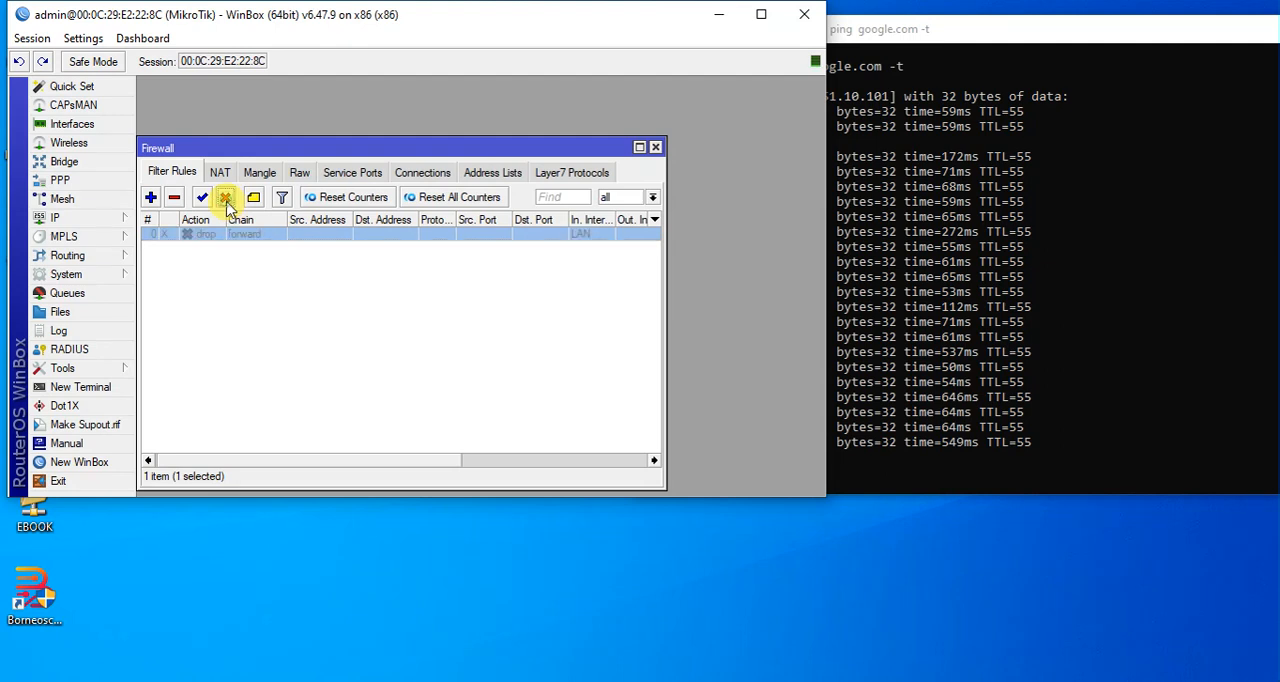
left_click(1037, 279)
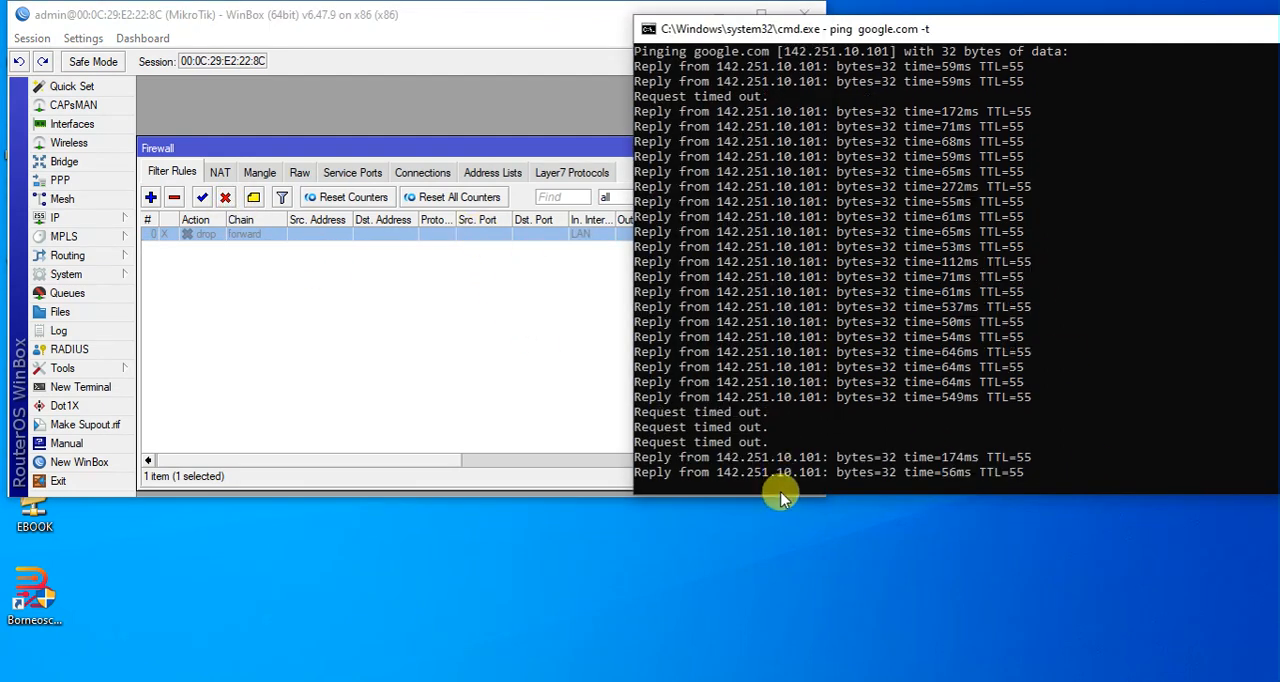
left_click(812, 443)
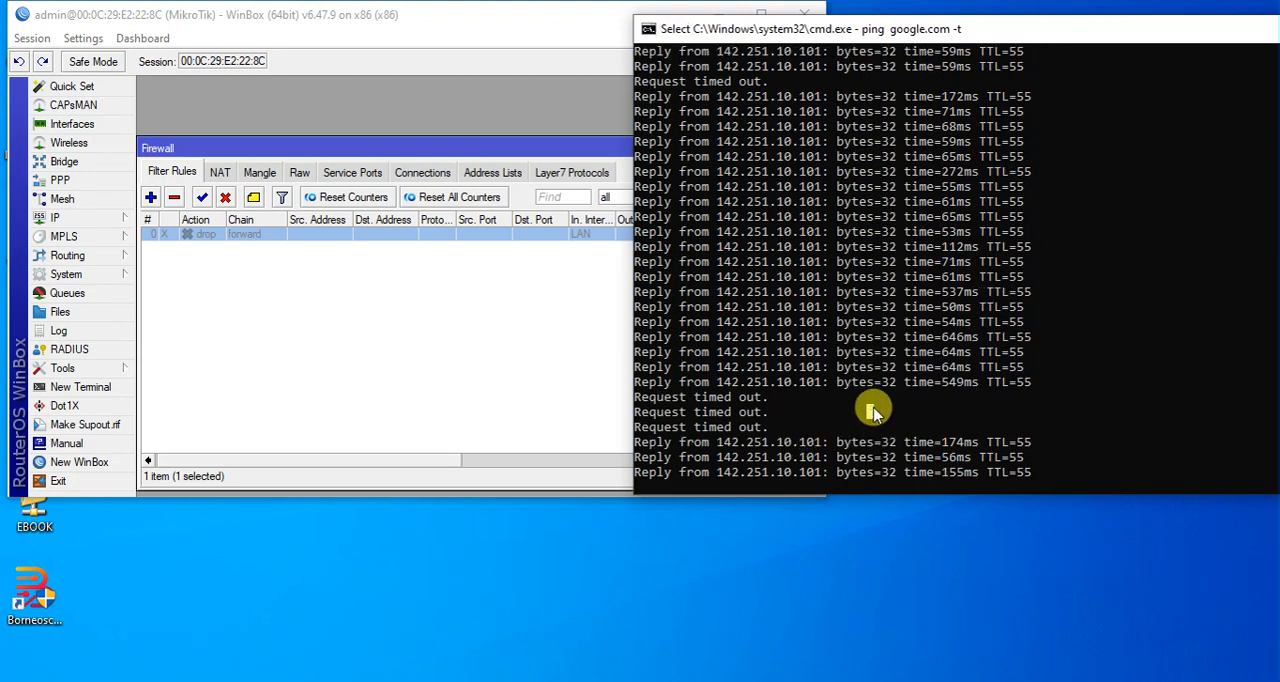
Stop the continuous ping and run ipconfig to look up the VMnet1 adapter's IPv4 address.
key("ctrl+c")
key("ctrl+c")
key("Return")
key("Return")
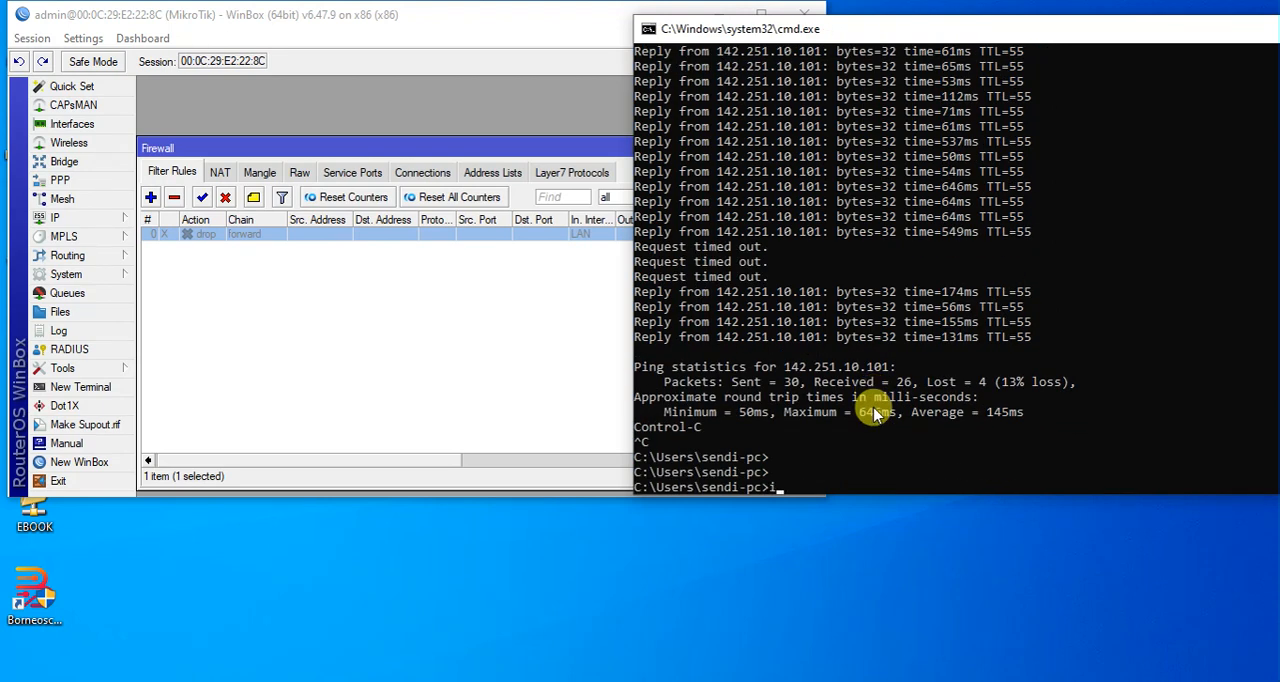
type("ipconfig")
key("Return")
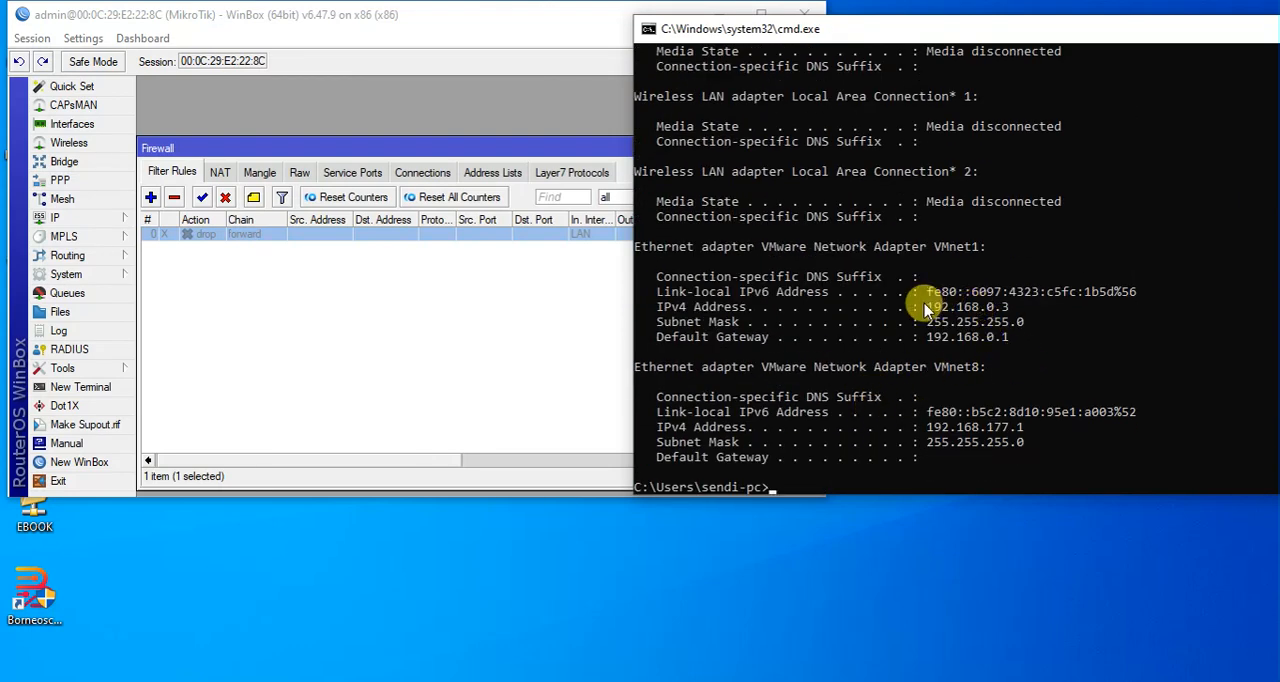
left_click_drag(921, 303, 1018, 312)
left_click(533, 278)
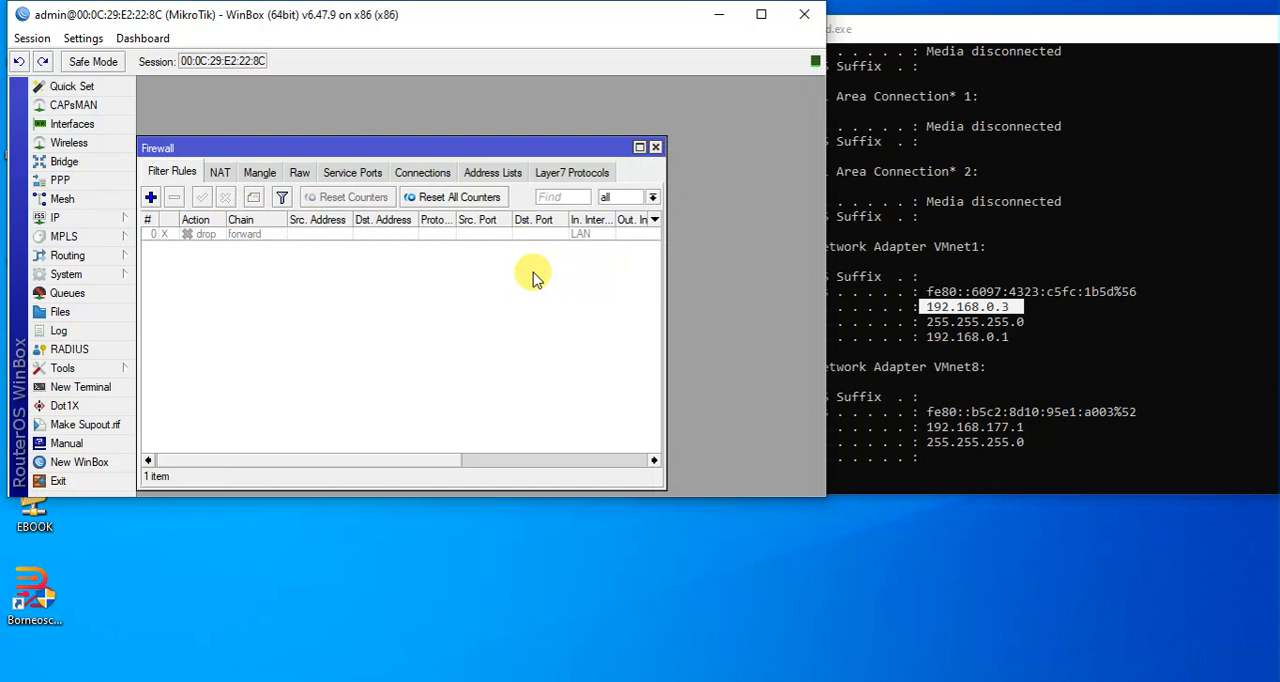
double_click(487, 236)
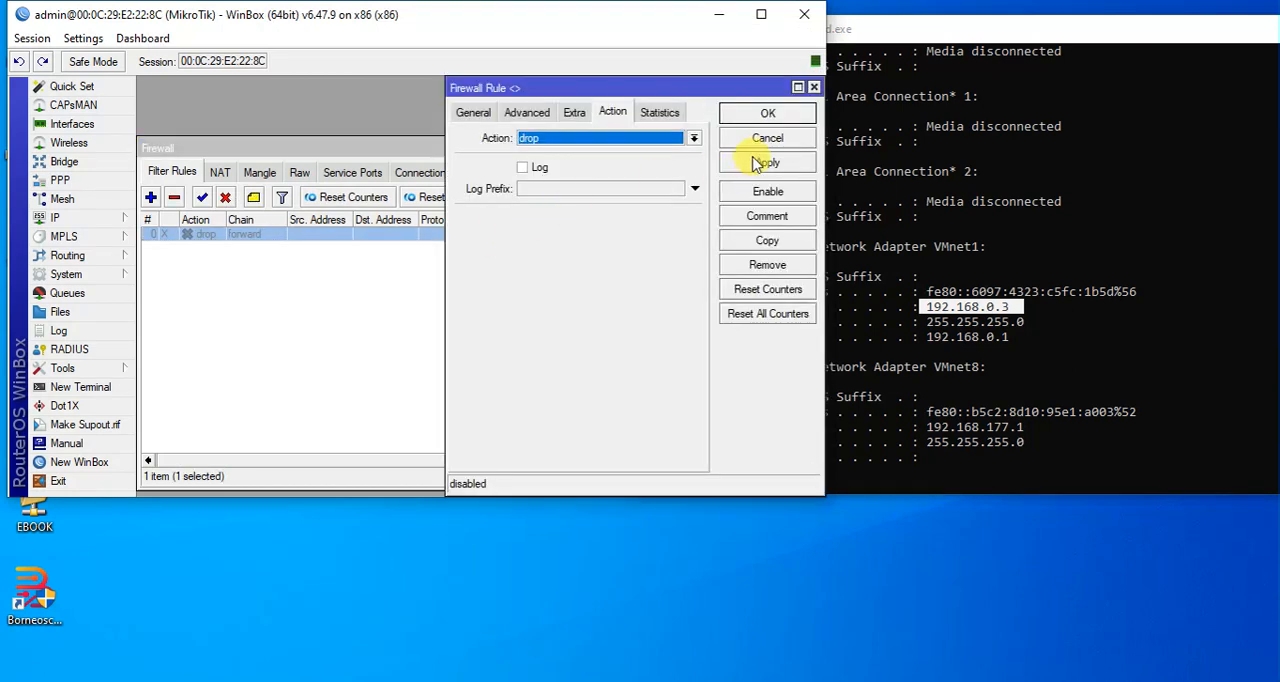
left_click(738, 136)
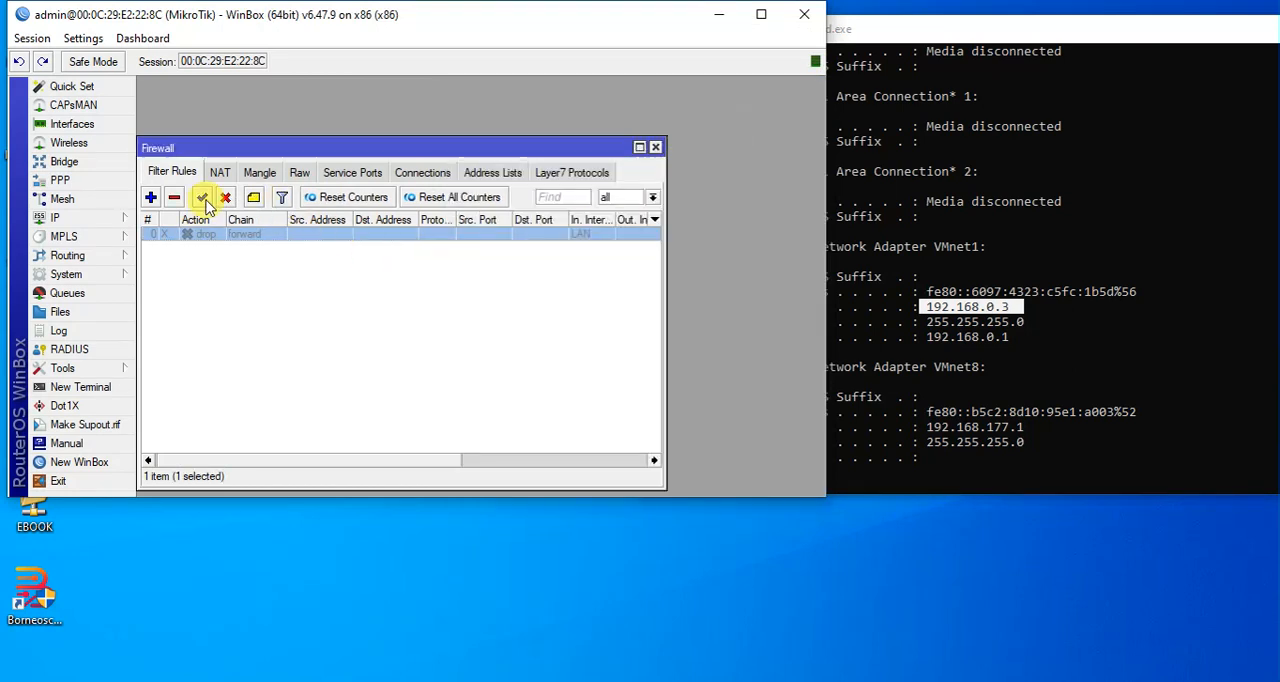
Re-enable the drop rule and replace its incoming interface condition with source address 192.168.0.3, then apply and save it.
double_click(247, 236)
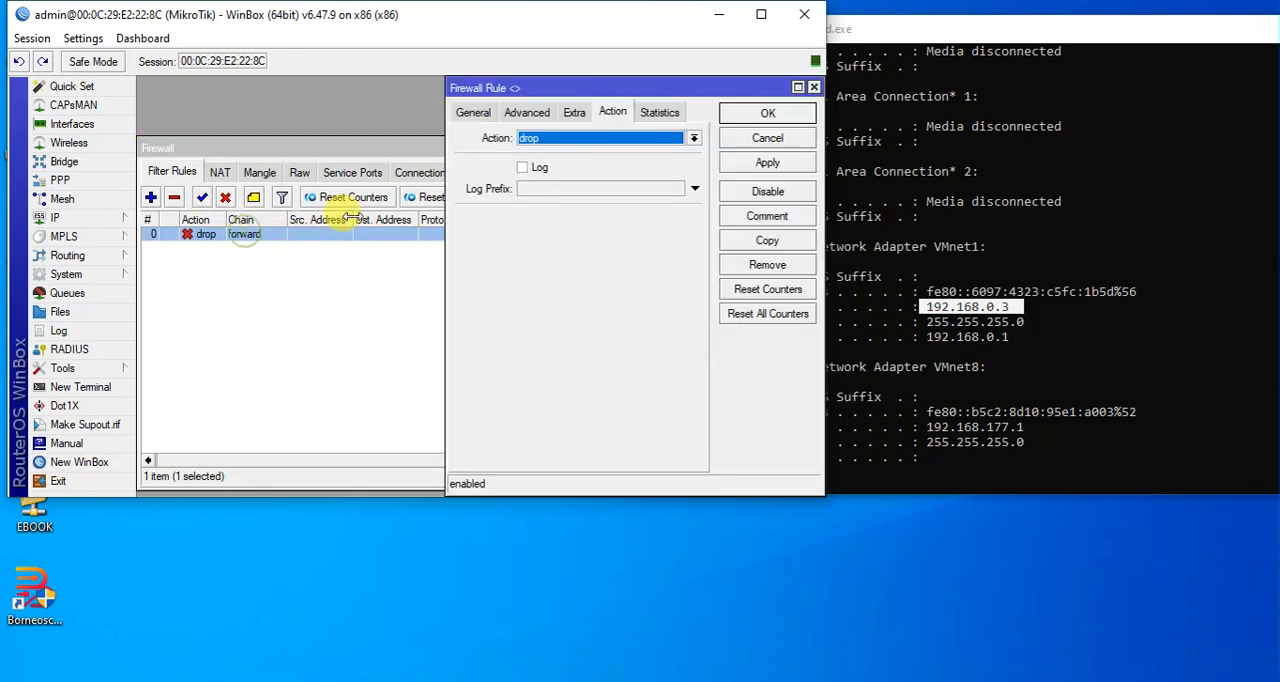
left_click(480, 113)
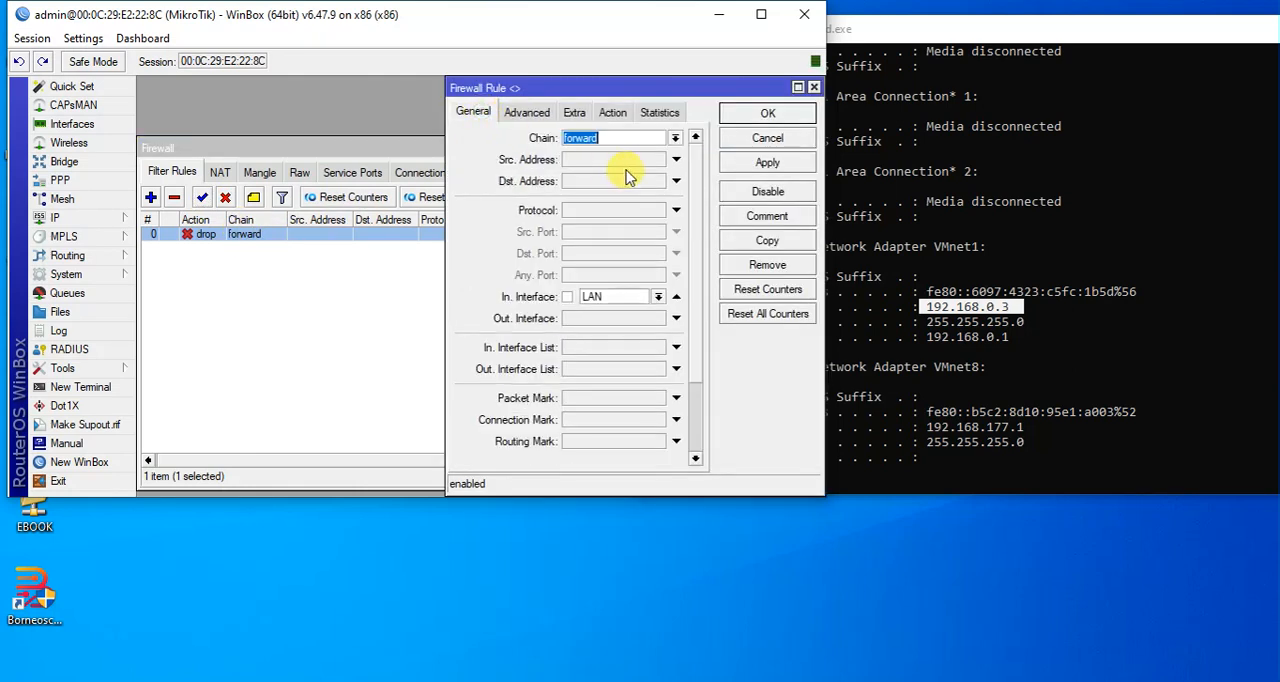
left_click(676, 297)
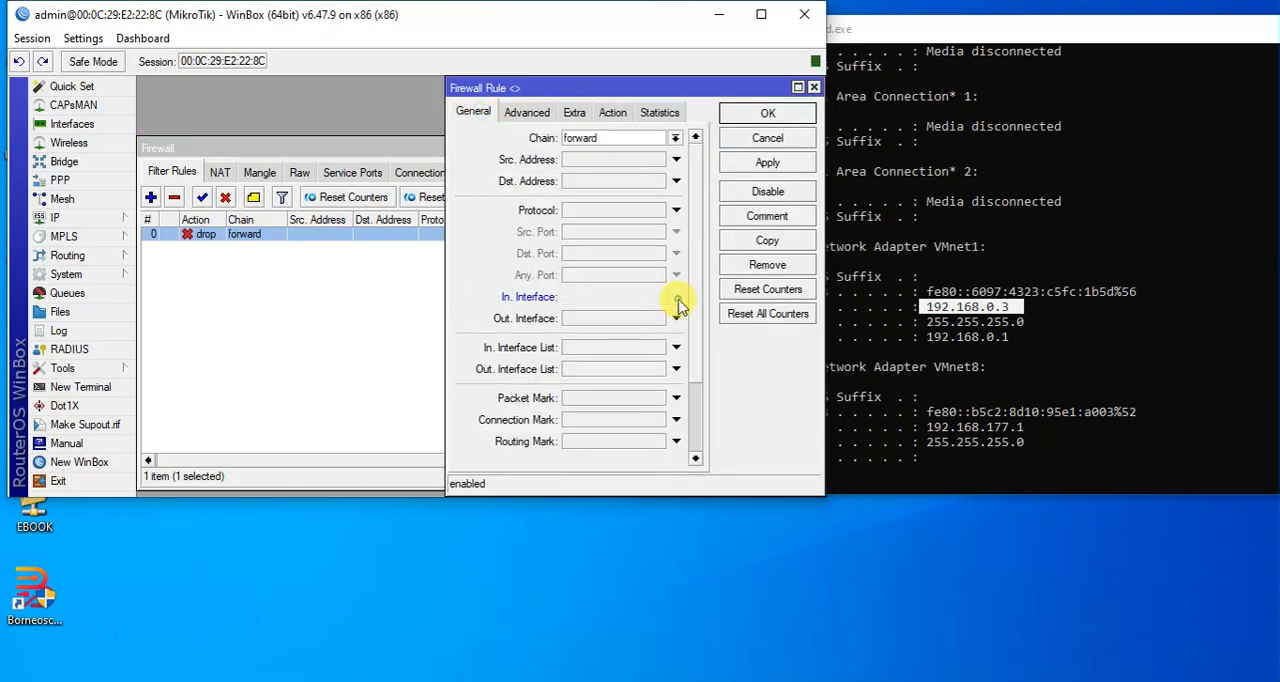
left_click(621, 161)
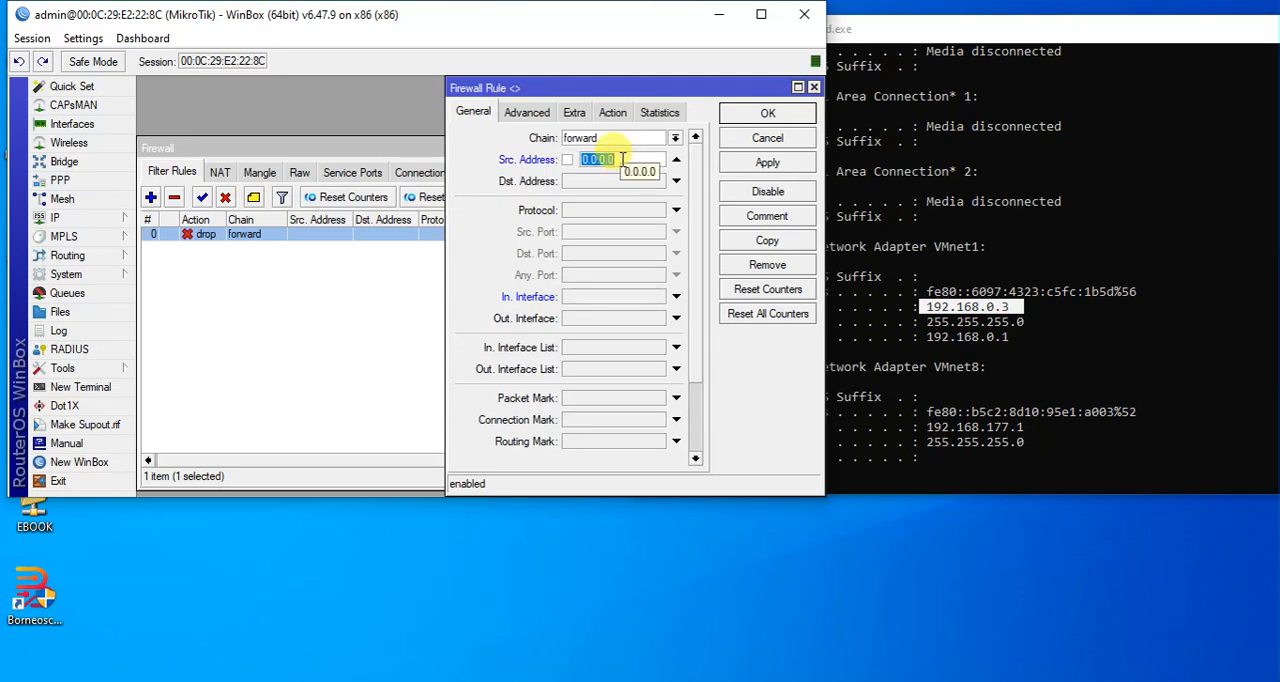
type("192.168.0.3")
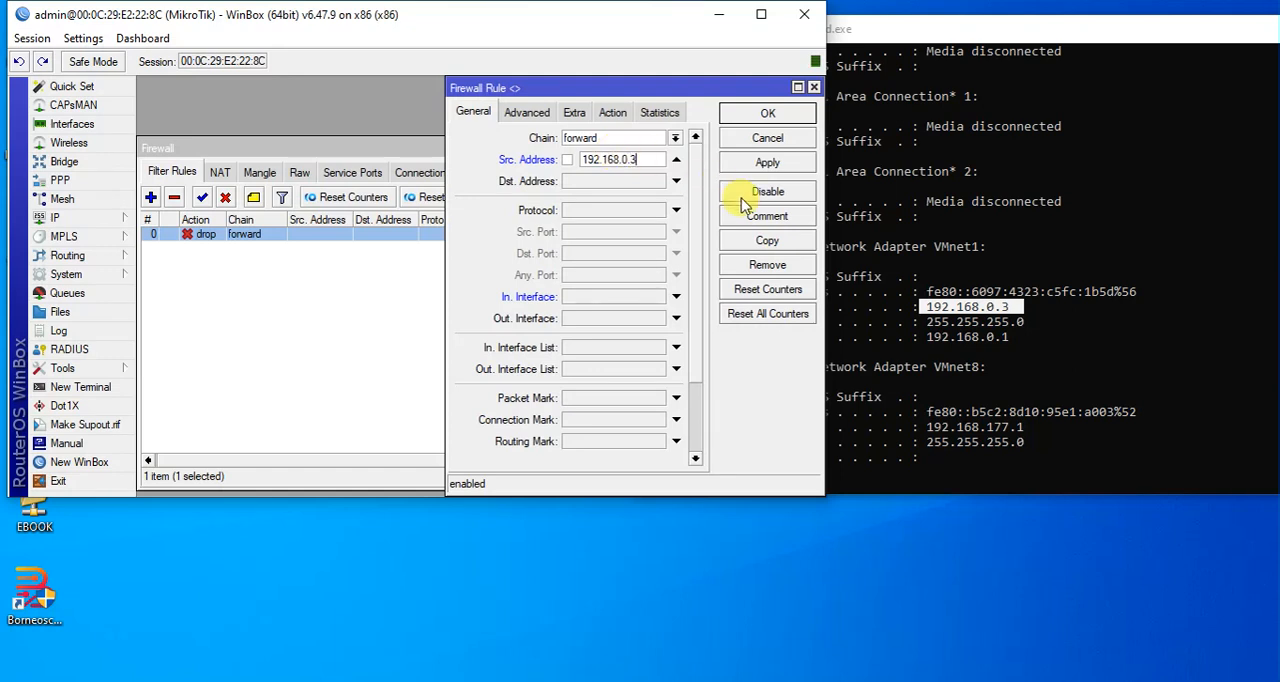
left_click(757, 165)
left_click(765, 115)
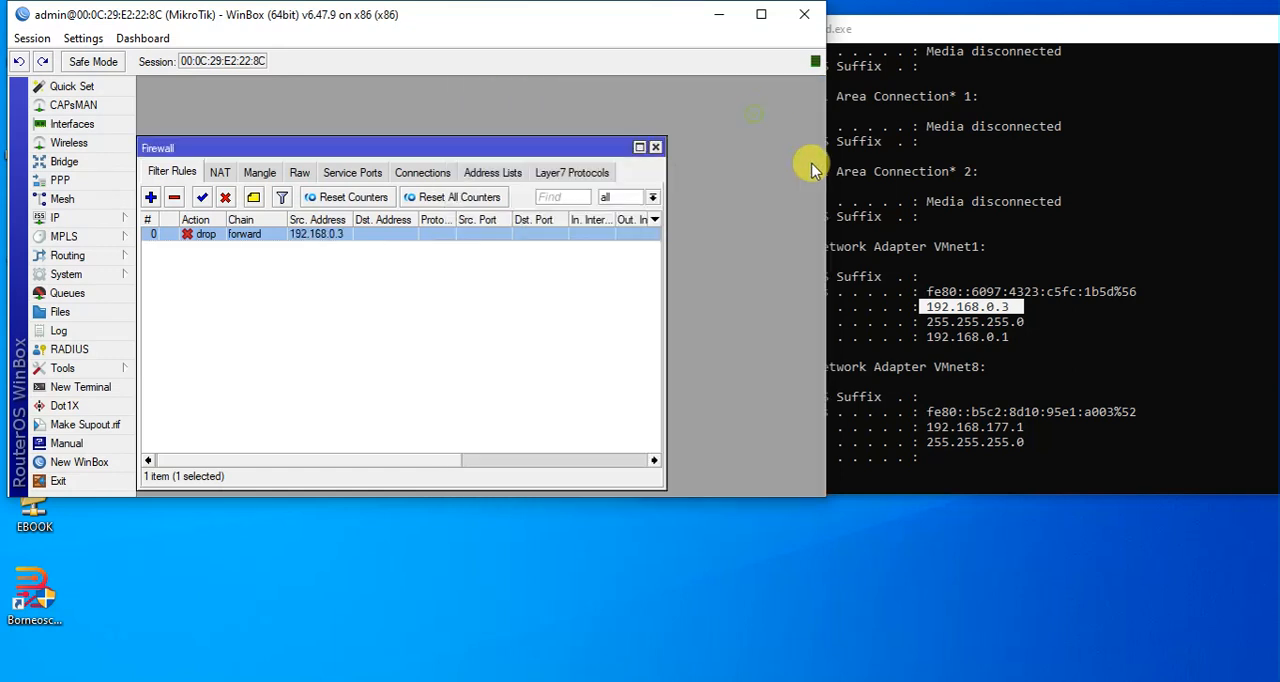
Rerun the continuous ping with ping google.com -t in the command prompt.
left_click(1017, 370)
key("Up")
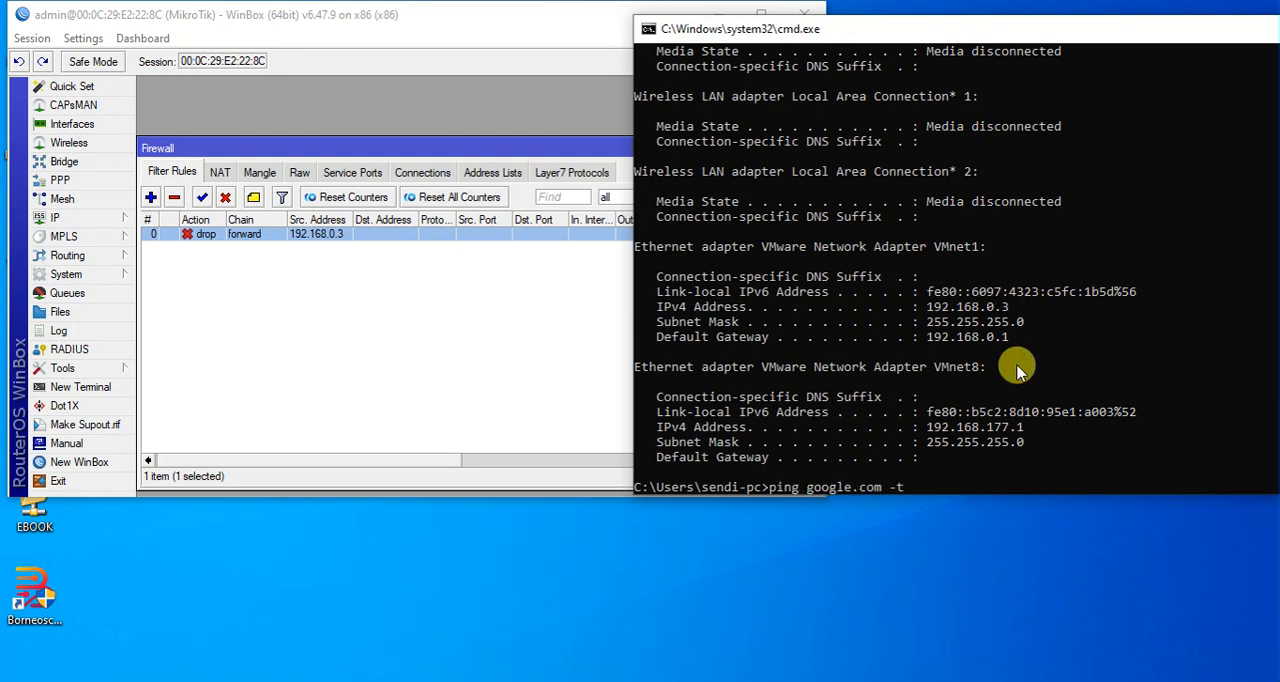
key("Return")
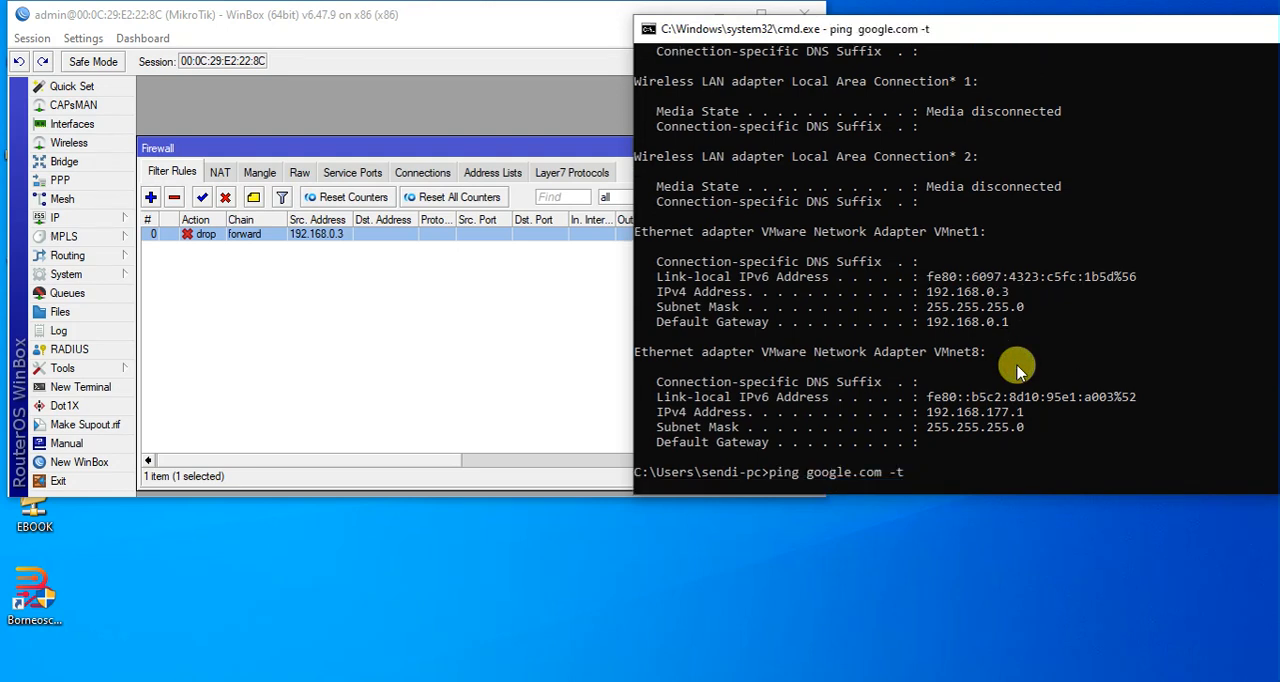
Compare the drop rule's source address with the VMnet1 adapter's IPv4 address in the ipconfig output.
left_click(527, 313)
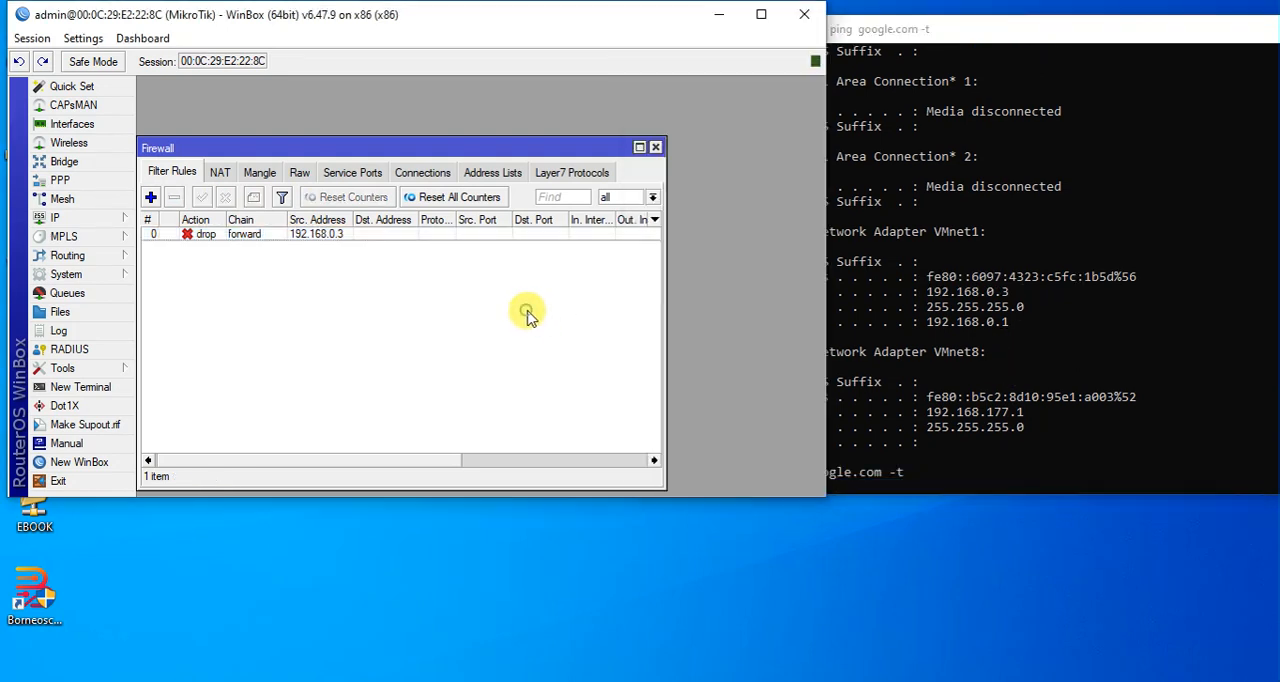
left_click_drag(414, 466, 434, 417)
left_click(910, 283)
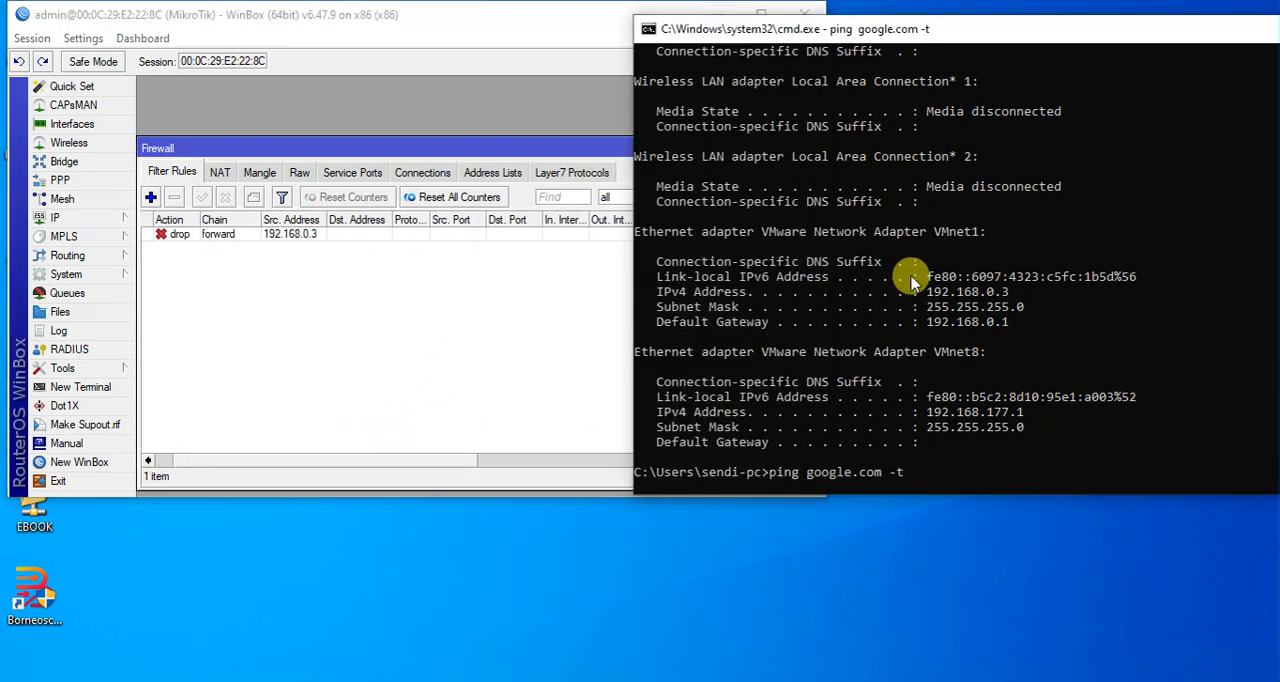
left_click_drag(920, 289, 1030, 298)
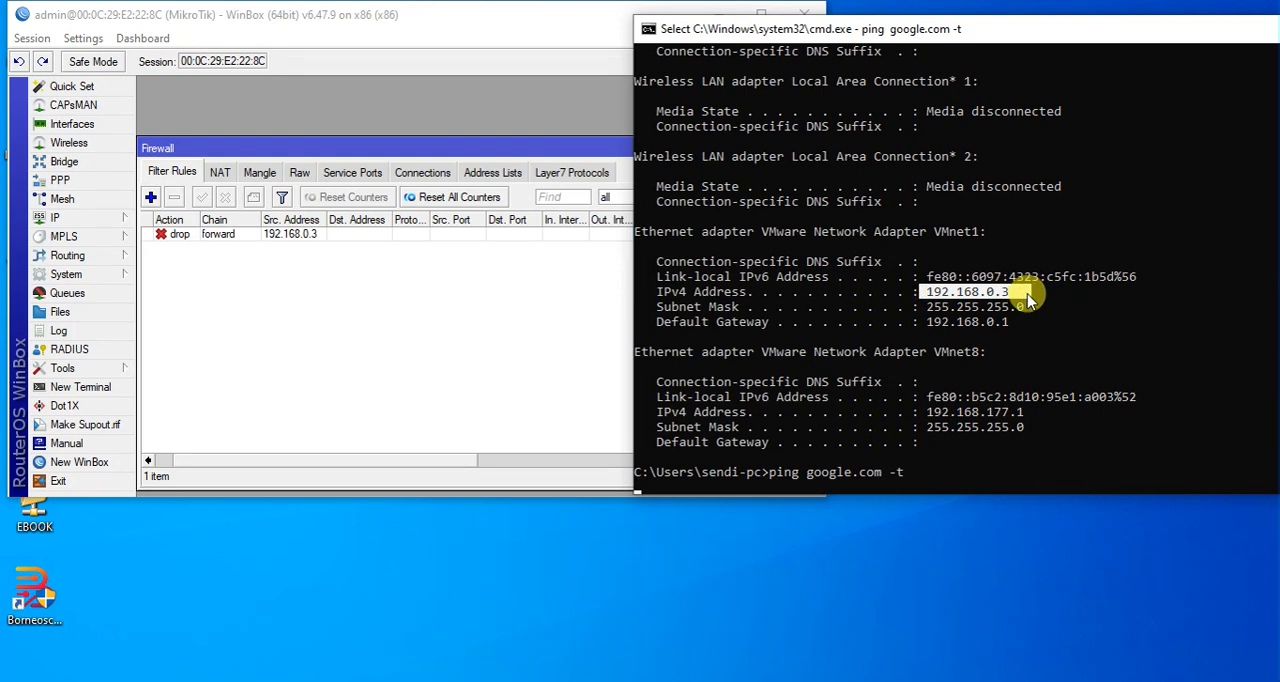
left_click(392, 312)
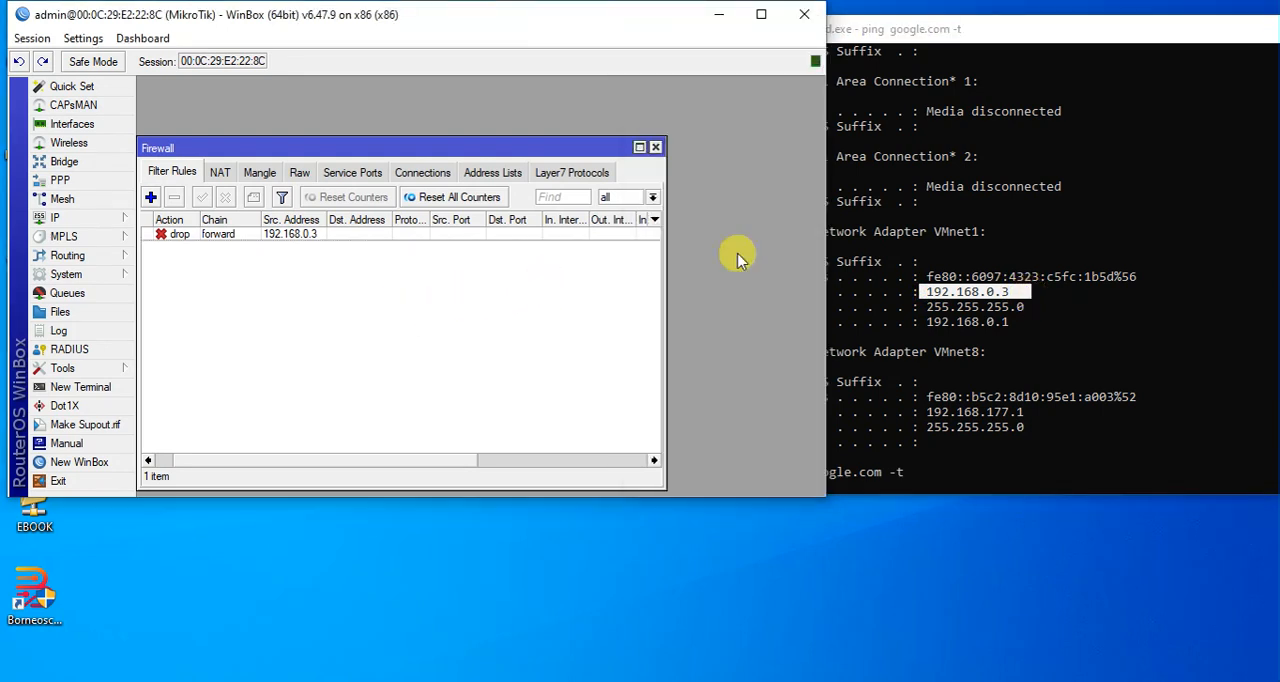
left_click(1060, 288)
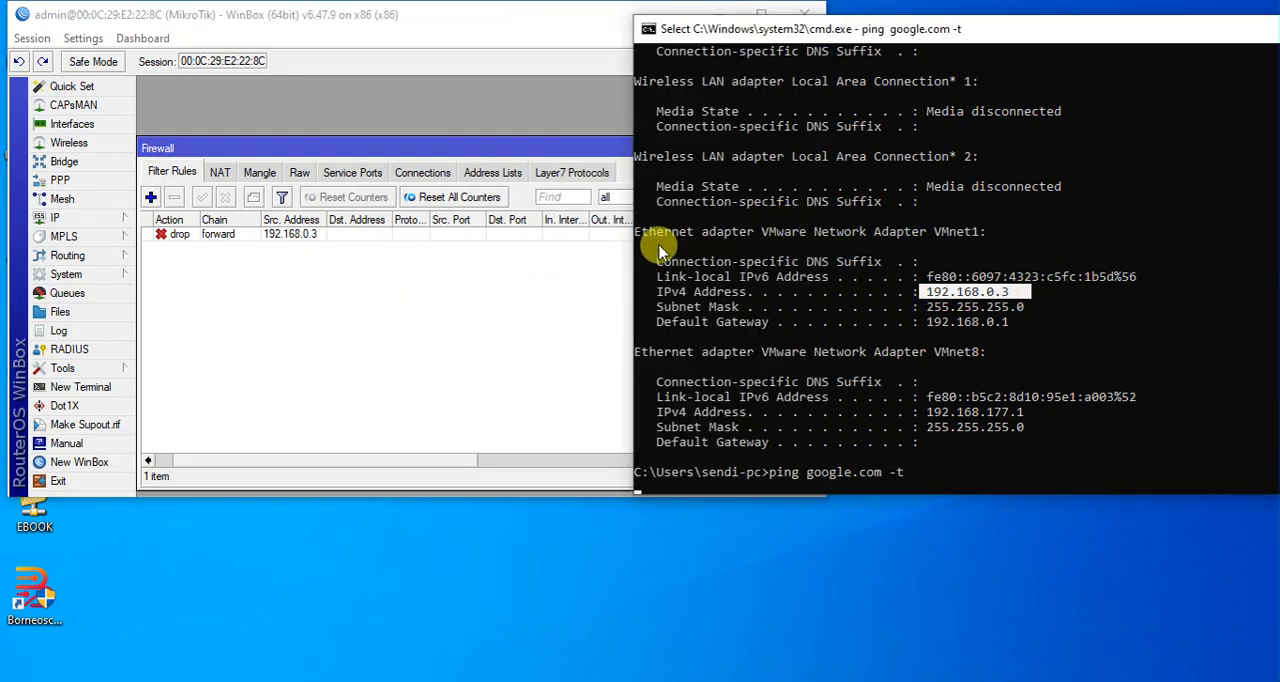
left_click_drag(662, 234, 980, 234)
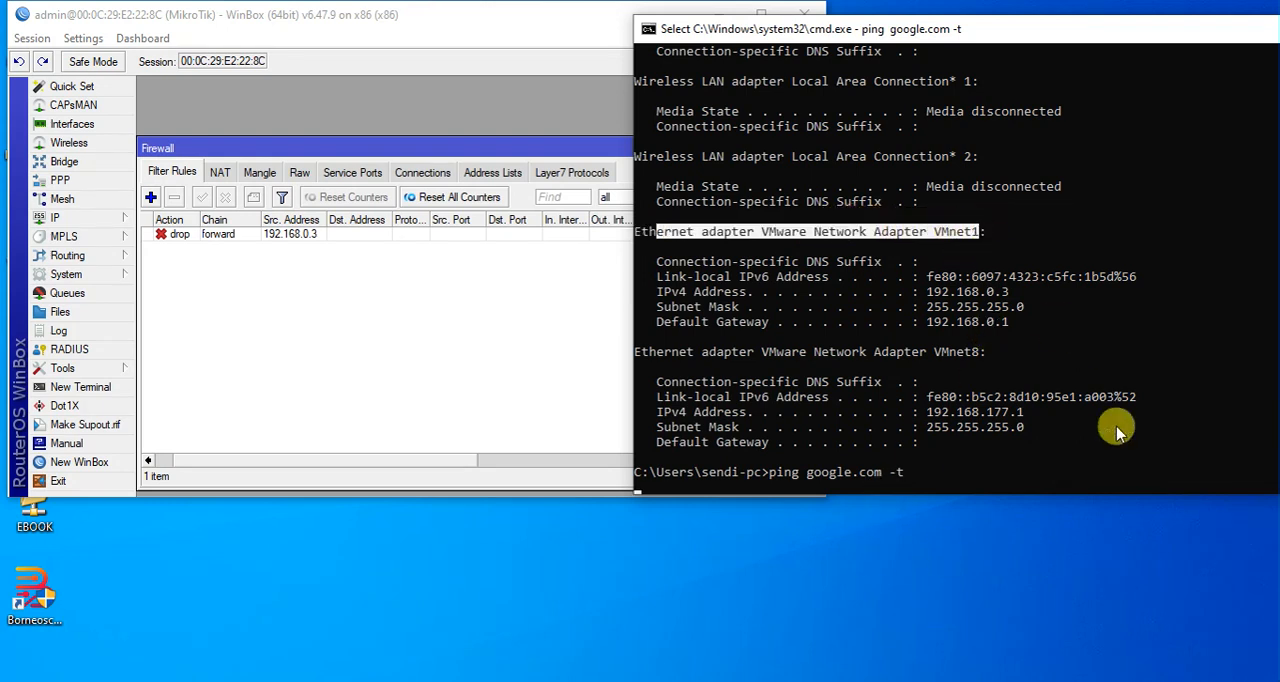
Check the PC's network connections, then clear the command prompt selection to read the ping result.
left_click(1085, 681)
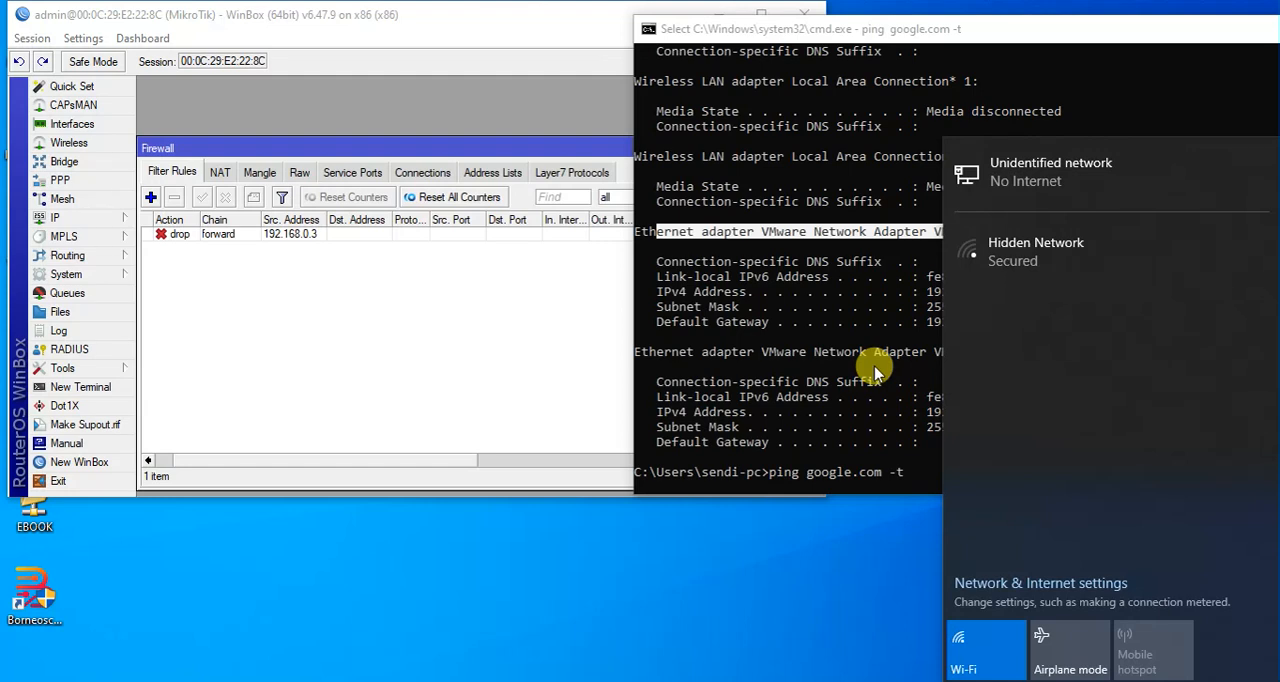
left_click(840, 320)
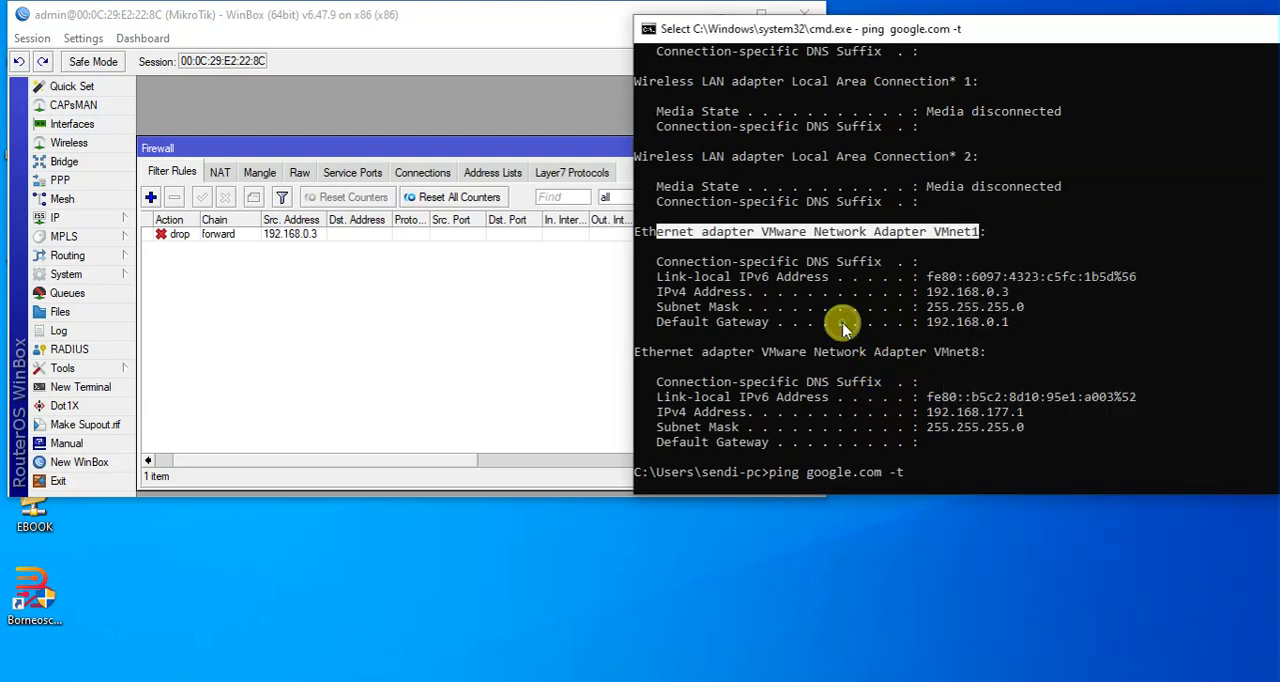
left_click(854, 321)
left_click(492, 270)
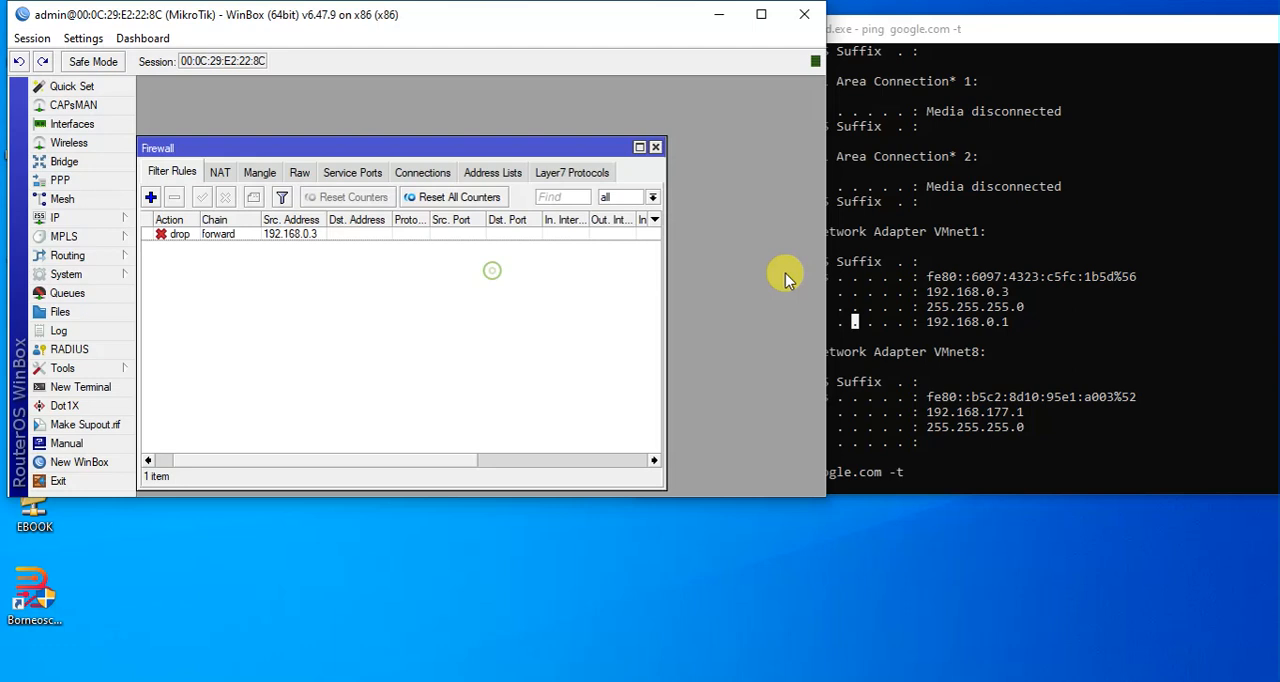
left_click(906, 331)
key("Escape")
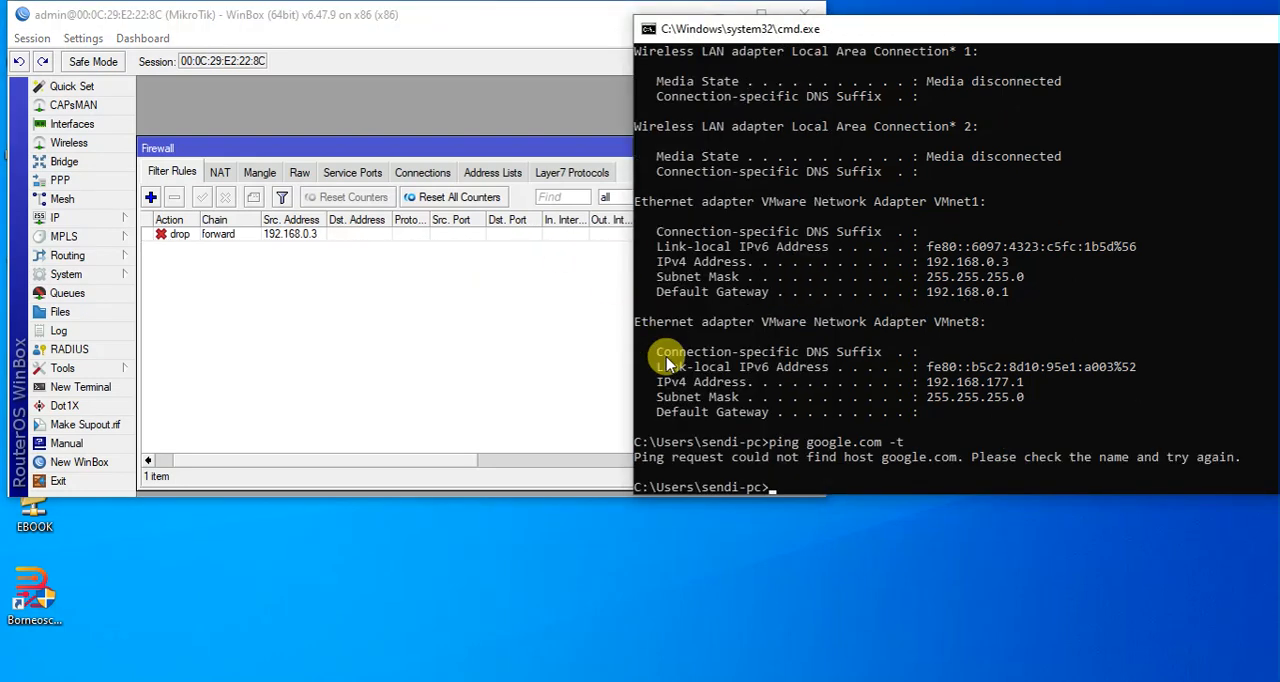
Disable the drop rule for source address 192.168.0.3.
left_click(477, 235)
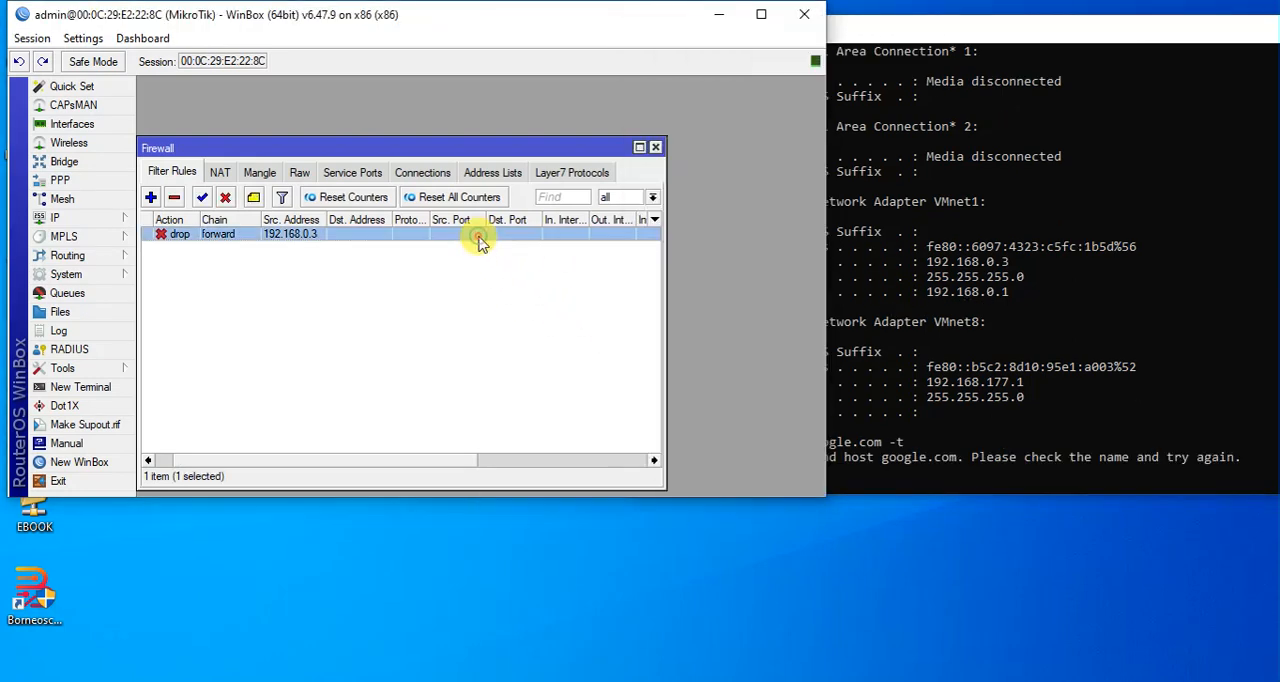
right_click(478, 236)
left_click(543, 487)
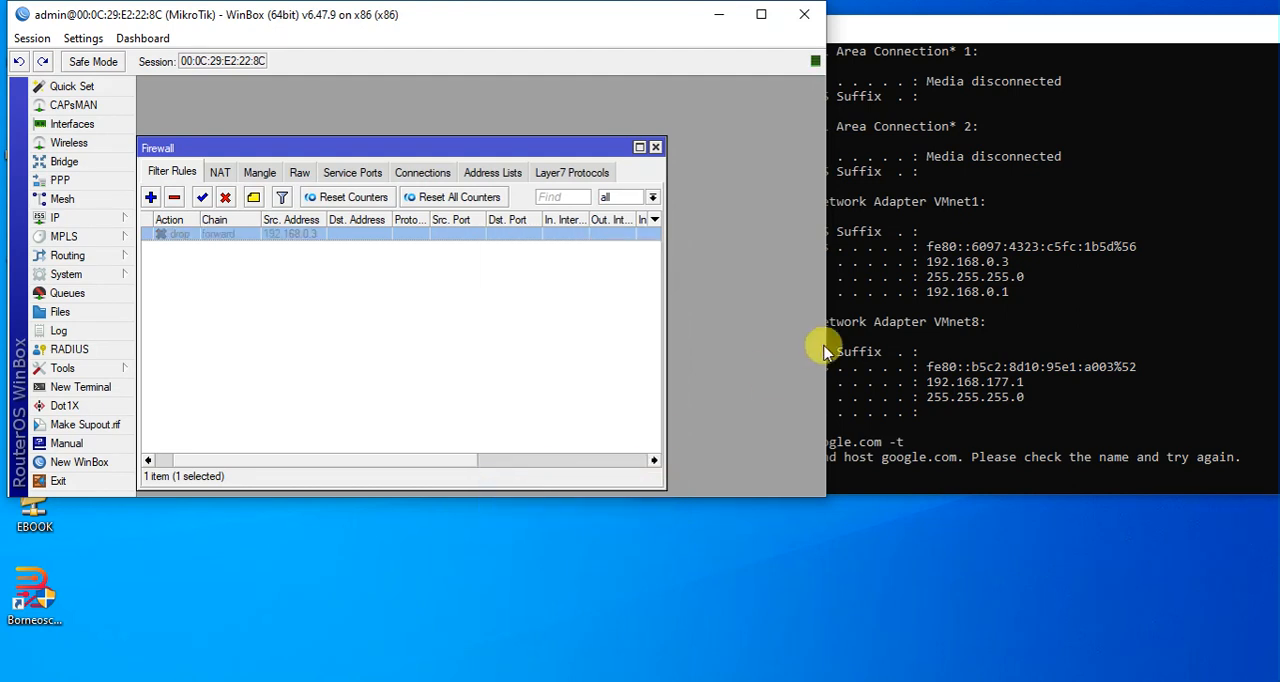
With the drop rule disabled, rerun ping google.com -t in the command prompt and let its replies keep running.
left_click(963, 370)
key("Up")
key("Return")
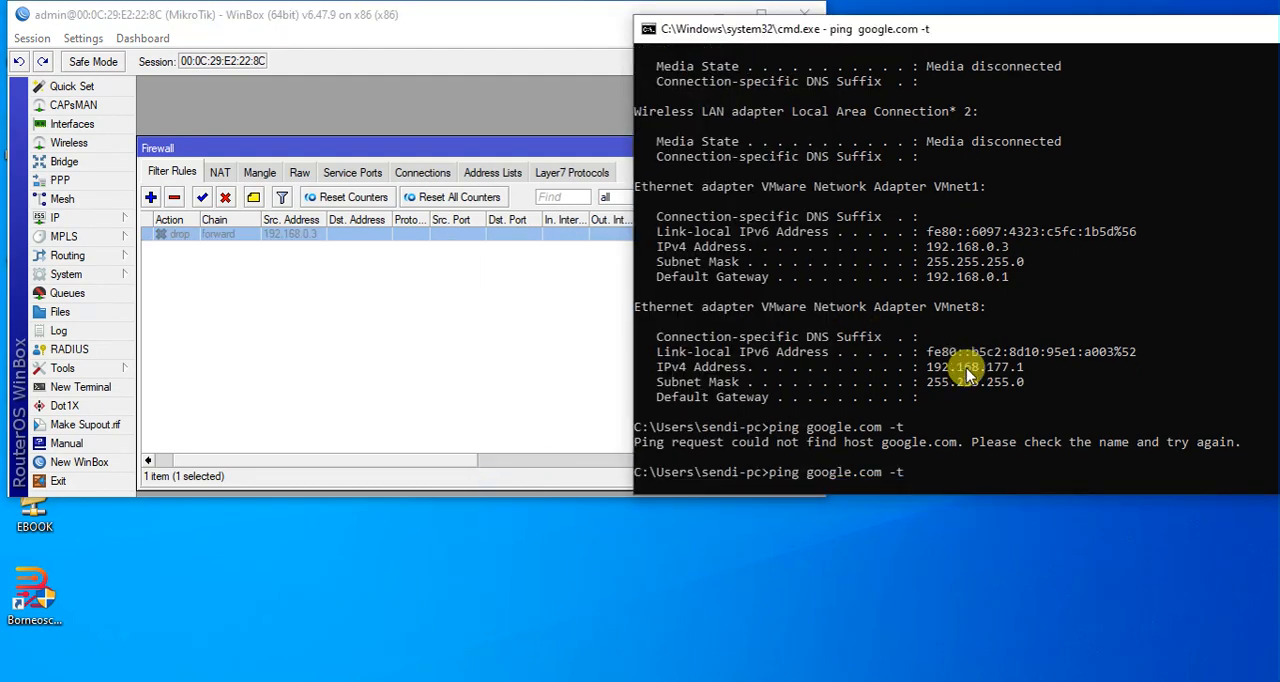
left_click(972, 378)
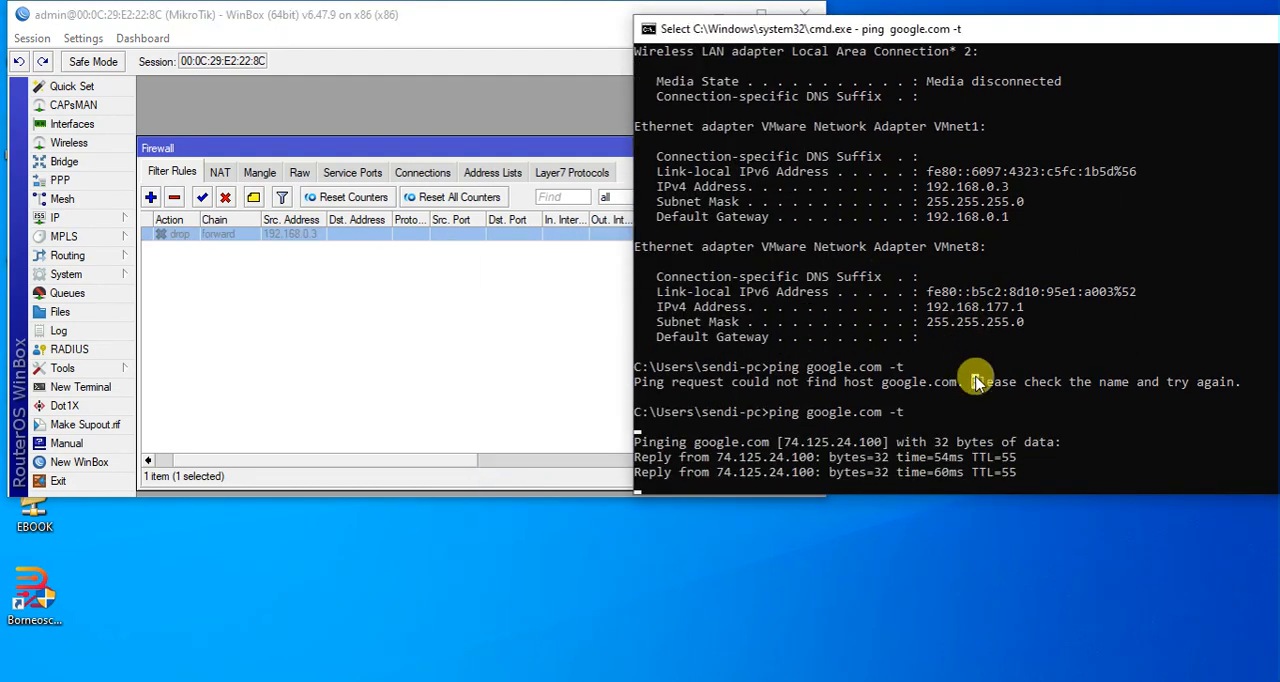
left_click(870, 553)
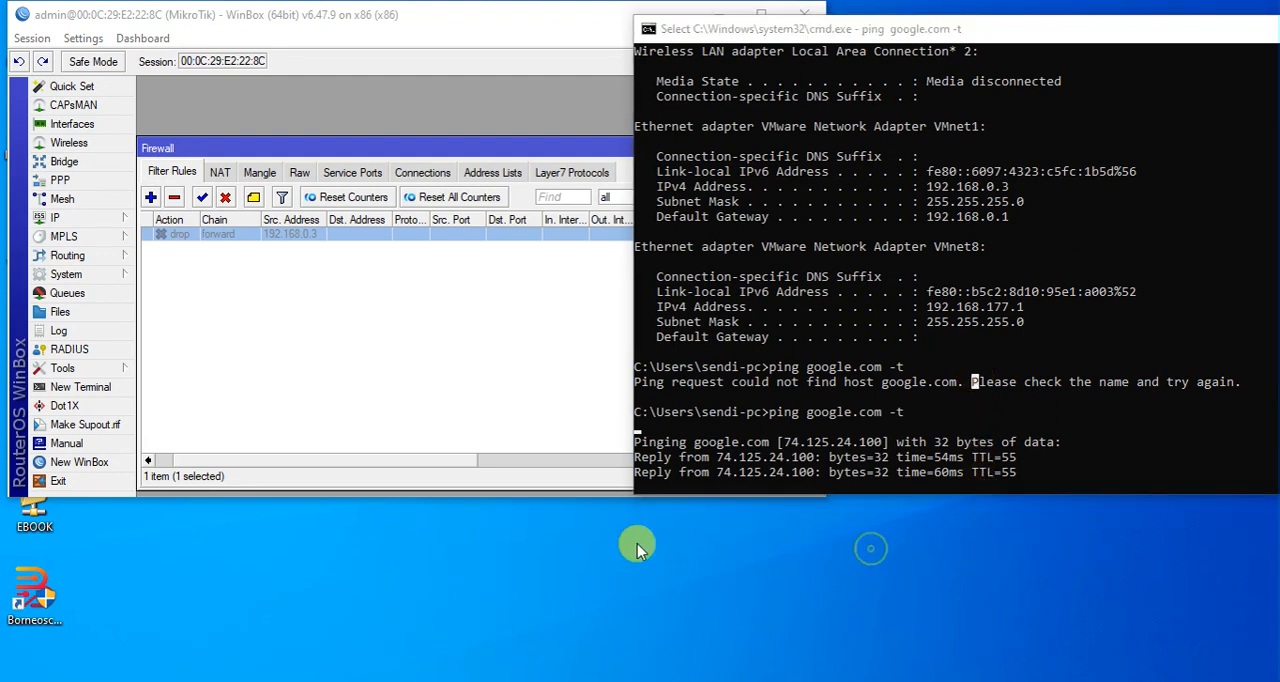
left_click(843, 290)
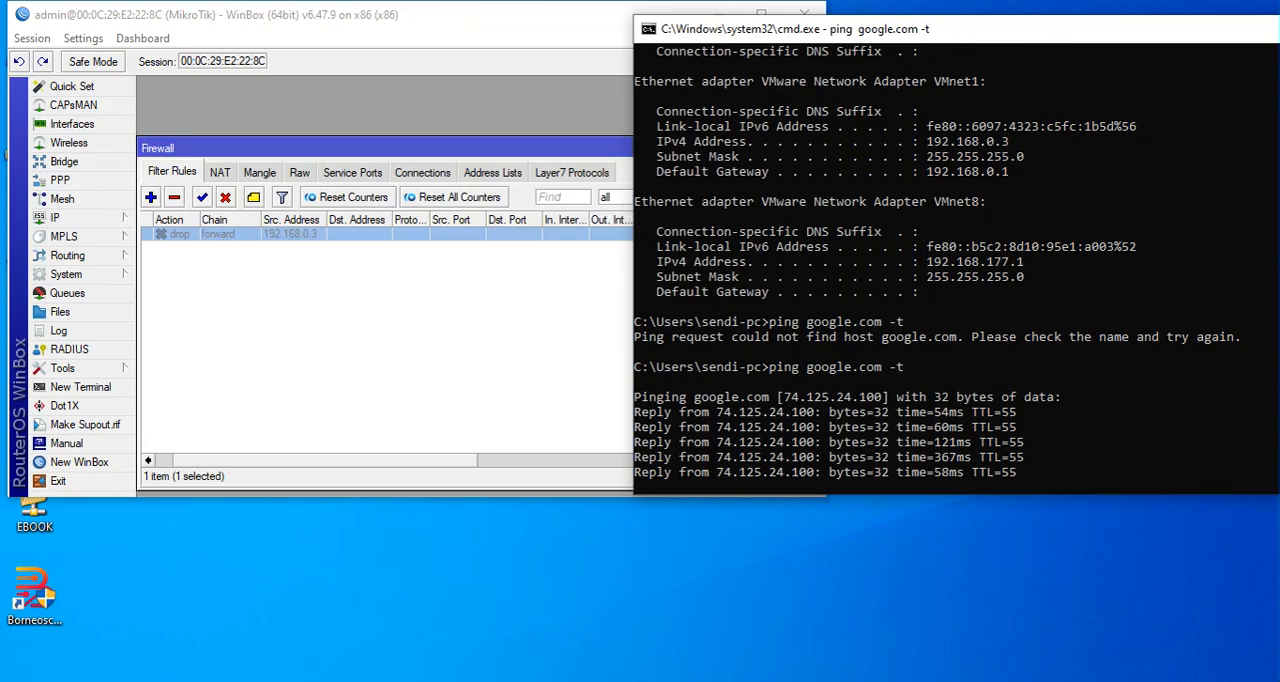
Switch to the MikroTik-RouterOS-6.47.9 console in VMware Workstation and release the captured keyboard and mouse input.
left_click(652, 610)
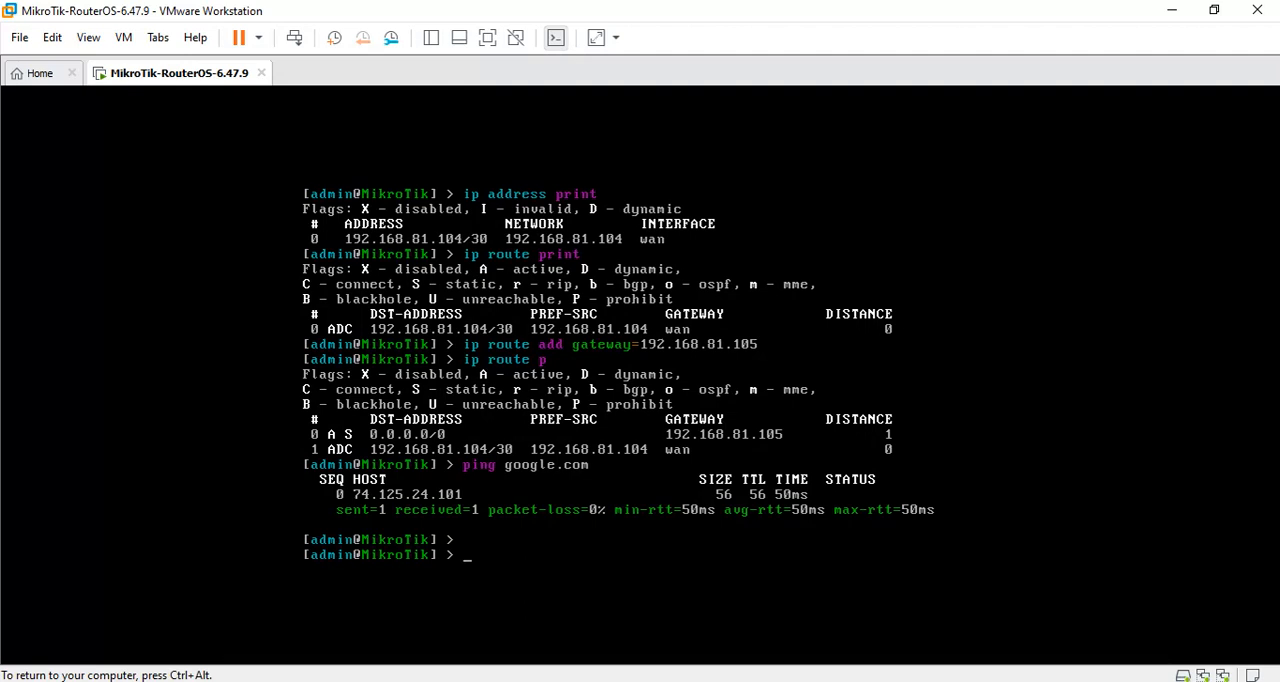
key("ctrl+alt")
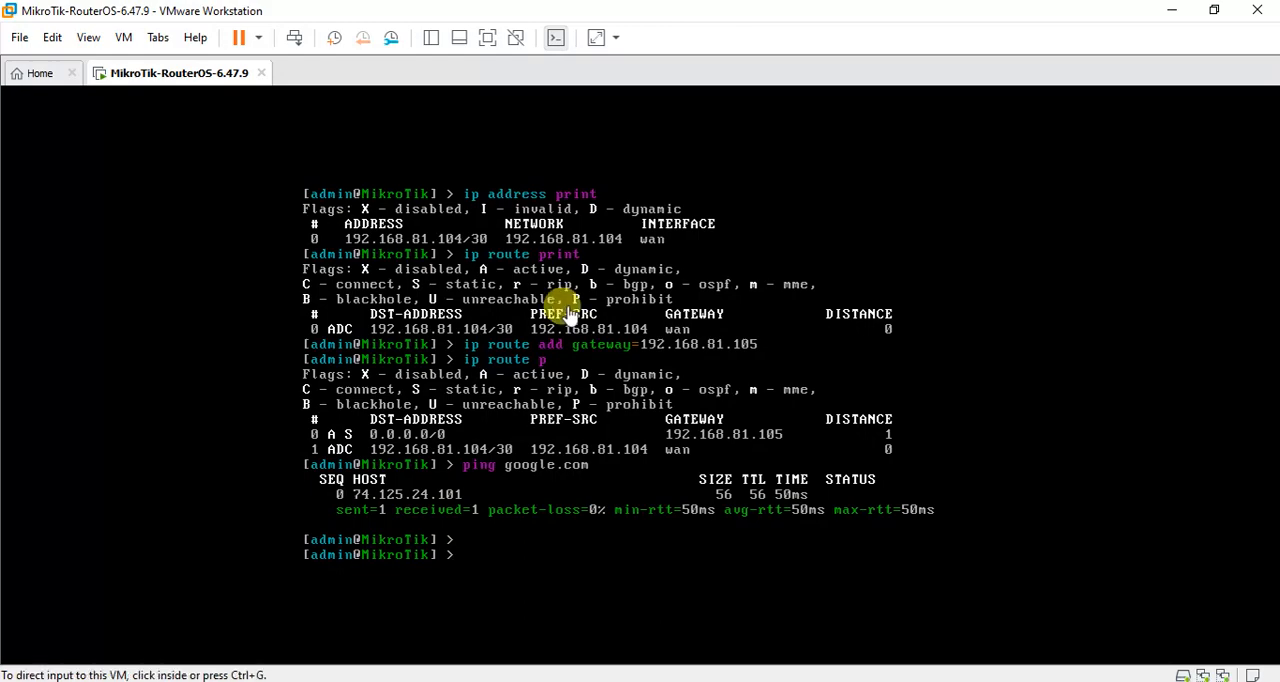